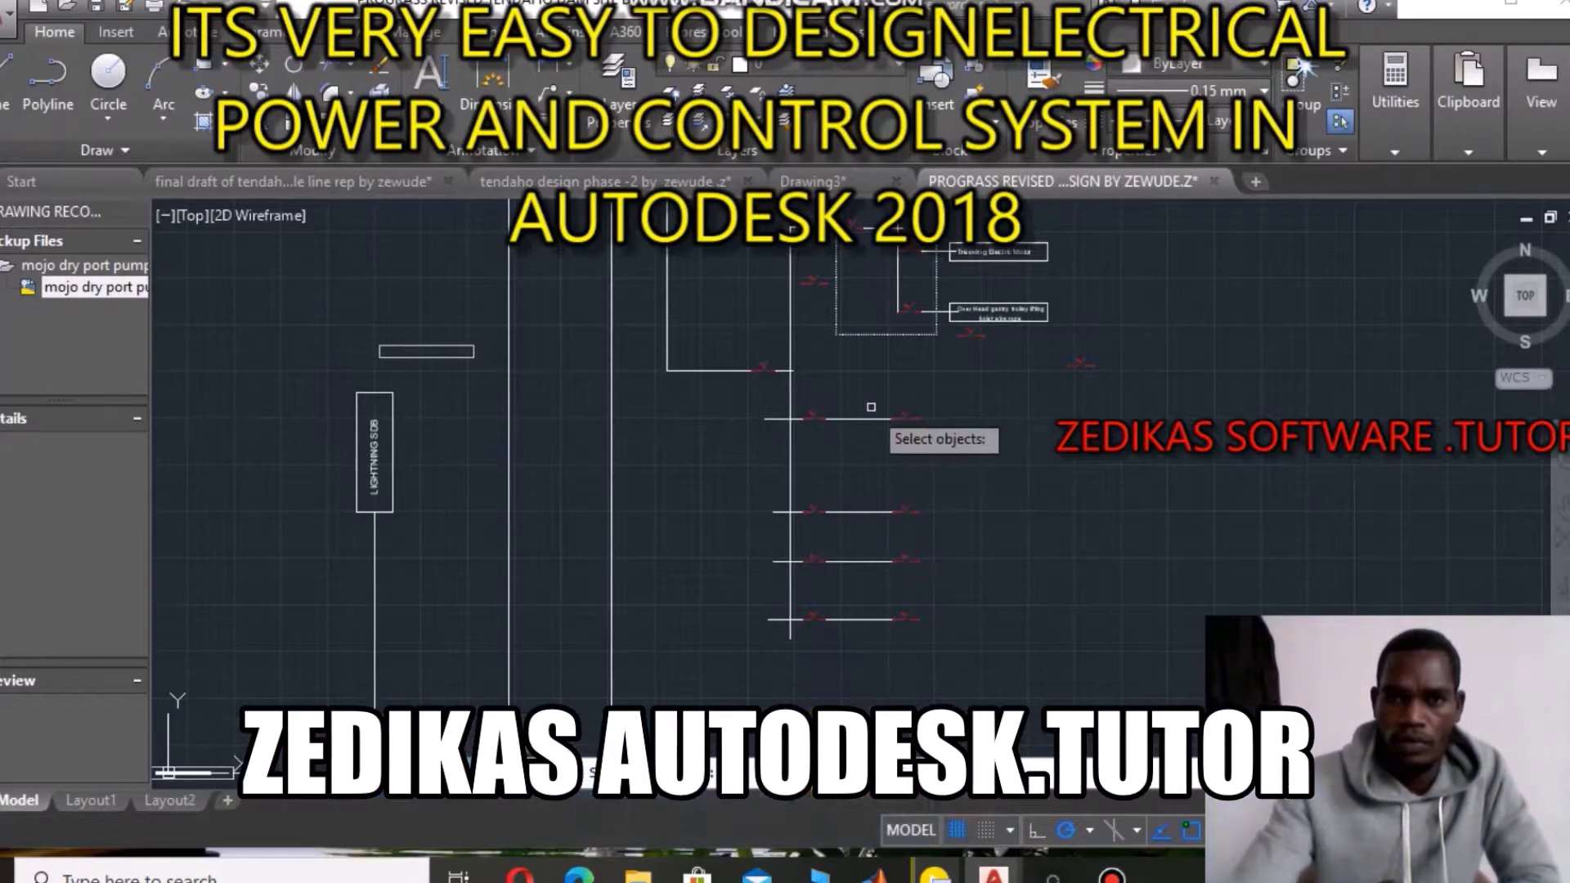
Pick the line between the two switches, then cancel the selection.
{"action": "scroll", "coordinate": [860, 441], "scroll_direction": "up", "scroll_amount": 2}
{"action": "scroll", "coordinate": [754, 400], "scroll_direction": "up", "scroll_amount": 1}
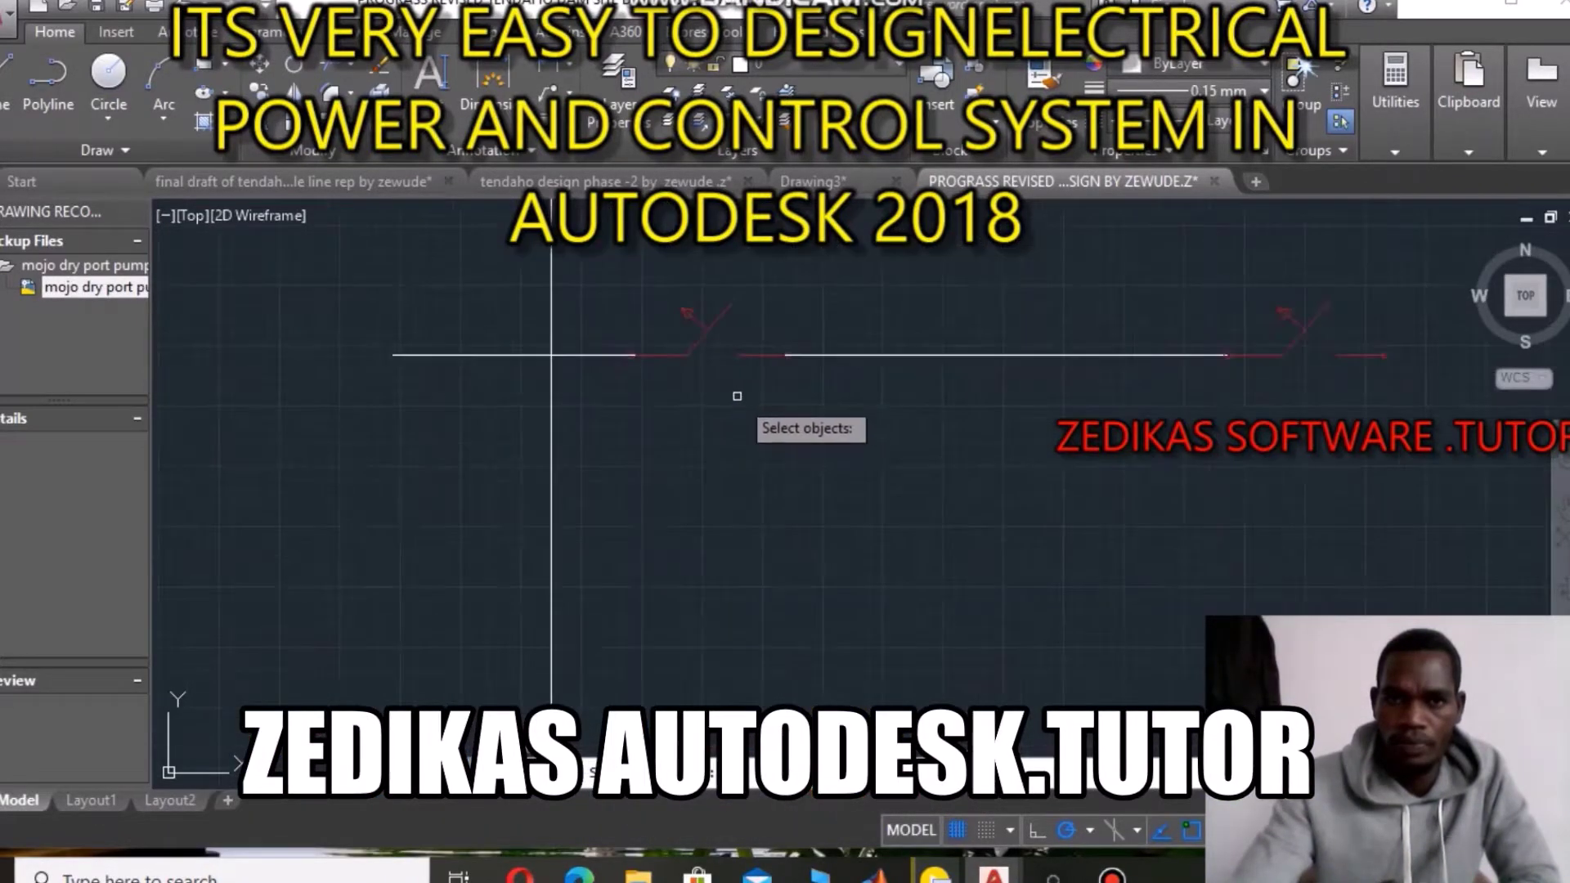
{"action": "scroll", "coordinate": [763, 381], "scroll_direction": "up", "scroll_amount": 2}
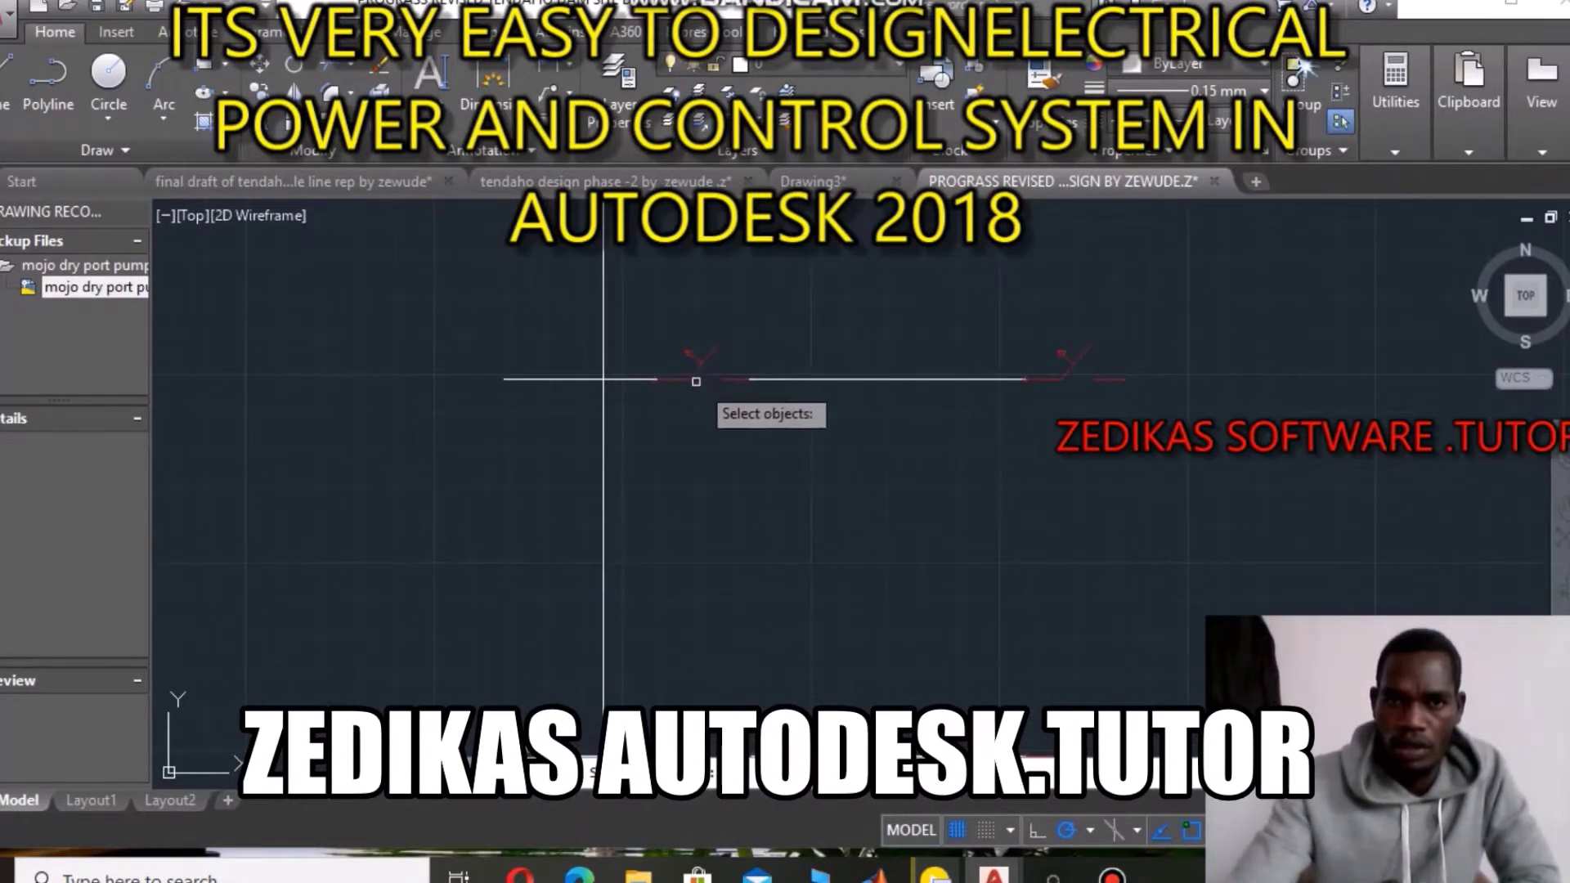
{"action": "key", "text": "Return"}
{"action": "scroll", "coordinate": [1032, 390], "scroll_direction": "up", "scroll_amount": 2}
{"action": "scroll", "coordinate": [1032, 390], "scroll_direction": "down", "scroll_amount": 2}
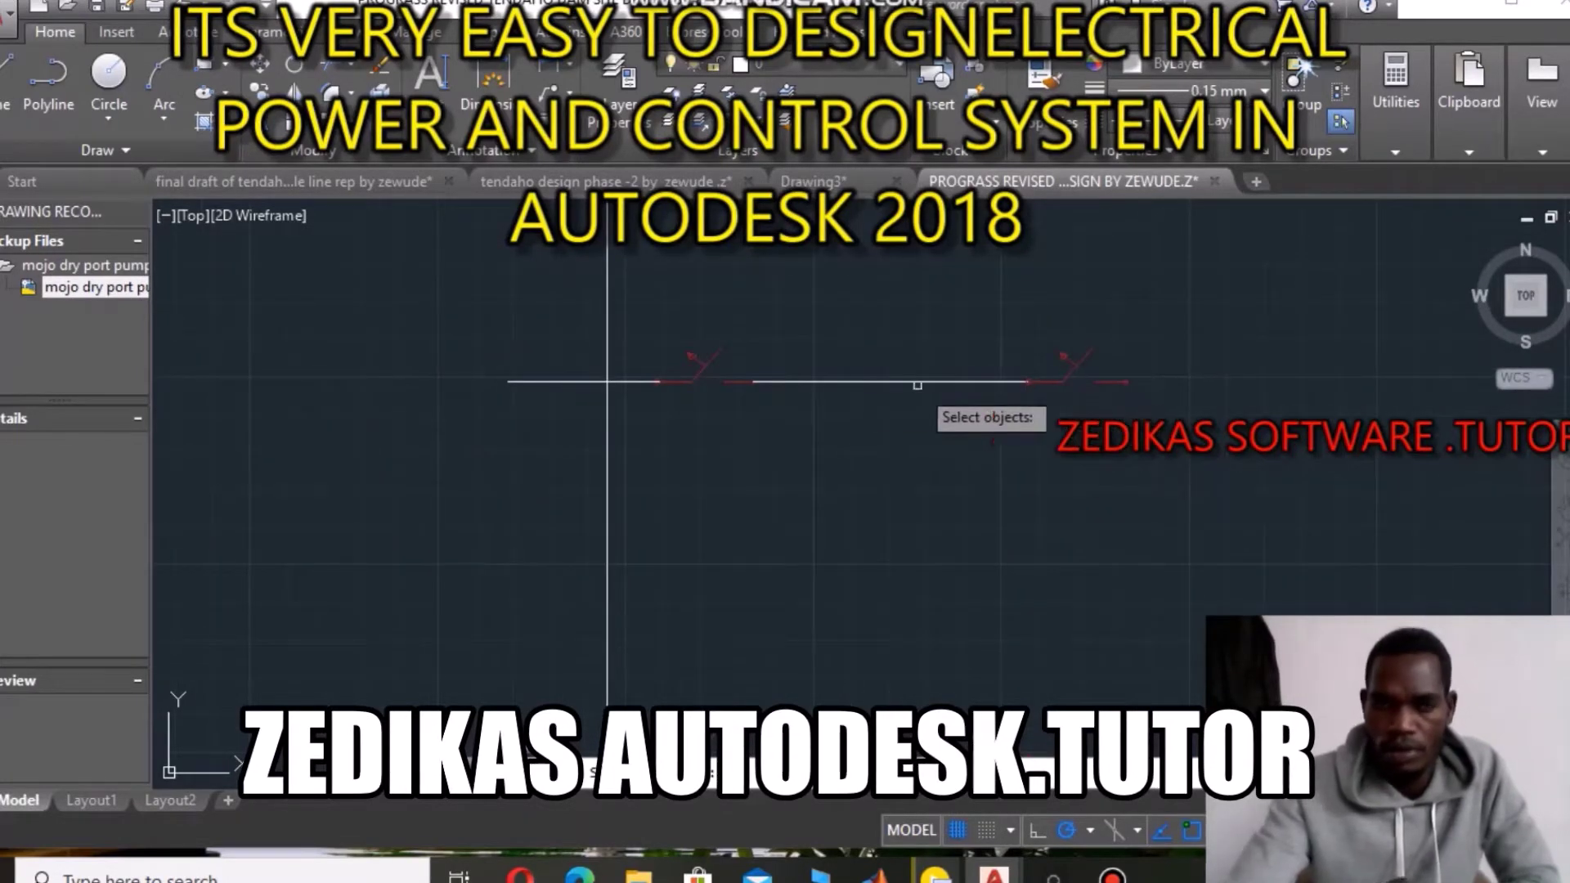
{"action": "left_click", "coordinate": [920, 382]}
{"action": "scroll", "coordinate": [1028, 365], "scroll_direction": "down", "scroll_amount": 2}
{"action": "scroll", "coordinate": [1016, 393], "scroll_direction": "down", "scroll_amount": 3}
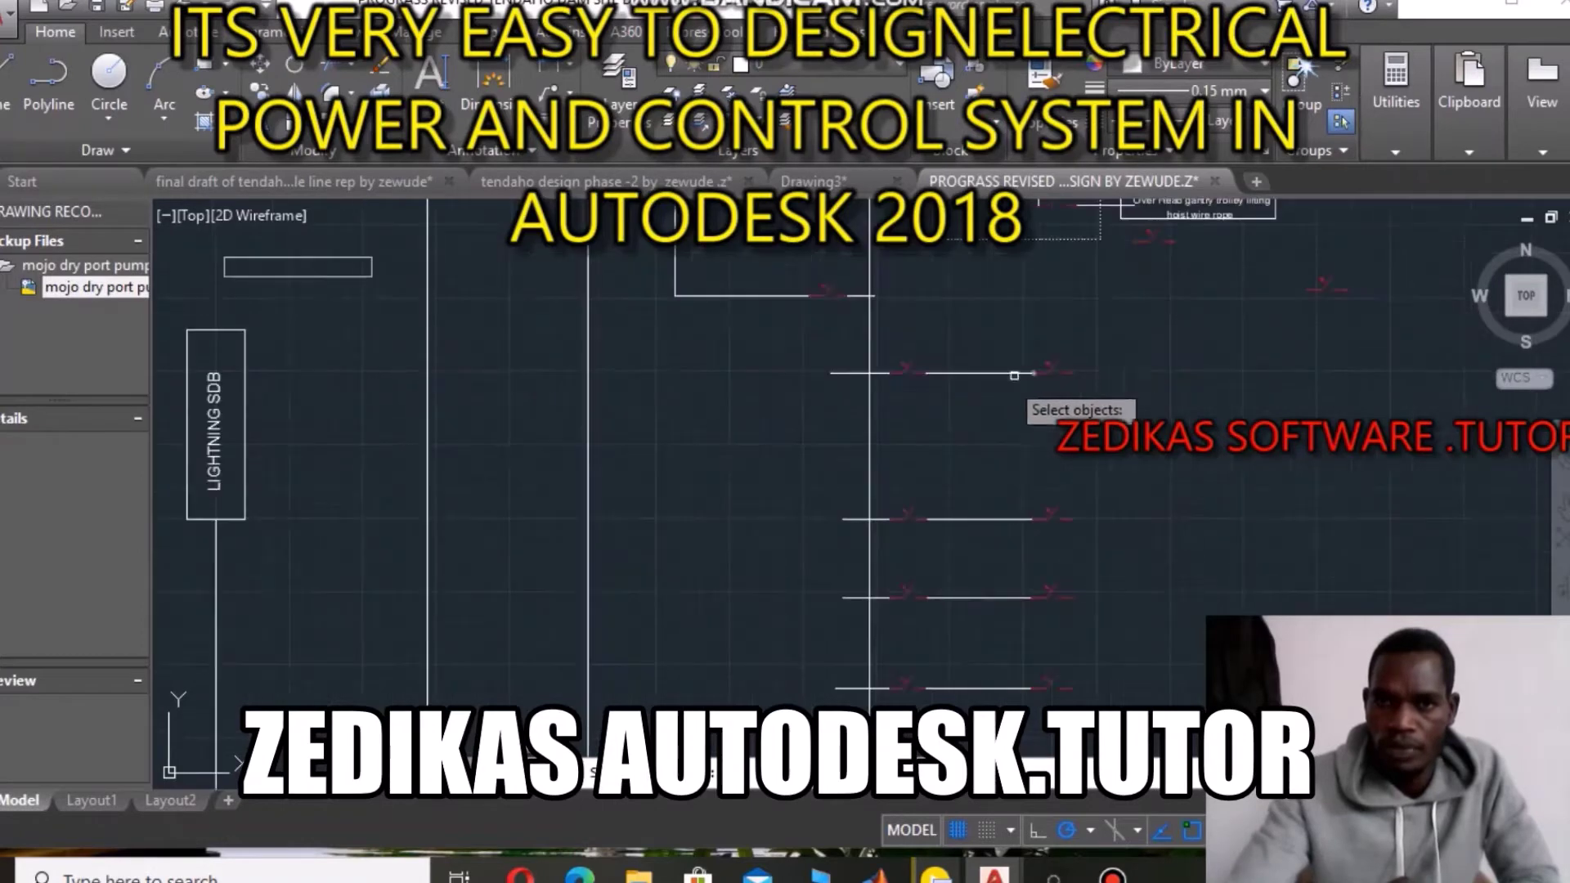
{"action": "key", "text": "Escape"}
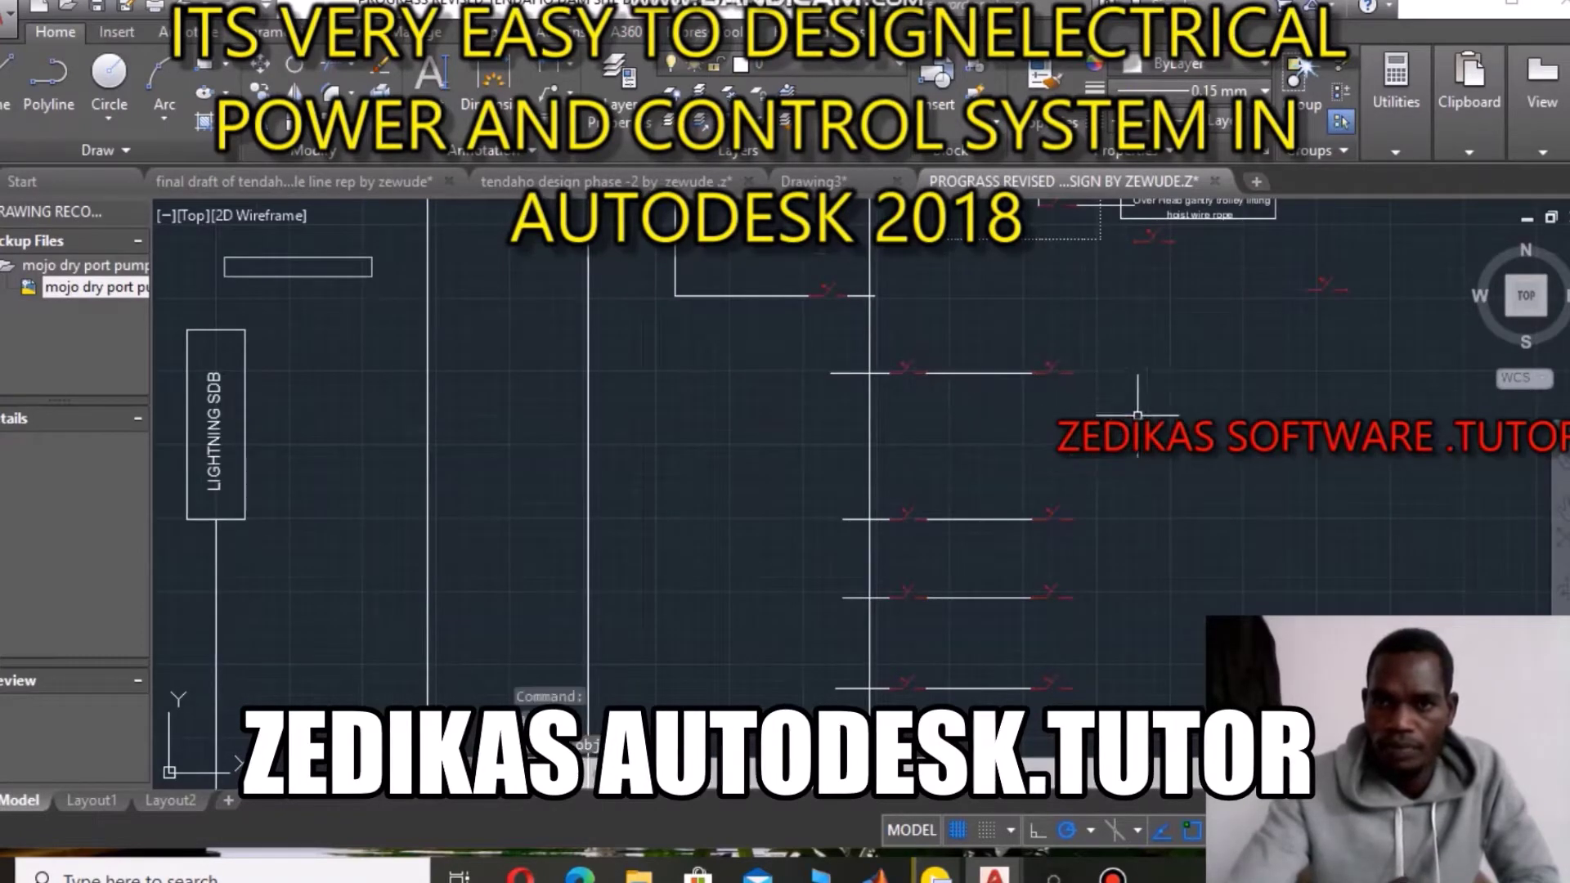
{"action": "scroll", "coordinate": [946, 368], "scroll_direction": "up", "scroll_amount": 2}
{"action": "scroll", "coordinate": [676, 357], "scroll_direction": "up", "scroll_amount": 2}
{"action": "scroll", "coordinate": [663, 358], "scroll_direction": "up", "scroll_amount": 1}
{"action": "scroll", "coordinate": [664, 363], "scroll_direction": "up", "scroll_amount": 2}
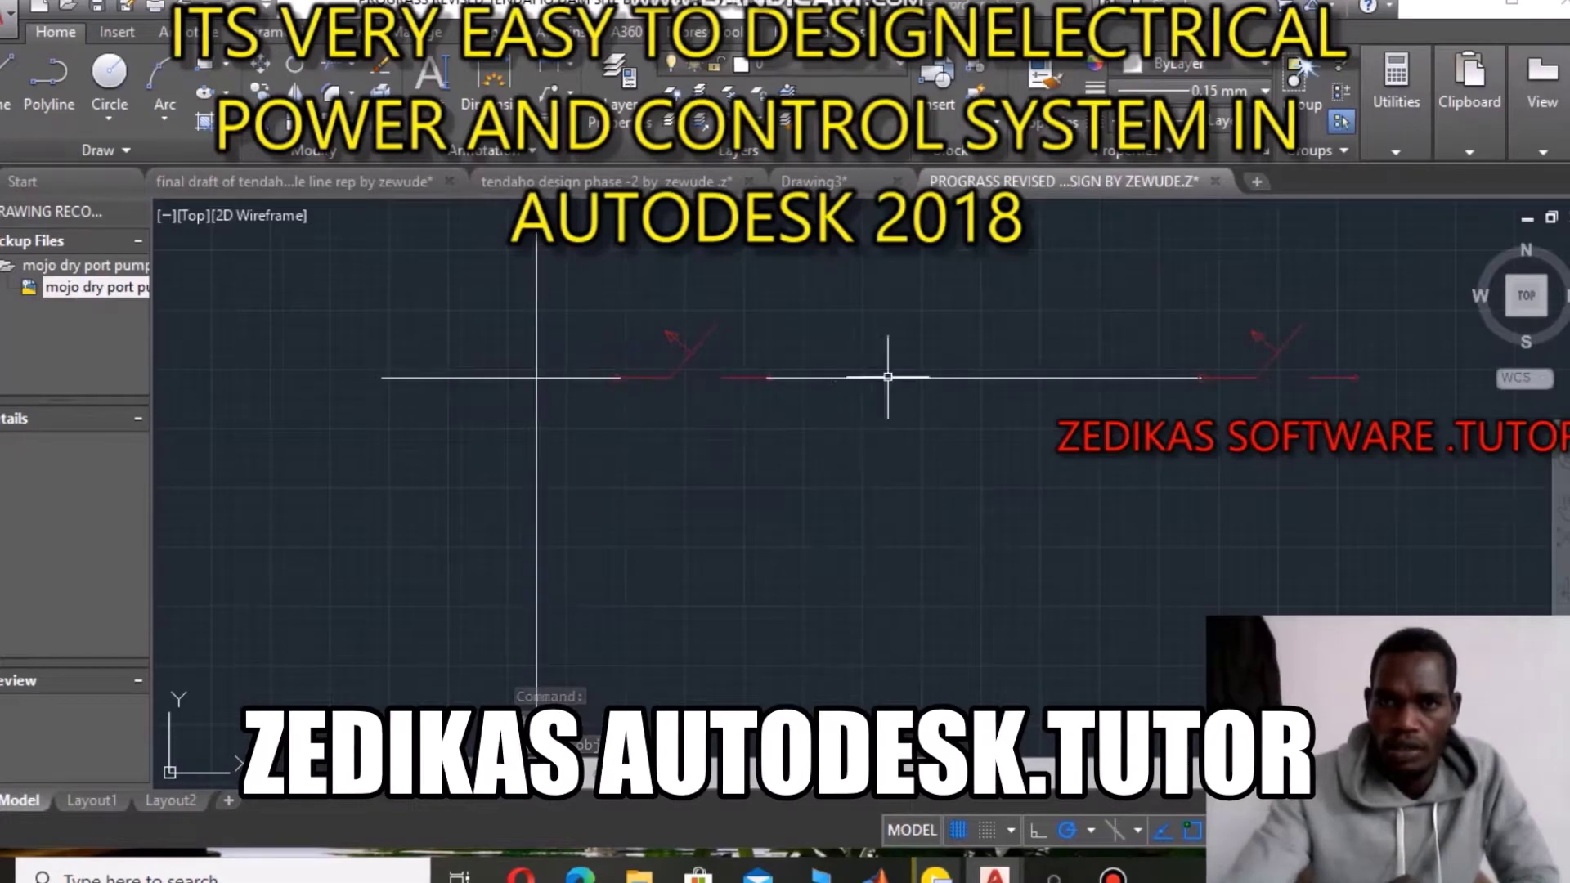
{"action": "scroll", "coordinate": [940, 380], "scroll_direction": "down", "scroll_amount": 3}
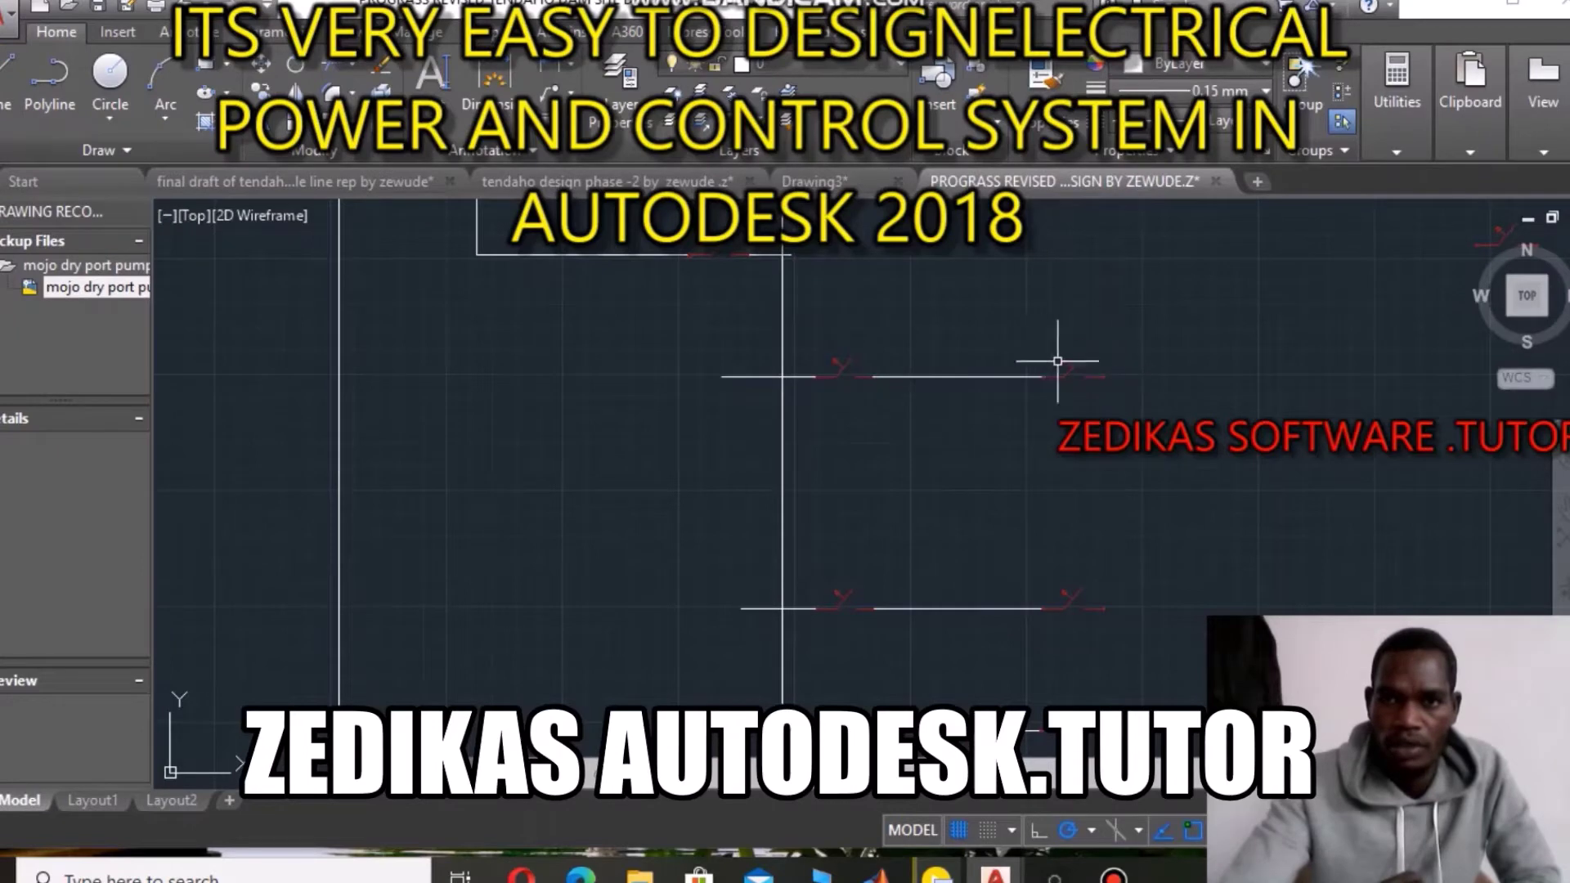
{"action": "scroll", "coordinate": [1057, 360], "scroll_direction": "up", "scroll_amount": 4}
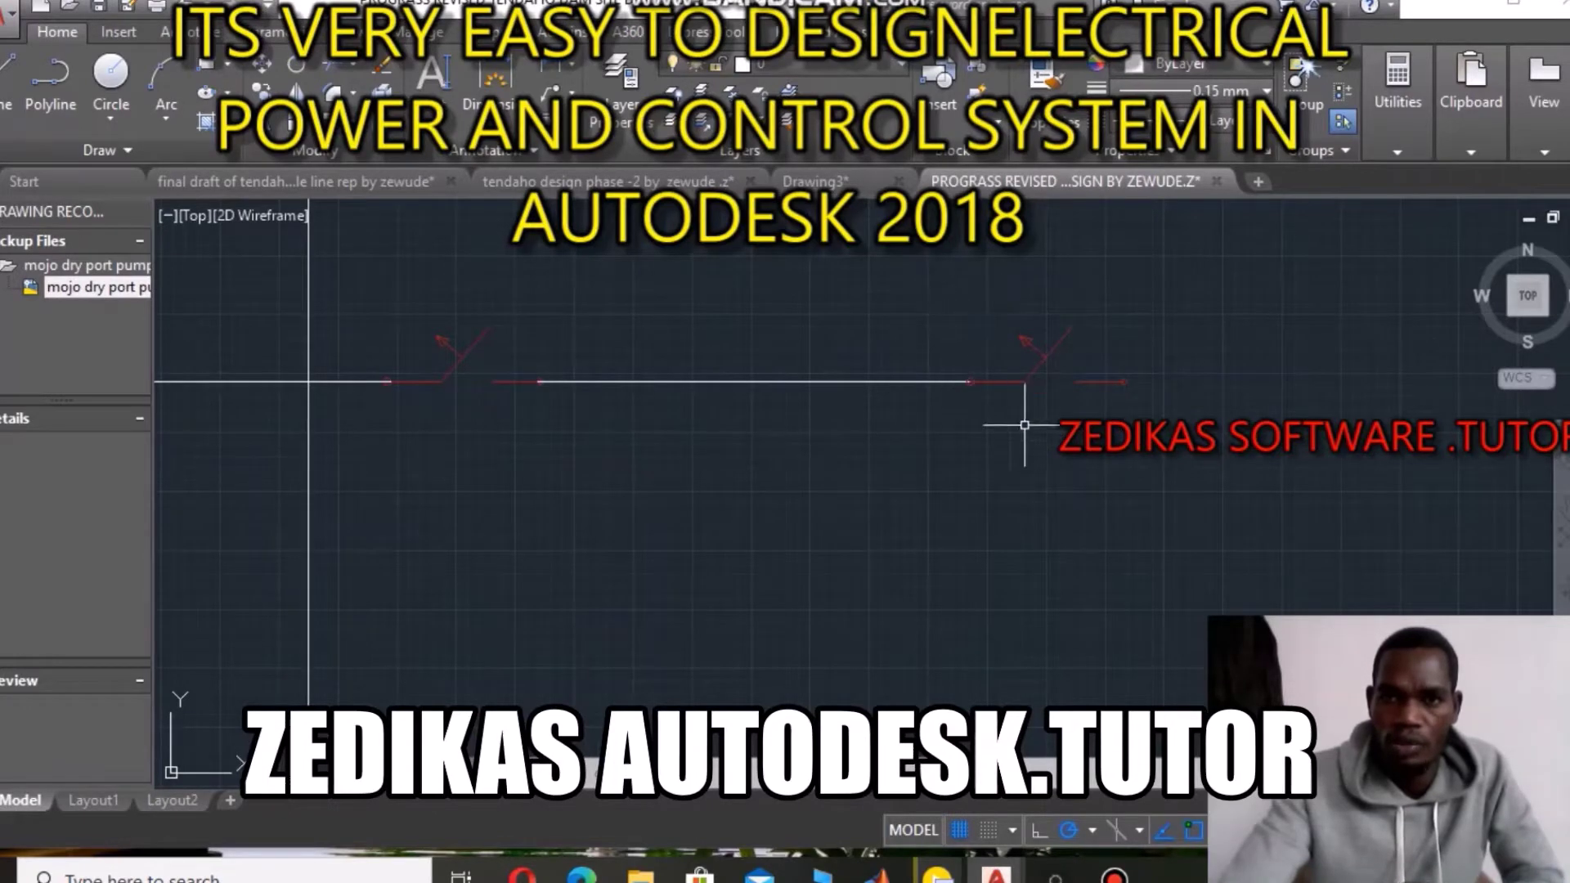
{"action": "scroll", "coordinate": [1015, 411], "scroll_direction": "down", "scroll_amount": 2}
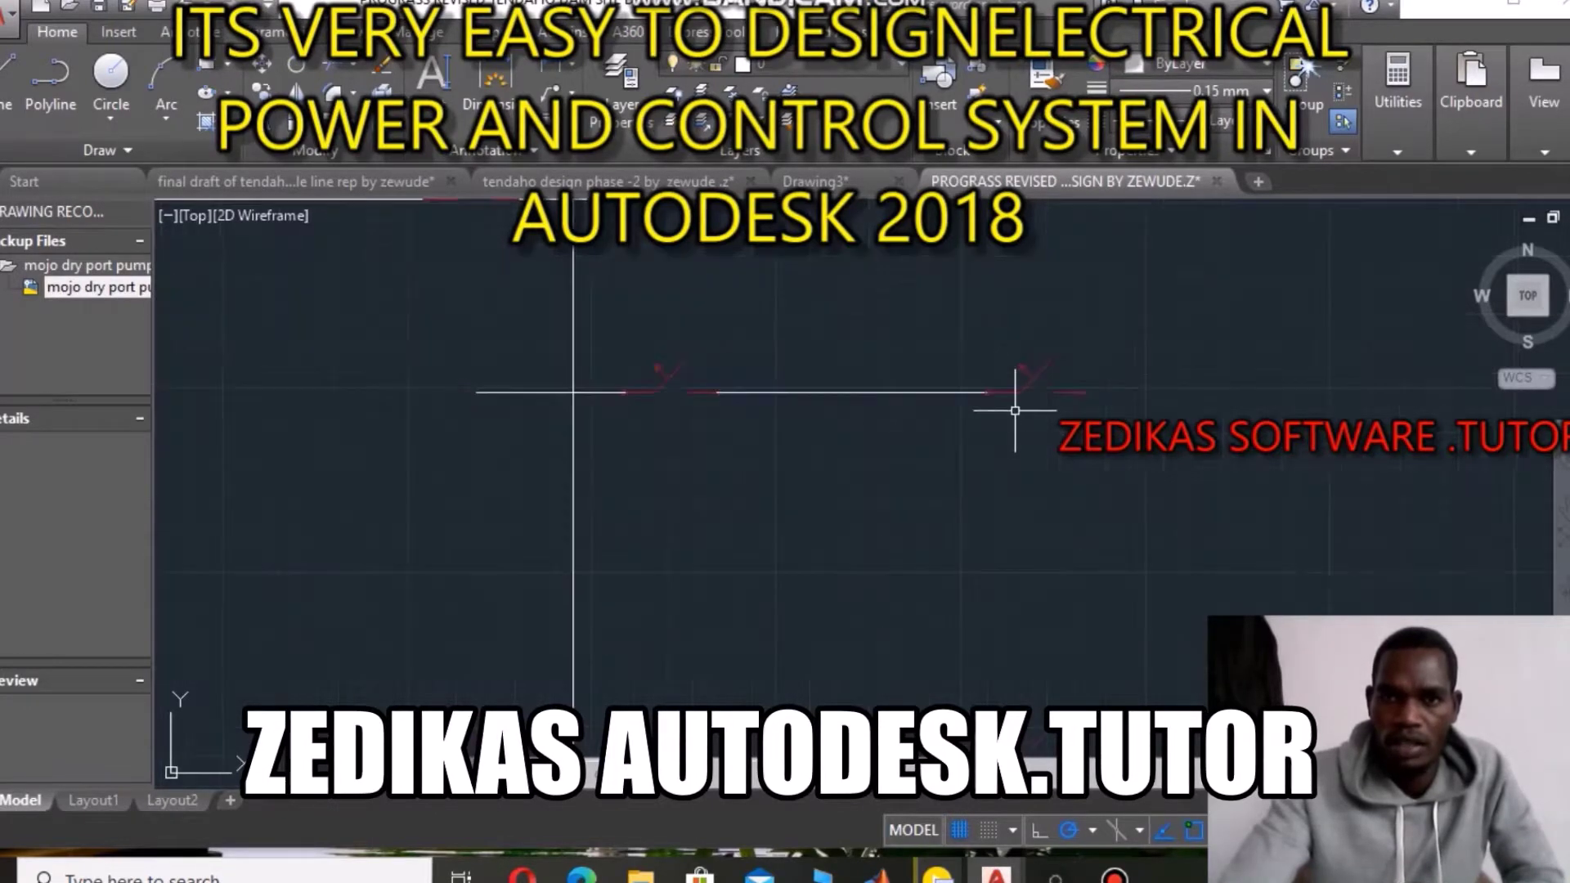
Draw a short connector line from the upper switch branch end to the gantry hoist box.
{"action": "left_click", "coordinate": [13, 75]}
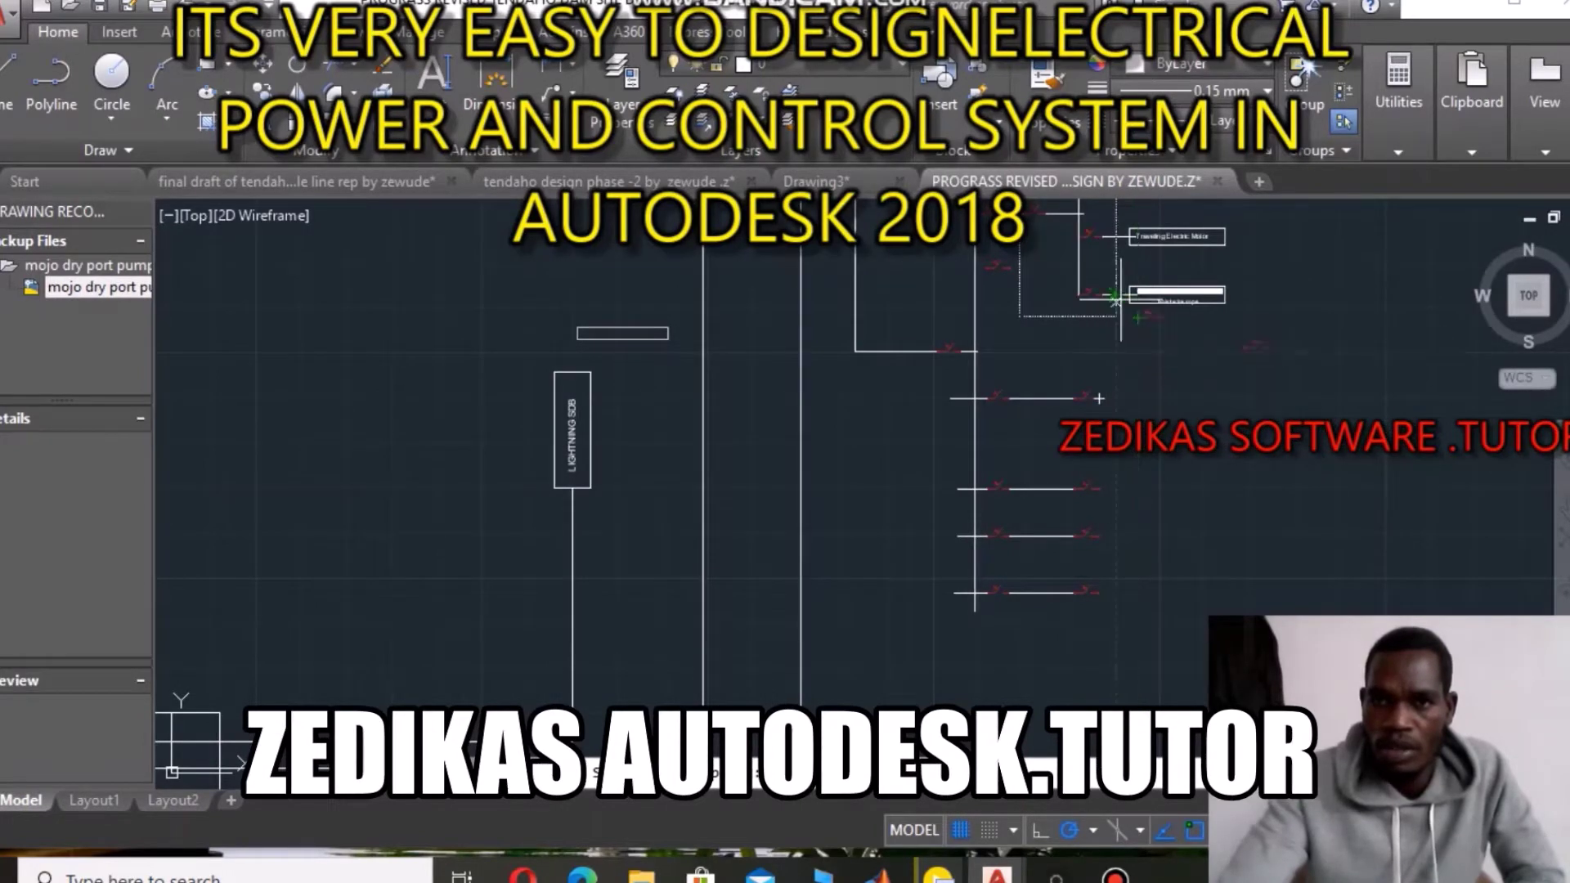
{"action": "scroll", "coordinate": [1121, 296], "scroll_direction": "up", "scroll_amount": 3}
{"action": "scroll", "coordinate": [1121, 294], "scroll_direction": "up", "scroll_amount": 2}
{"action": "scroll", "coordinate": [1108, 294], "scroll_direction": "up", "scroll_amount": 1}
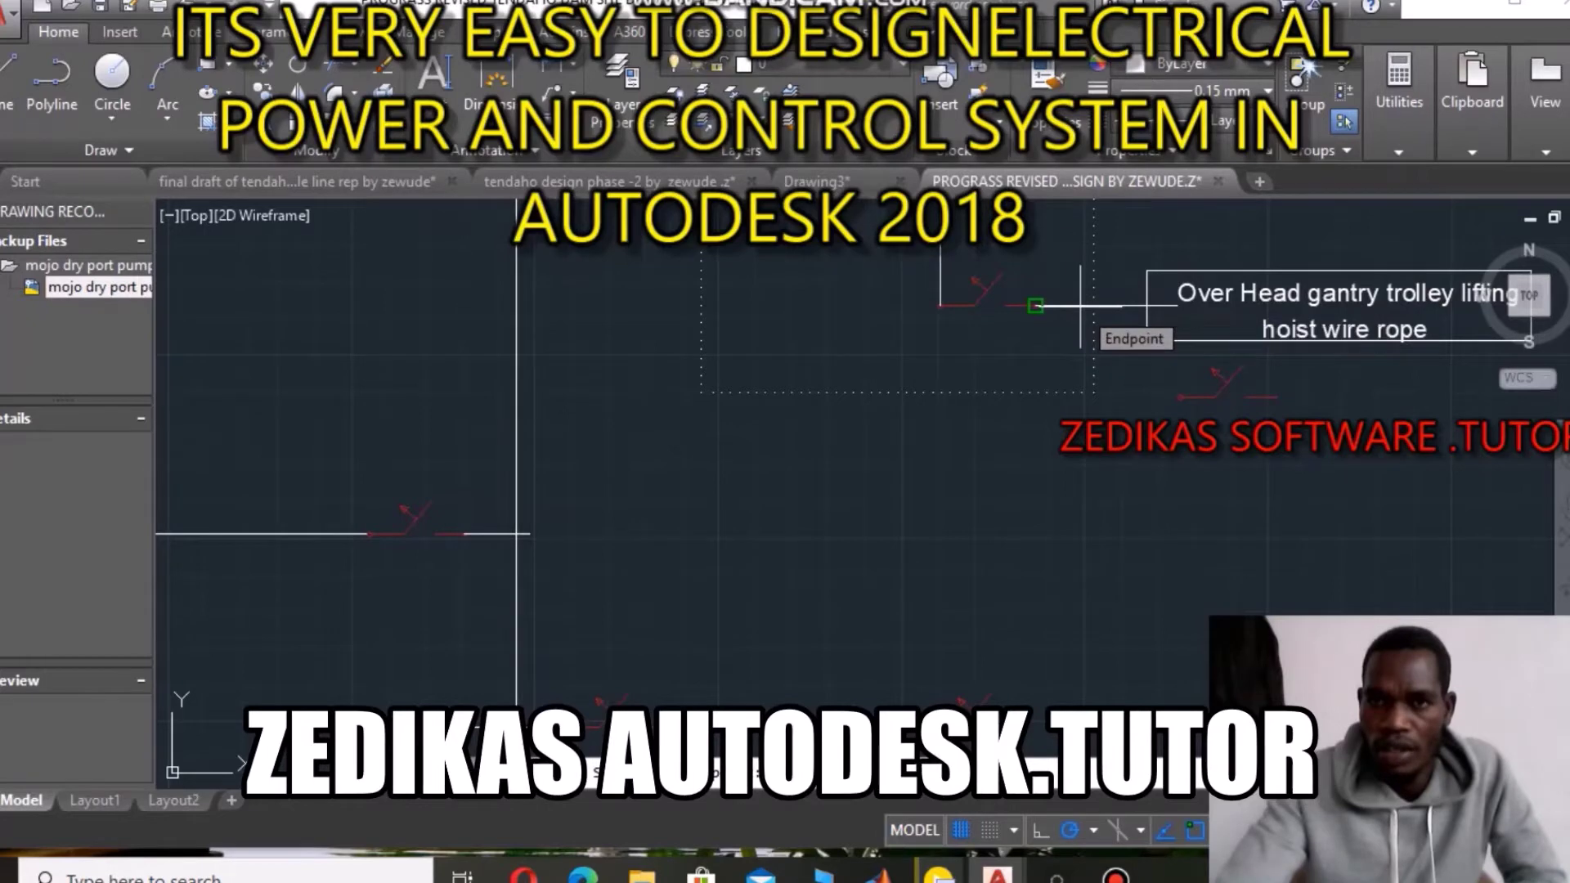
{"action": "left_click", "coordinate": [1082, 305]}
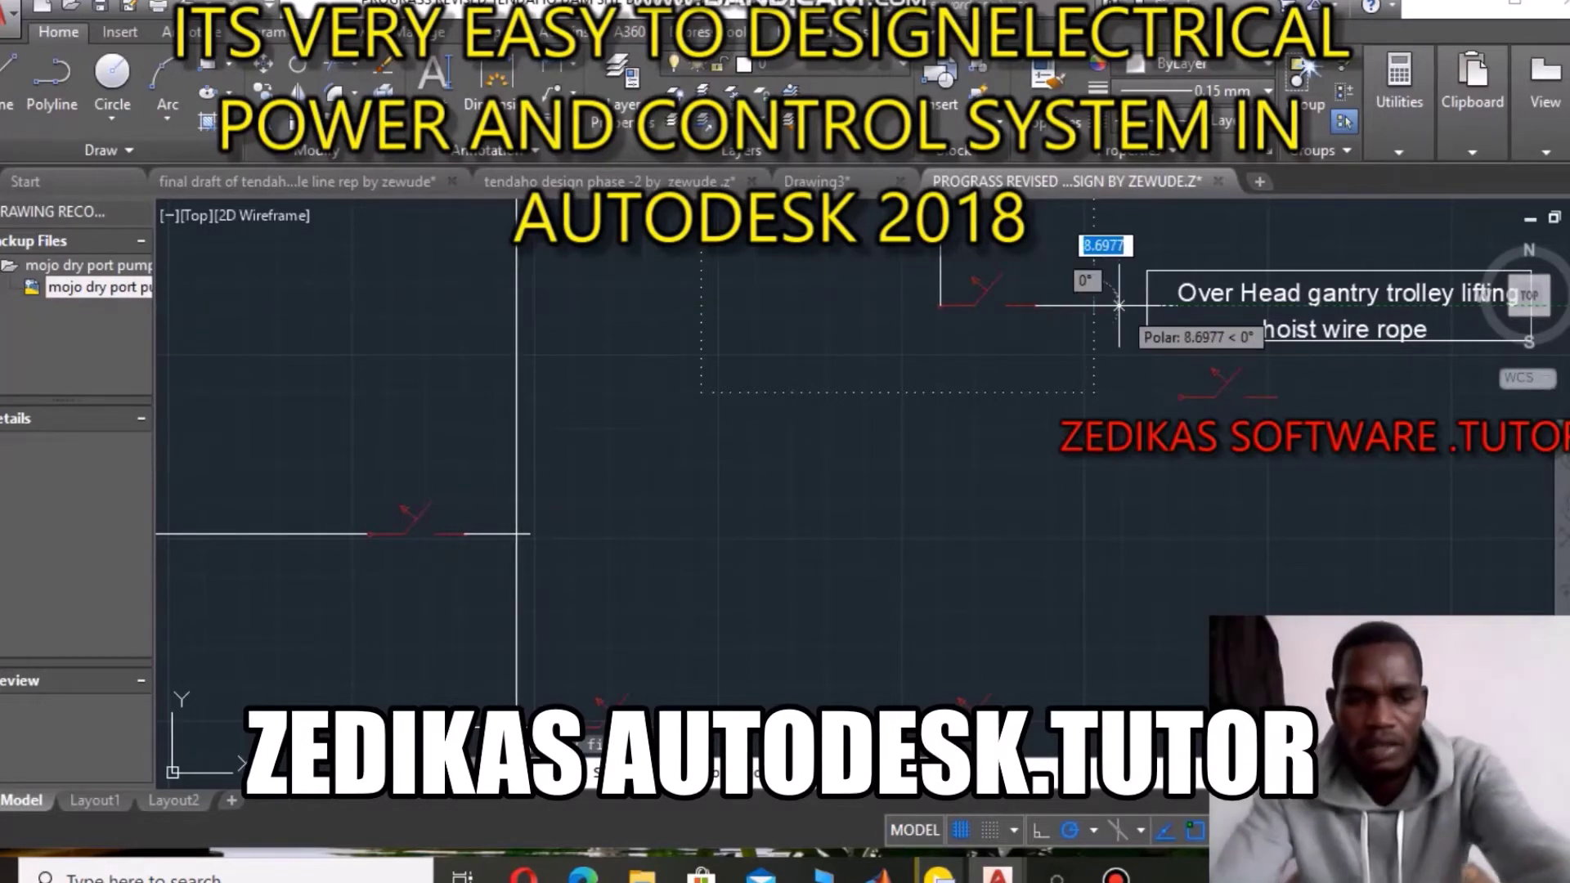
{"action": "left_click", "coordinate": [1177, 305]}
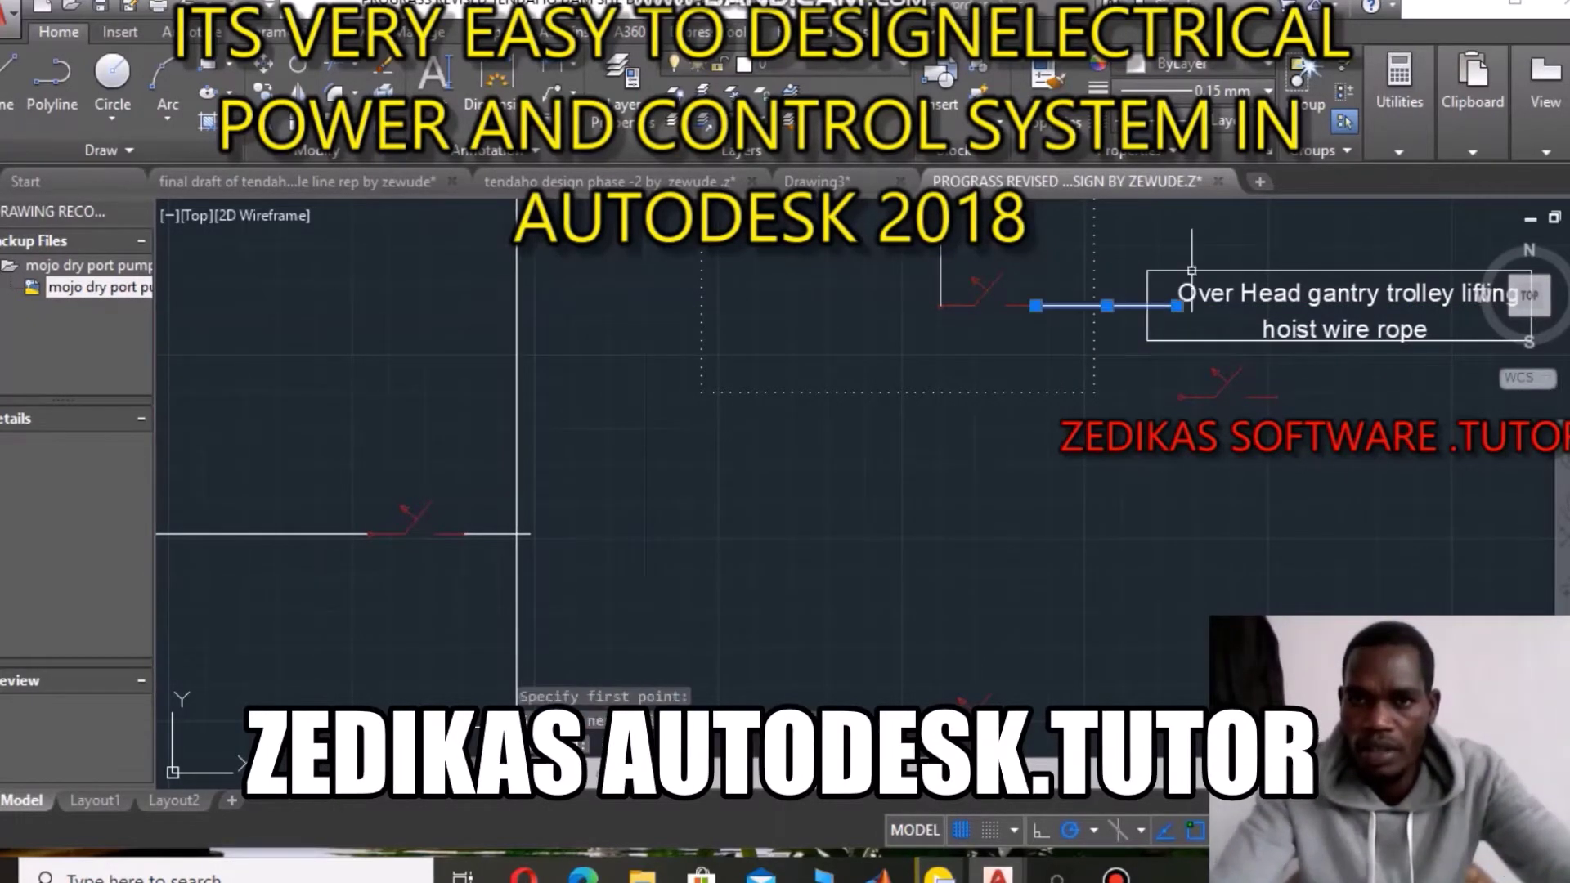
{"action": "key", "text": "Escape"}
Select the top and bottom edges of the label box.
{"action": "left_click", "coordinate": [1202, 271]}
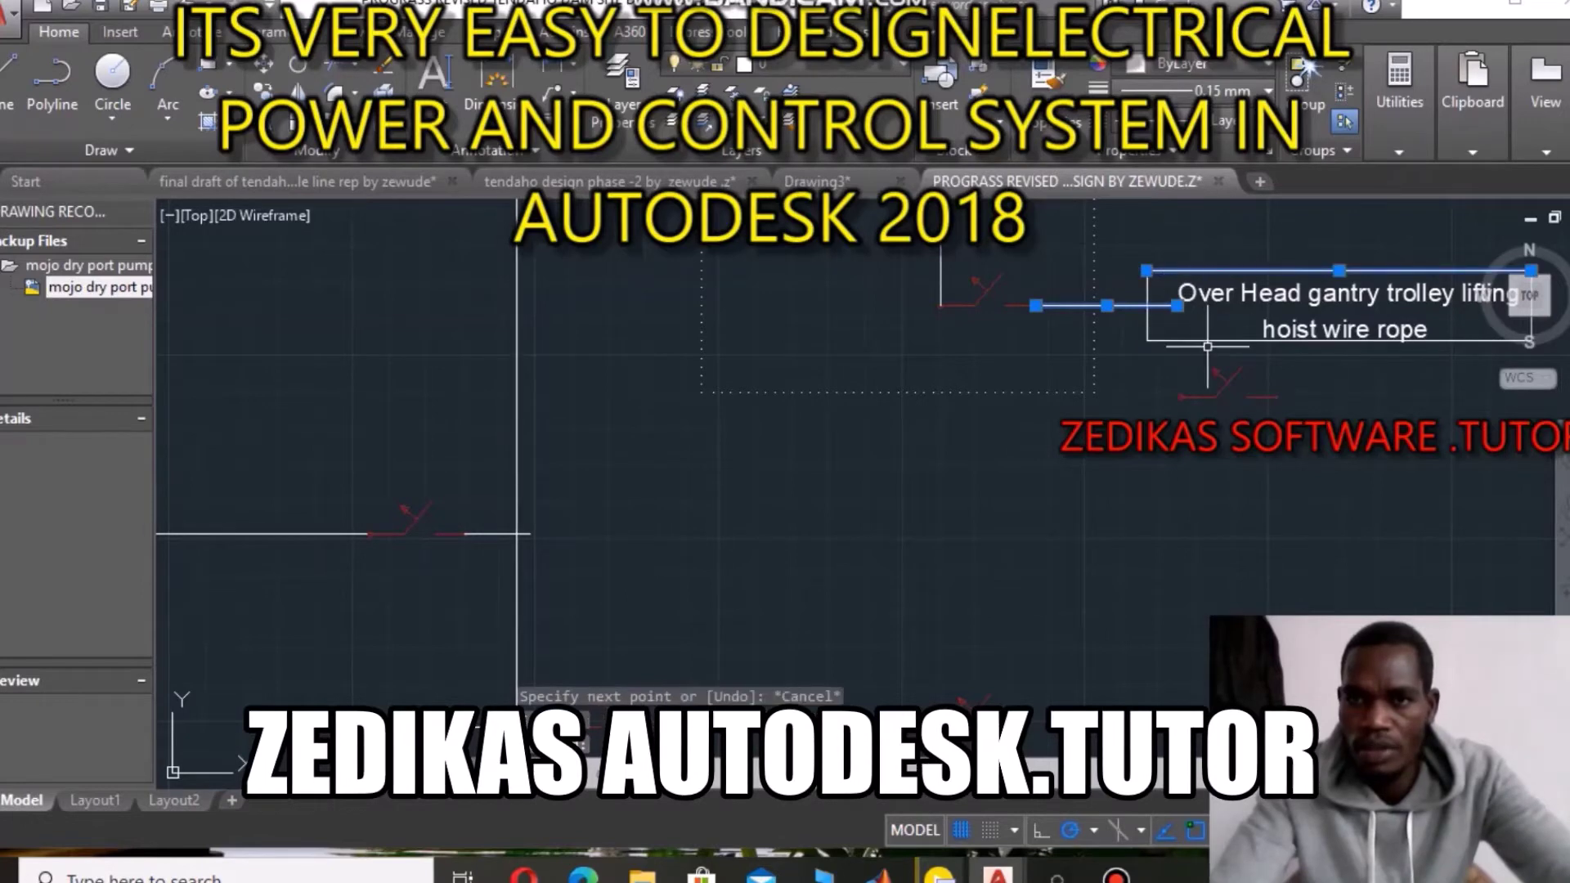
{"action": "left_click", "coordinate": [1205, 342]}
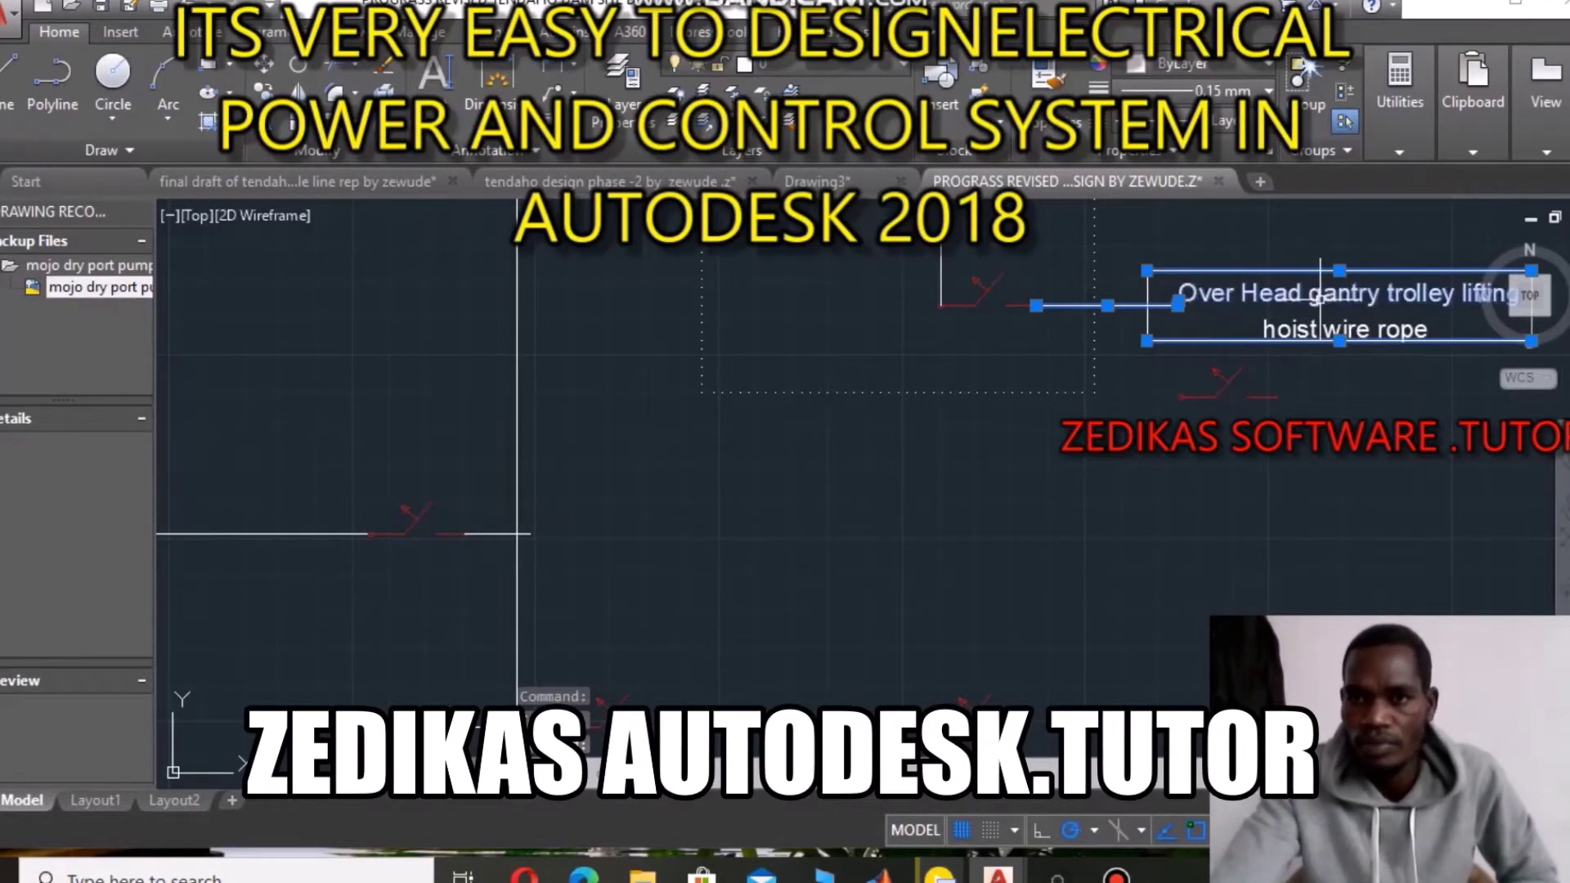
{"action": "scroll", "coordinate": [1222, 405], "scroll_direction": "down", "scroll_amount": 4}
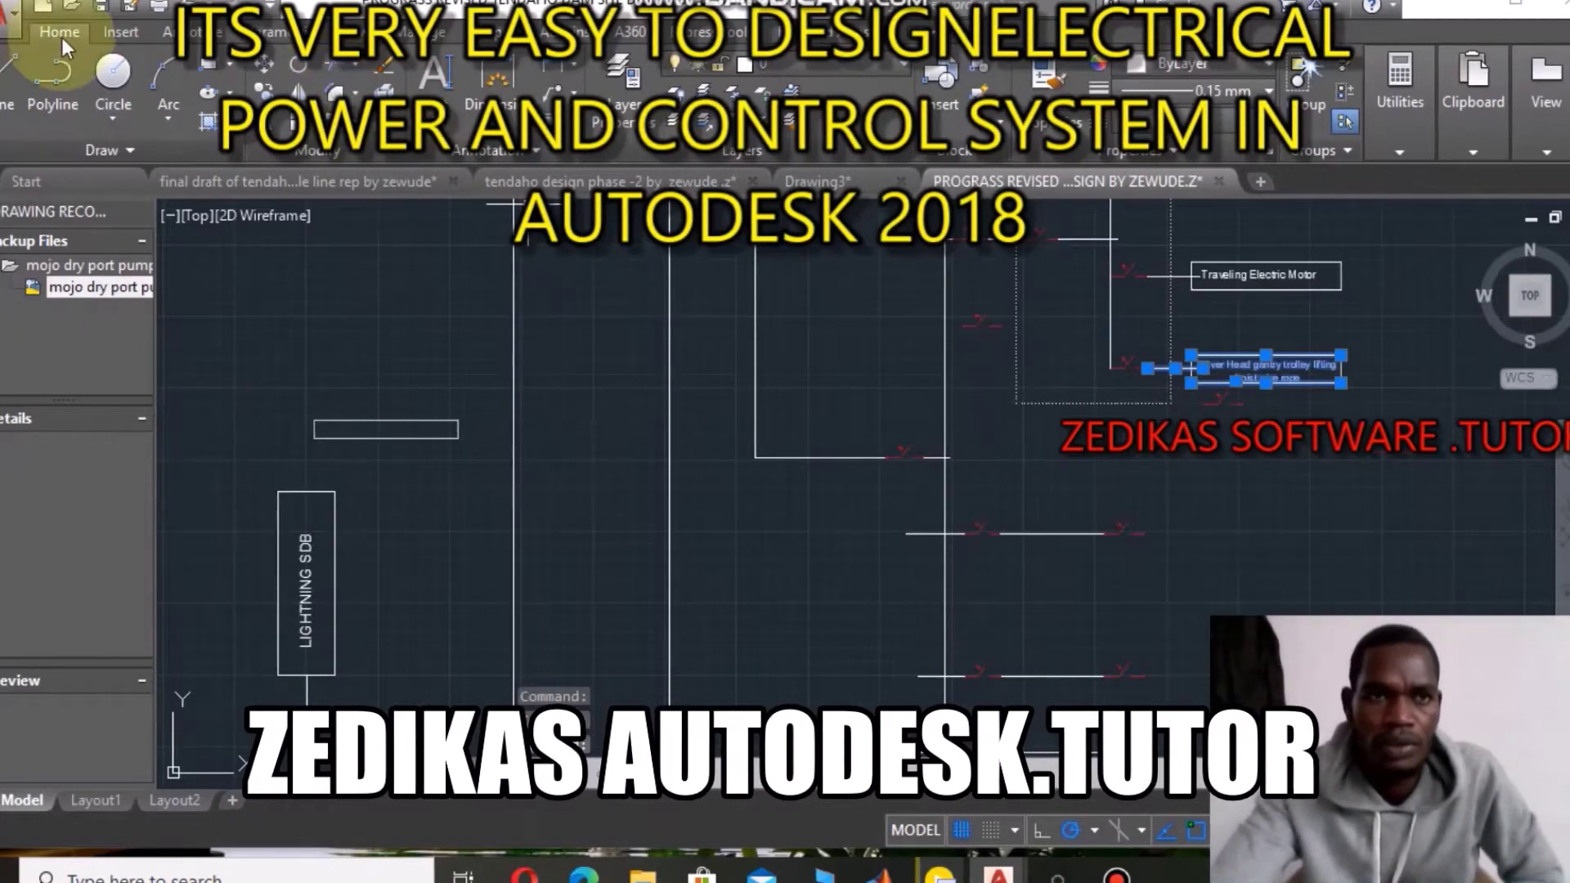
Abandon a first copy attempt and select the connector line and label text.
{"action": "left_click", "coordinate": [269, 74]}
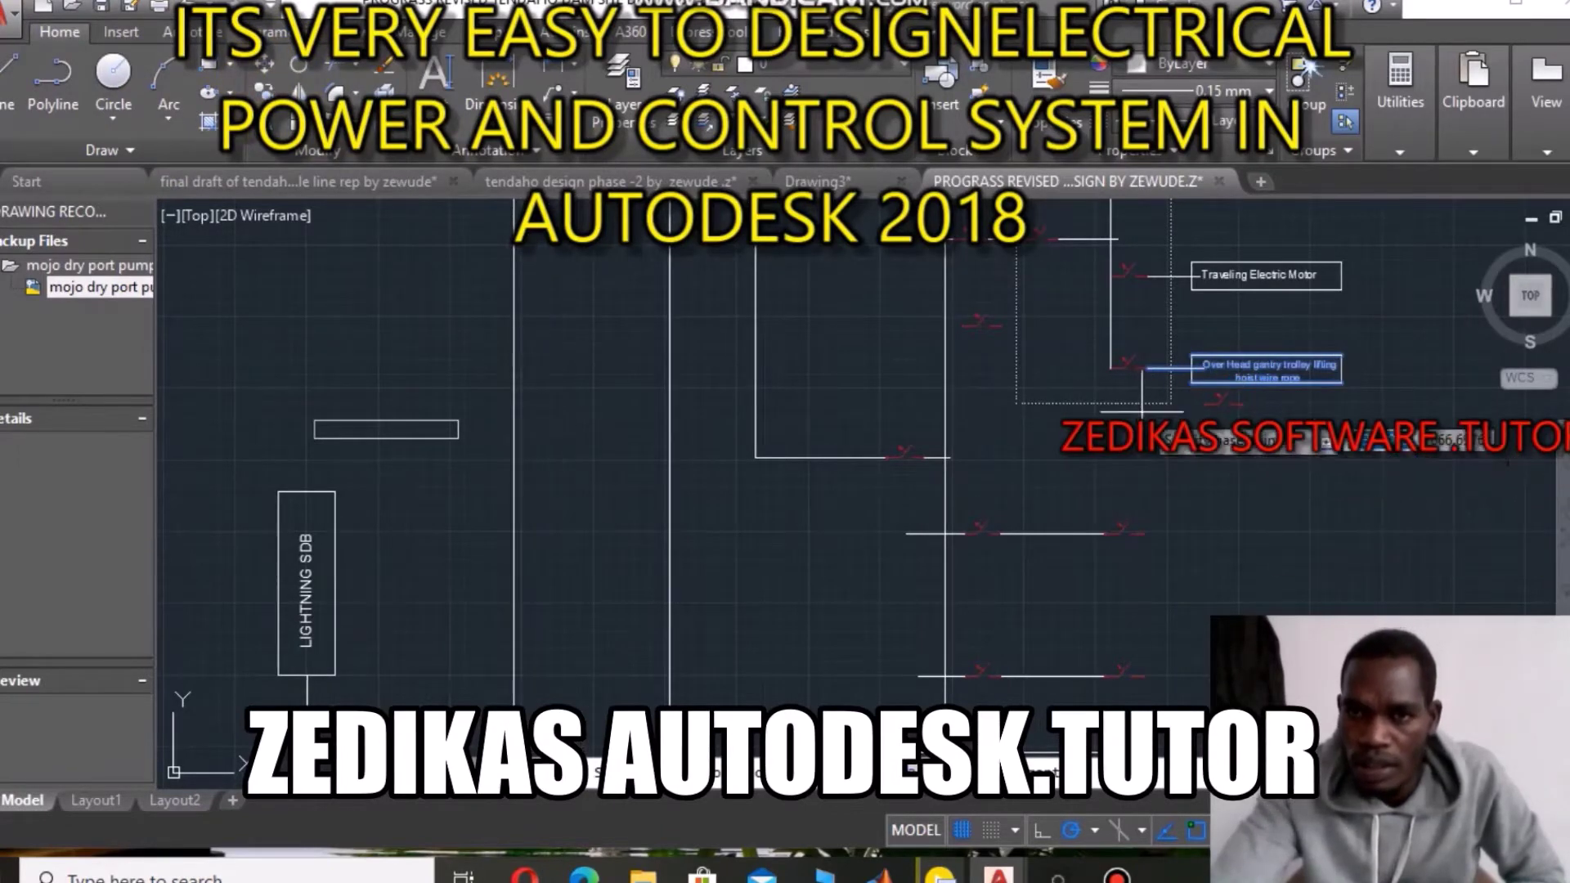
{"action": "left_click", "coordinate": [1148, 368]}
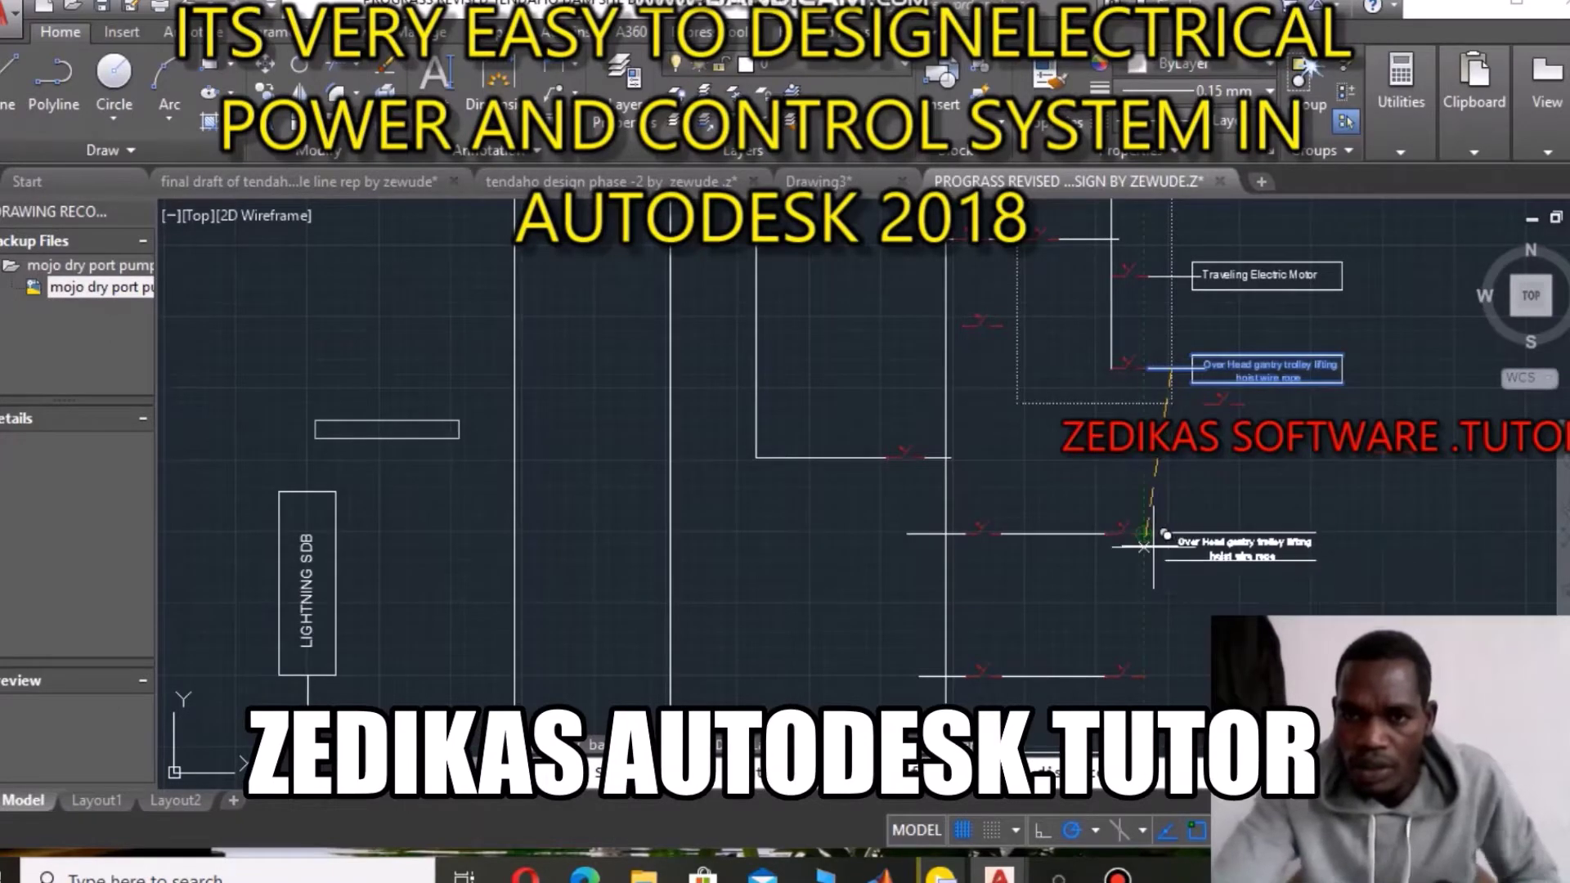
{"action": "key", "text": "Escape"}
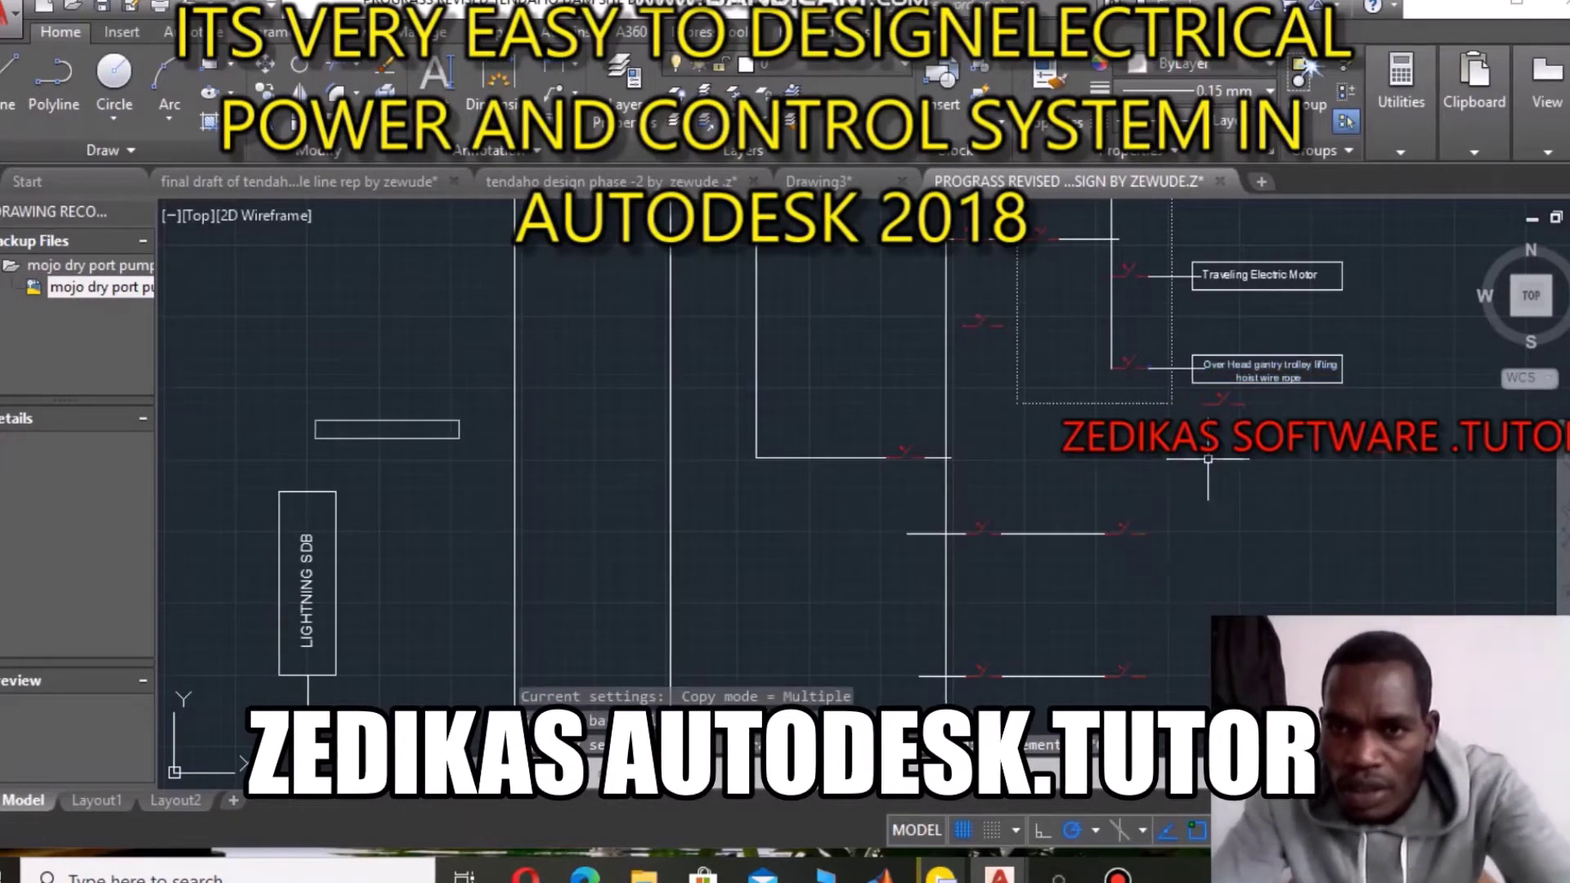
{"action": "left_click", "coordinate": [1155, 368]}
{"action": "key", "text": "Return"}
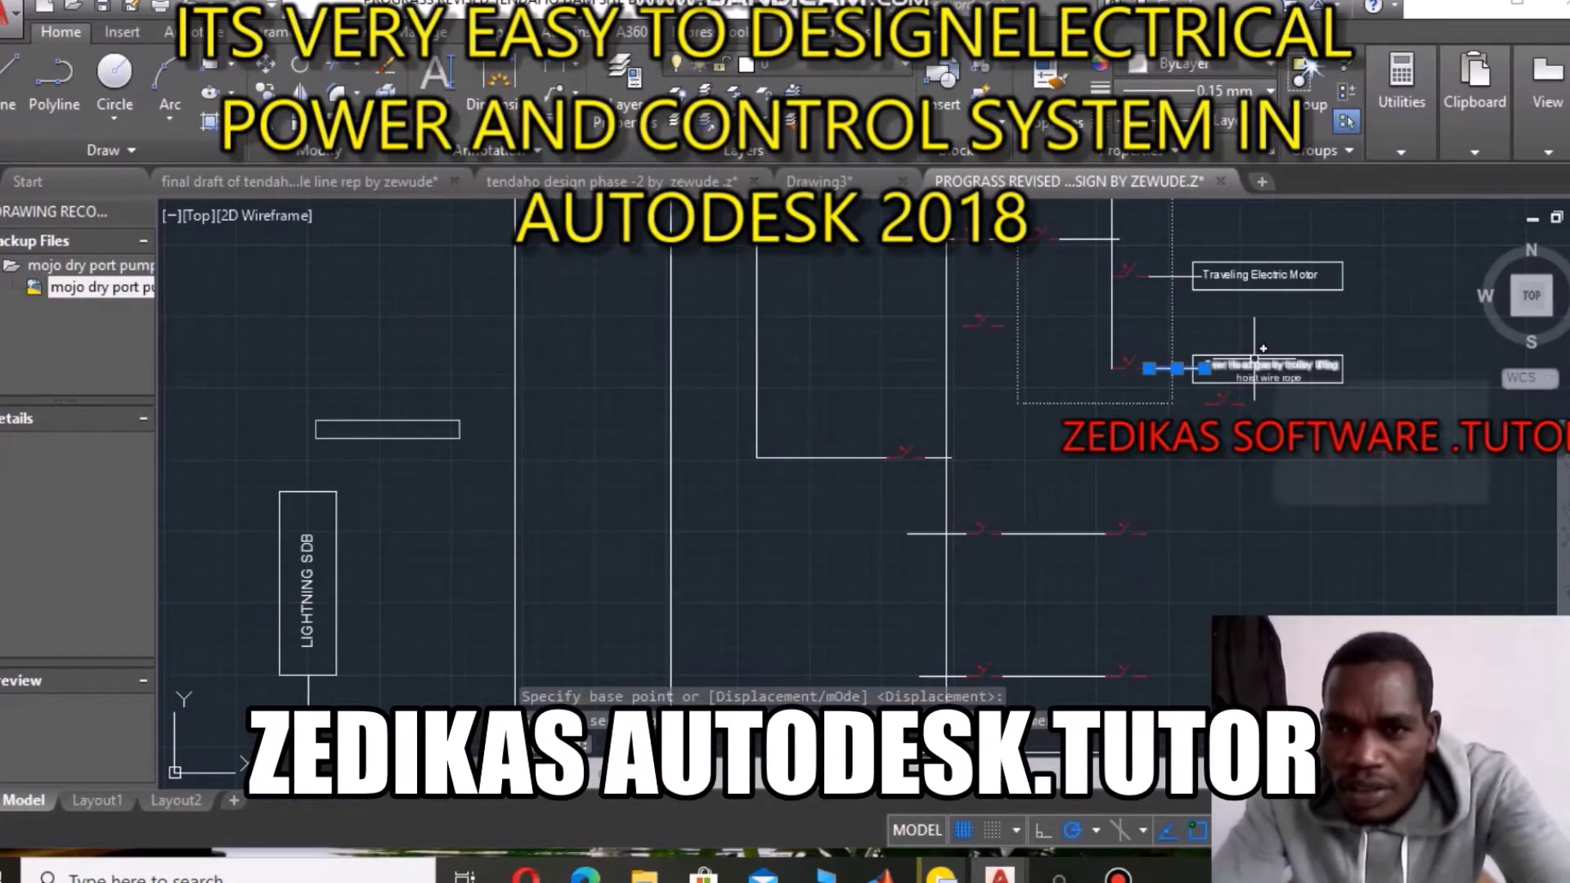
{"action": "scroll", "coordinate": [1218, 351], "scroll_direction": "up", "scroll_amount": 2}
{"action": "scroll", "coordinate": [1186, 352], "scroll_direction": "up", "scroll_amount": 4}
Add the box's top and bottom edges and start a copy based at the connector's end.
{"action": "left_click", "coordinate": [1186, 352]}
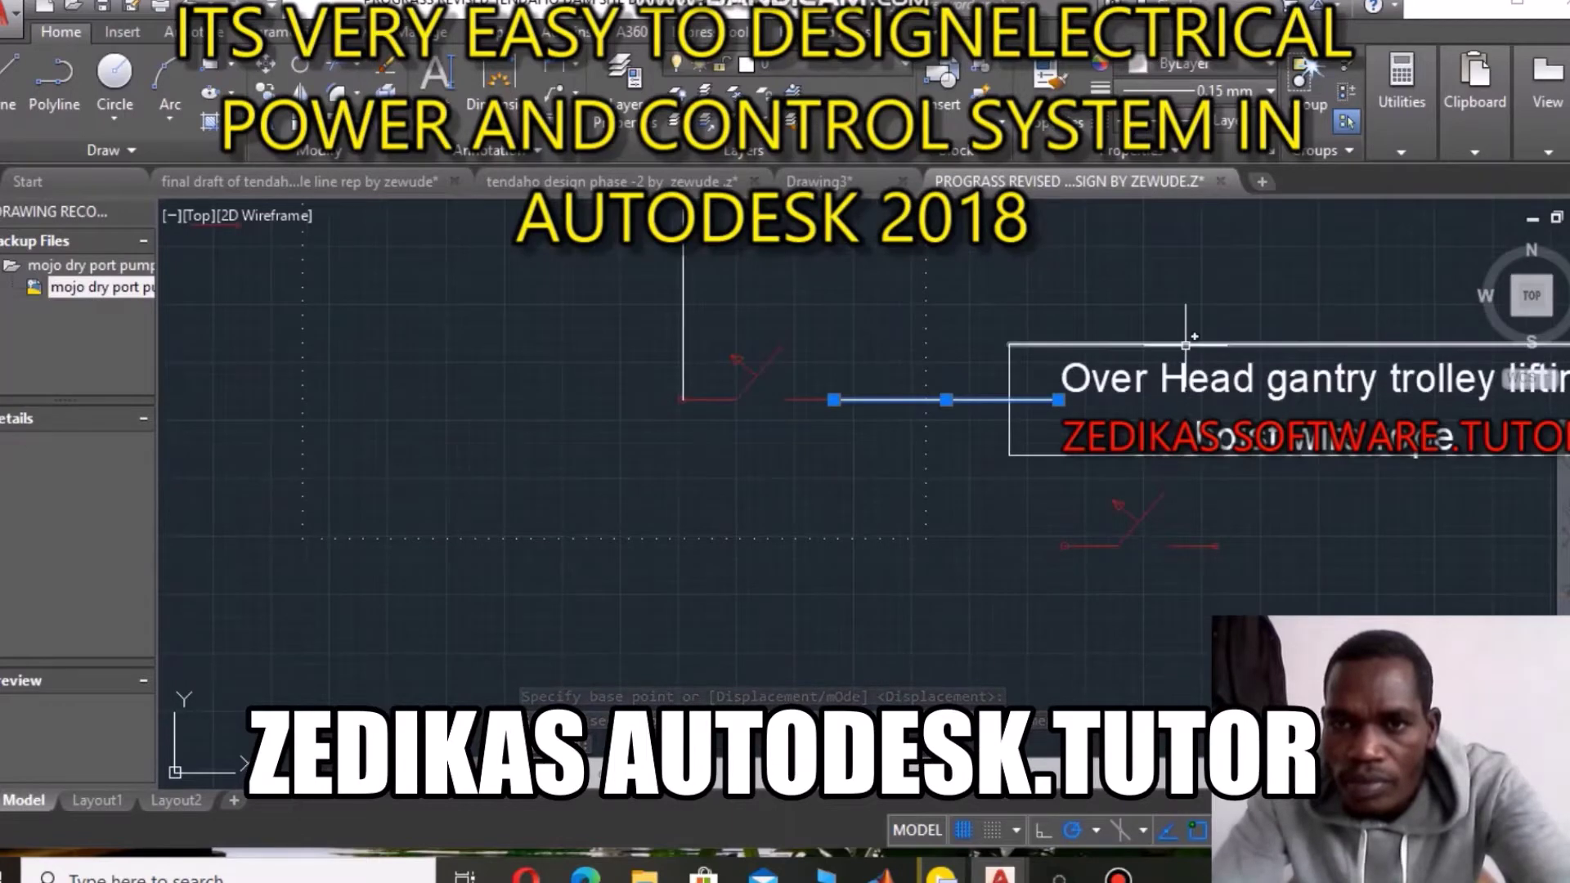
{"action": "key", "text": "Escape"}
{"action": "left_click", "coordinate": [1209, 455]}
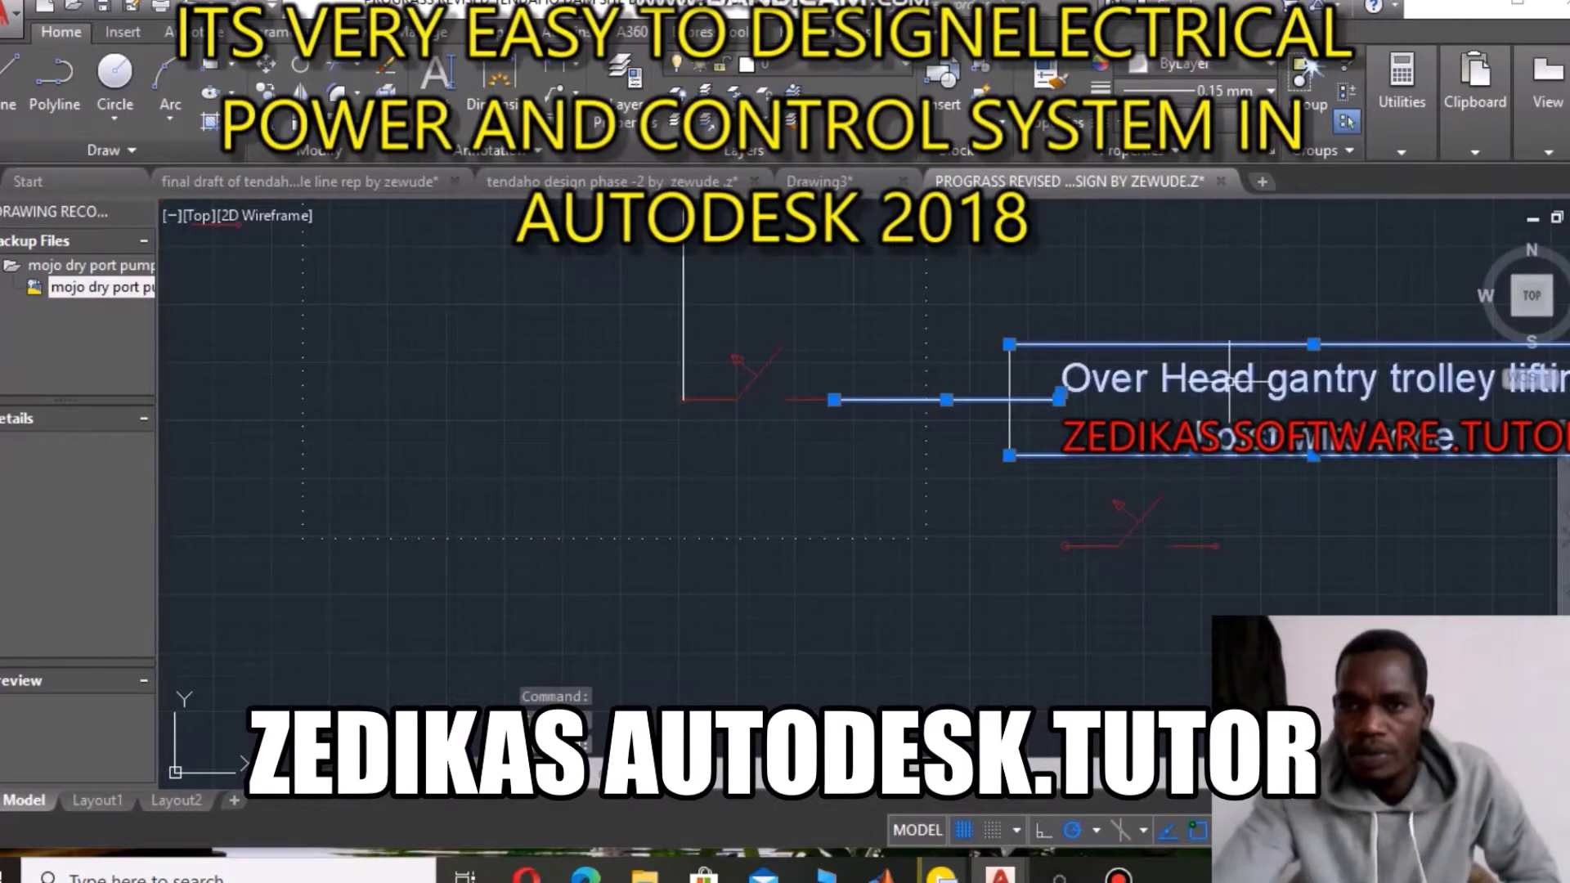
{"action": "scroll", "coordinate": [1251, 384], "scroll_direction": "down", "scroll_amount": 4}
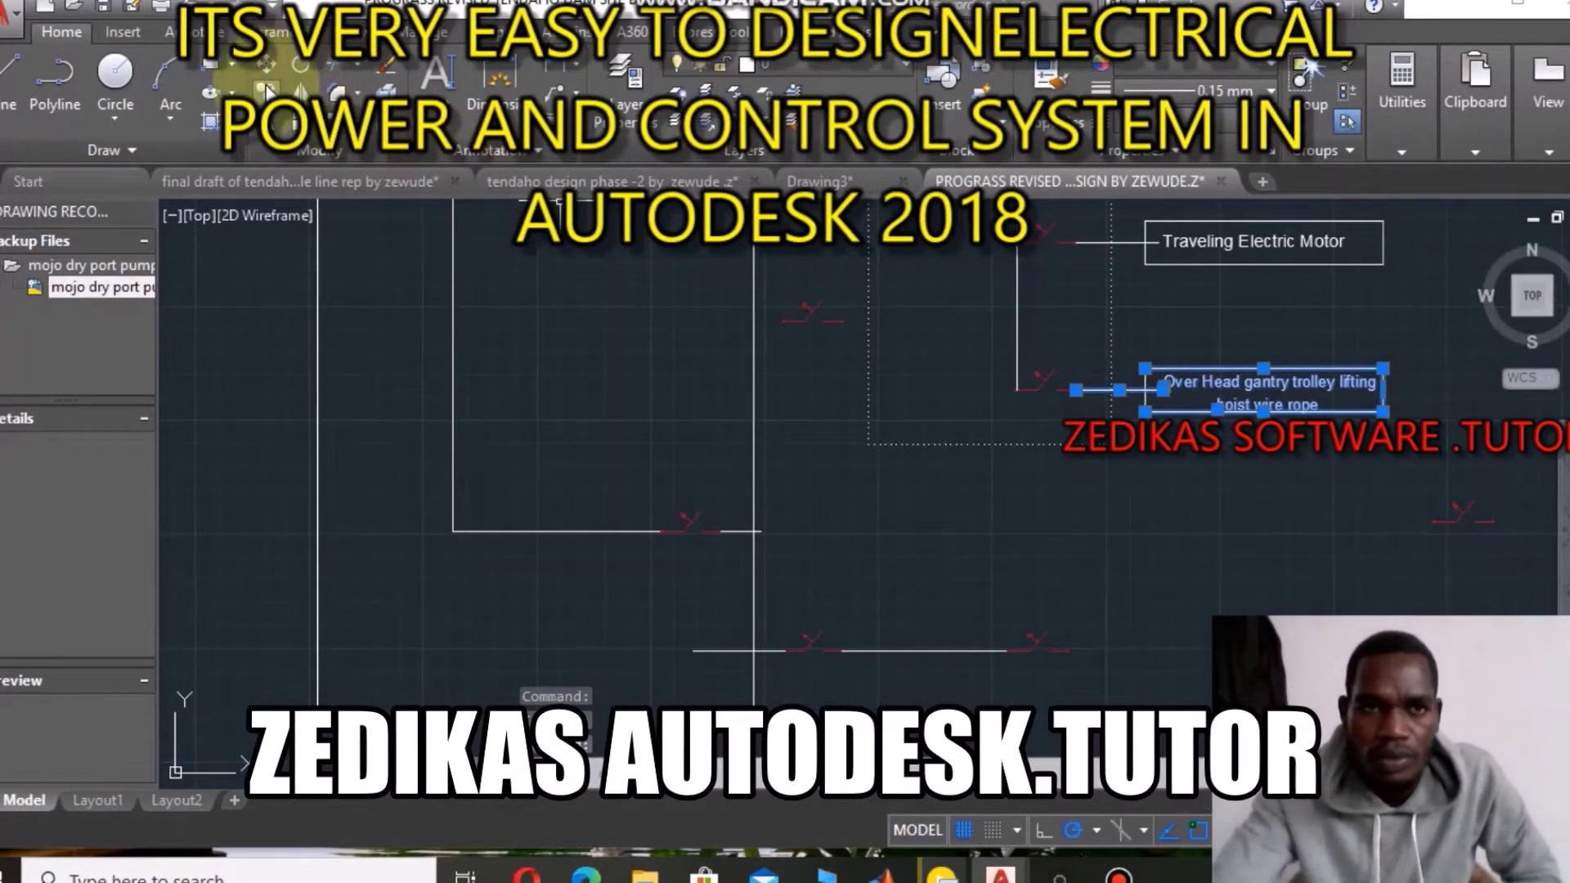
{"action": "left_click", "coordinate": [296, 72]}
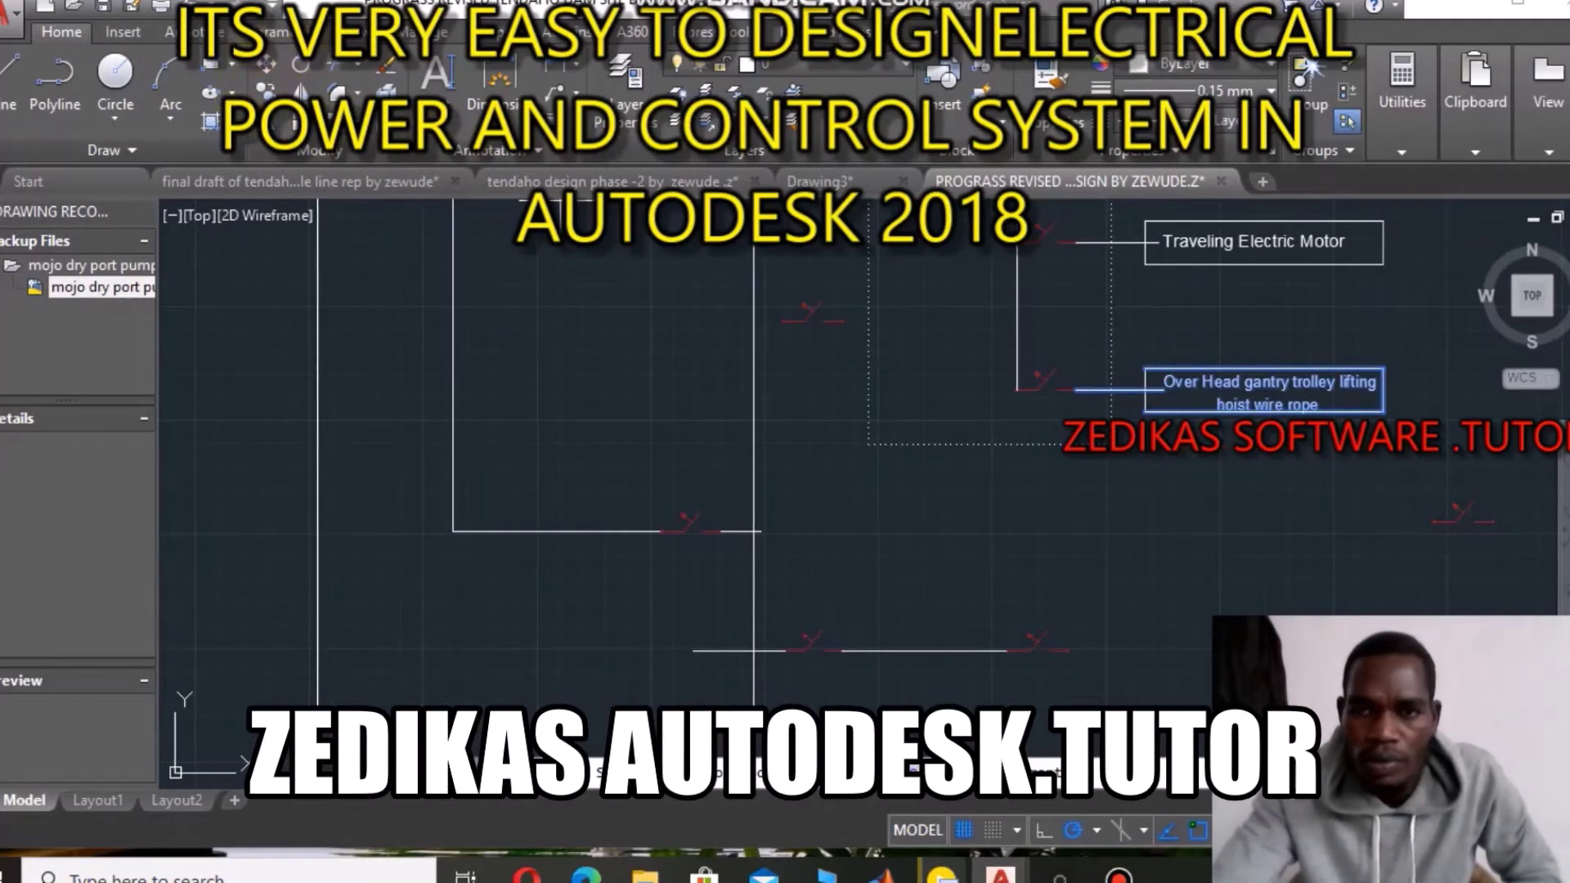
{"action": "left_click", "coordinate": [1075, 390]}
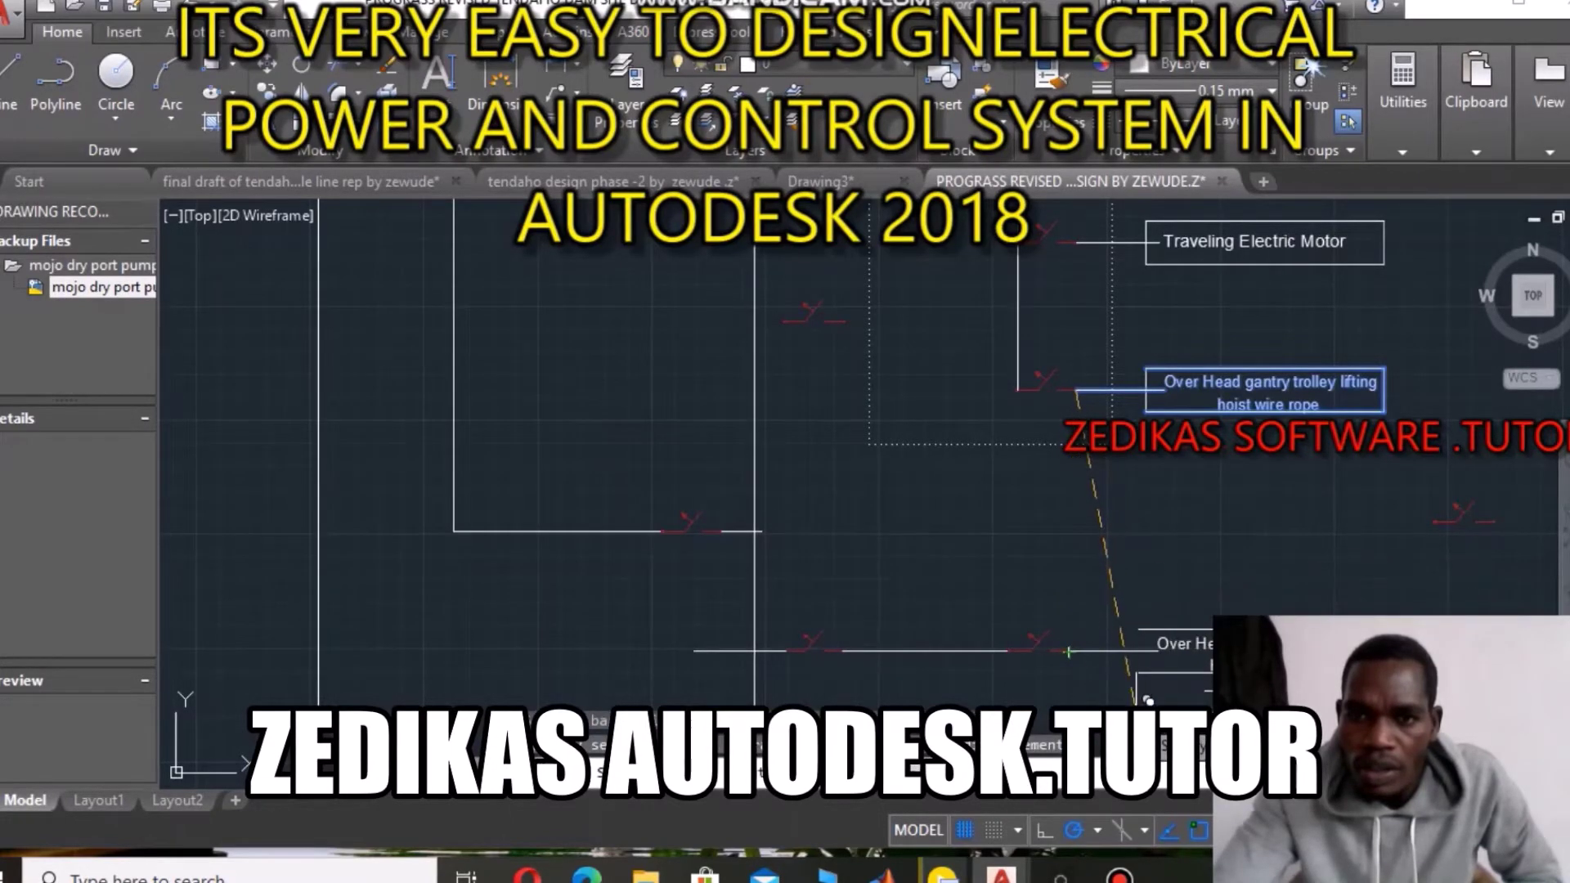
Pan down to the lower switch branches while the copy is in progress.
{"action": "scroll", "coordinate": [1128, 654], "scroll_direction": "down", "scroll_amount": 5}
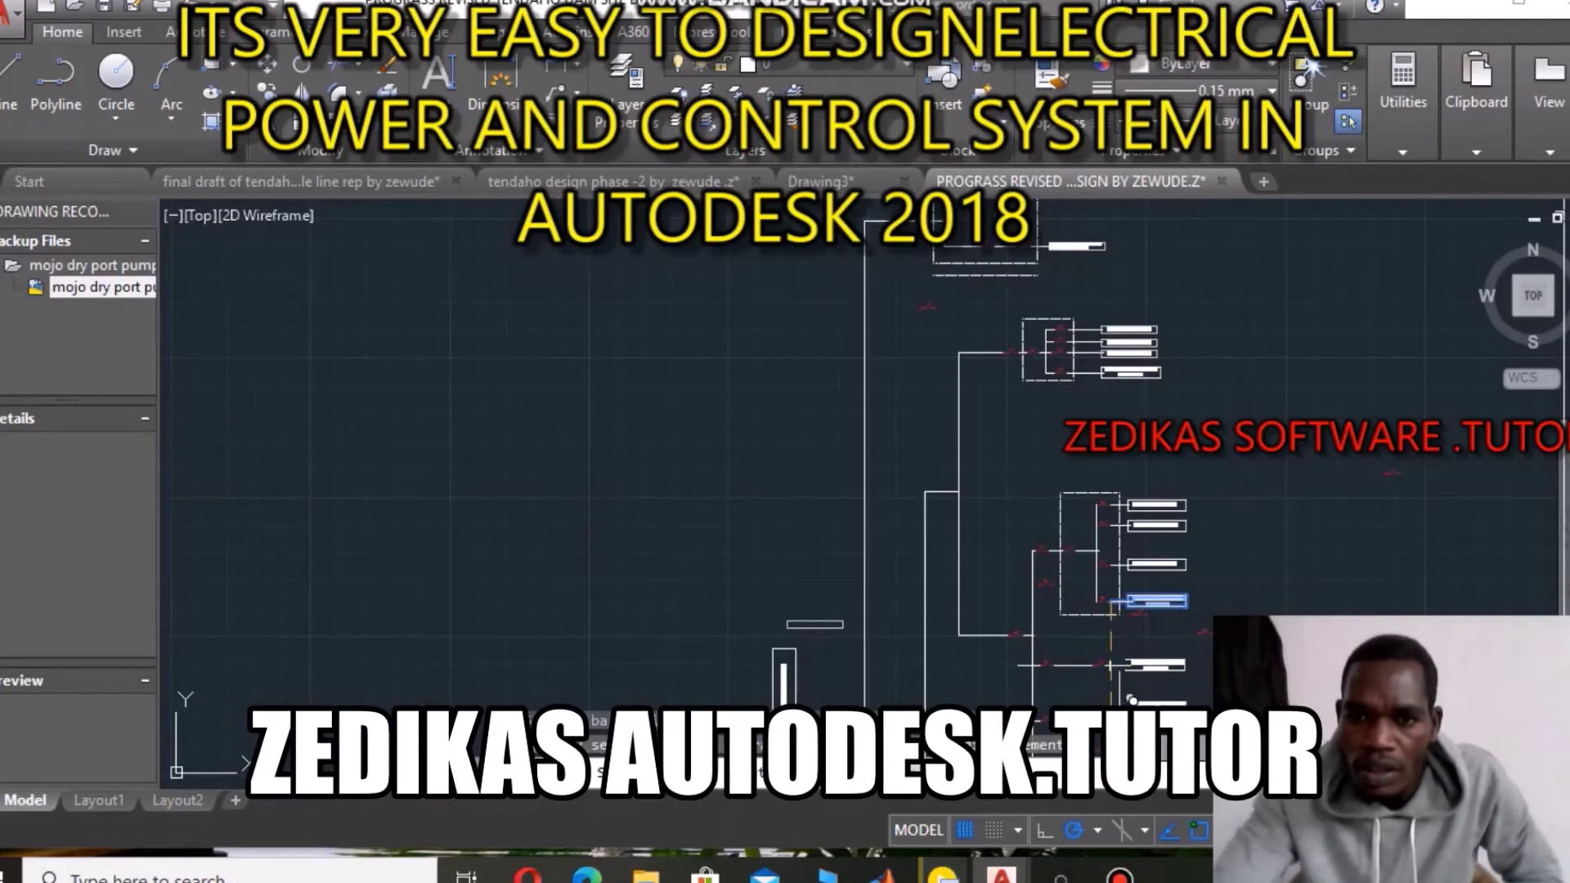
{"action": "key", "text": "Return"}
{"action": "scroll", "coordinate": [1117, 720], "scroll_direction": "down", "scroll_amount": 2}
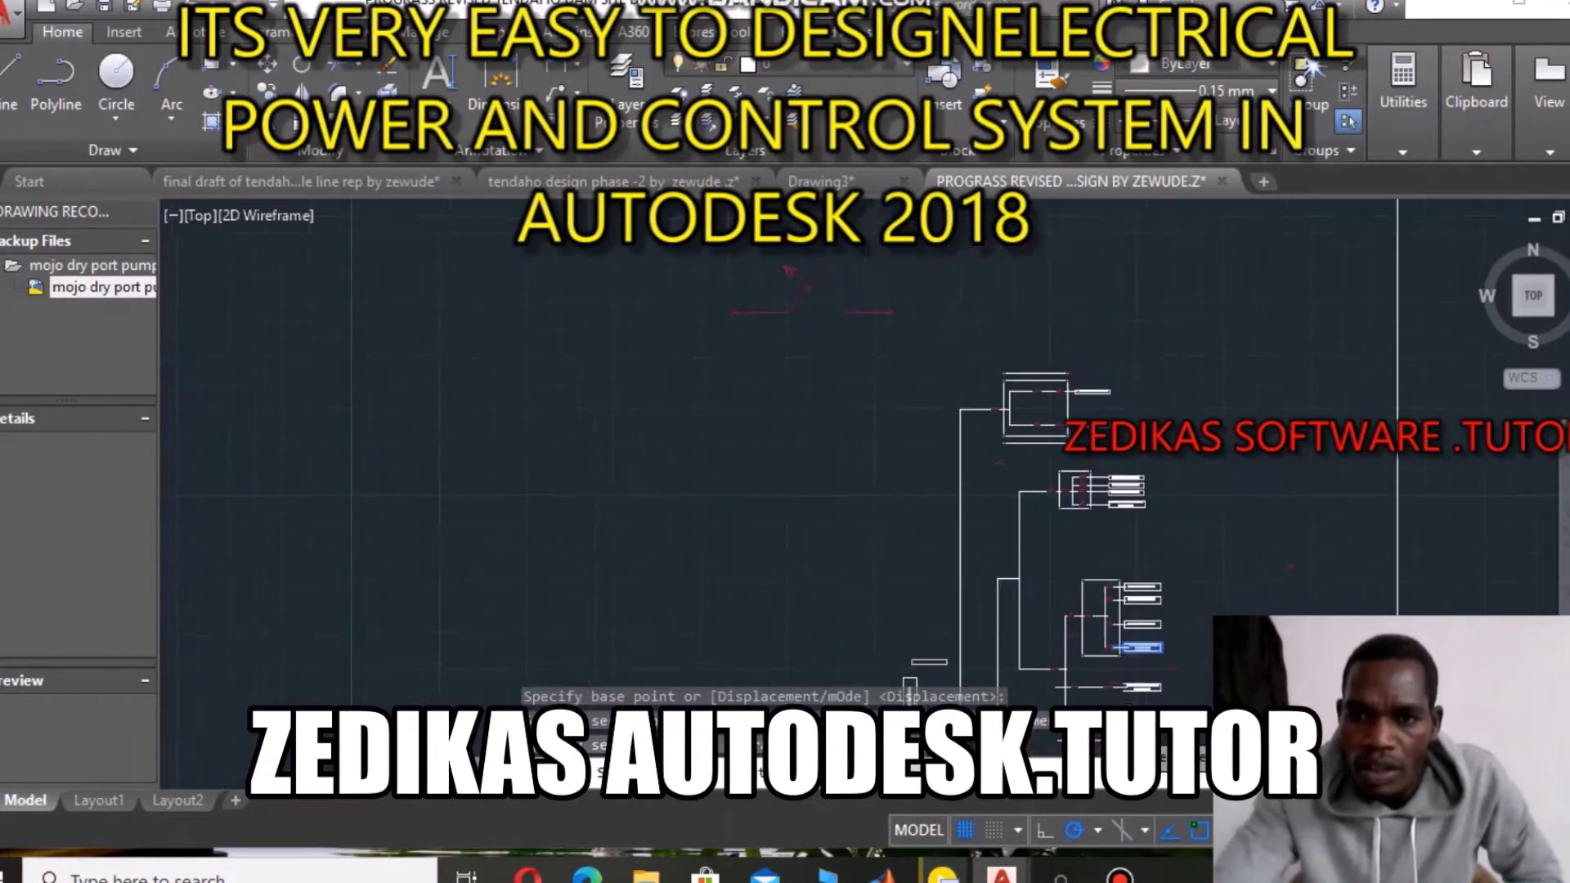
{"action": "scroll", "coordinate": [1116, 720], "scroll_direction": "down", "scroll_amount": 2}
{"action": "right_click", "coordinate": [1156, 659]}
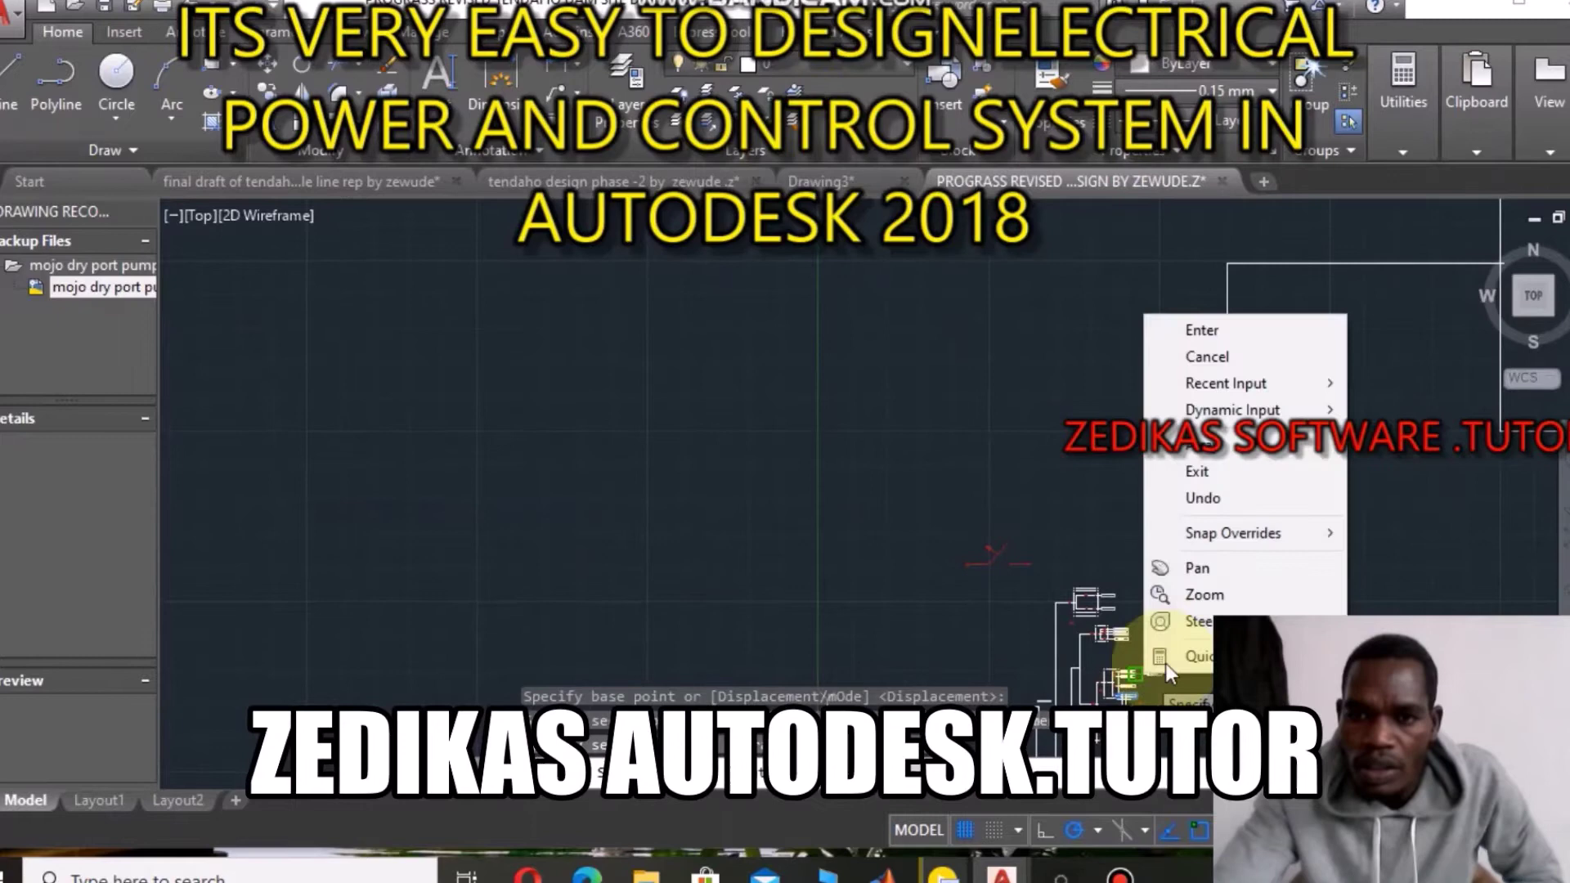
{"action": "left_click", "coordinate": [1194, 568]}
{"action": "mouse_move", "coordinate": [1161, 603]}
{"action": "left_mouse_down"}
{"action": "mouse_move", "coordinate": [992, 449]}
{"action": "mouse_move", "coordinate": [1027, 390]}
{"action": "left_mouse_up"}
{"action": "scroll", "coordinate": [992, 449], "scroll_direction": "up", "scroll_amount": 2}
{"action": "scroll", "coordinate": [1013, 364], "scroll_direction": "up", "scroll_amount": 1}
{"action": "mouse_move", "coordinate": [1032, 523]}
{"action": "left_mouse_down"}
{"action": "mouse_move", "coordinate": [1030, 418]}
{"action": "mouse_move", "coordinate": [1093, 494]}
{"action": "left_mouse_up"}
{"action": "scroll", "coordinate": [1030, 417], "scroll_direction": "up", "scroll_amount": 2}
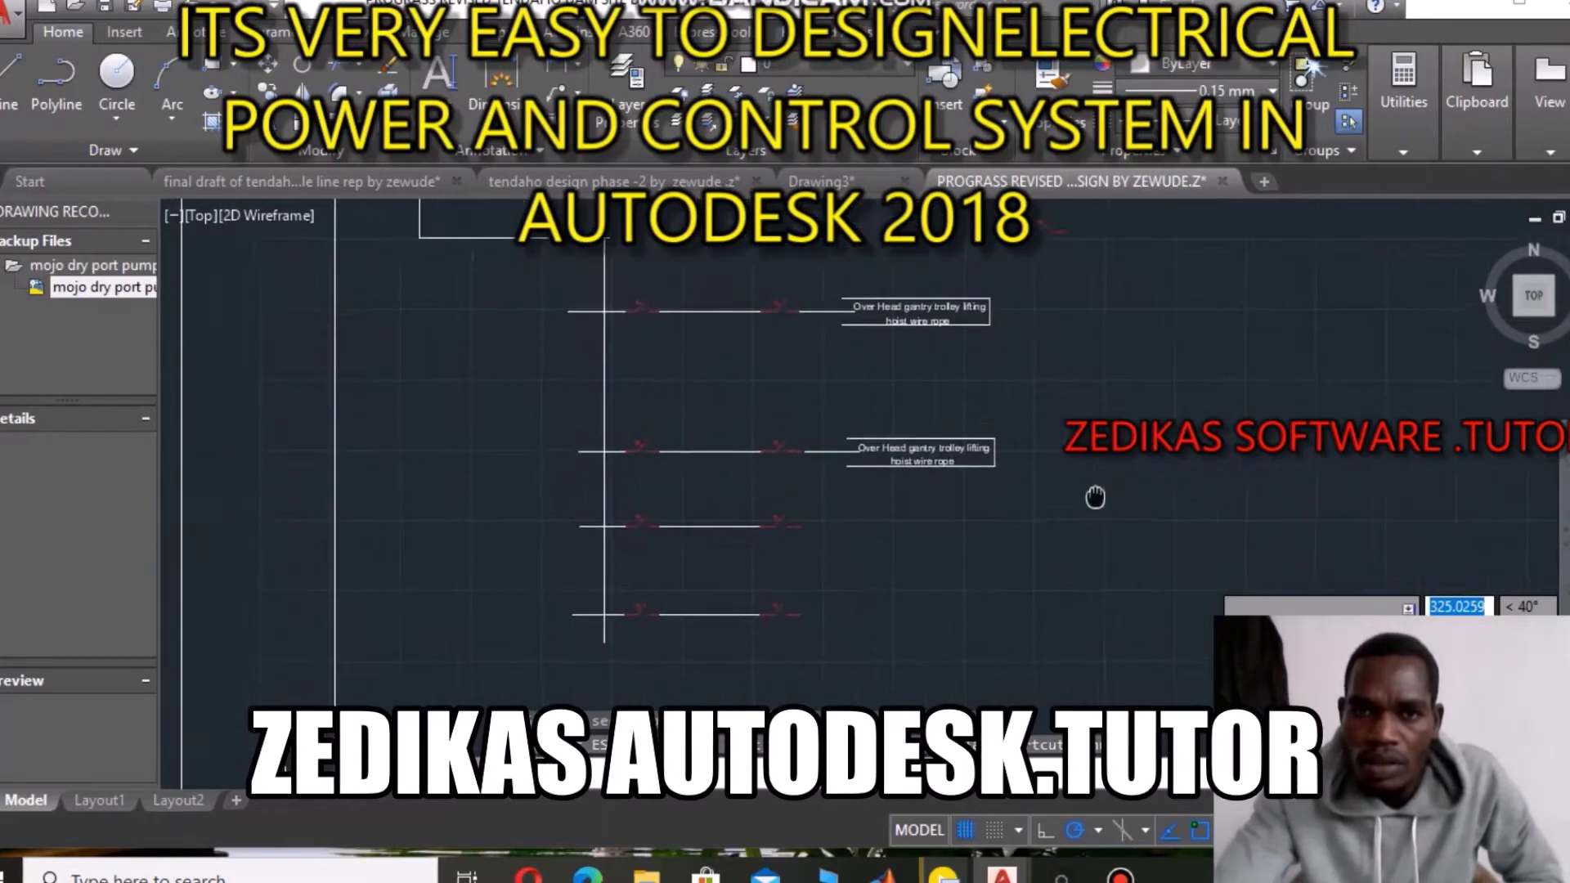
{"action": "right_click", "coordinate": [1094, 480]}
{"action": "left_click", "coordinate": [1188, 490]}
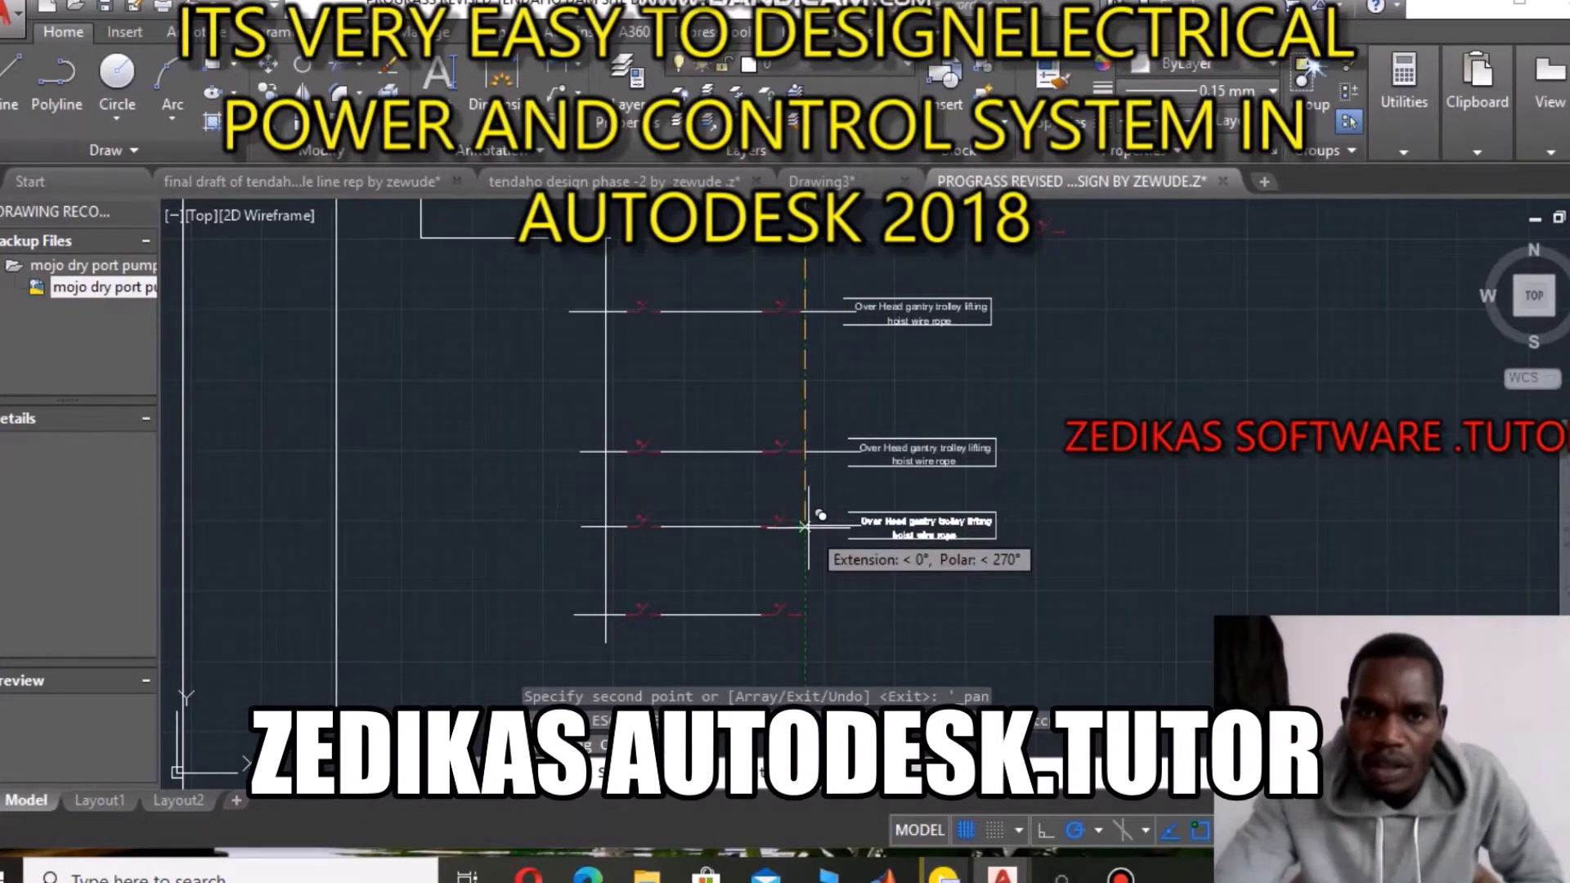
Place a label box copy at the third branch, then pan toward the rows above.
{"action": "left_click", "coordinate": [805, 526]}
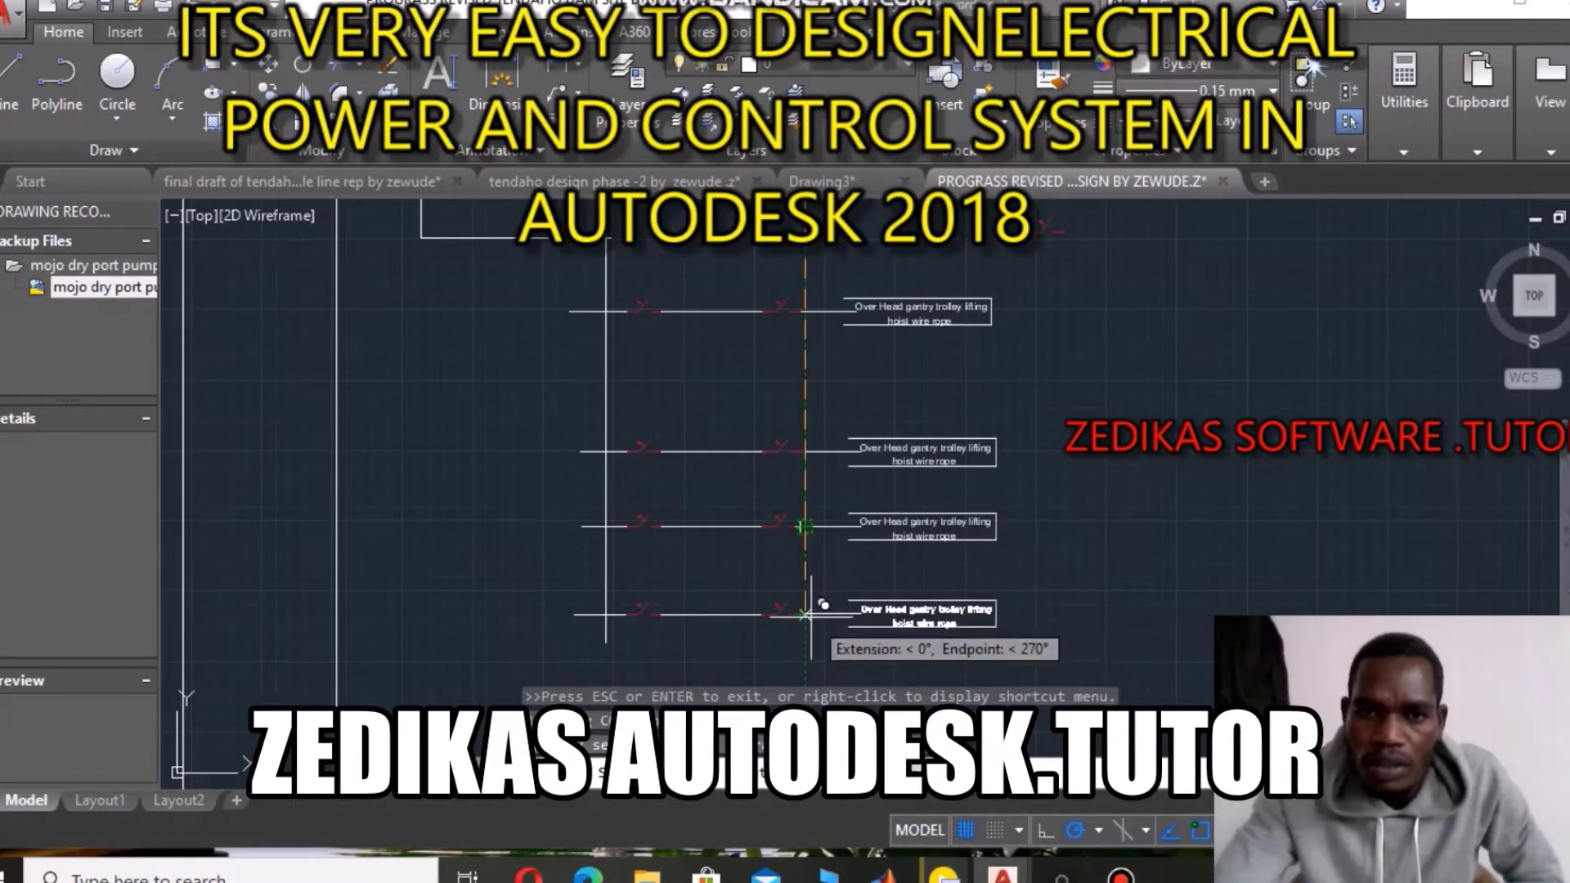
{"action": "key", "text": "Escape"}
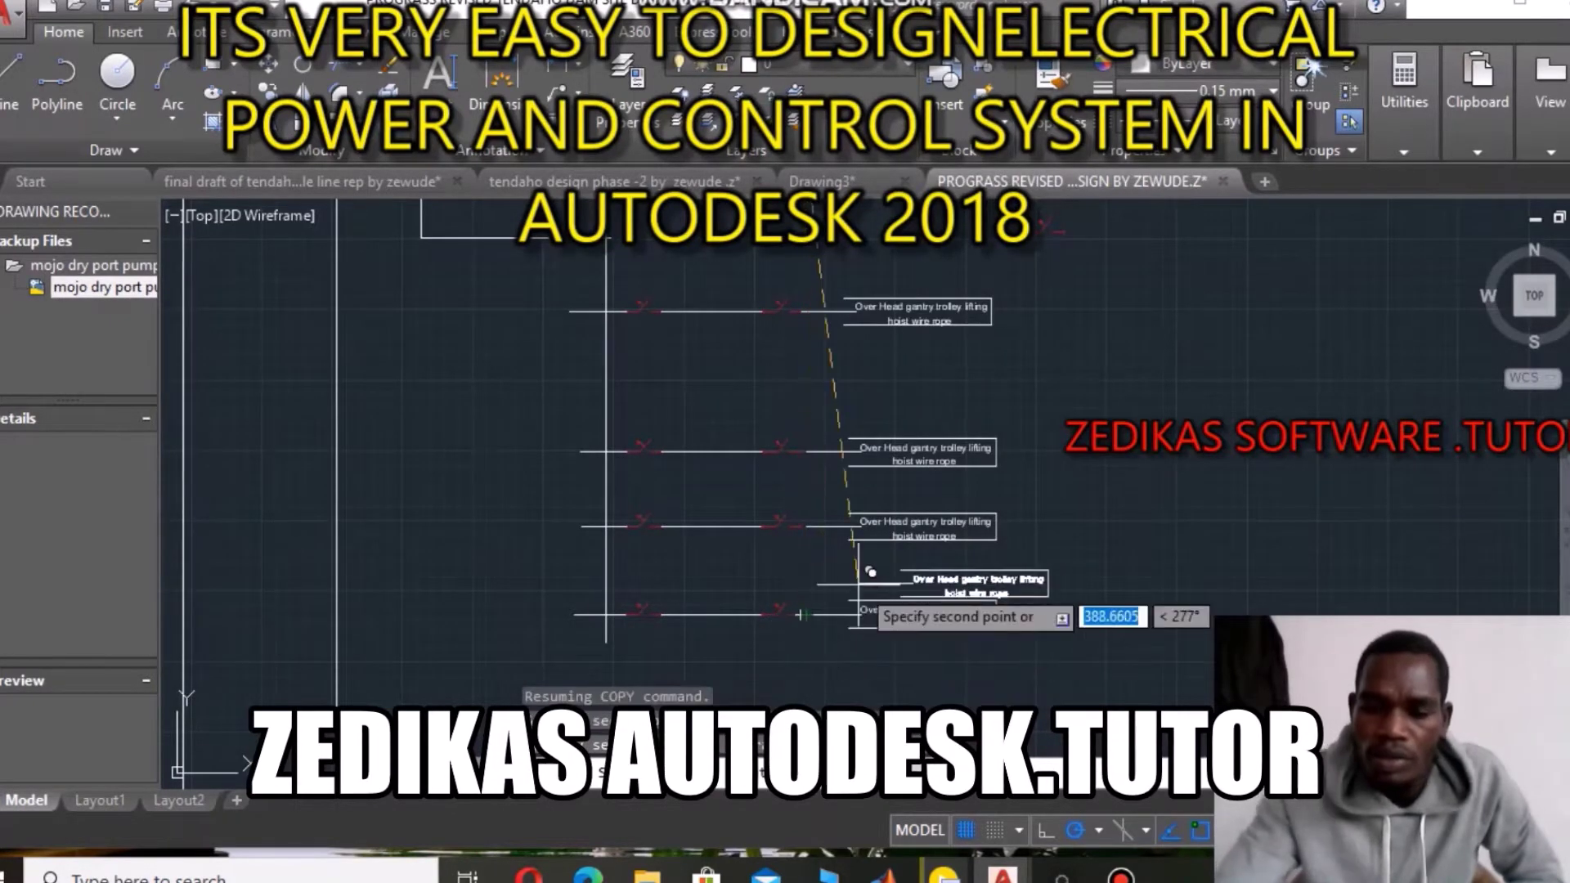
{"action": "scroll", "coordinate": [924, 553], "scroll_direction": "up", "scroll_amount": 5}
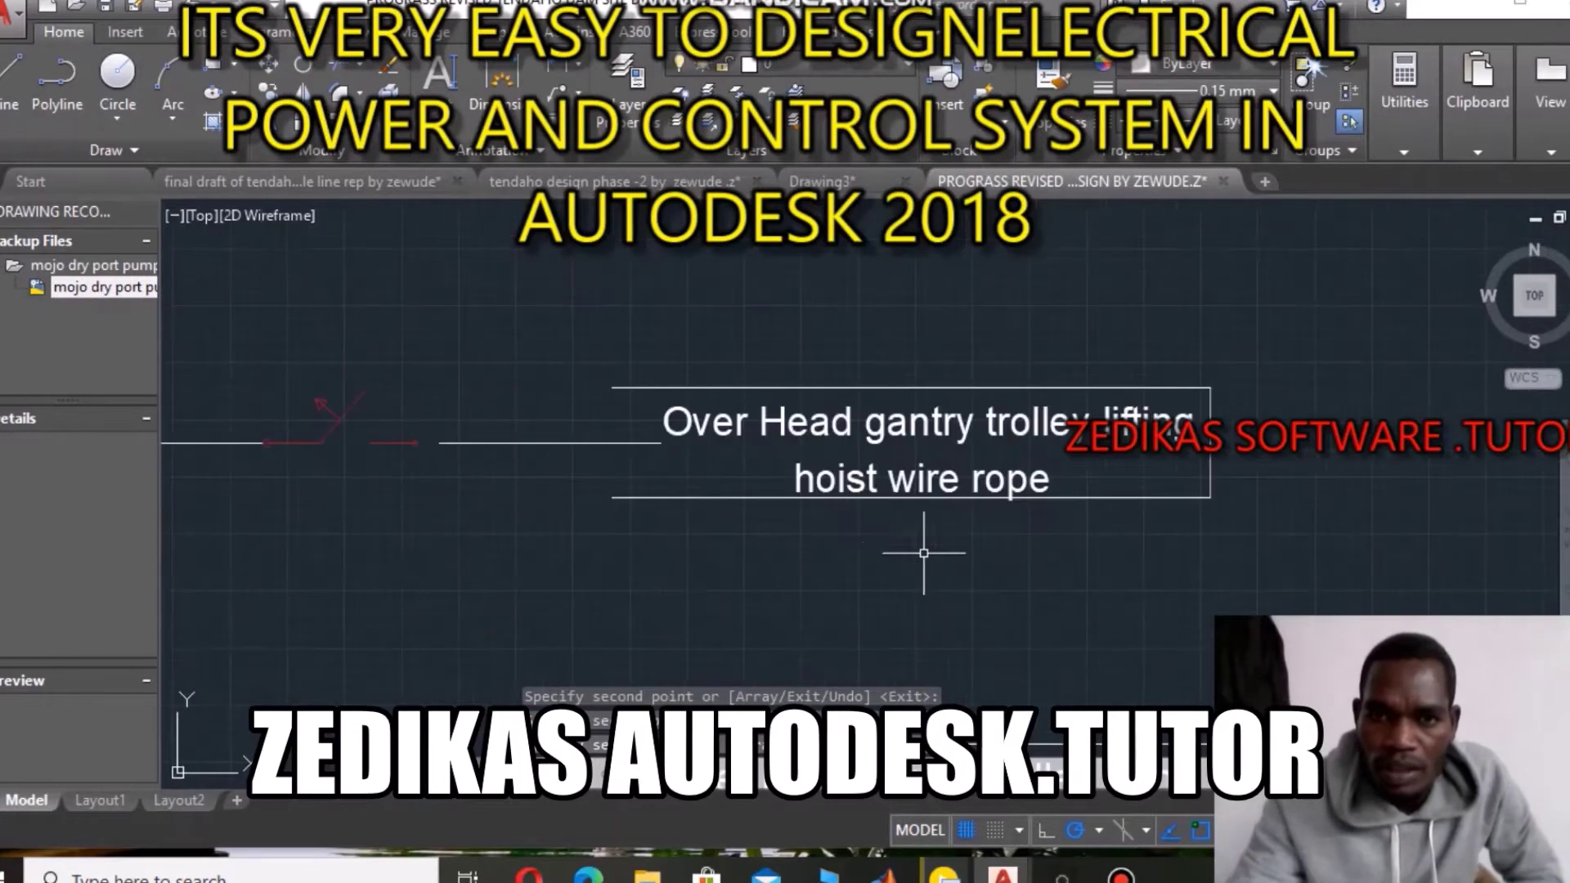
{"action": "scroll", "coordinate": [756, 476], "scroll_direction": "down", "scroll_amount": 5}
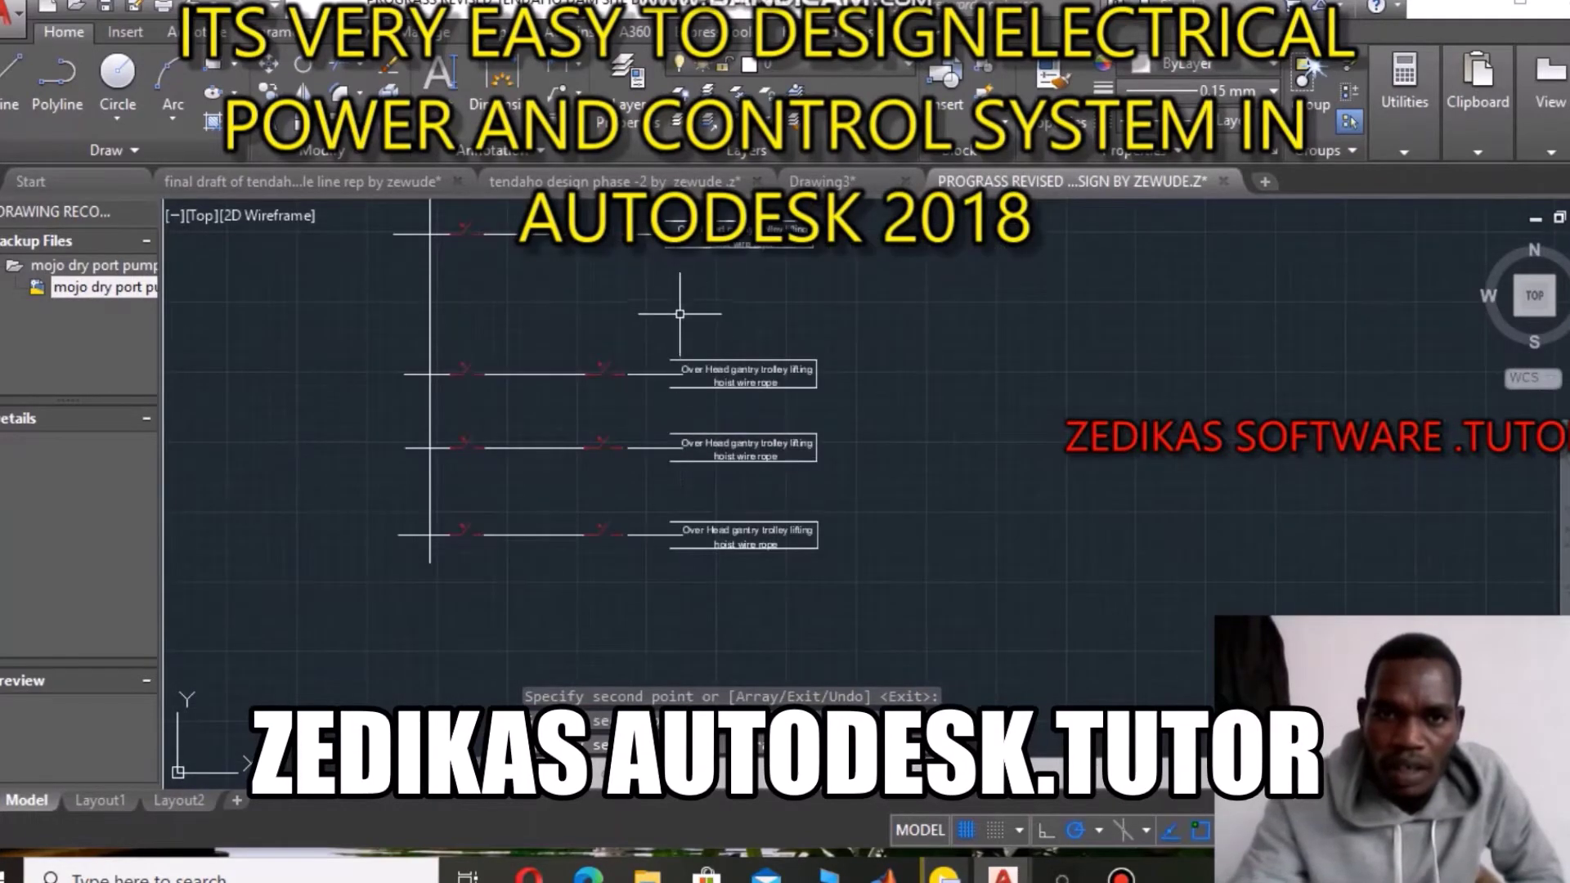
{"action": "right_click", "coordinate": [925, 324]}
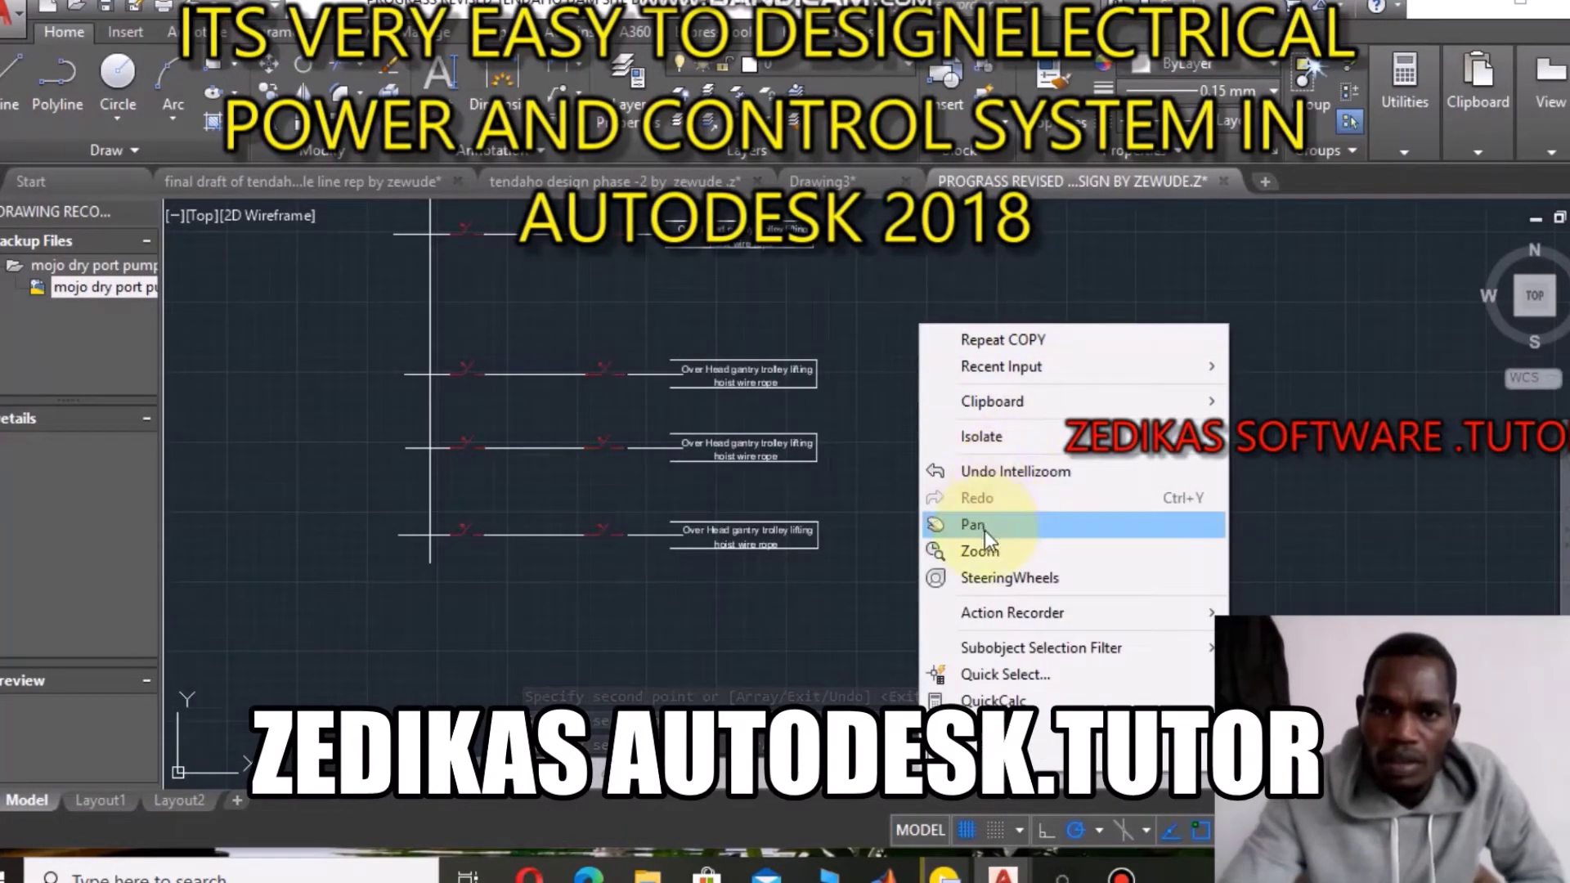
{"action": "left_click", "coordinate": [973, 525]}
{"action": "left_click_drag", "start_coordinate": [802, 321], "coordinate": [835, 467]}
{"action": "scroll", "coordinate": [768, 399], "scroll_direction": "up", "scroll_amount": 4}
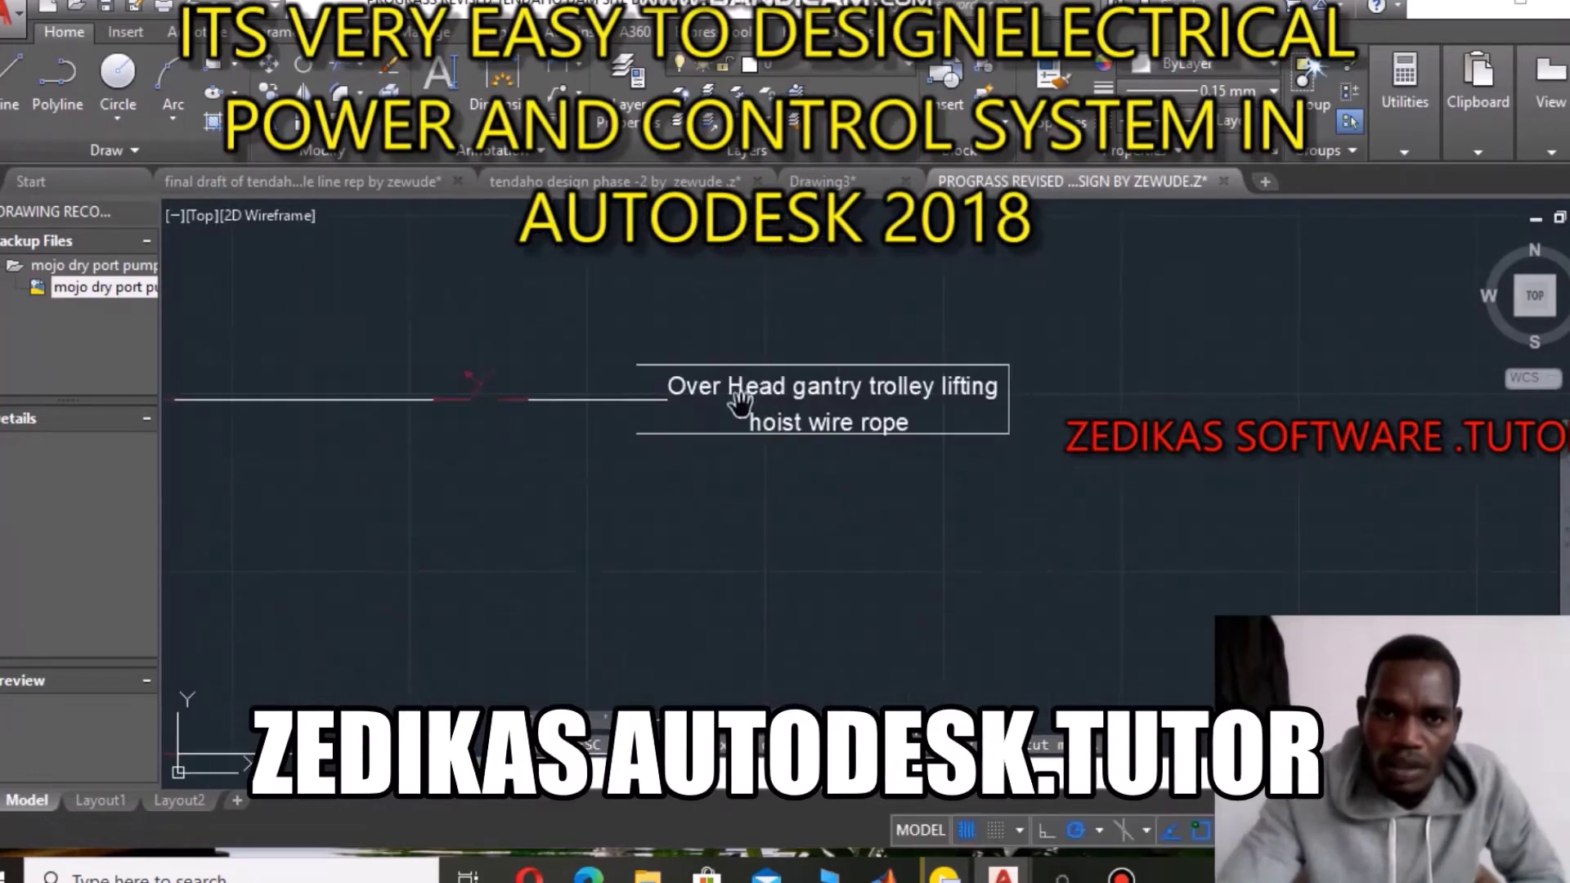
{"action": "right_click", "coordinate": [829, 329]}
Draw a vertical line closing the left end of the label box.
{"action": "left_click", "coordinate": [850, 340]}
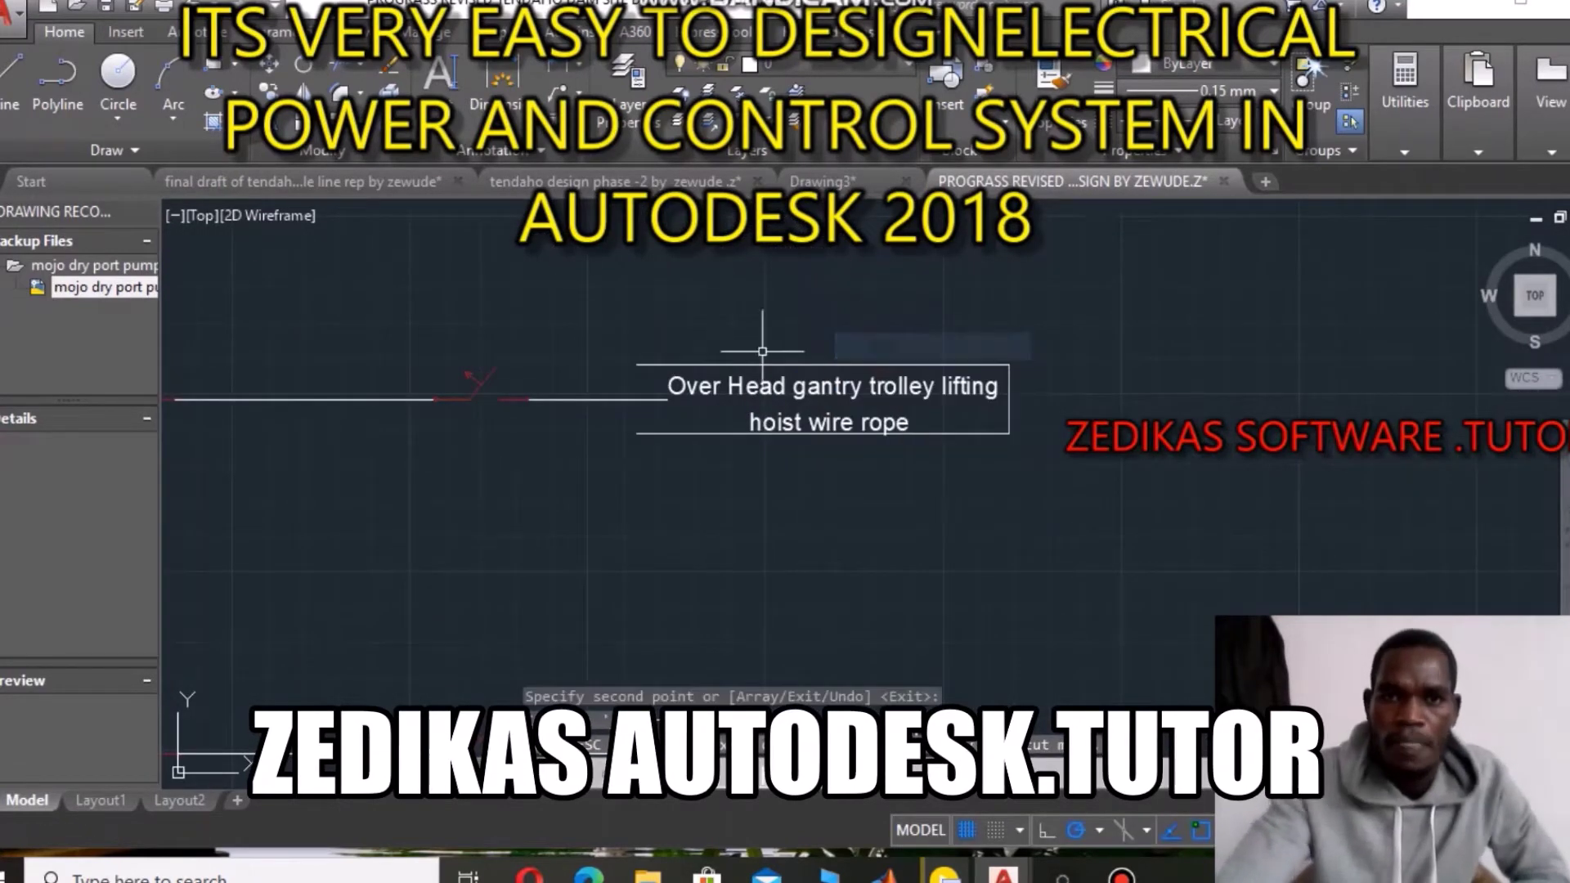
{"action": "left_click", "coordinate": [11, 72]}
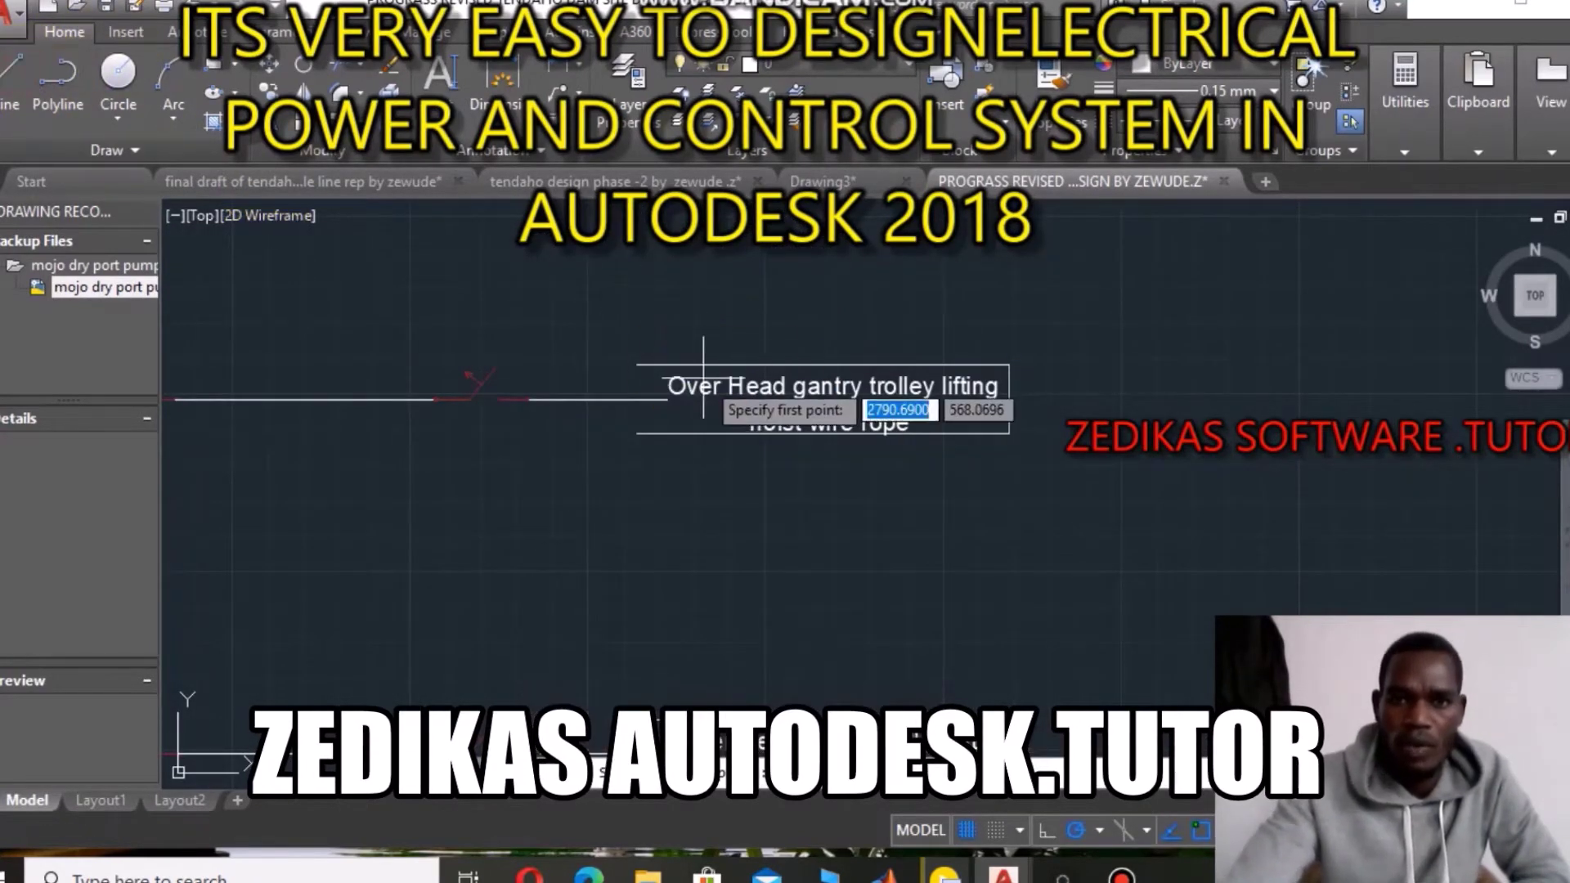
{"action": "left_click", "coordinate": [651, 332]}
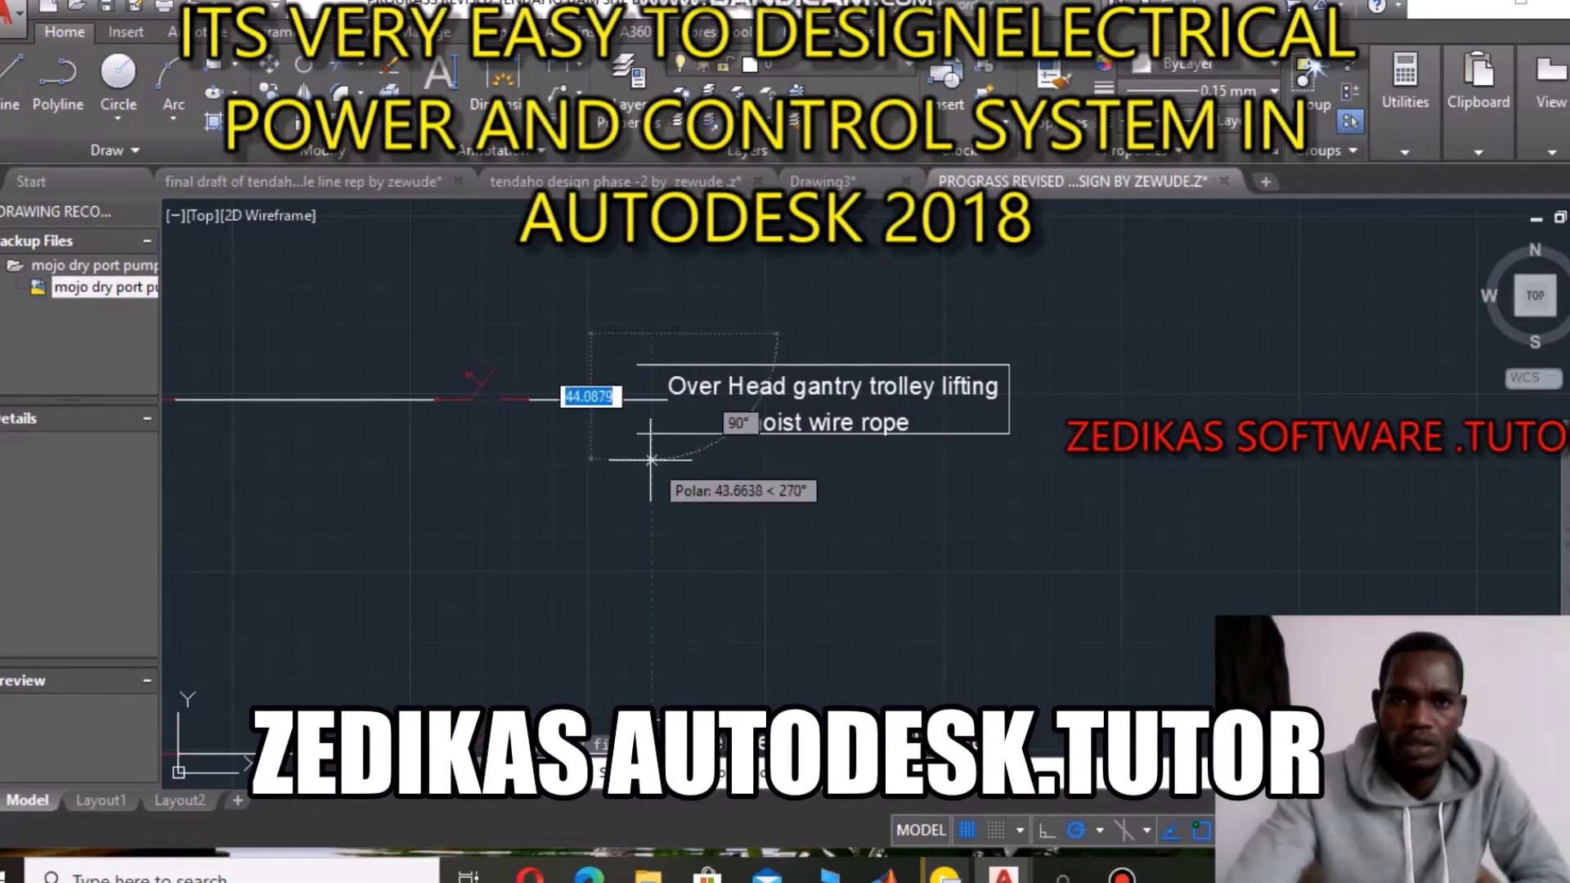
{"action": "left_click", "coordinate": [651, 484]}
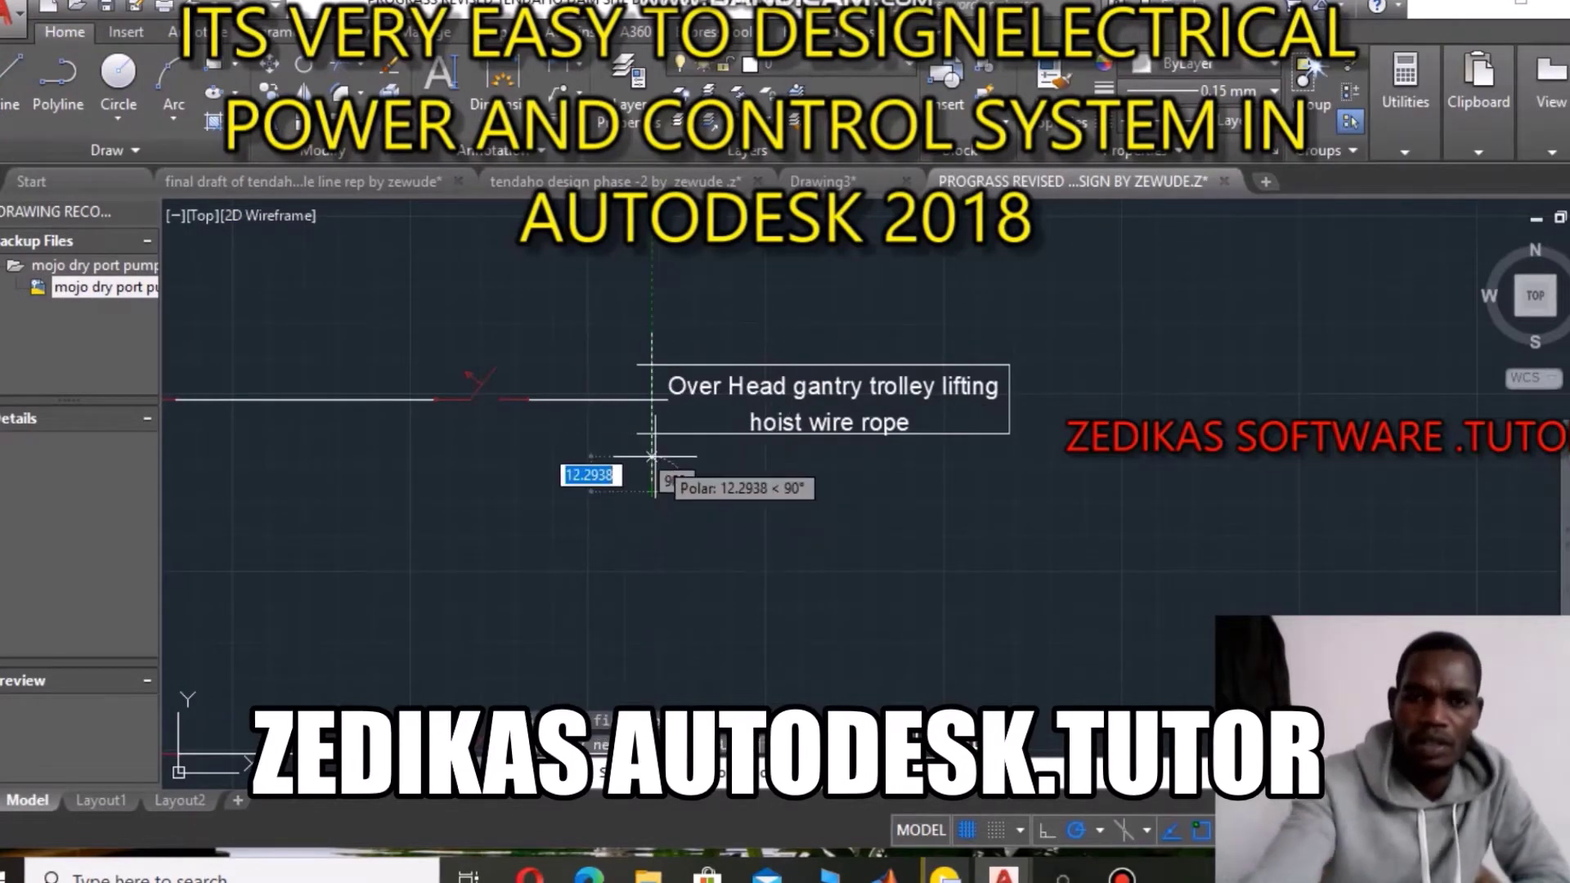
{"action": "key", "text": "Return"}
{"action": "key", "text": "Return"}
{"action": "scroll", "coordinate": [654, 433], "scroll_direction": "down", "scroll_amount": 5}
{"action": "scroll", "coordinate": [662, 417], "scroll_direction": "up", "scroll_amount": 4}
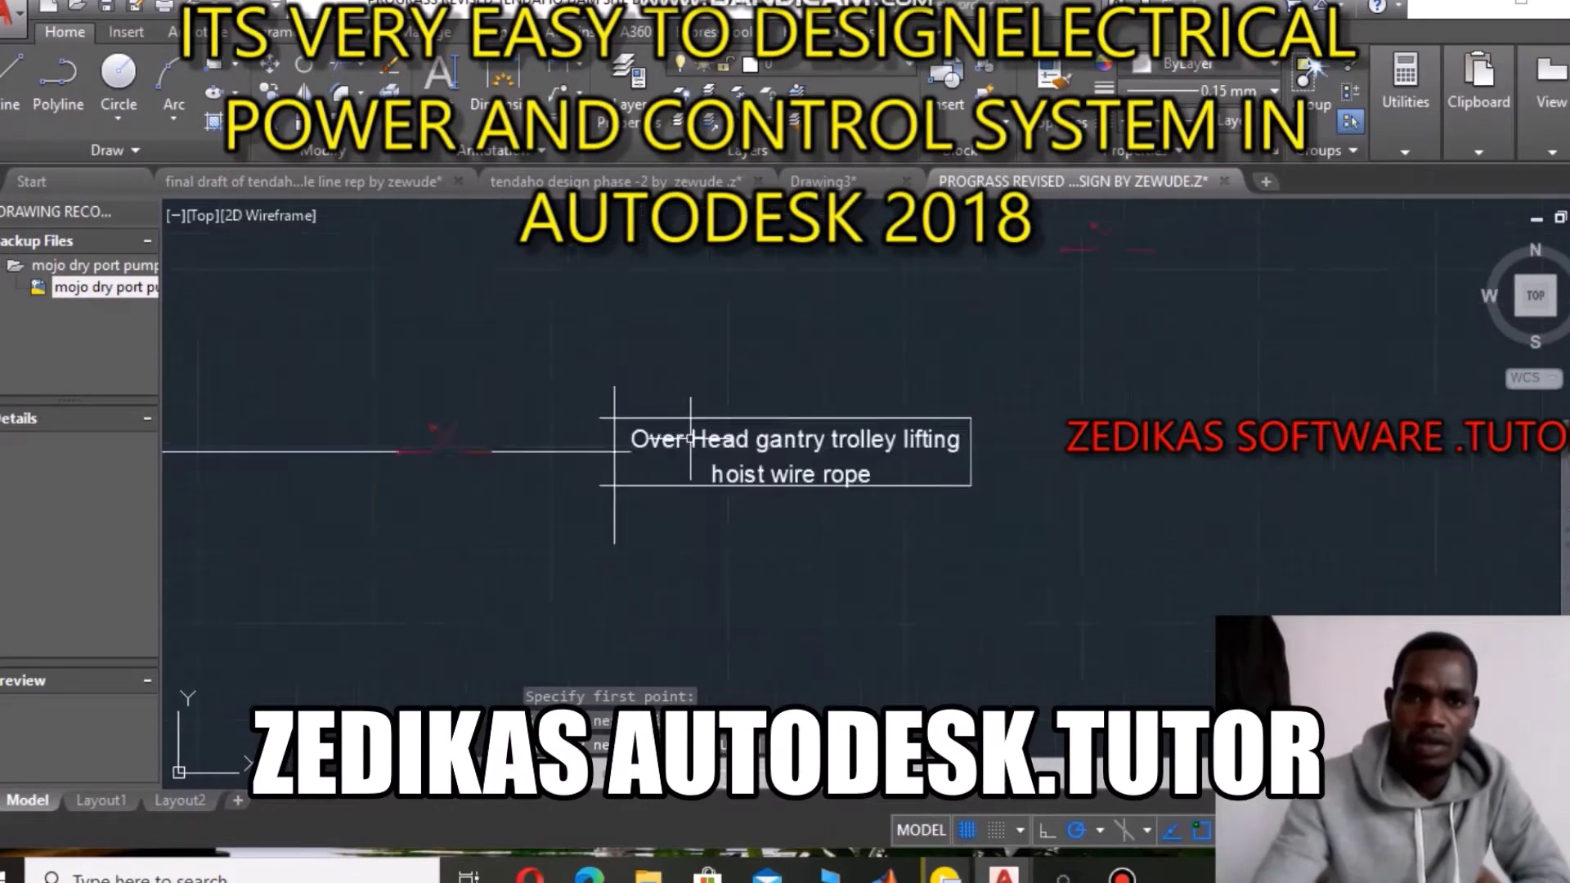
{"action": "scroll", "coordinate": [669, 407], "scroll_direction": "up", "scroll_amount": 2}
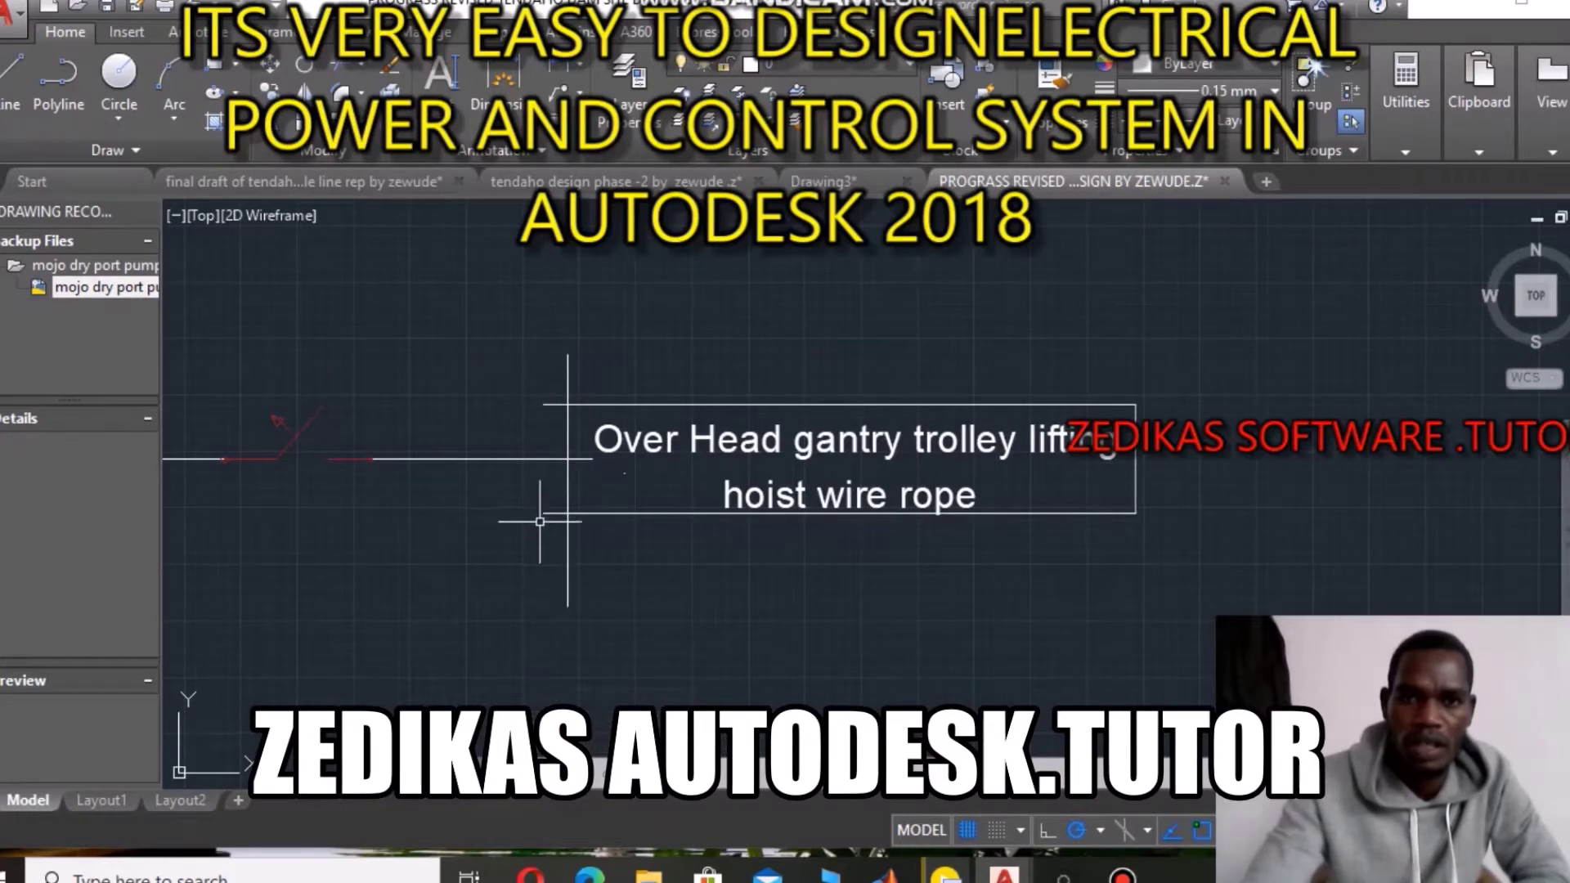
Trim the stubs overhanging the box's top and bottom lines and the vertical line.
{"action": "left_click", "coordinate": [638, 404]}
{"action": "left_click", "coordinate": [626, 513]}
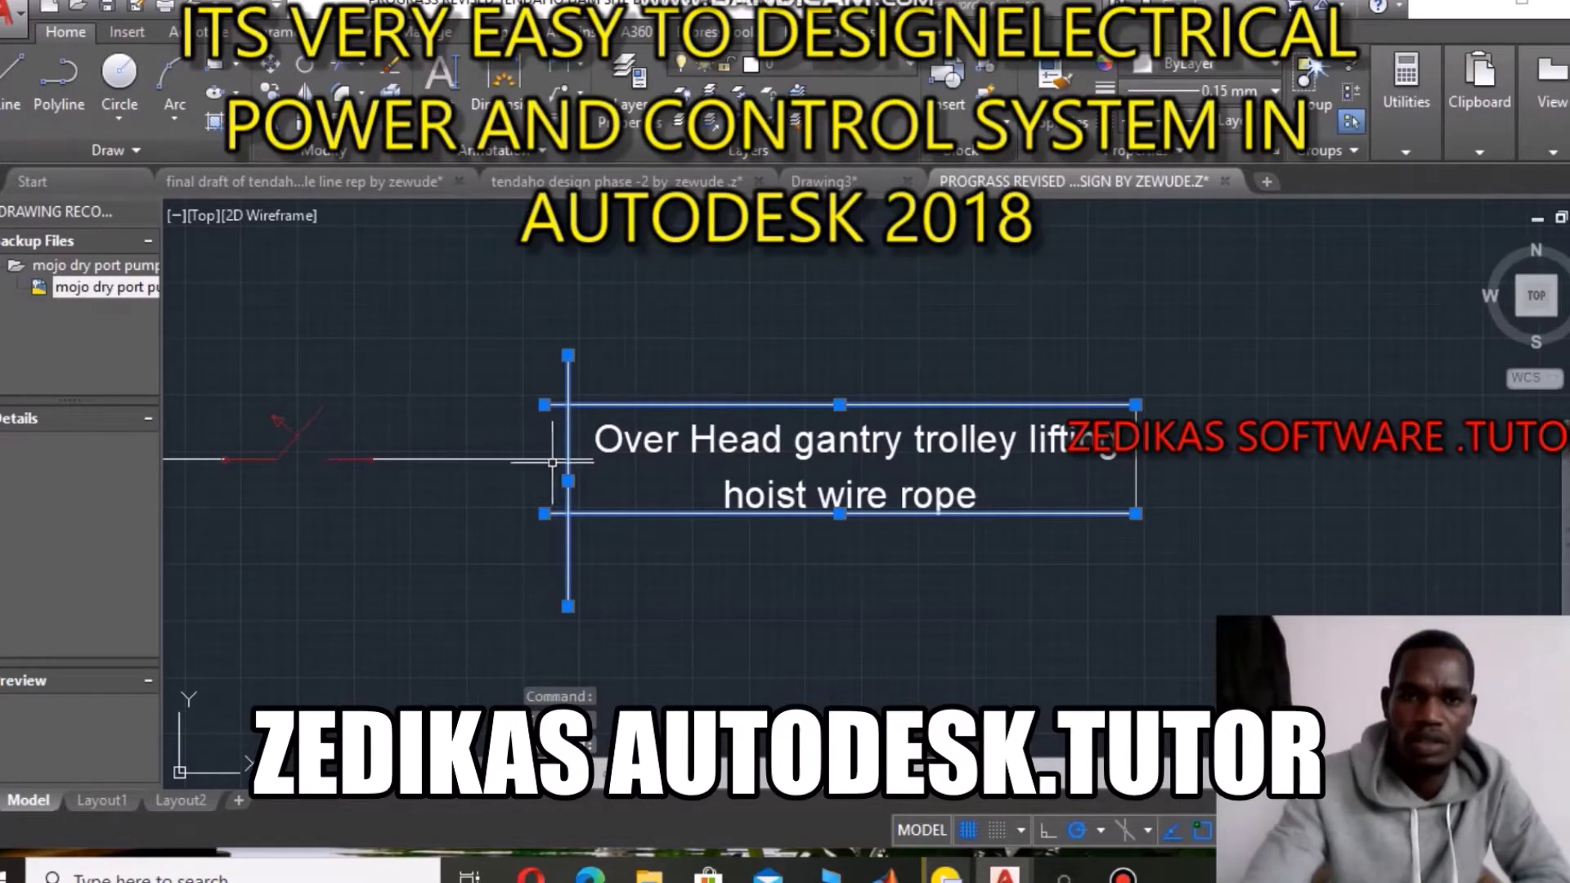
{"action": "left_click", "coordinate": [336, 62]}
{"action": "left_click", "coordinate": [568, 364]}
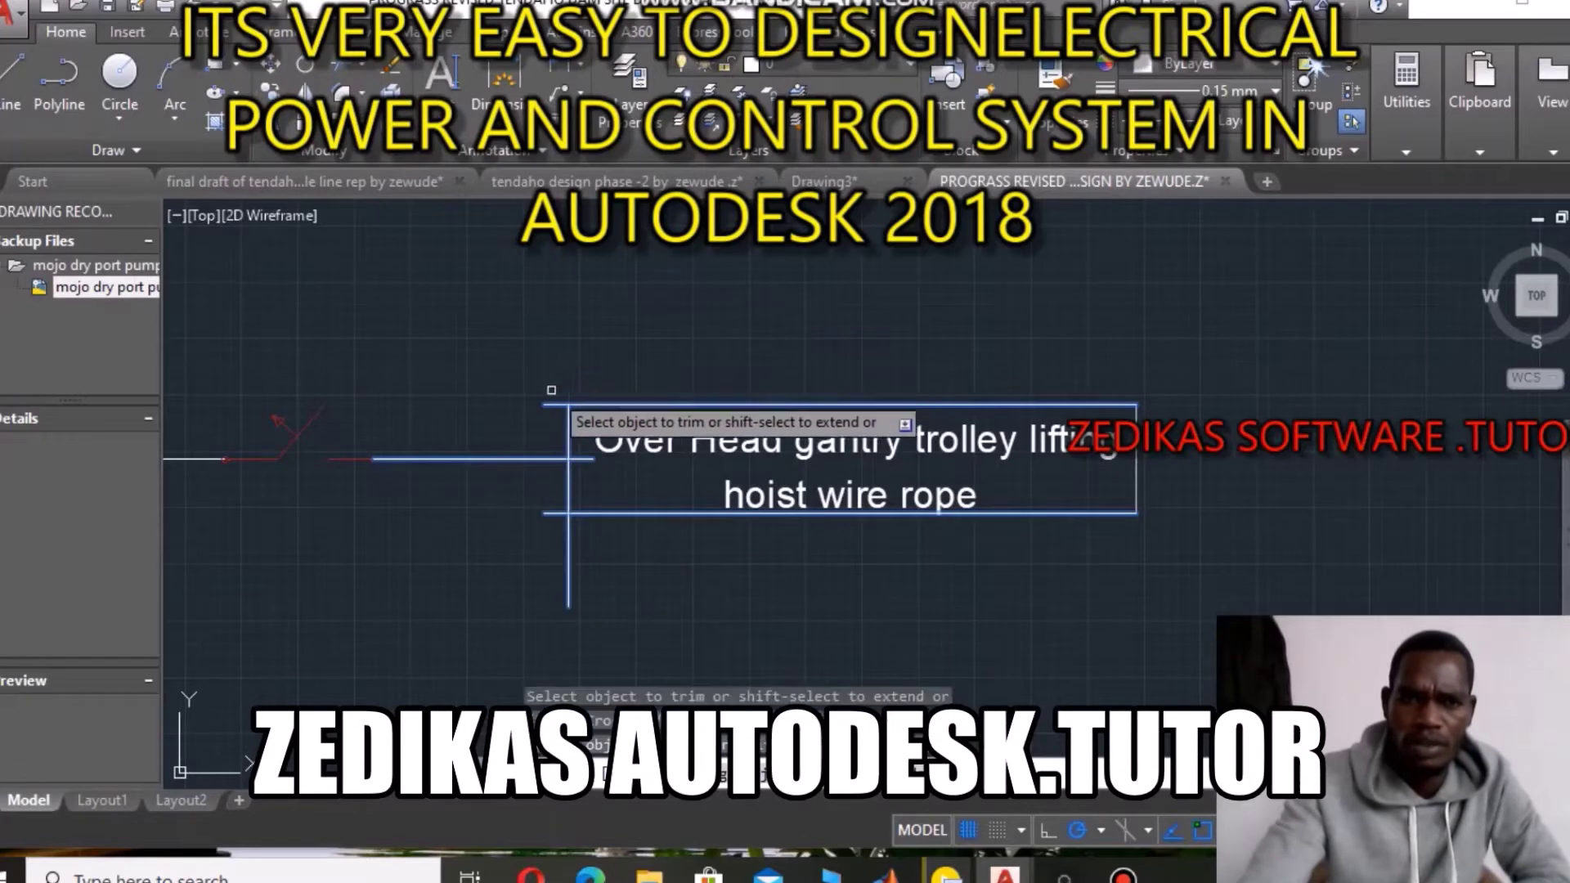
{"action": "left_click", "coordinate": [549, 403]}
{"action": "left_click", "coordinate": [582, 459]}
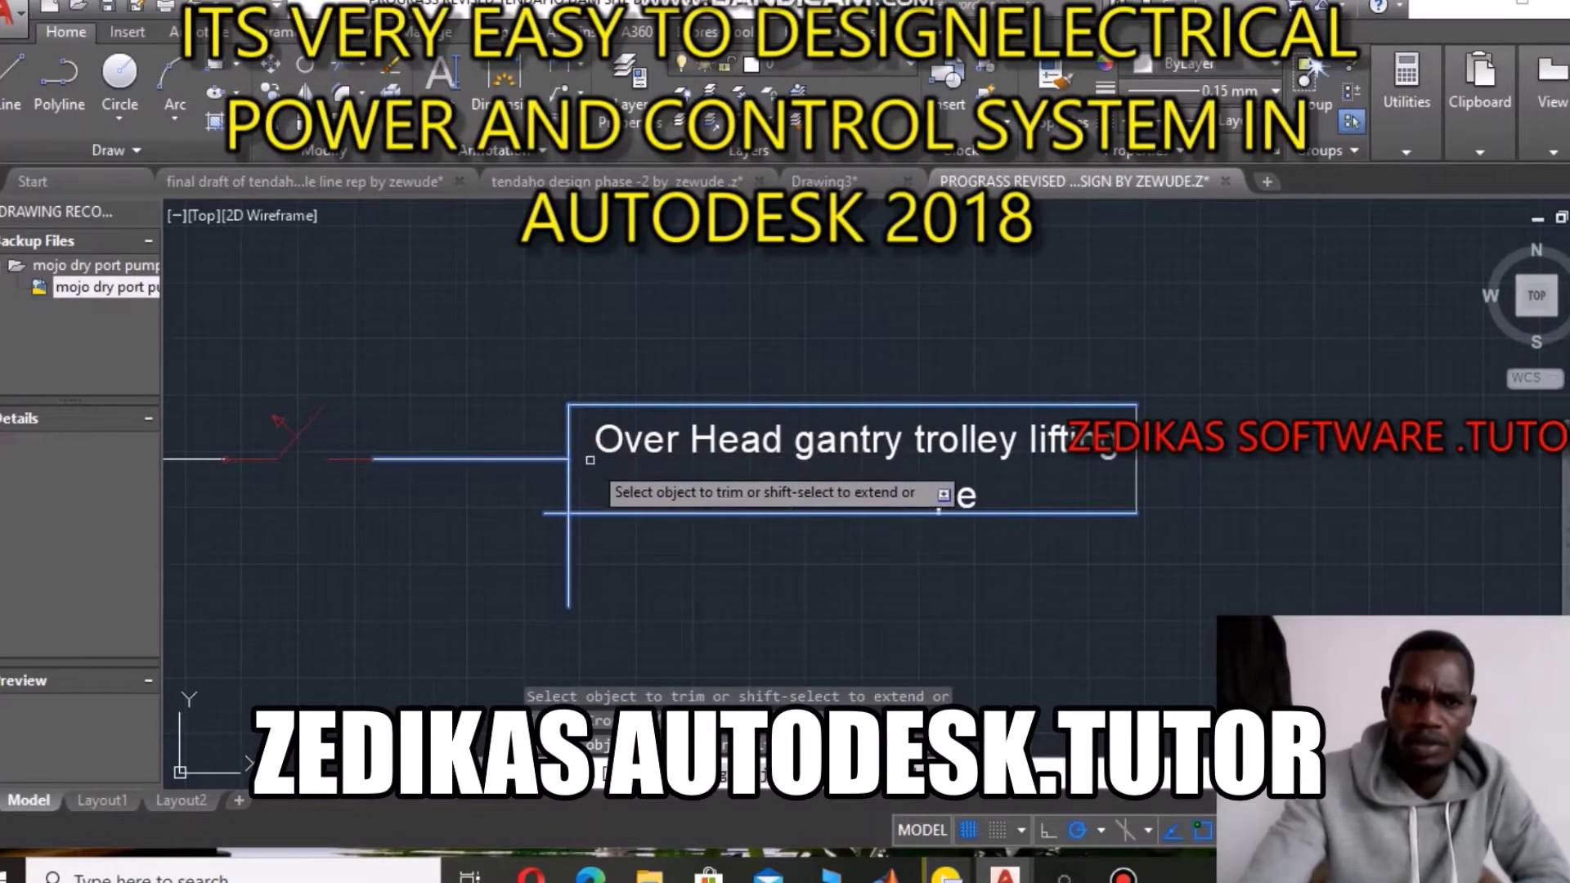
{"action": "left_click", "coordinate": [541, 512]}
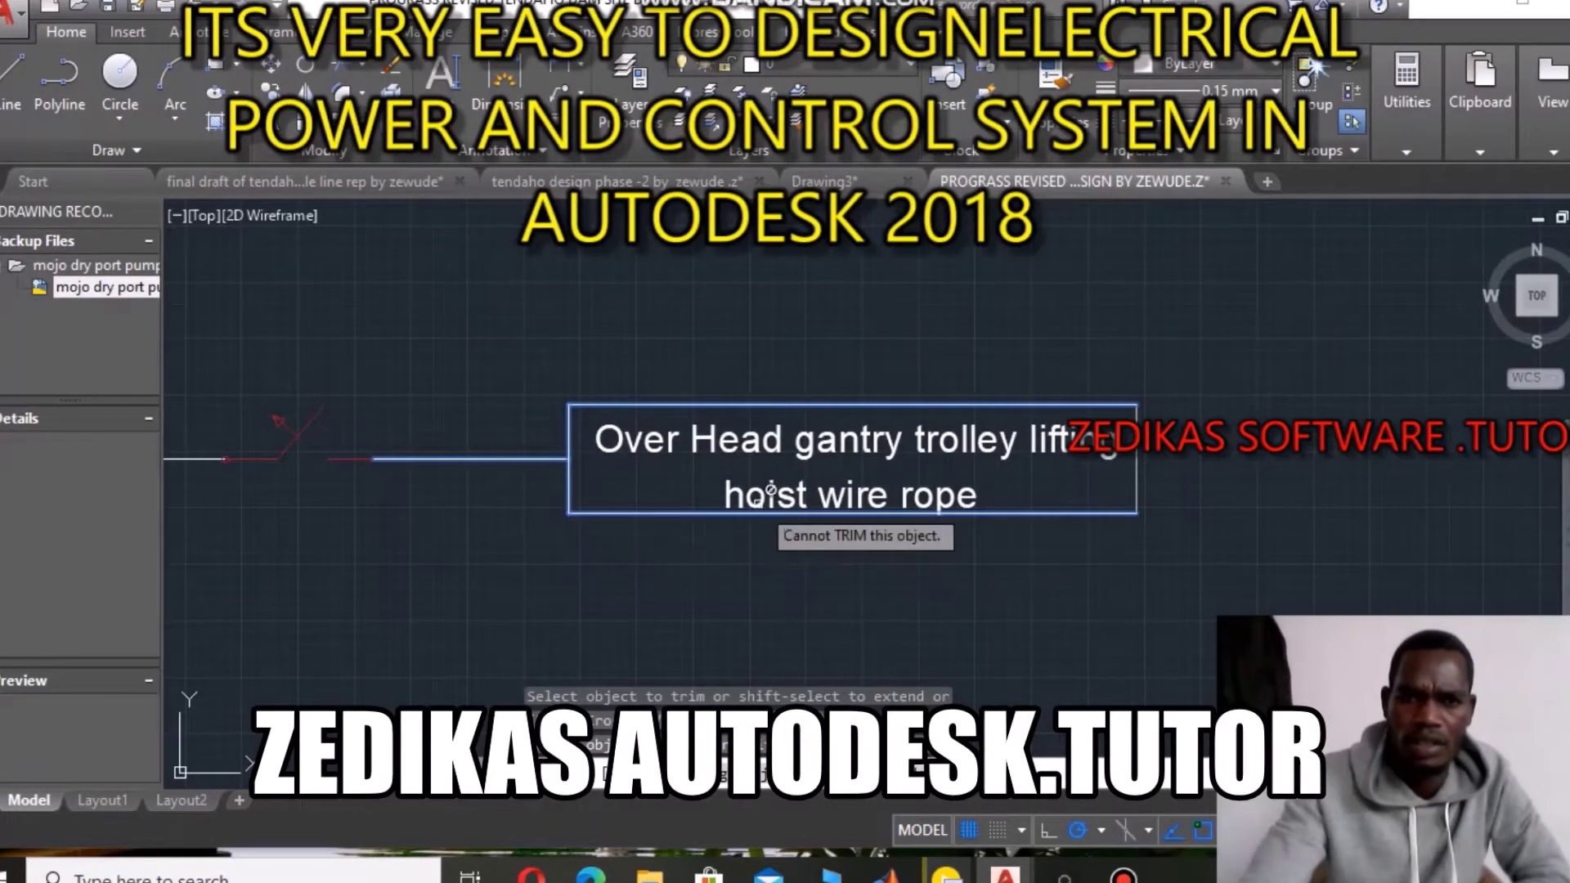
{"action": "scroll", "coordinate": [758, 520], "scroll_direction": "down", "scroll_amount": 5}
{"action": "scroll", "coordinate": [879, 458], "scroll_direction": "up", "scroll_amount": 2}
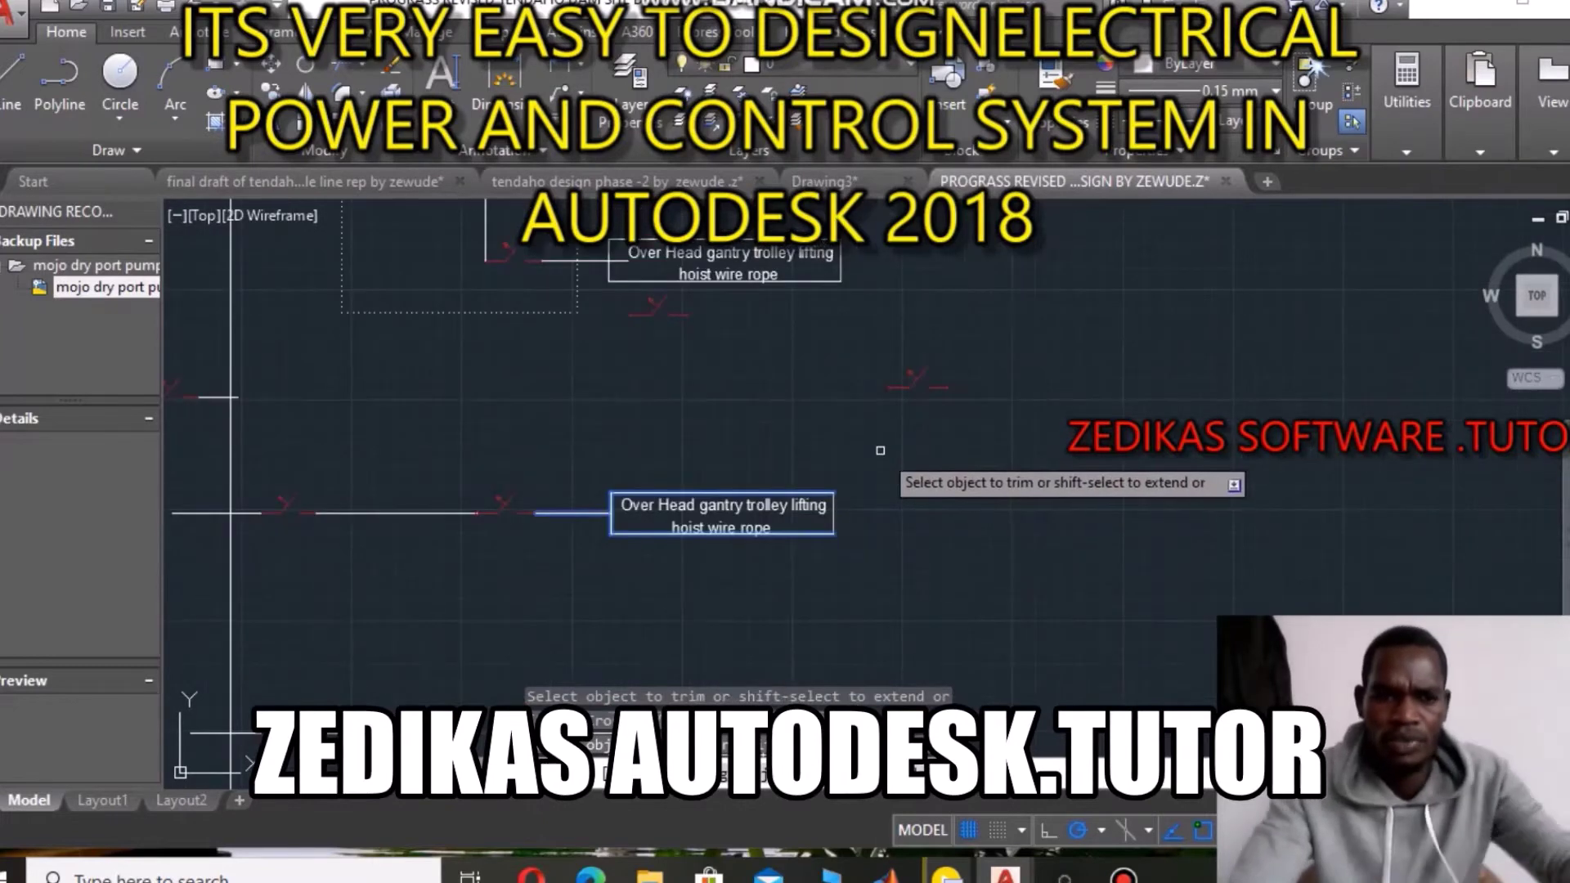
Zoom in and pick the first text line of the lower gantry hoist label.
{"action": "scroll", "coordinate": [767, 534], "scroll_direction": "up", "scroll_amount": 3}
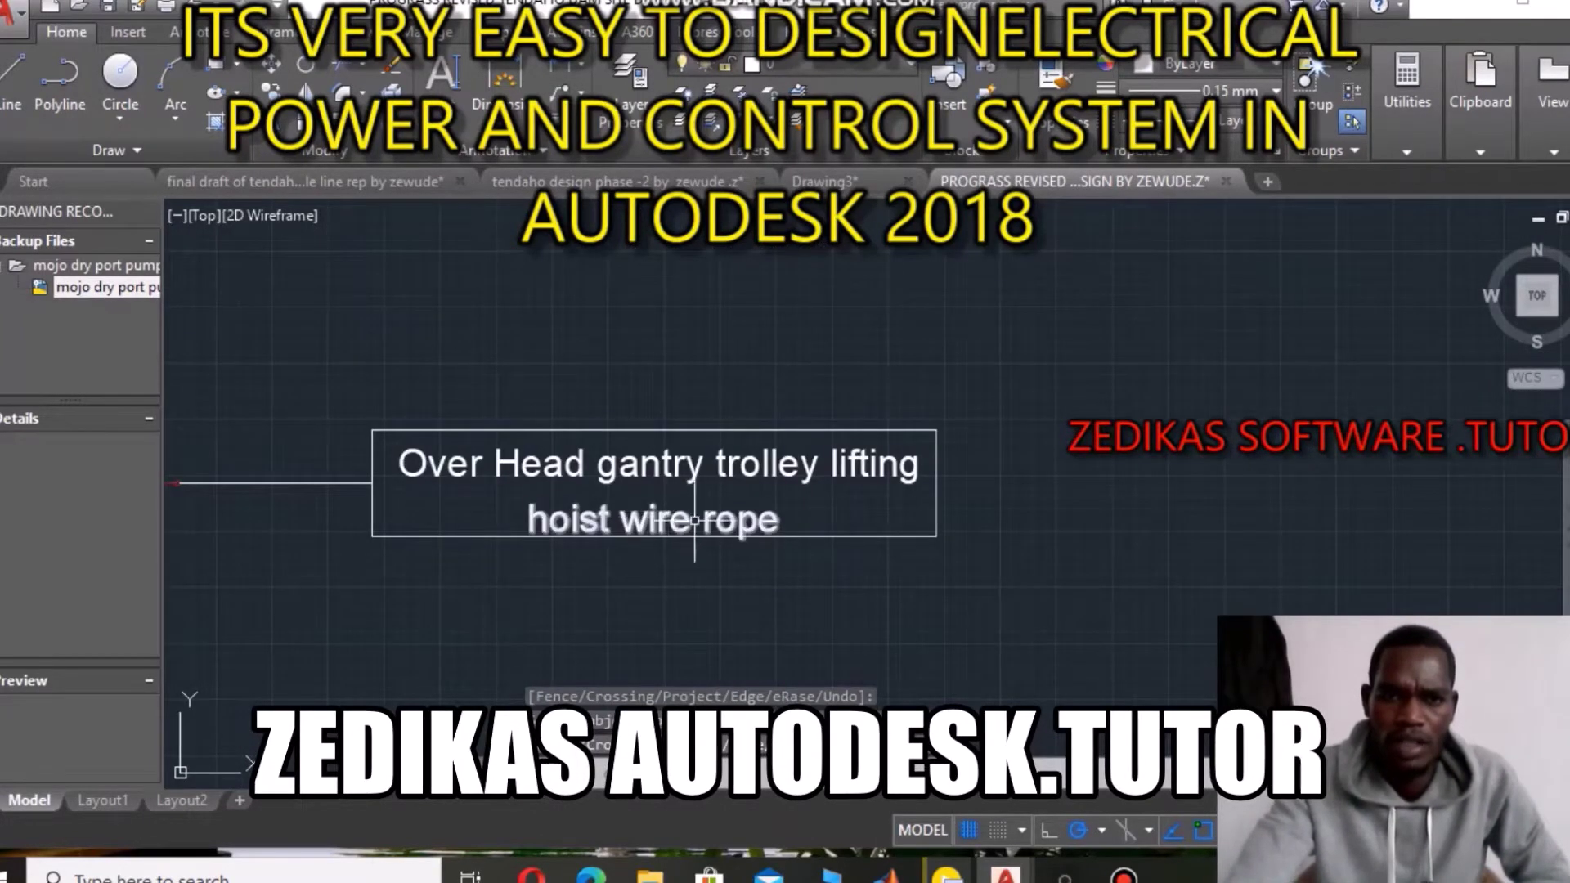
{"action": "left_click", "coordinate": [840, 469]}
Replace the first text line with 'outlet get operated', removing the stray word 'spindle'.
{"action": "double_click", "coordinate": [873, 464]}
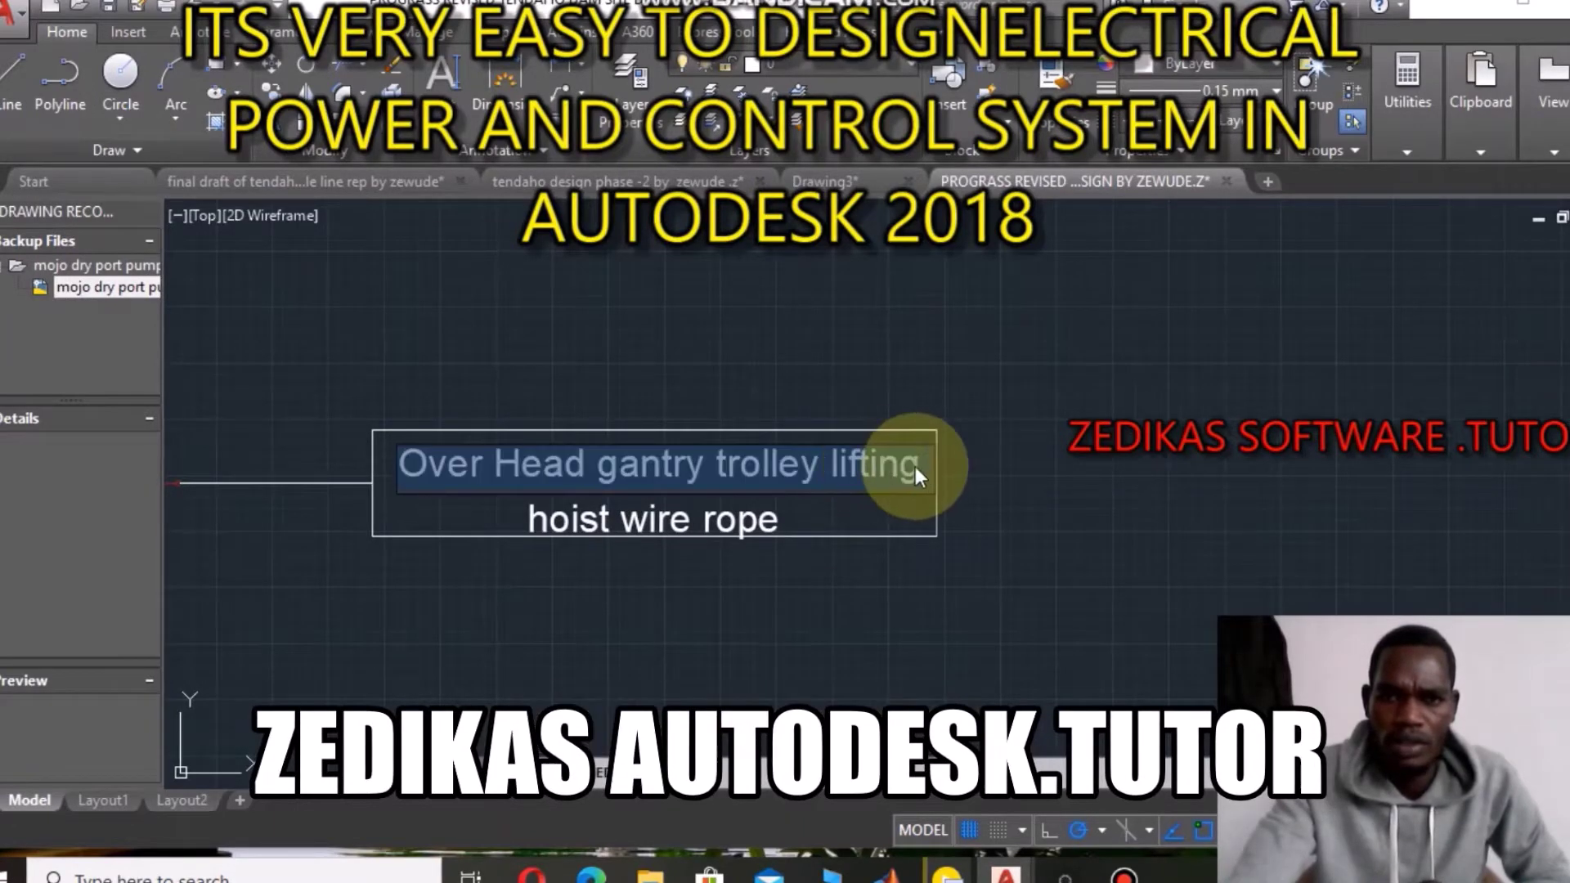
{"action": "key", "text": "Delete"}
{"action": "type", "text": "o"}
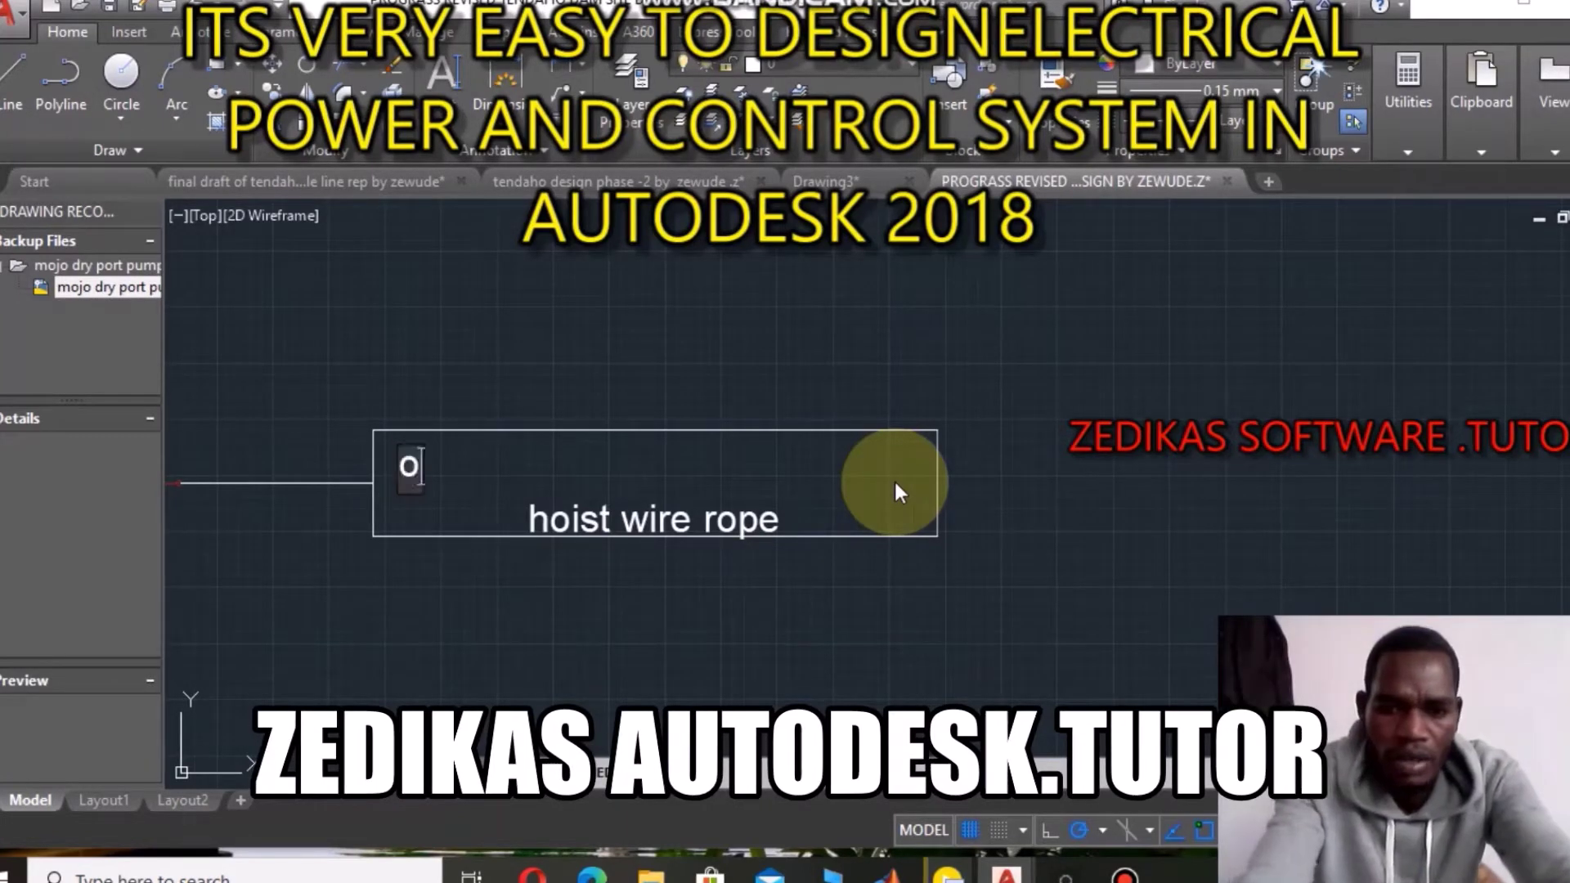
{"action": "type", "text": "utl"}
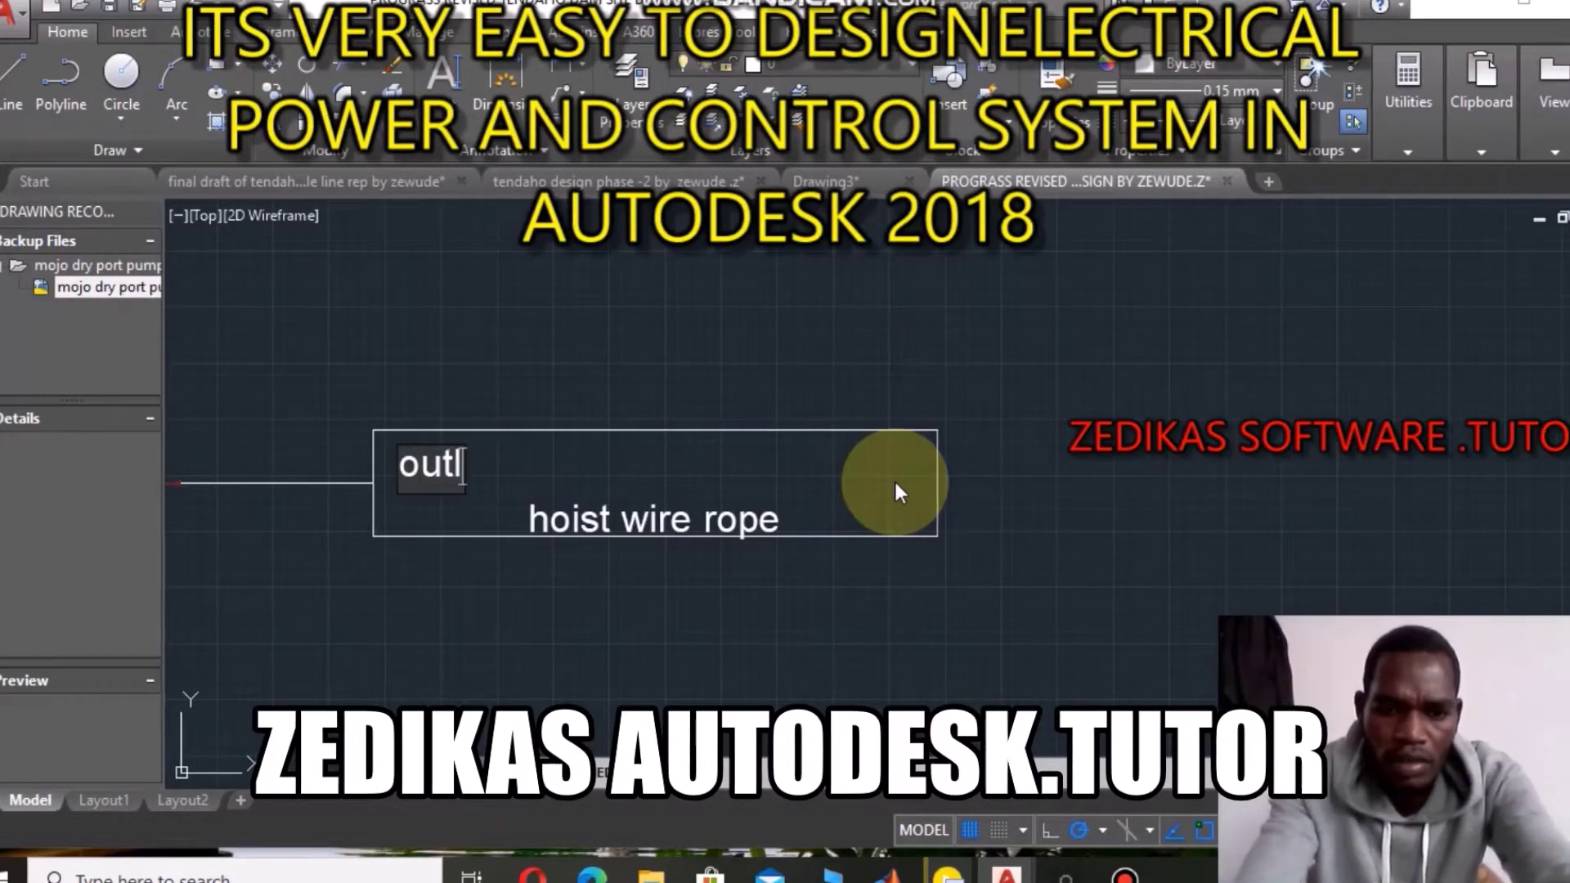
{"action": "type", "text": "et"}
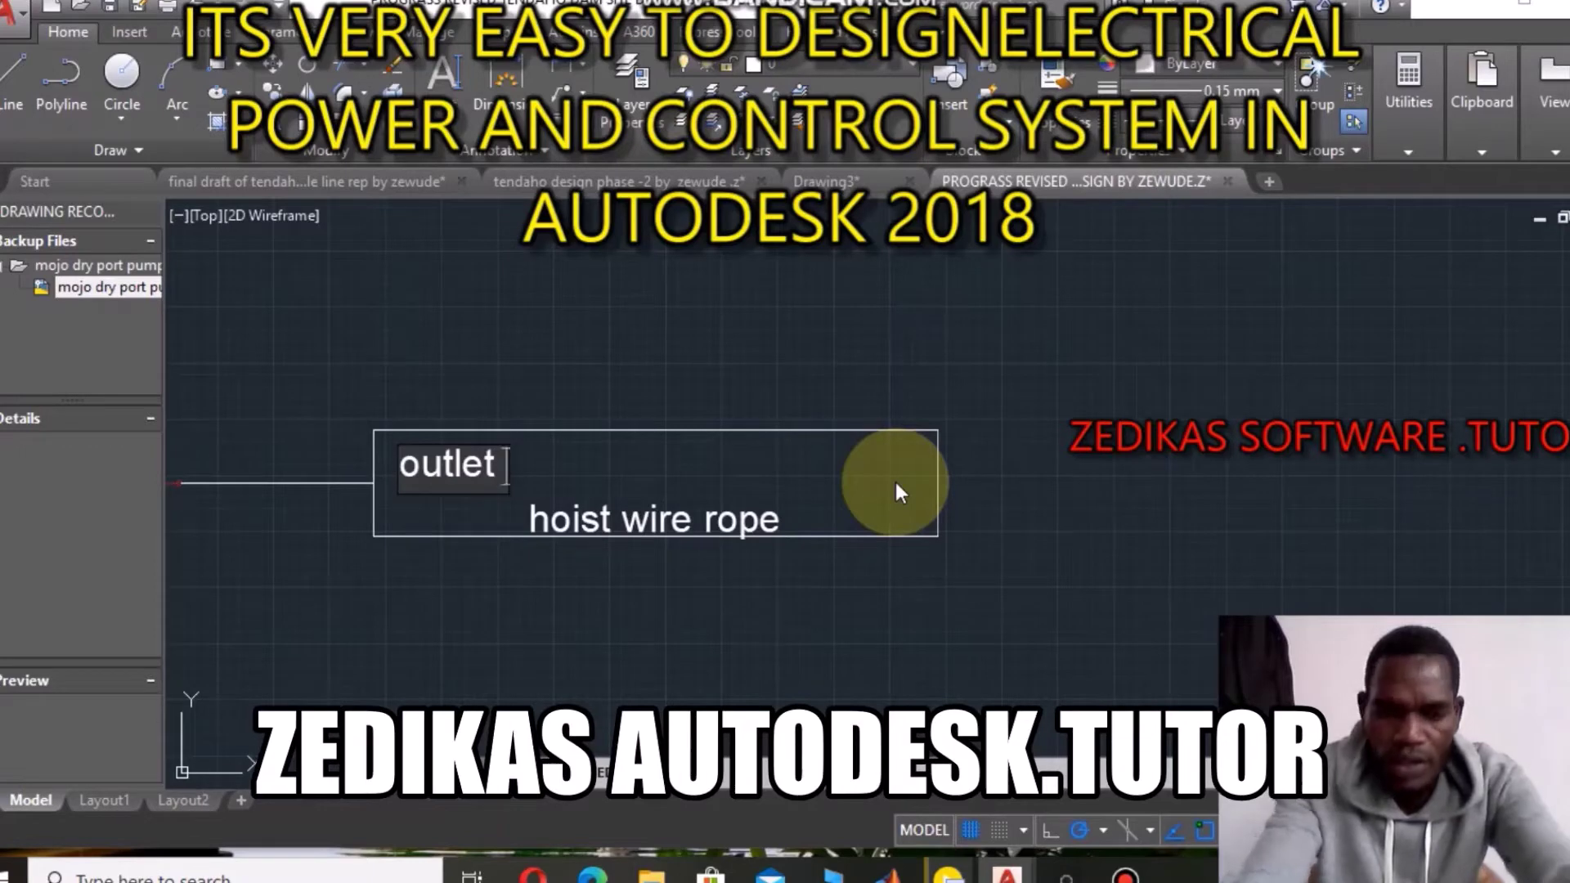
{"action": "type", "text": "get o"}
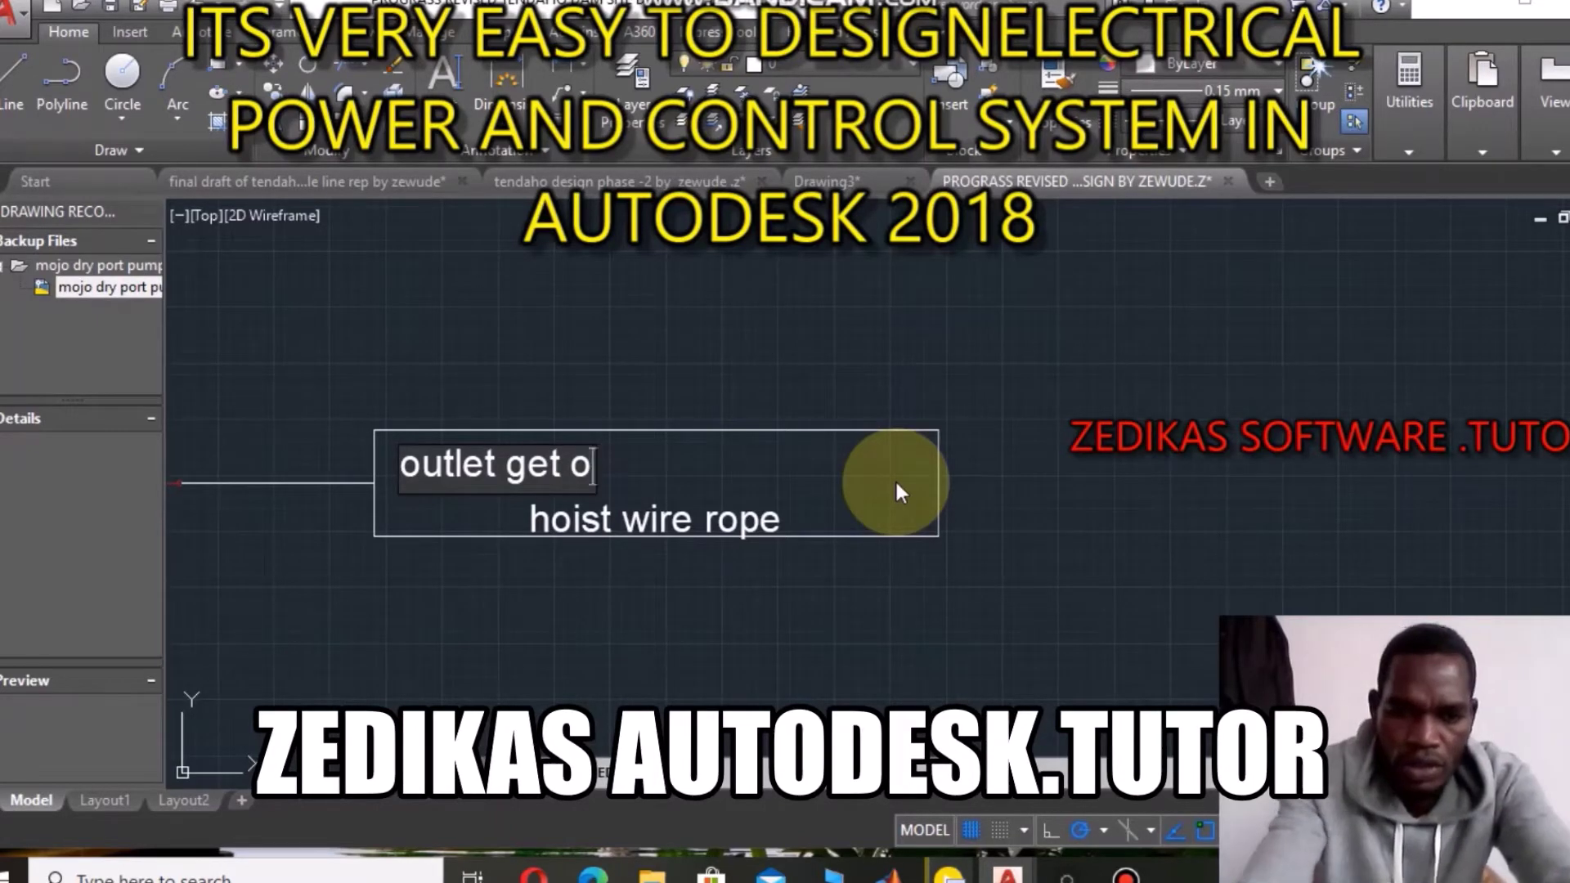
{"action": "type", "text": "perar"}
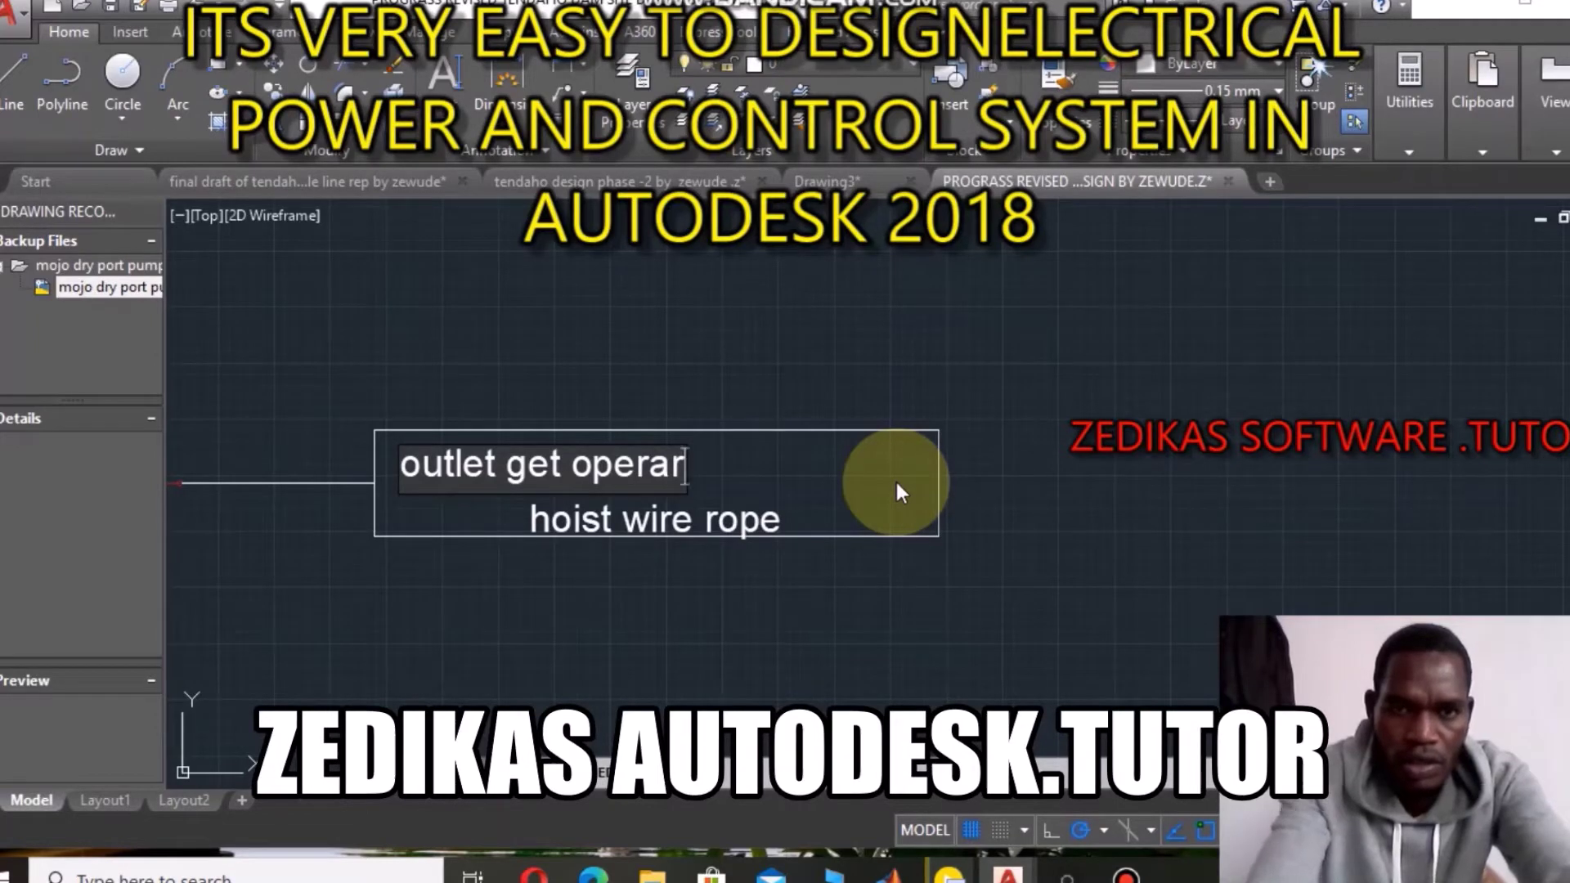
{"action": "type", "text": "e"}
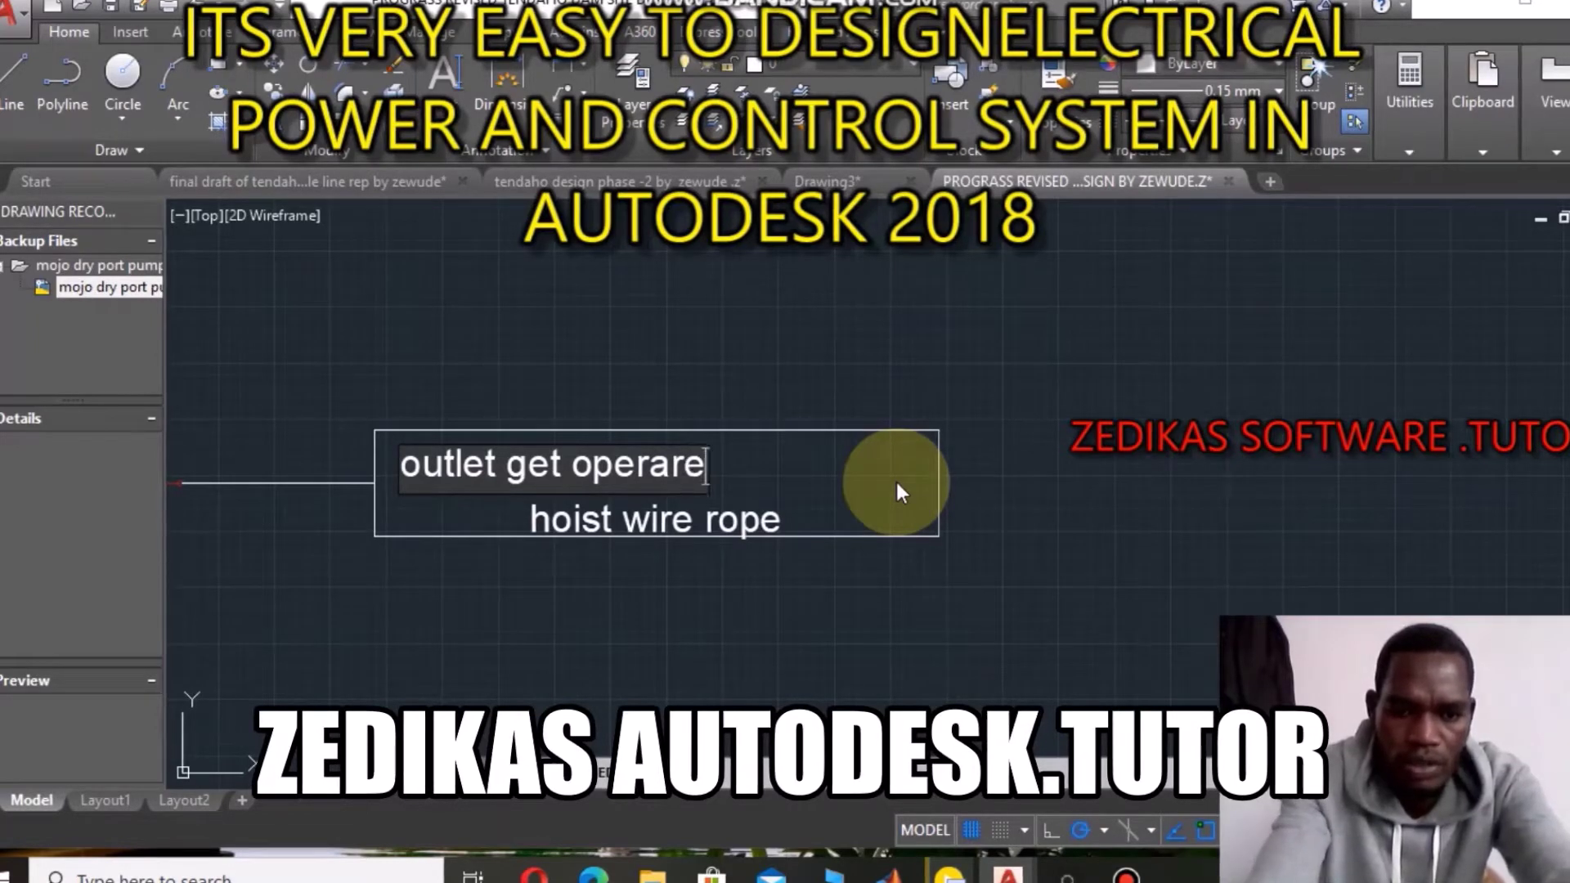
{"action": "type", "text": "d spi"}
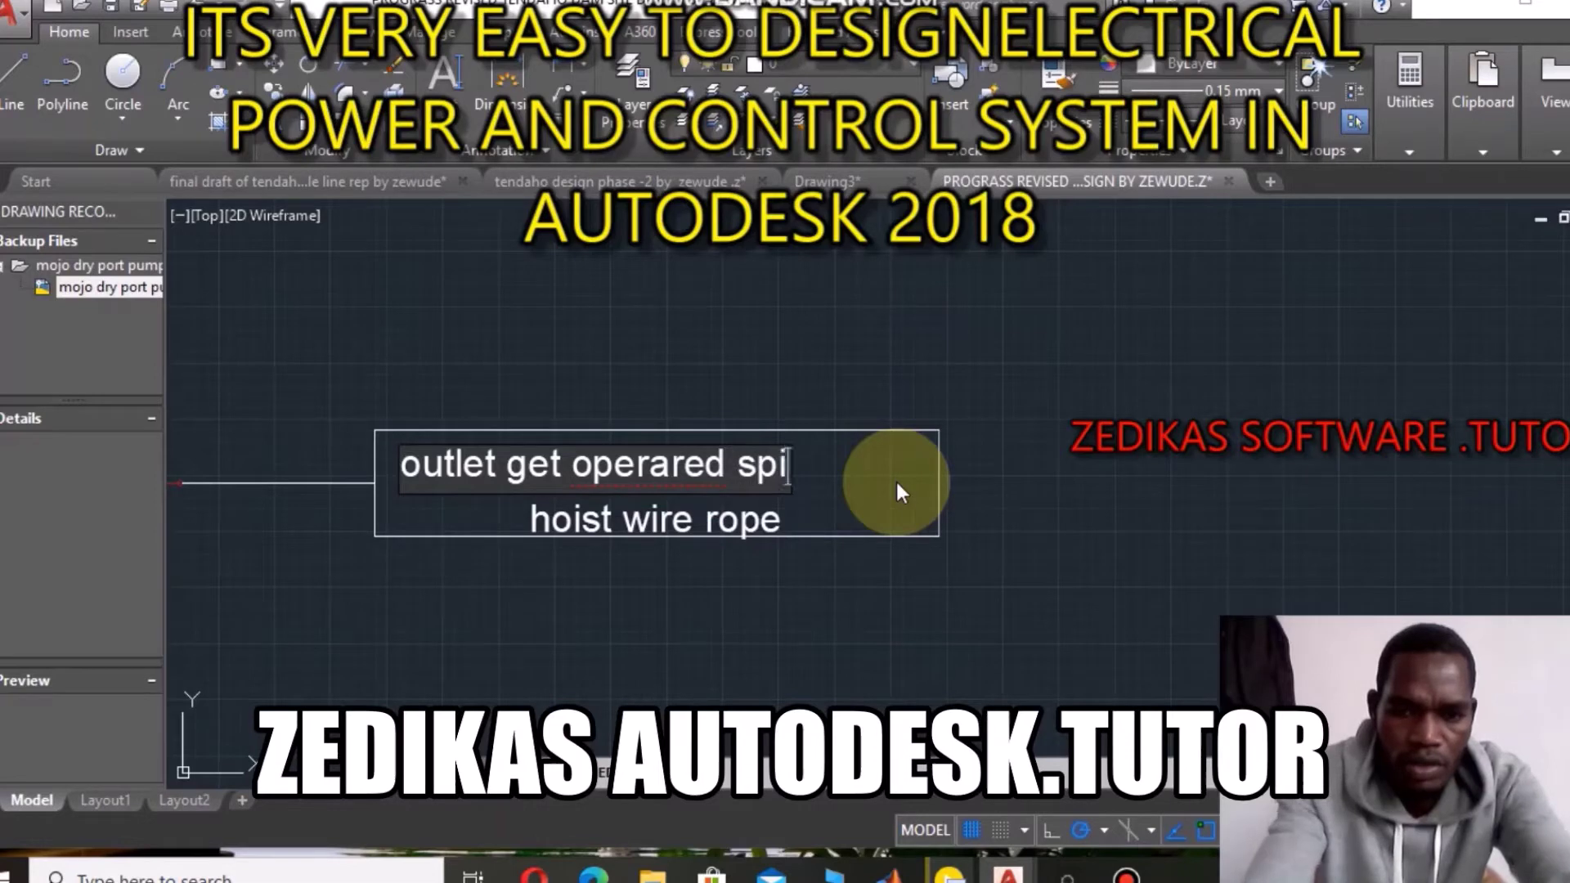
{"action": "type", "text": "ndle"}
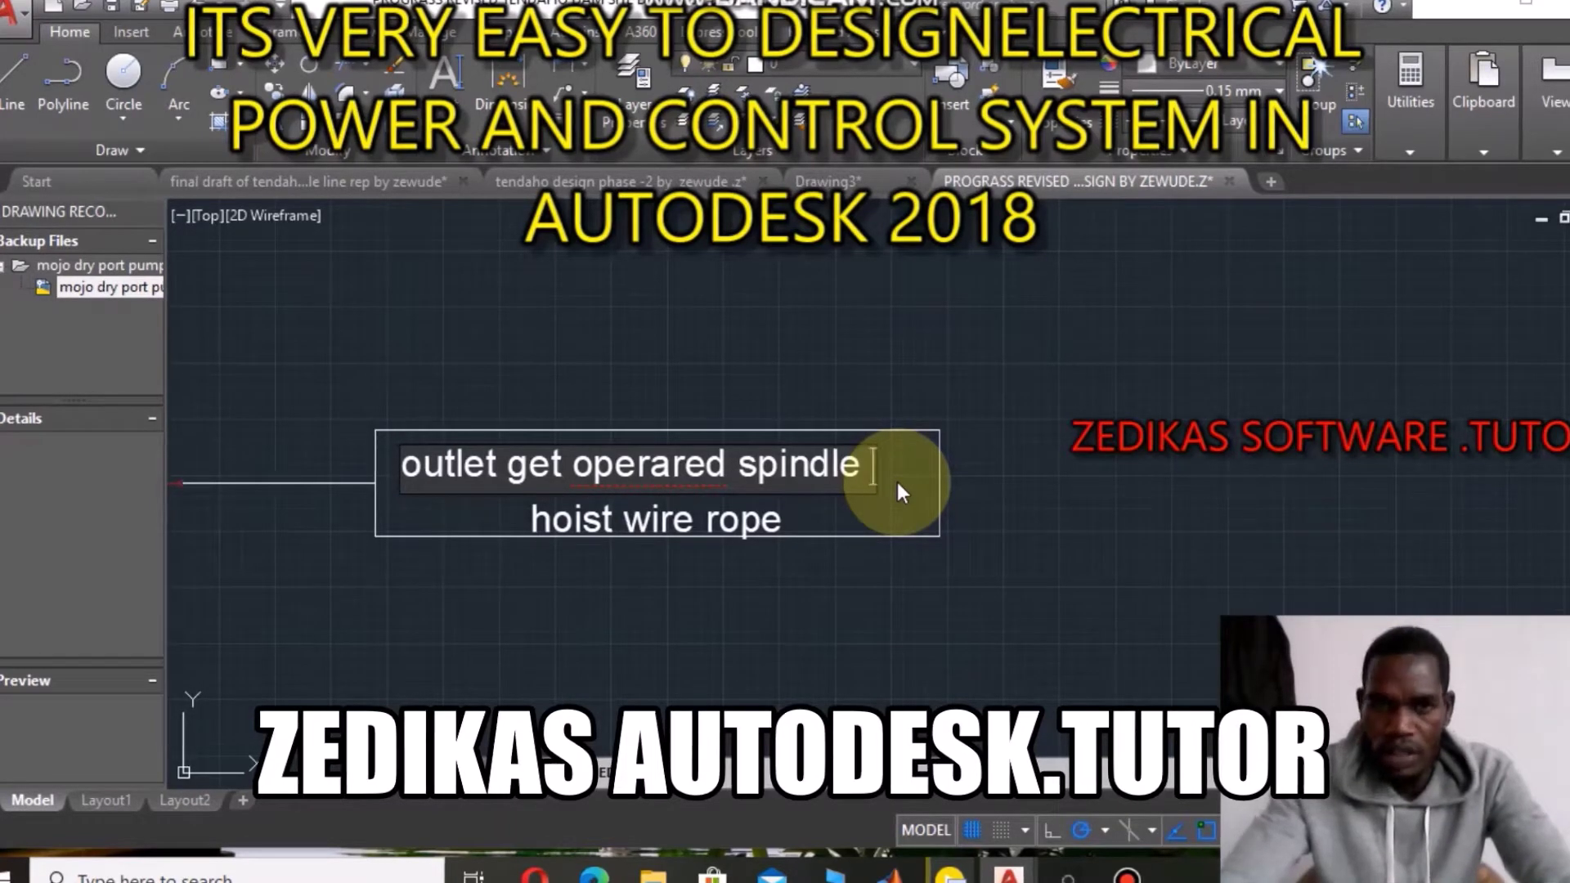
{"action": "key", "text": "BackSpace"}
{"action": "key", "text": "BackSpace"}
{"action": "key", "text": "BackSpace"}
{"action": "key", "text": "BackSpace"}
{"action": "key", "text": "BackSpace"}
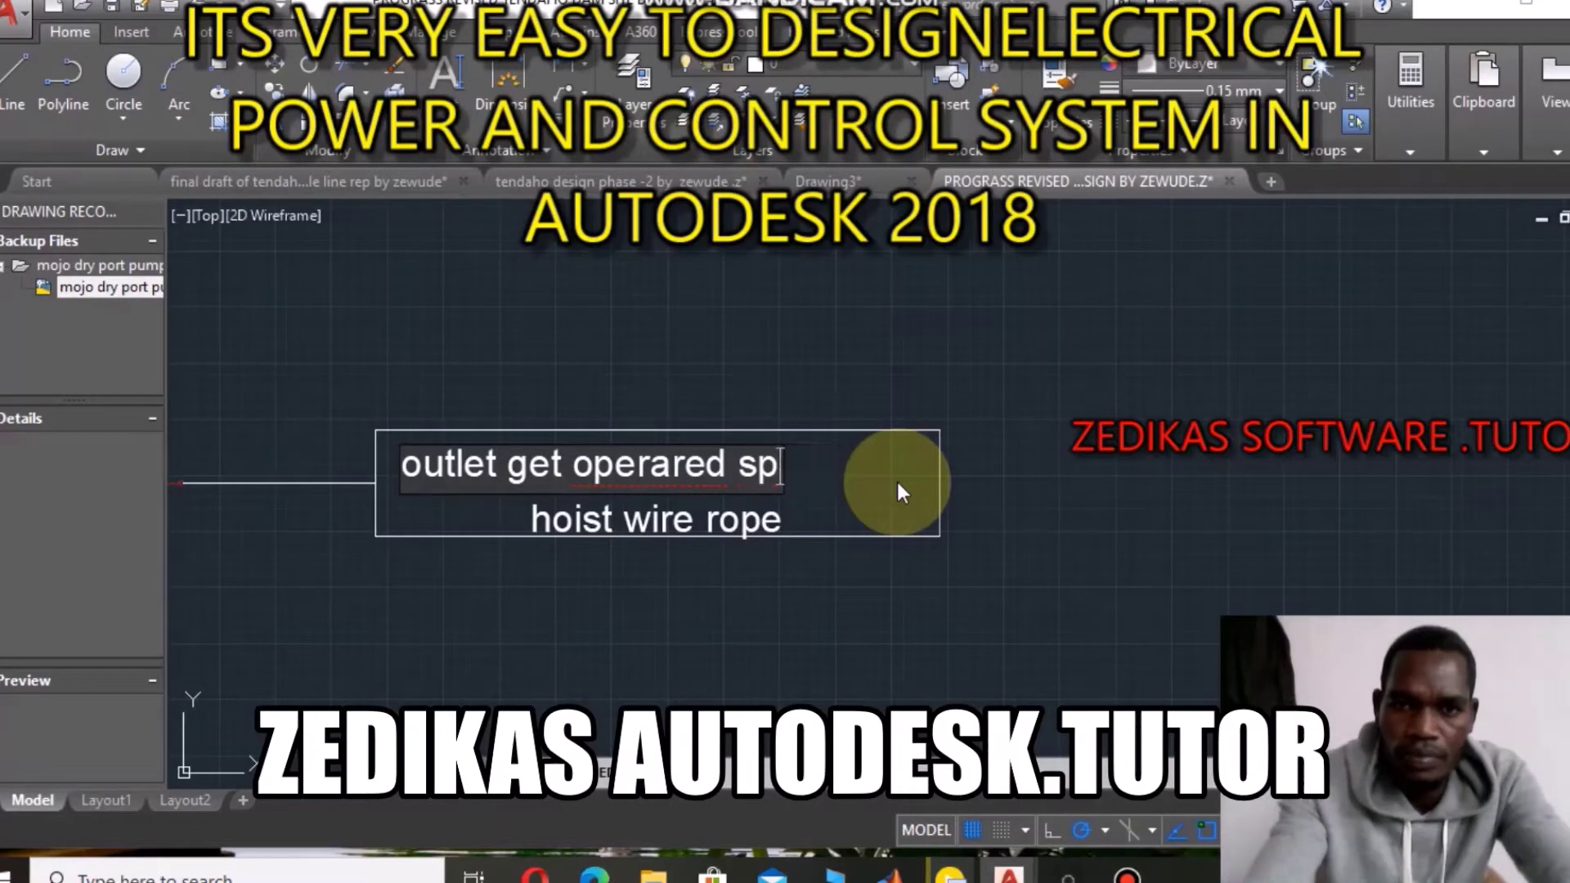
{"action": "key", "text": "BackSpace"}
{"action": "key", "text": "BackSpace"}
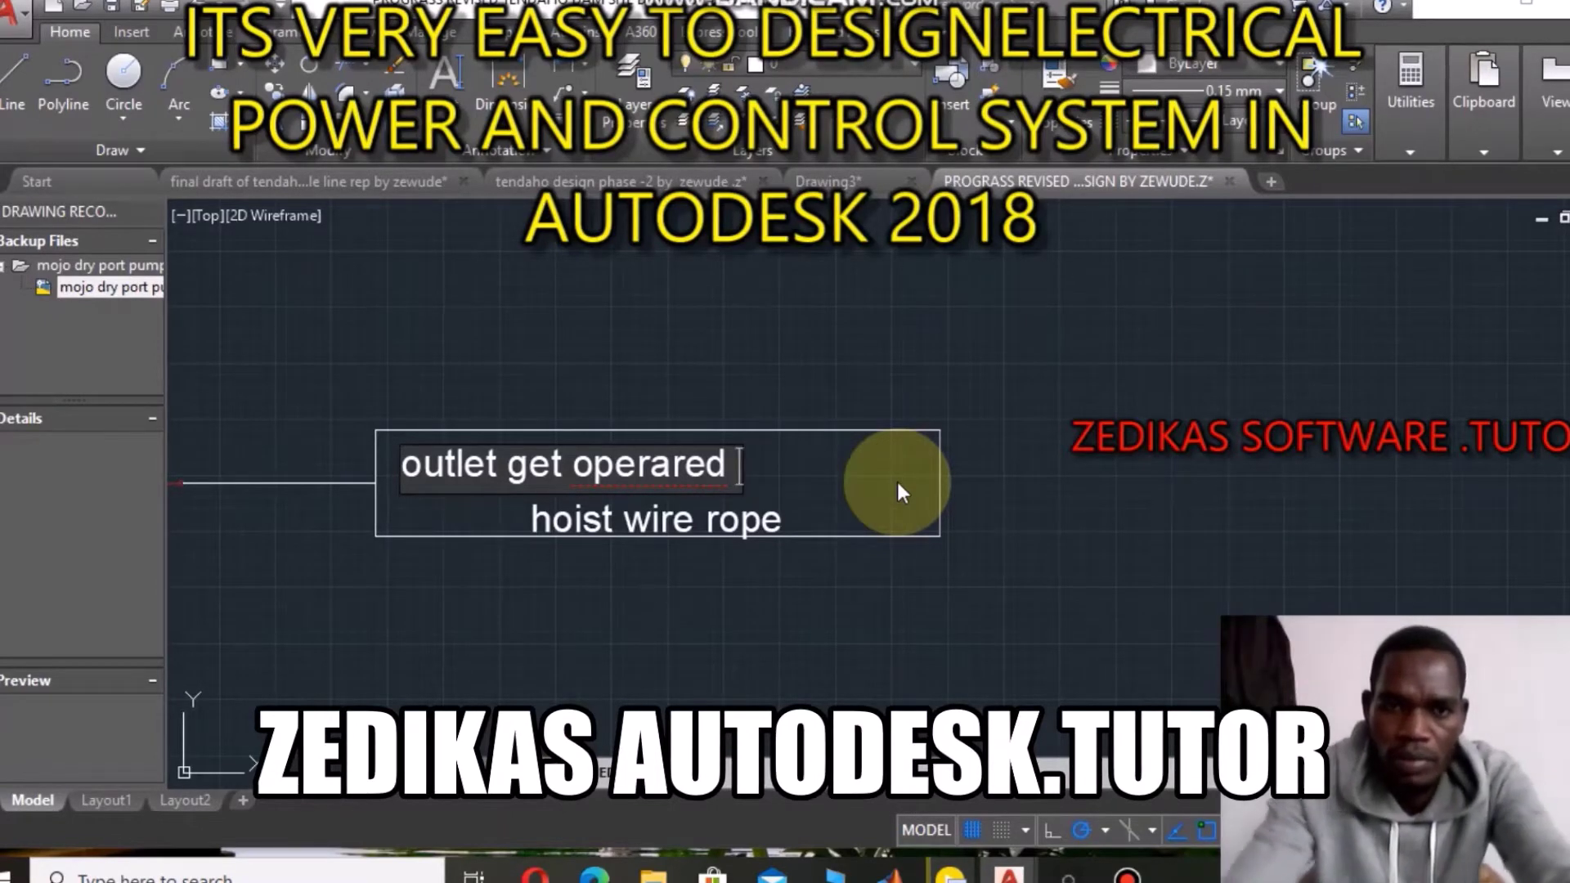
Correct the misspelling to 'operated', append 'electrically', and commit the edit.
{"action": "right_click", "coordinate": [686, 464]}
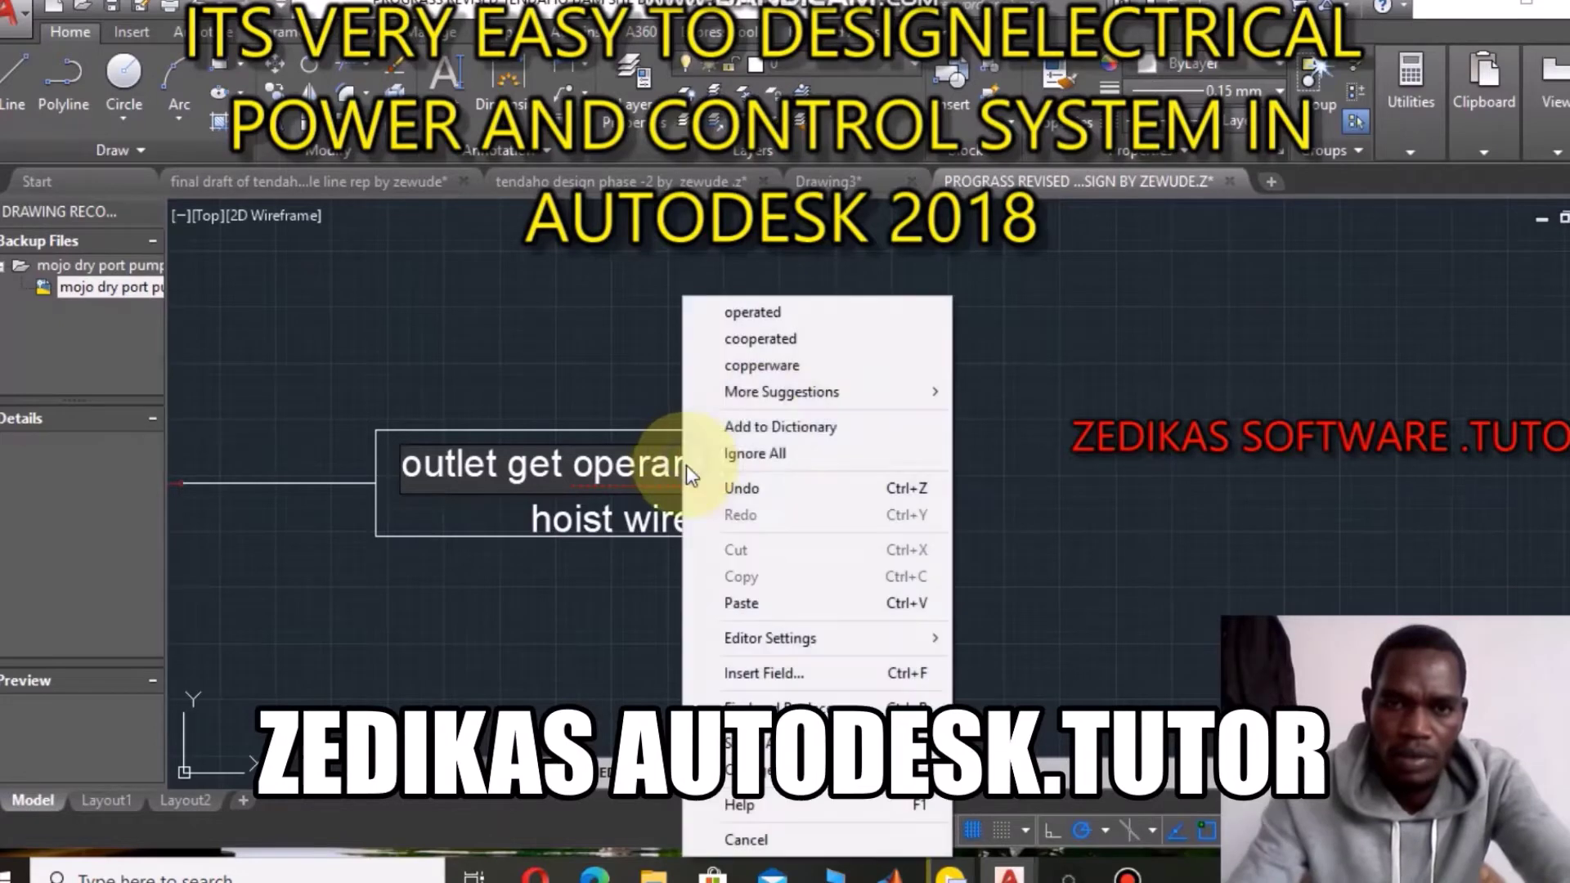
{"action": "left_click", "coordinate": [801, 320]}
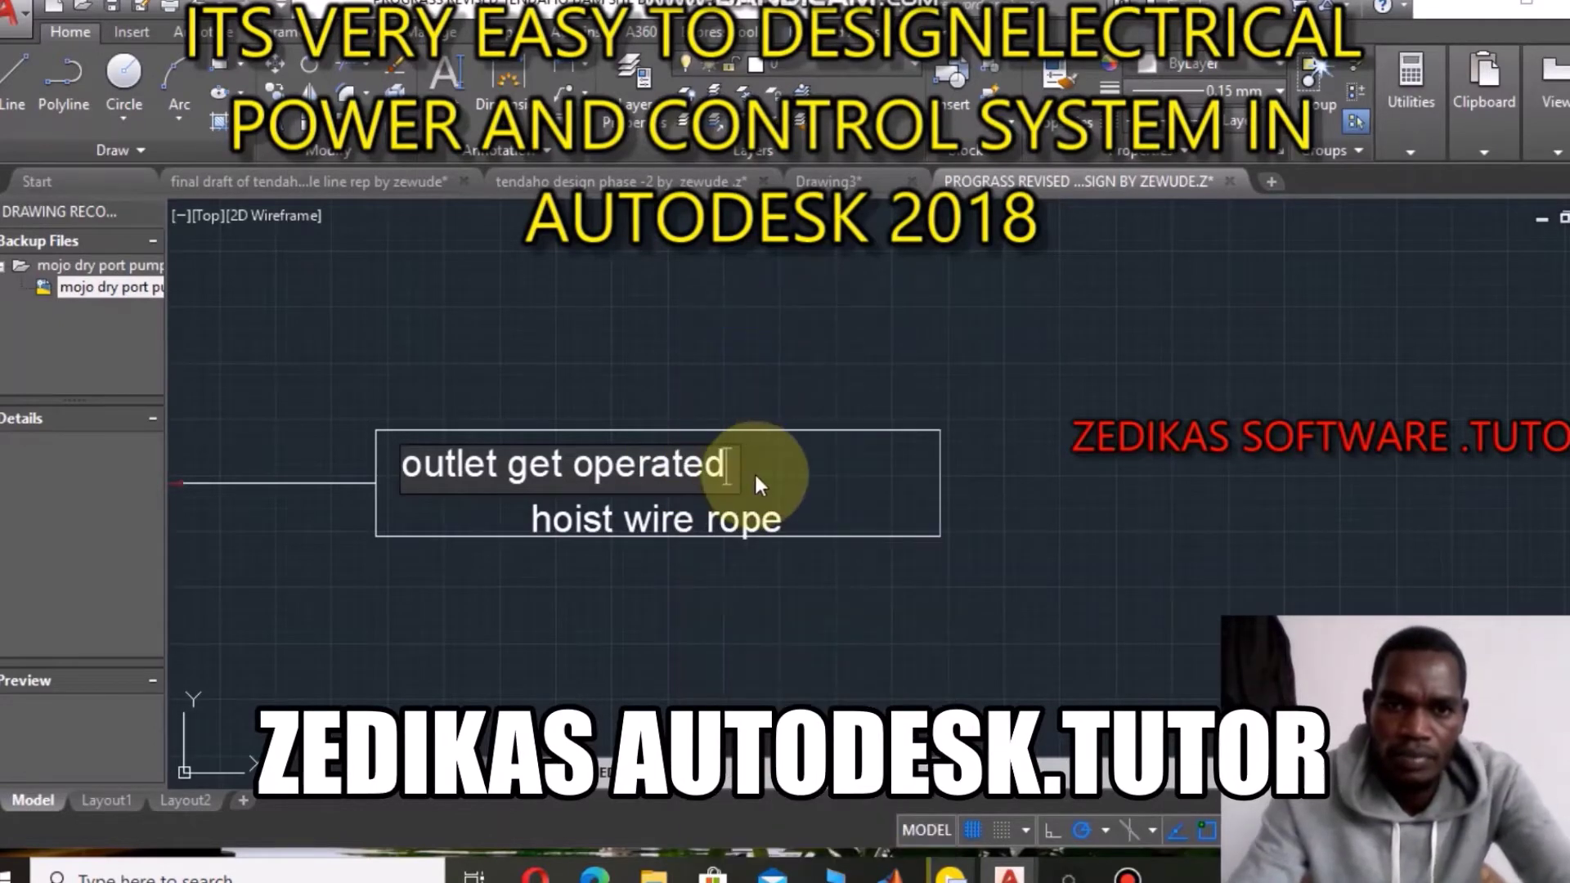
{"action": "type", "text": " ele"}
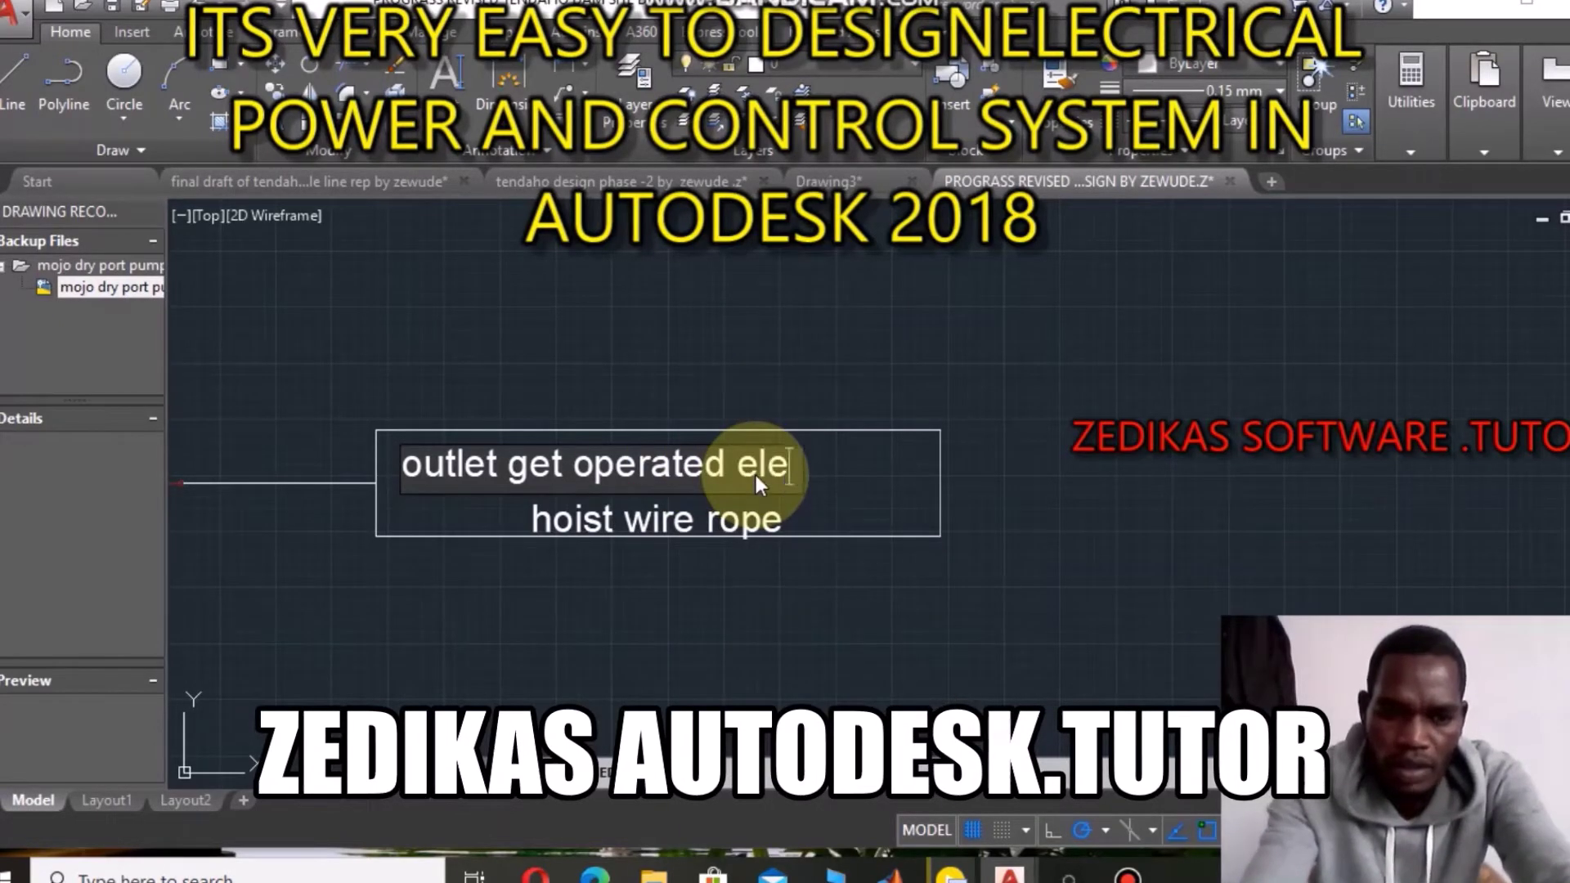
{"action": "type", "text": "ctric"}
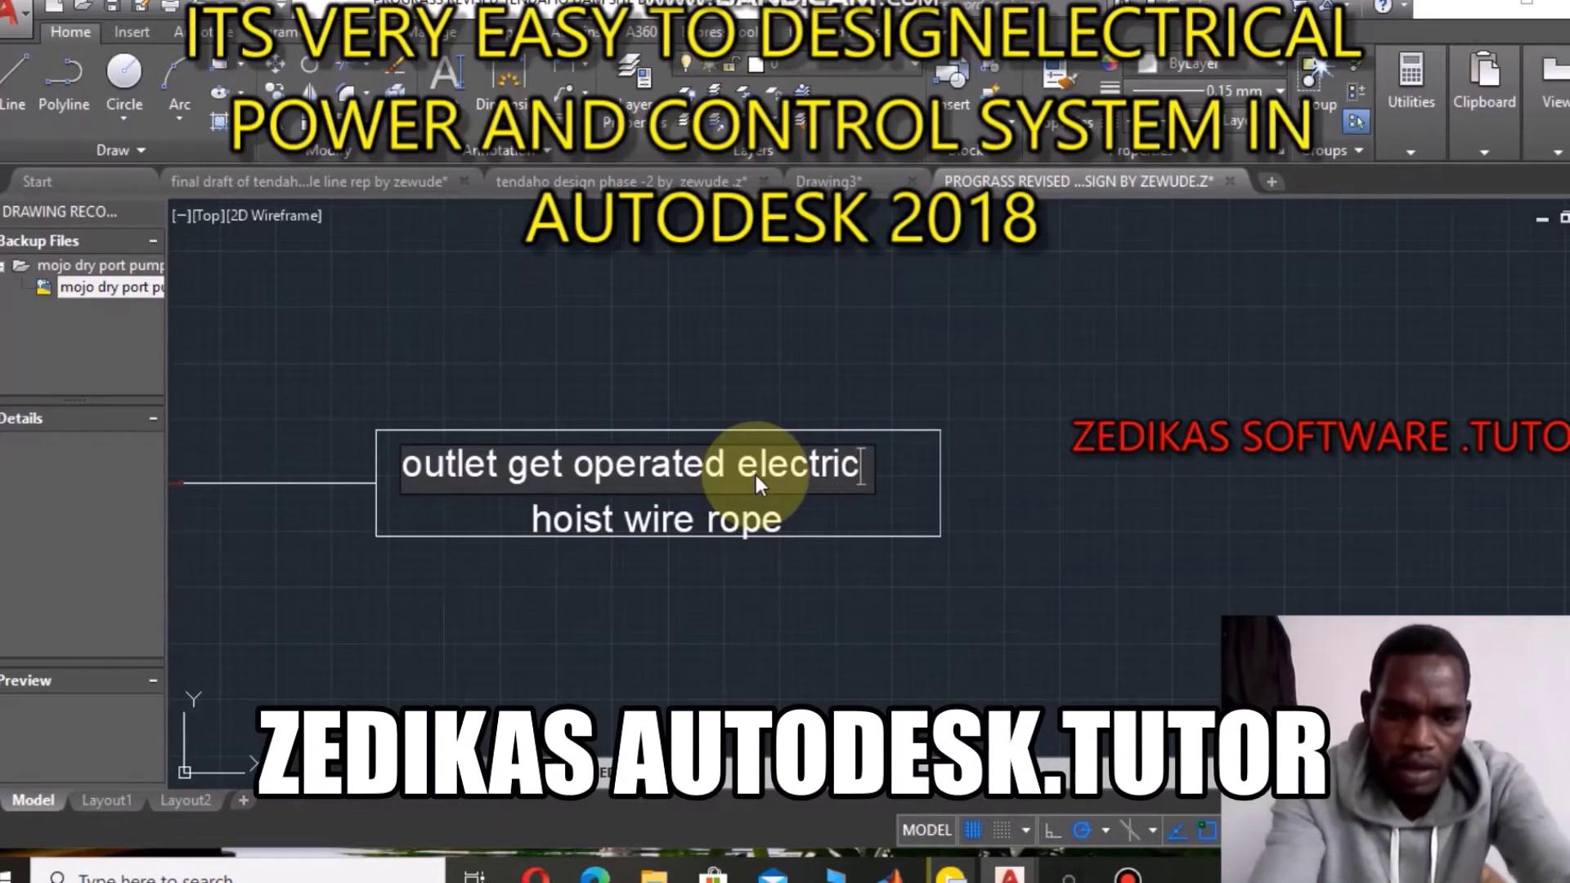
{"action": "type", "text": "ally"}
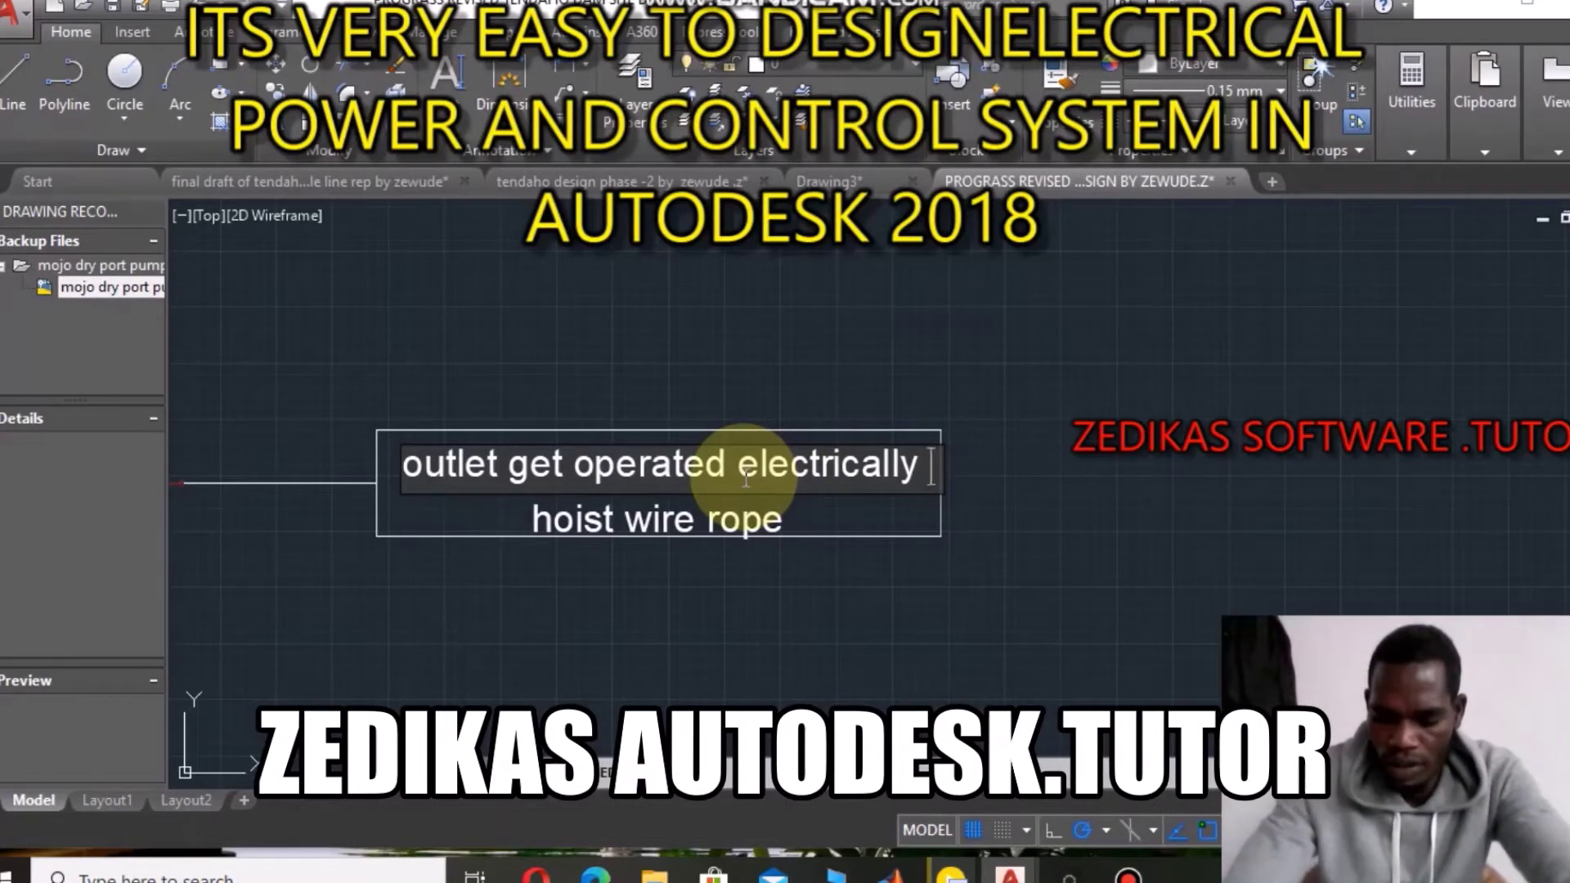
{"action": "key", "text": "Escape"}
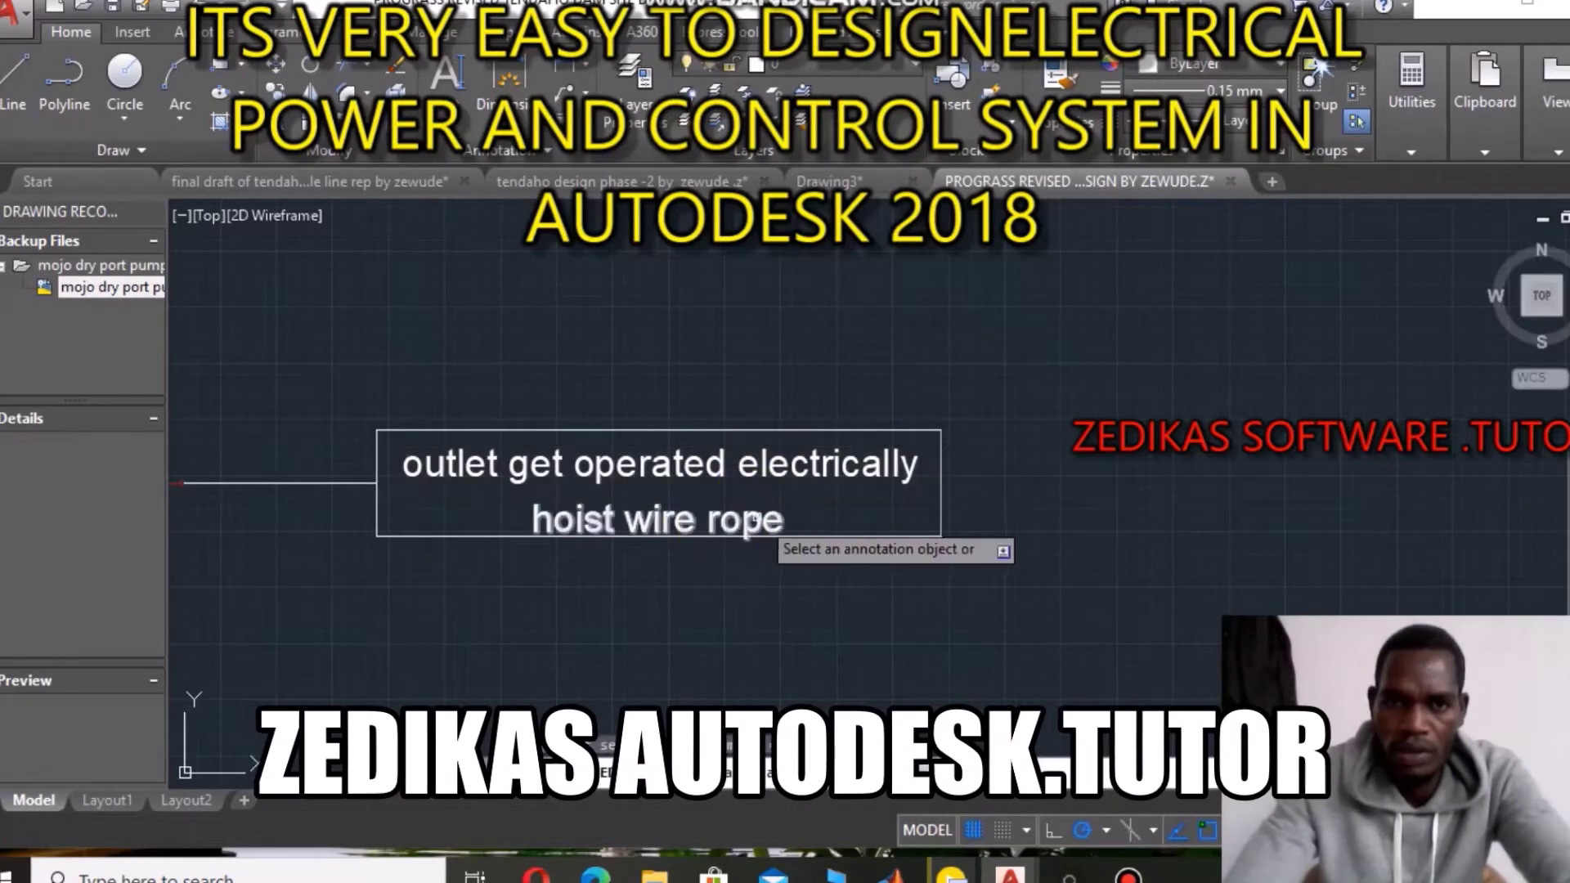
Erase 'hoist wire rope' from the label's second line and type 'with spindle'.
{"action": "left_click", "coordinate": [755, 528]}
{"action": "double_click", "coordinate": [756, 528]}
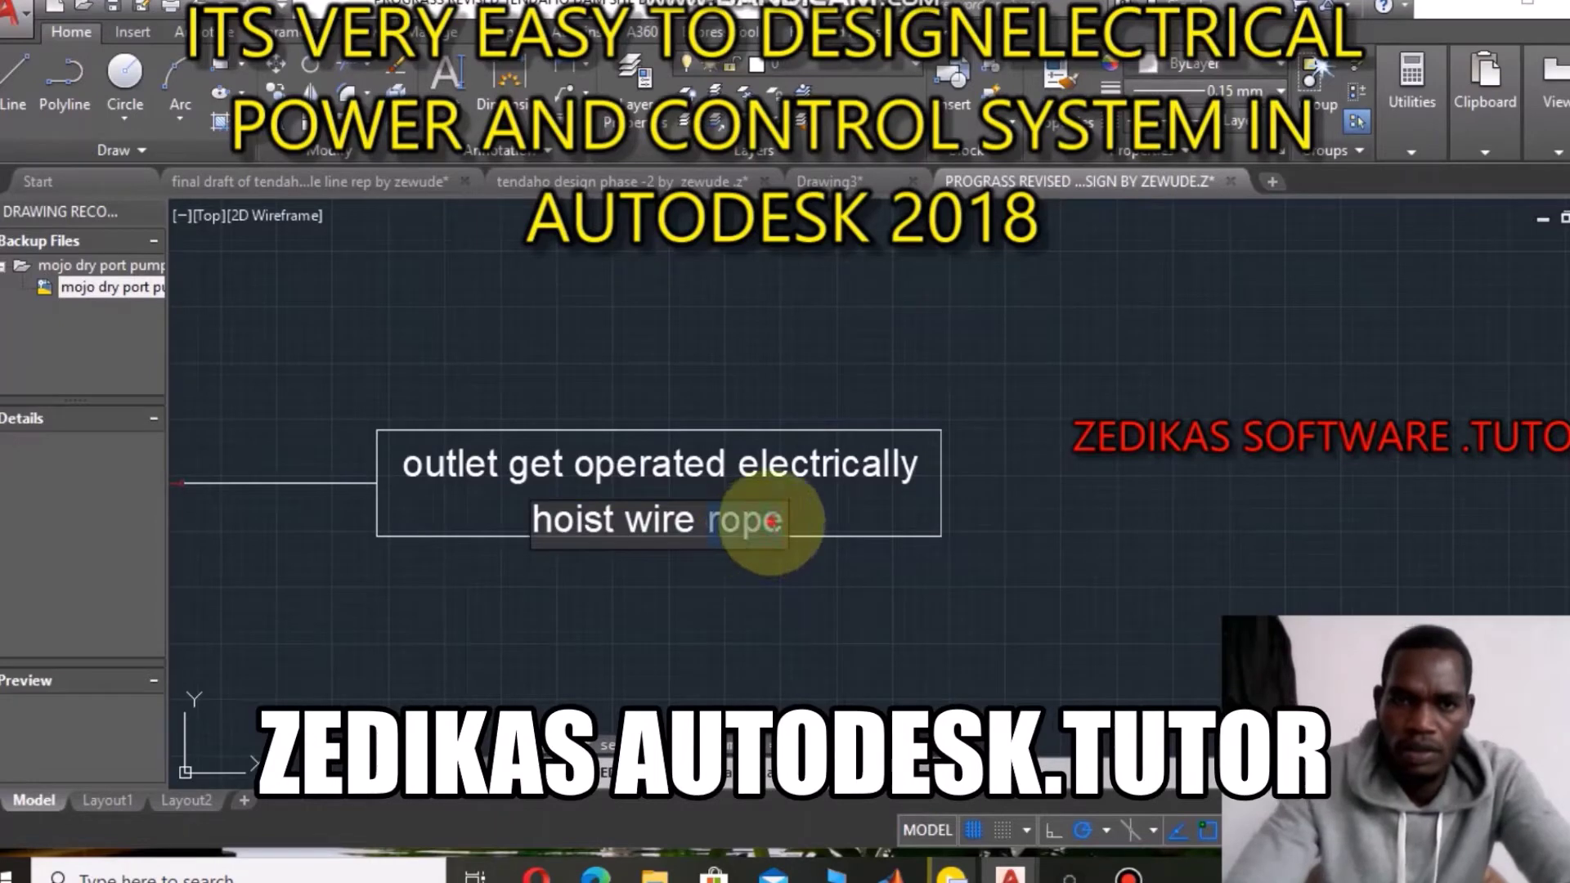
{"action": "key", "text": "BackSpace"}
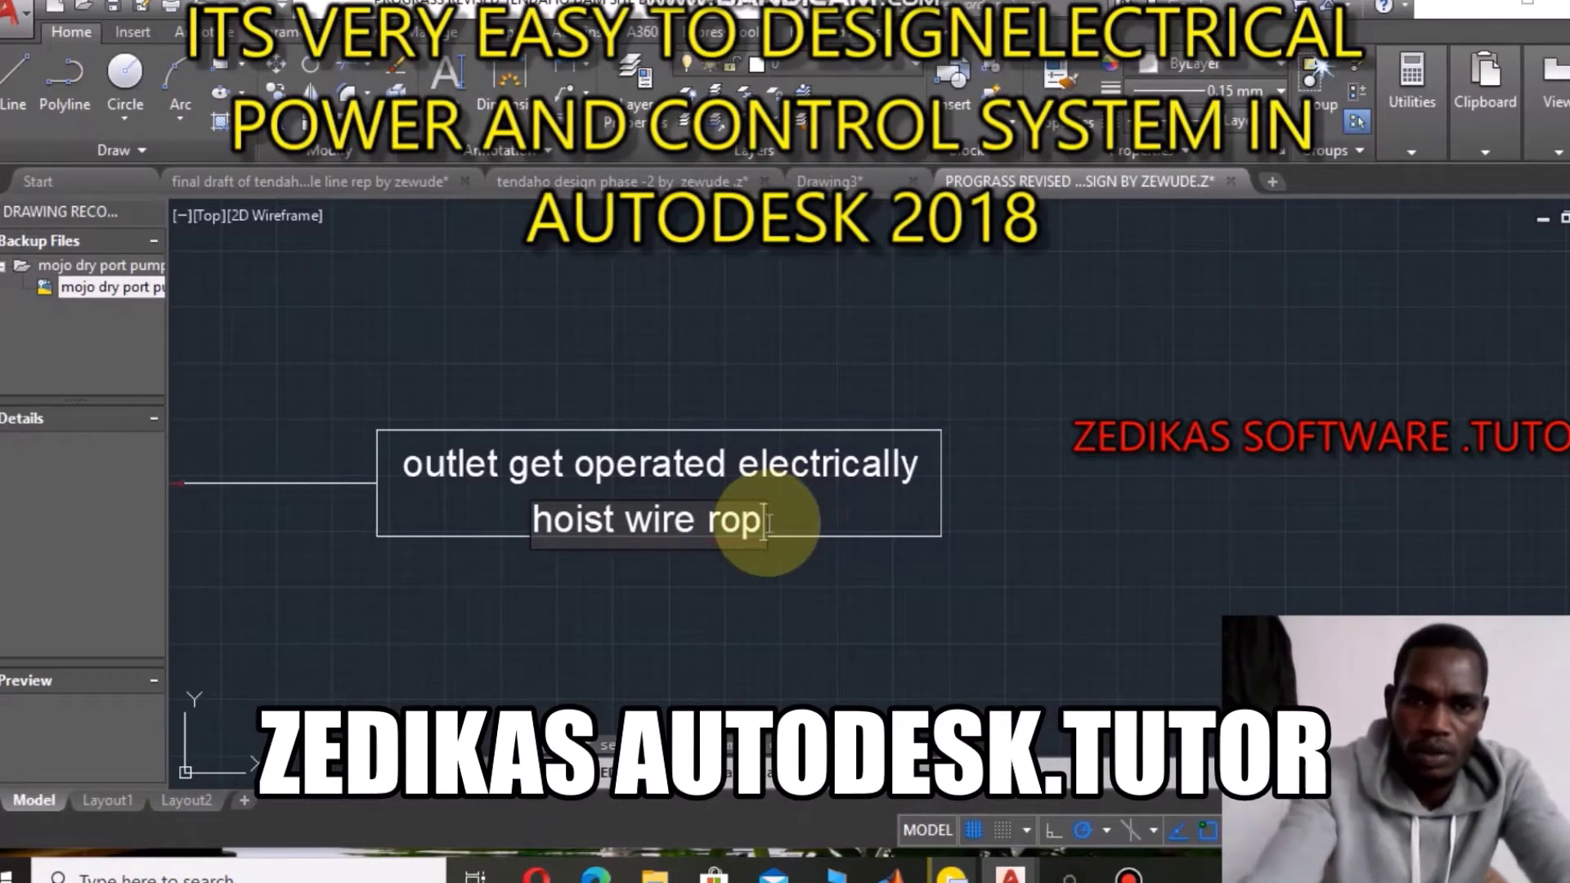
{"action": "key", "text": "BackSpace"}
{"action": "key", "text": "BackSpace"}
{"action": "key", "text": "BackSpace"}
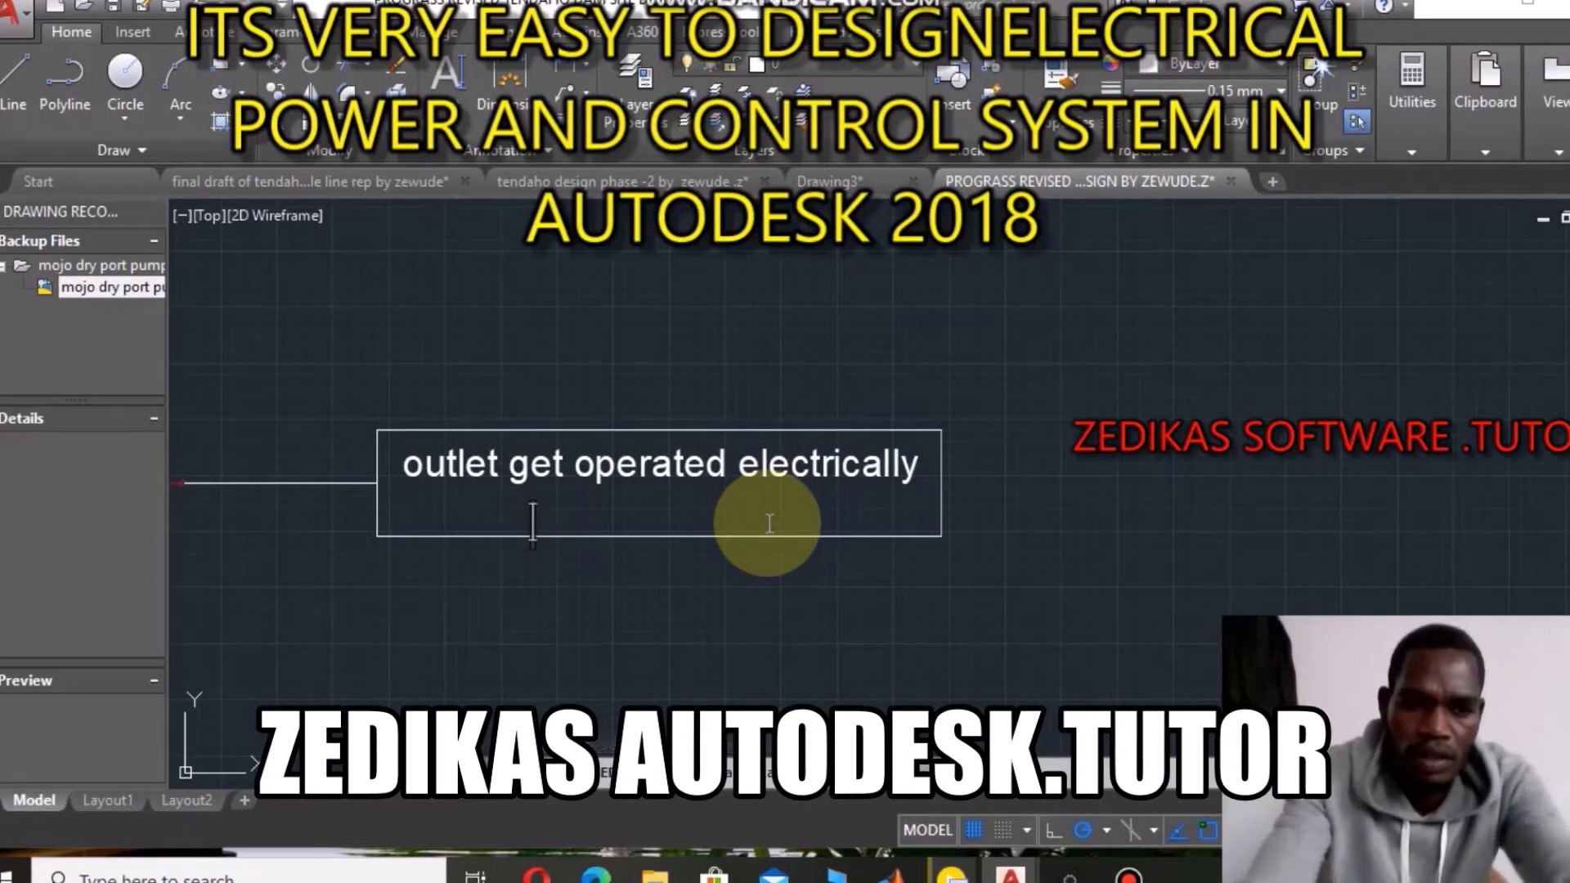
{"action": "type", "text": "with "}
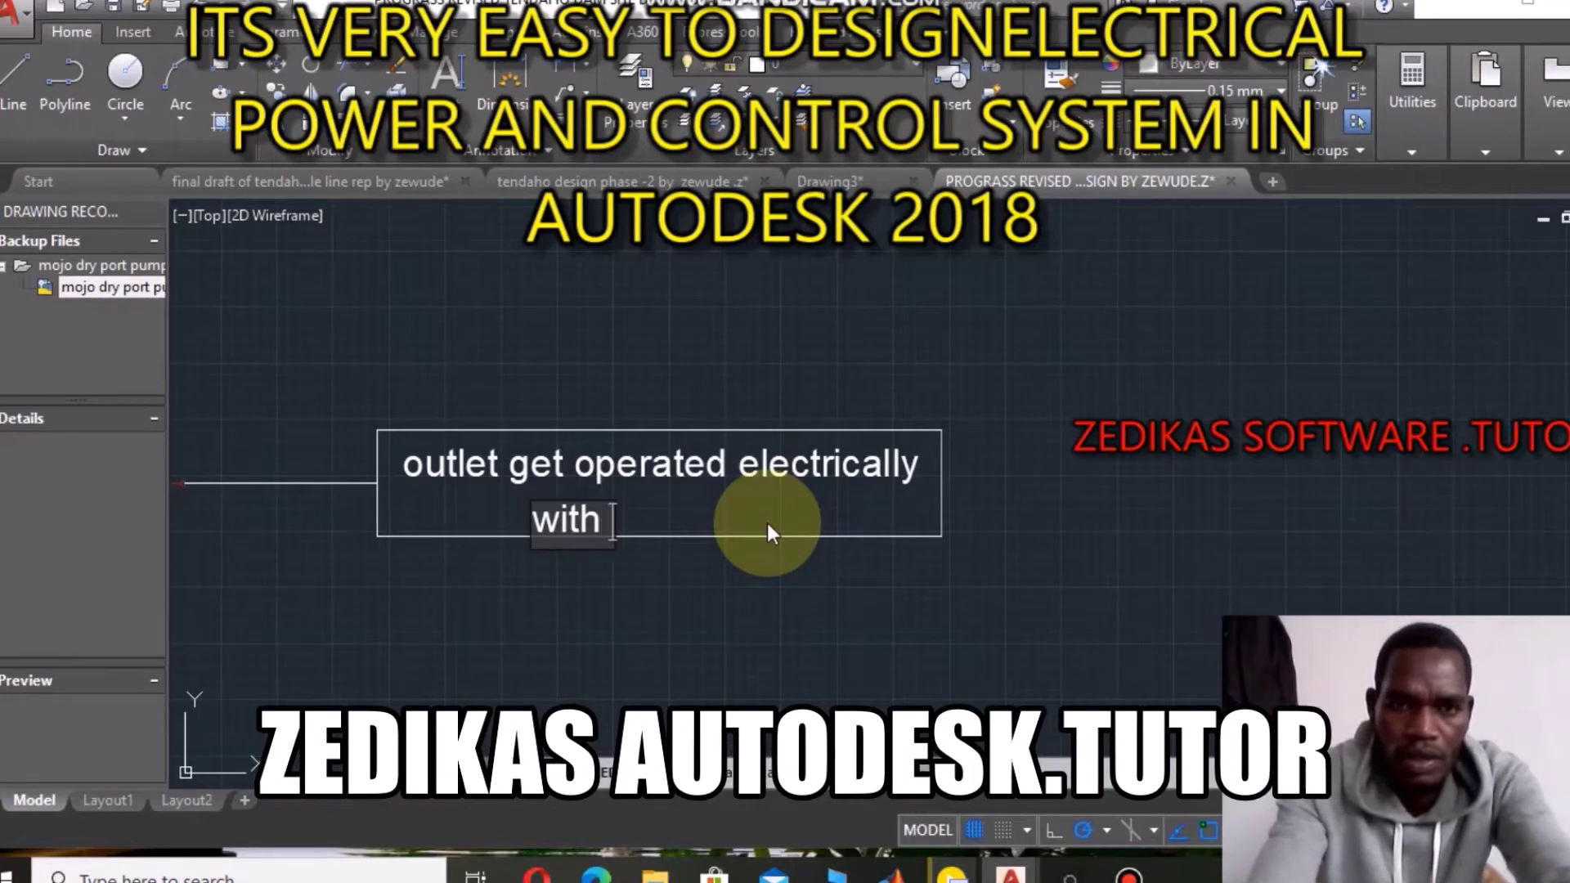
{"action": "type", "text": "spin"}
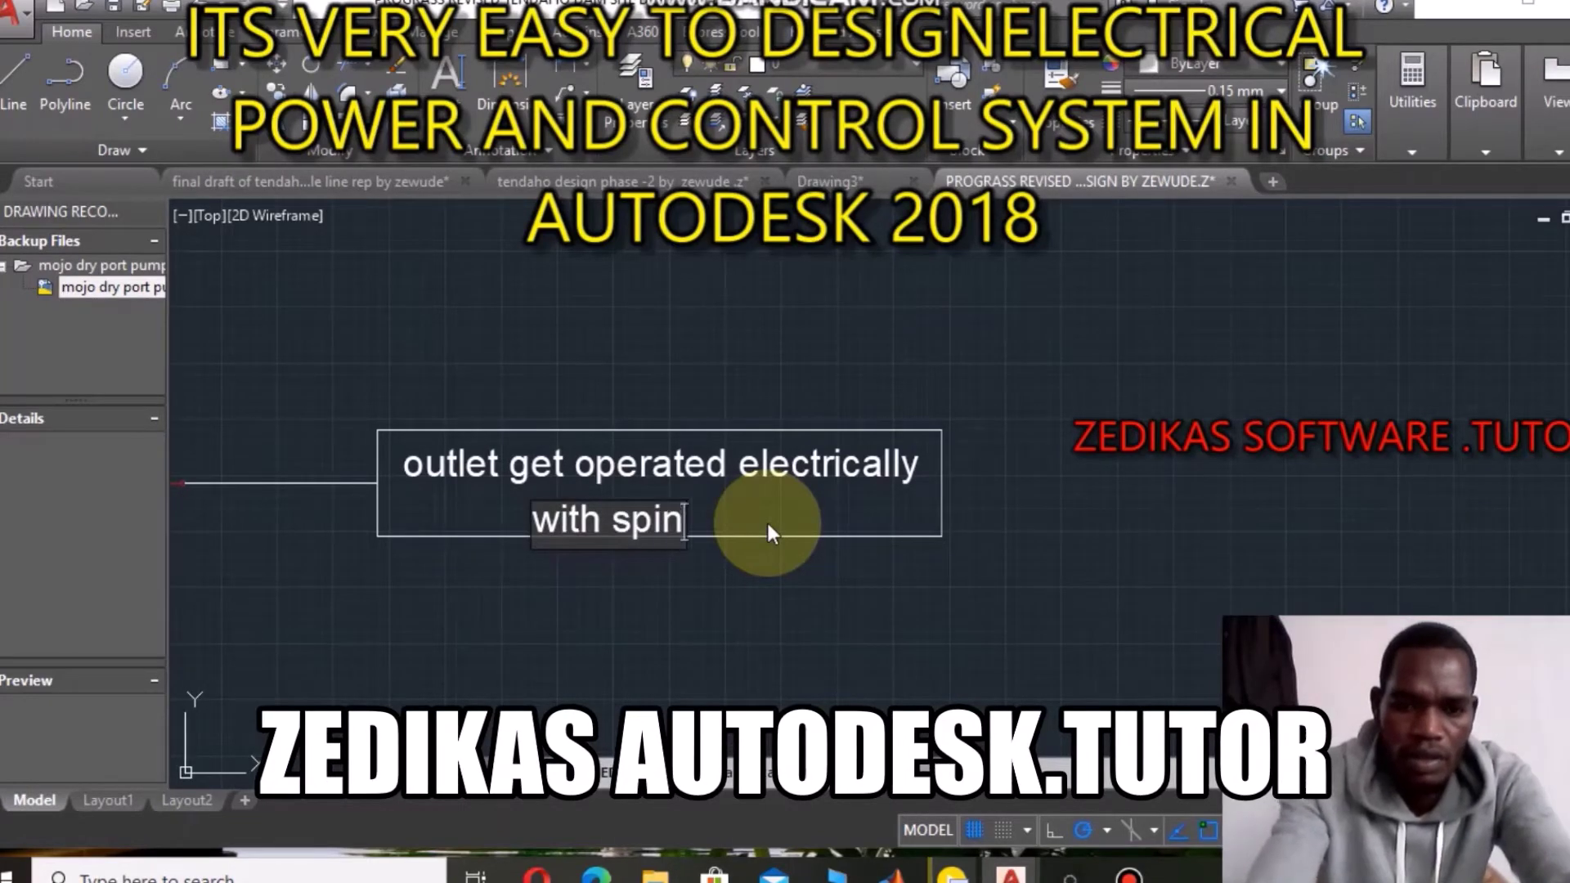
{"action": "type", "text": "dle"}
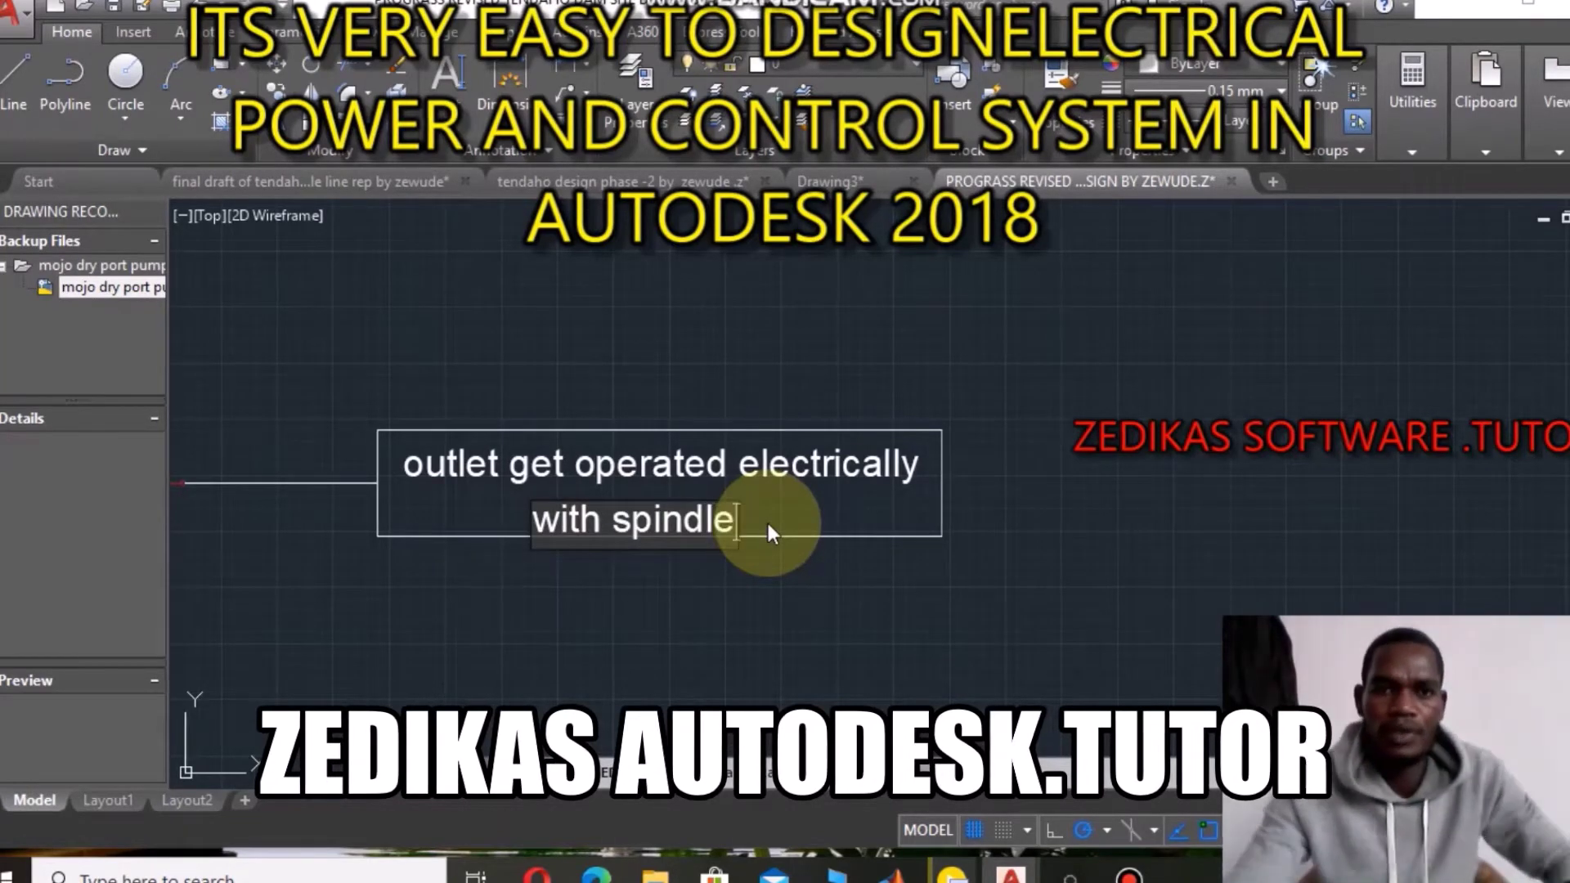
{"action": "left_click", "coordinate": [798, 578]}
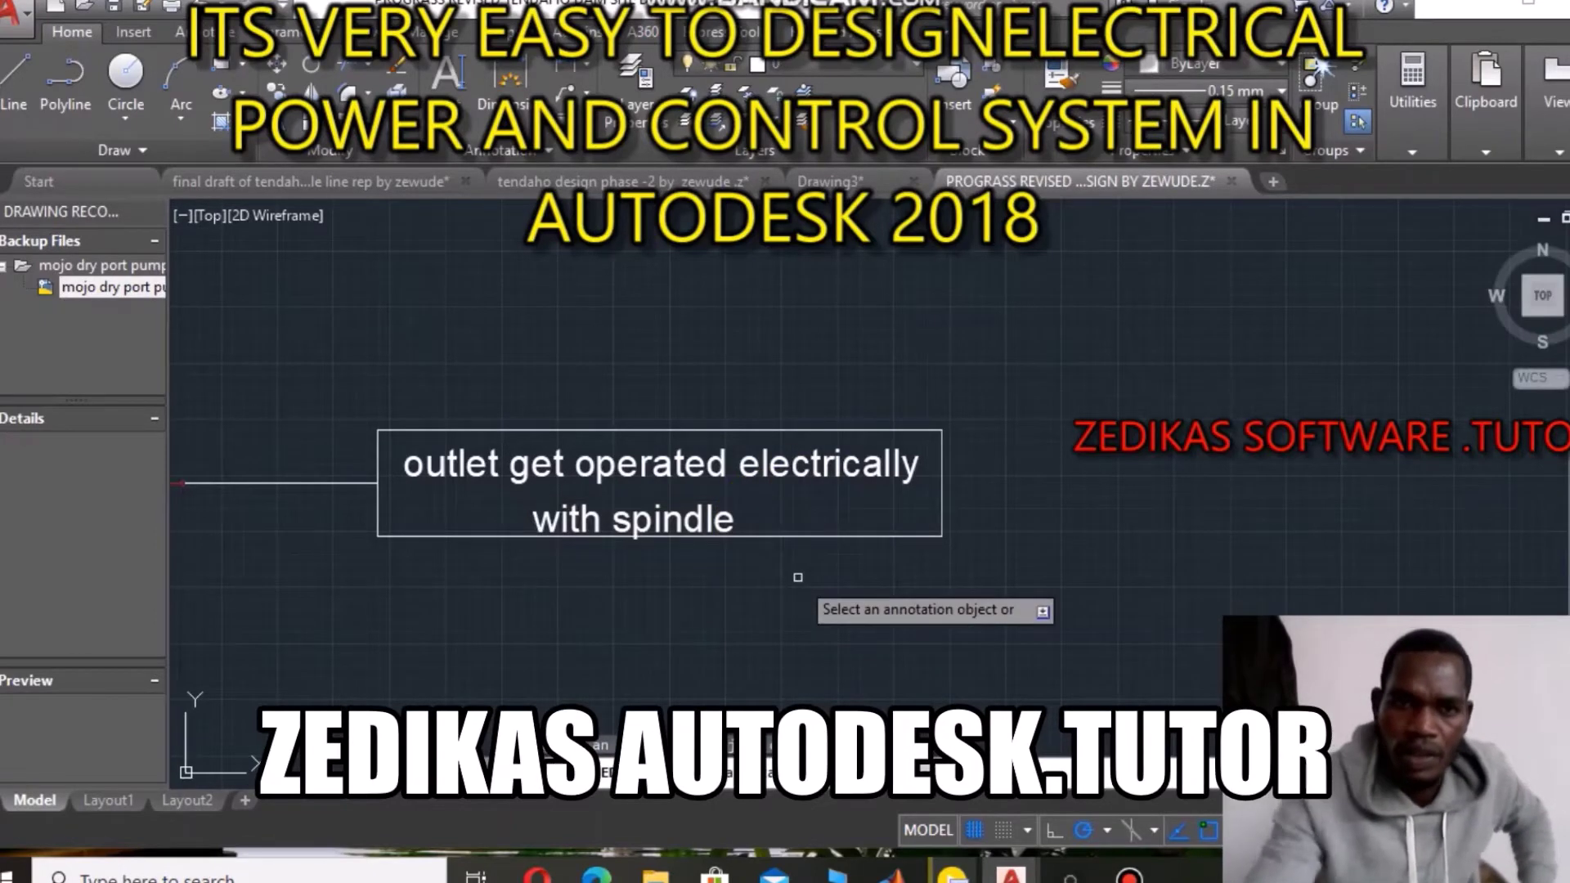
Zoom out to see the edited outlet label within the schematic.
{"action": "scroll", "coordinate": [798, 578], "scroll_direction": "down", "scroll_amount": 4}
{"action": "scroll", "coordinate": [748, 541], "scroll_direction": "up", "scroll_amount": 4}
{"action": "scroll", "coordinate": [747, 541], "scroll_direction": "up", "scroll_amount": 4}
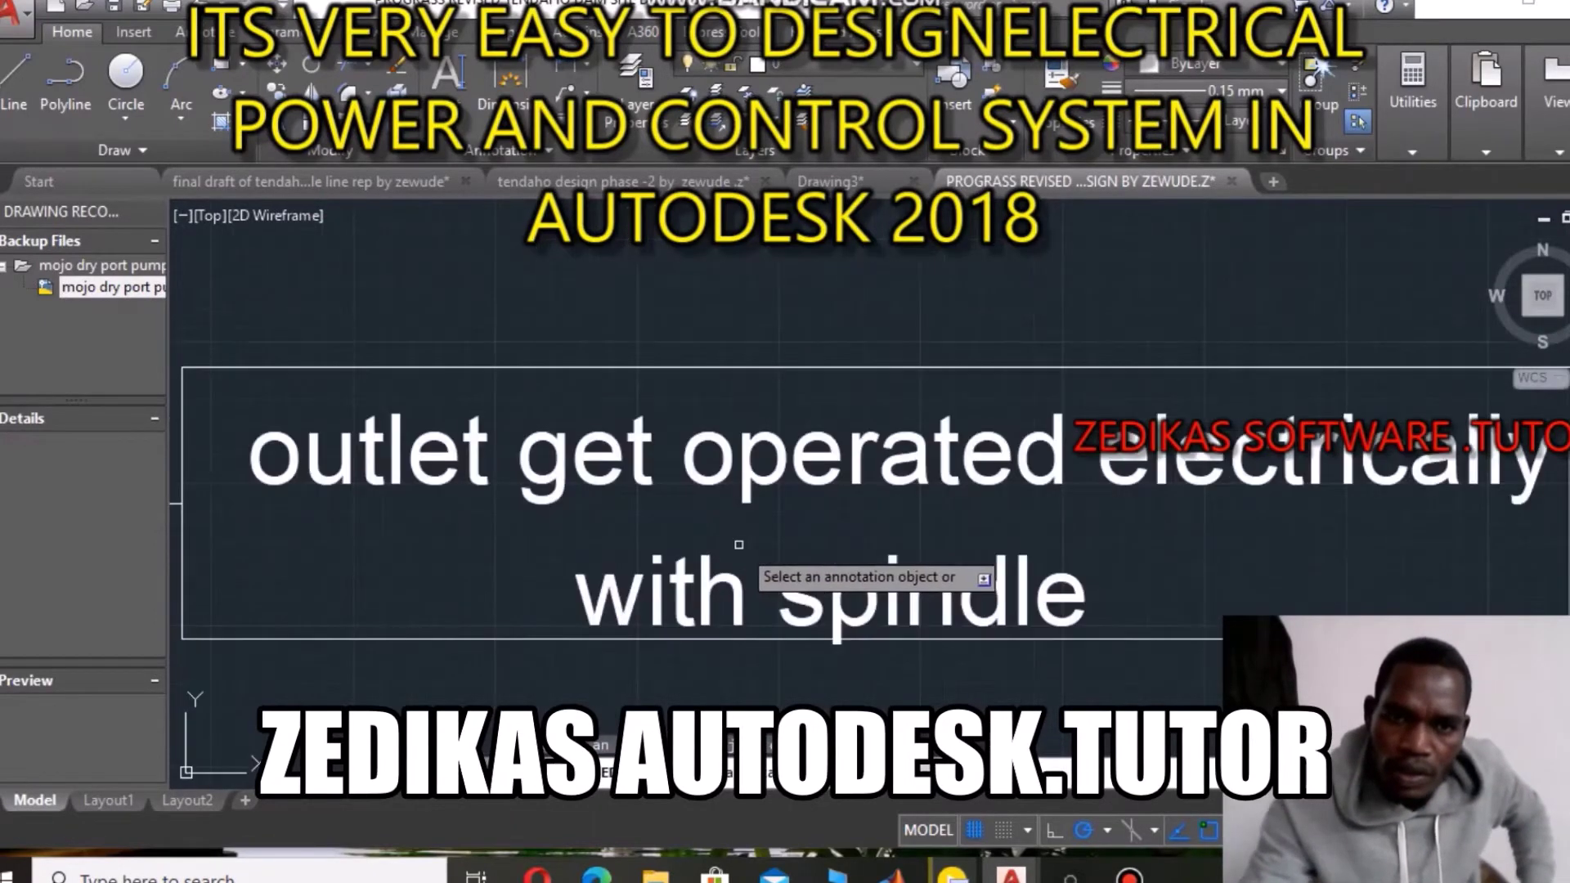
{"action": "scroll", "coordinate": [851, 485], "scroll_direction": "down", "scroll_amount": 4}
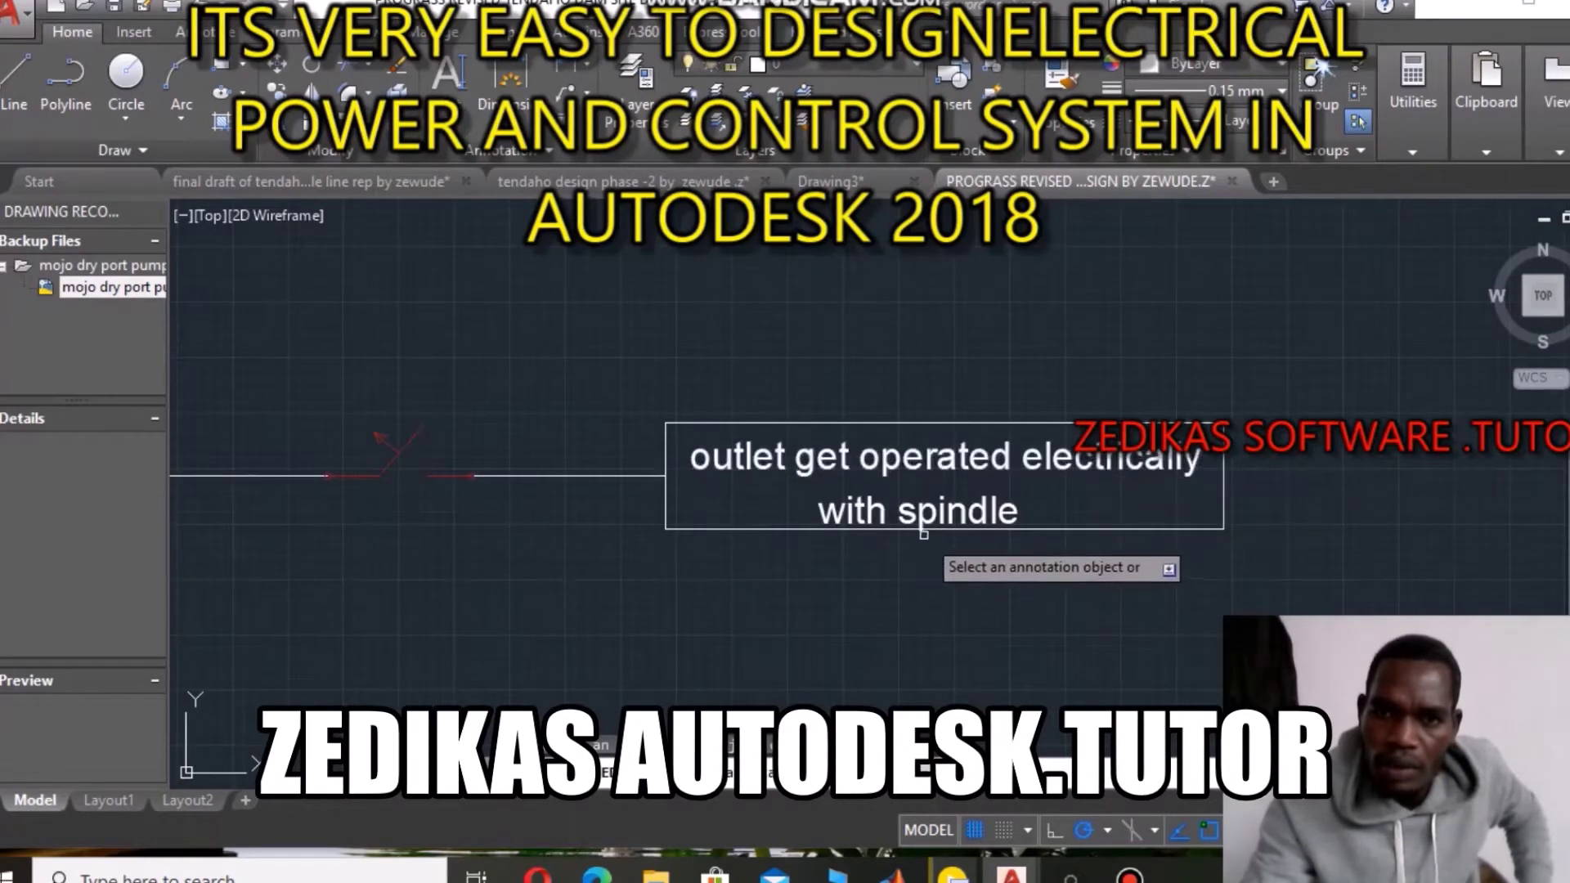
{"action": "scroll", "coordinate": [916, 523], "scroll_direction": "down", "scroll_amount": 1}
{"action": "scroll", "coordinate": [894, 499], "scroll_direction": "down", "scroll_amount": 1}
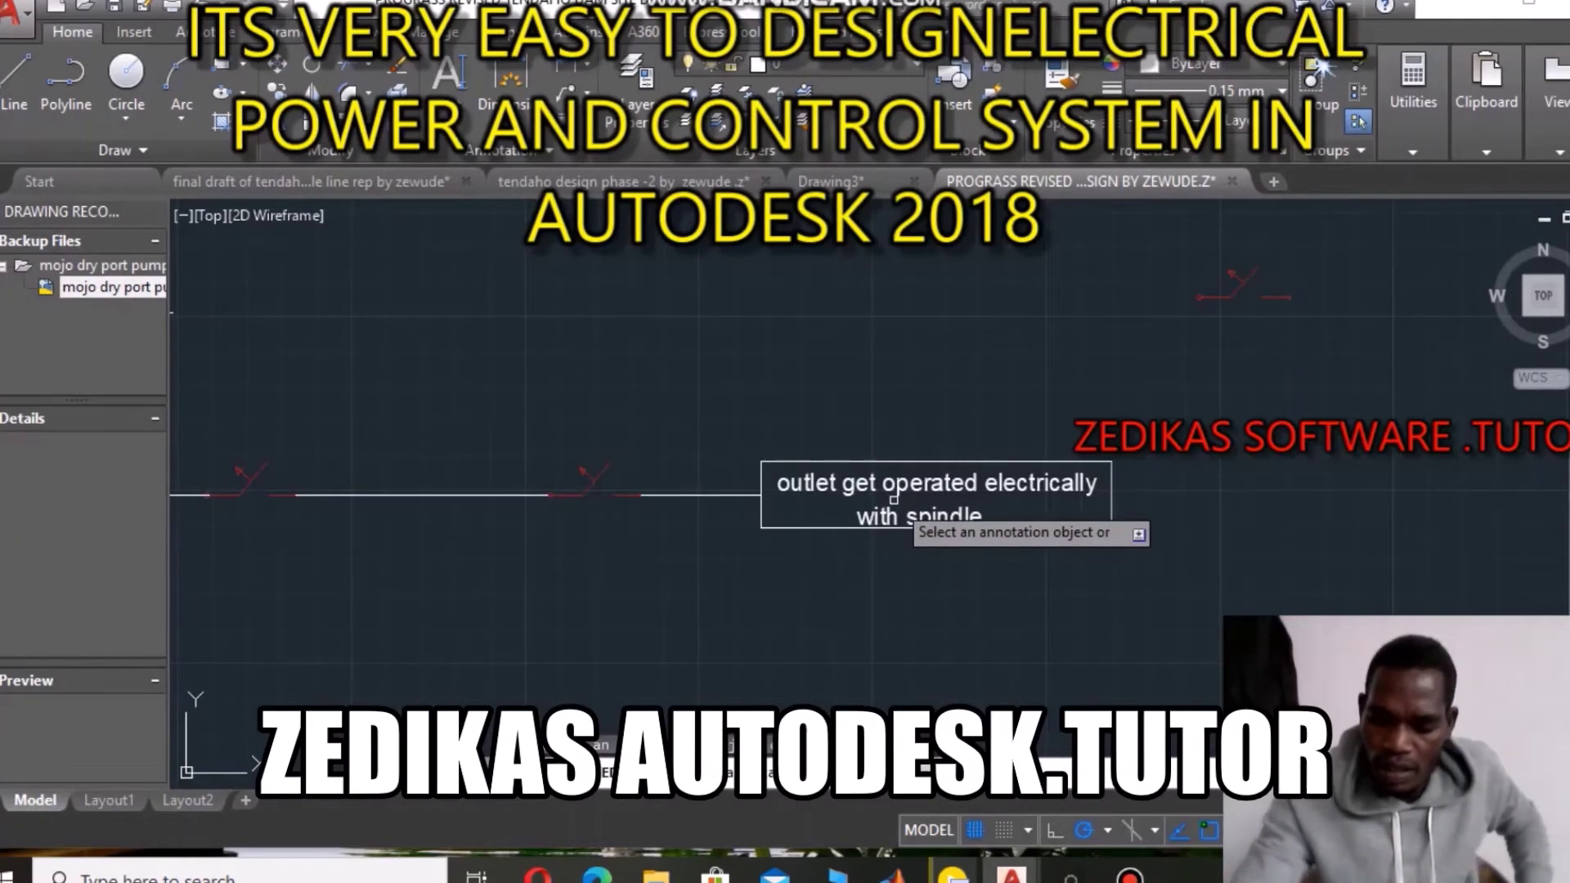
{"action": "scroll", "coordinate": [858, 497], "scroll_direction": "up", "scroll_amount": 4}
{"action": "scroll", "coordinate": [813, 490], "scroll_direction": "down", "scroll_amount": 4}
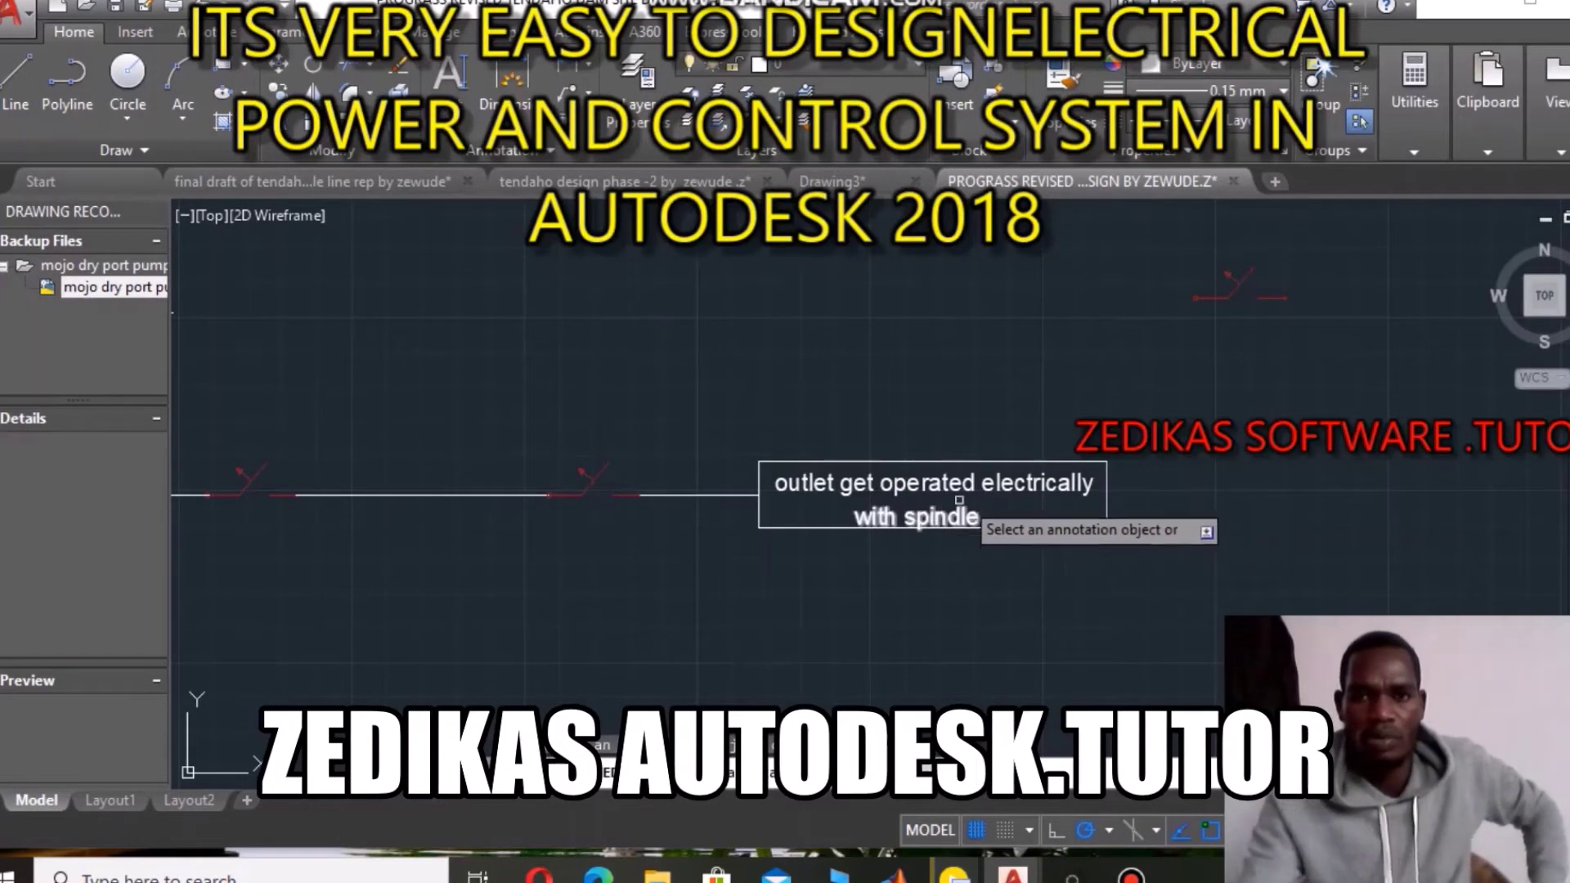
{"action": "scroll", "coordinate": [855, 534], "scroll_direction": "down", "scroll_amount": 3}
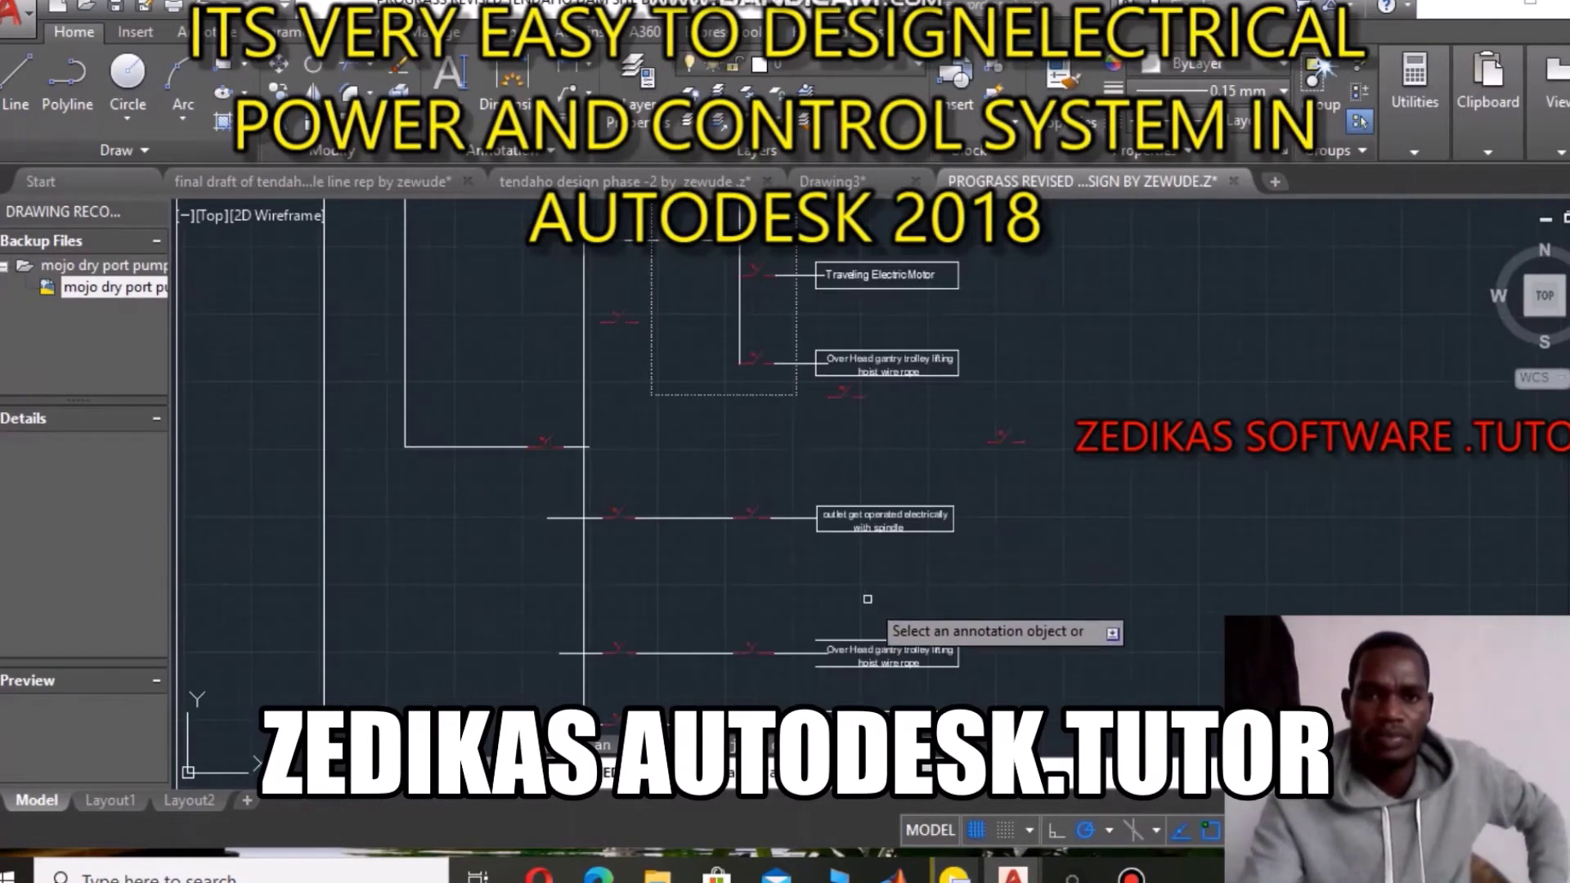
{"action": "scroll", "coordinate": [910, 562], "scroll_direction": "up", "scroll_amount": 5}
Pan the drawing up to show the two Over Head gantry branches below it.
{"action": "right_click", "coordinate": [910, 563]}
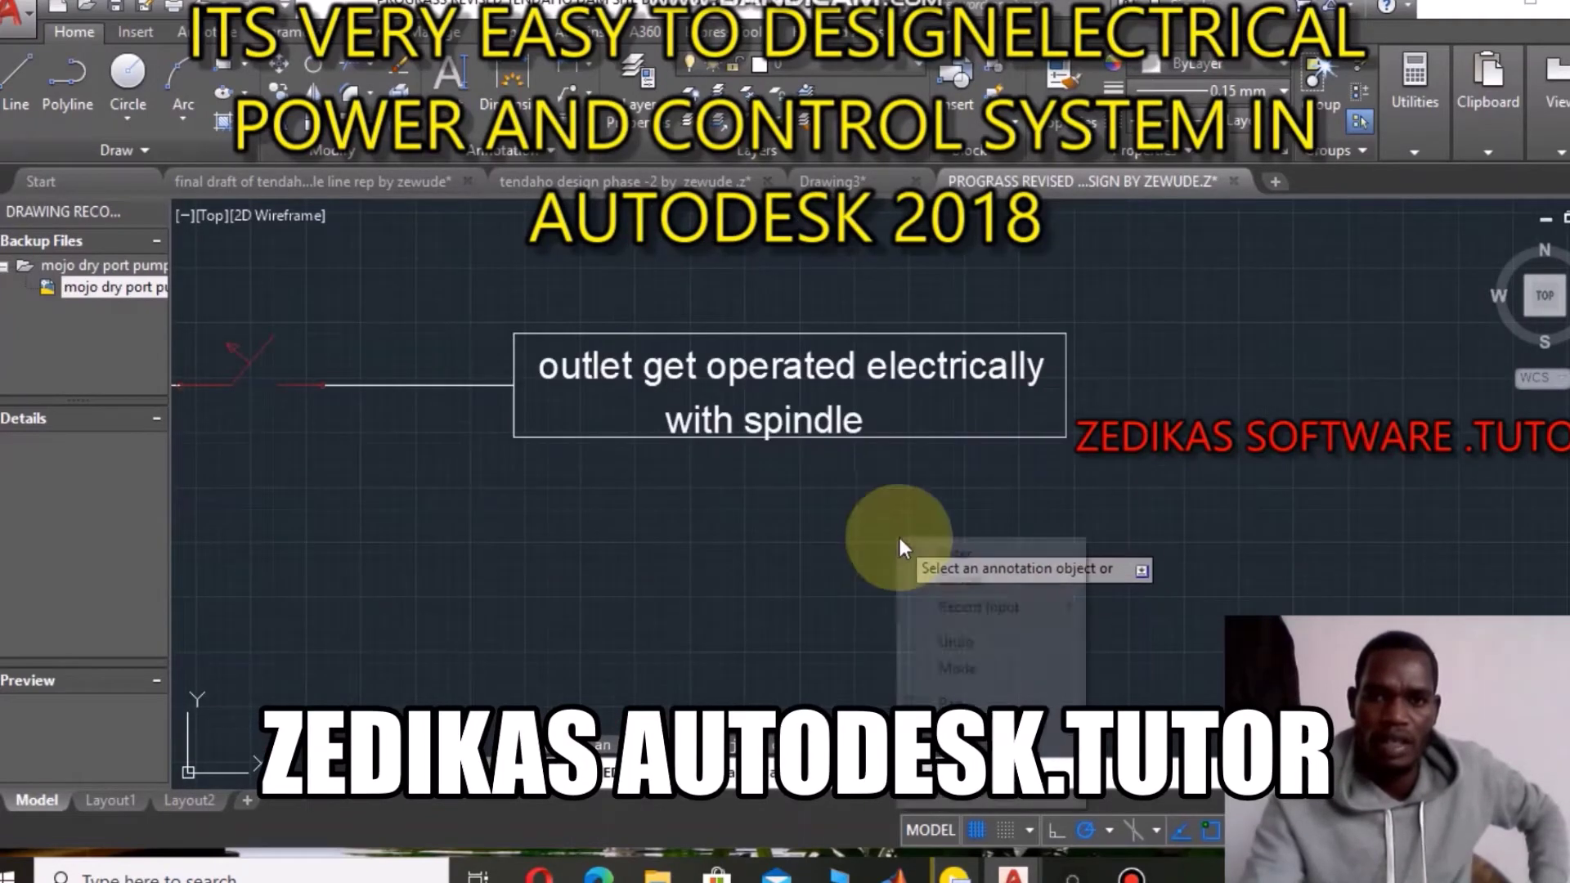
{"action": "left_click", "coordinate": [1003, 666]}
{"action": "mouse_move", "coordinate": [814, 635]}
{"action": "left_mouse_down"}
{"action": "mouse_move", "coordinate": [828, 504]}
{"action": "mouse_move", "coordinate": [813, 554]}
{"action": "left_mouse_up"}
{"action": "scroll", "coordinate": [806, 491], "scroll_direction": "down", "scroll_amount": 2}
{"action": "scroll", "coordinate": [785, 523], "scroll_direction": "down", "scroll_amount": 3}
{"action": "left_click_drag", "start_coordinate": [750, 494], "coordinate": [760, 474]}
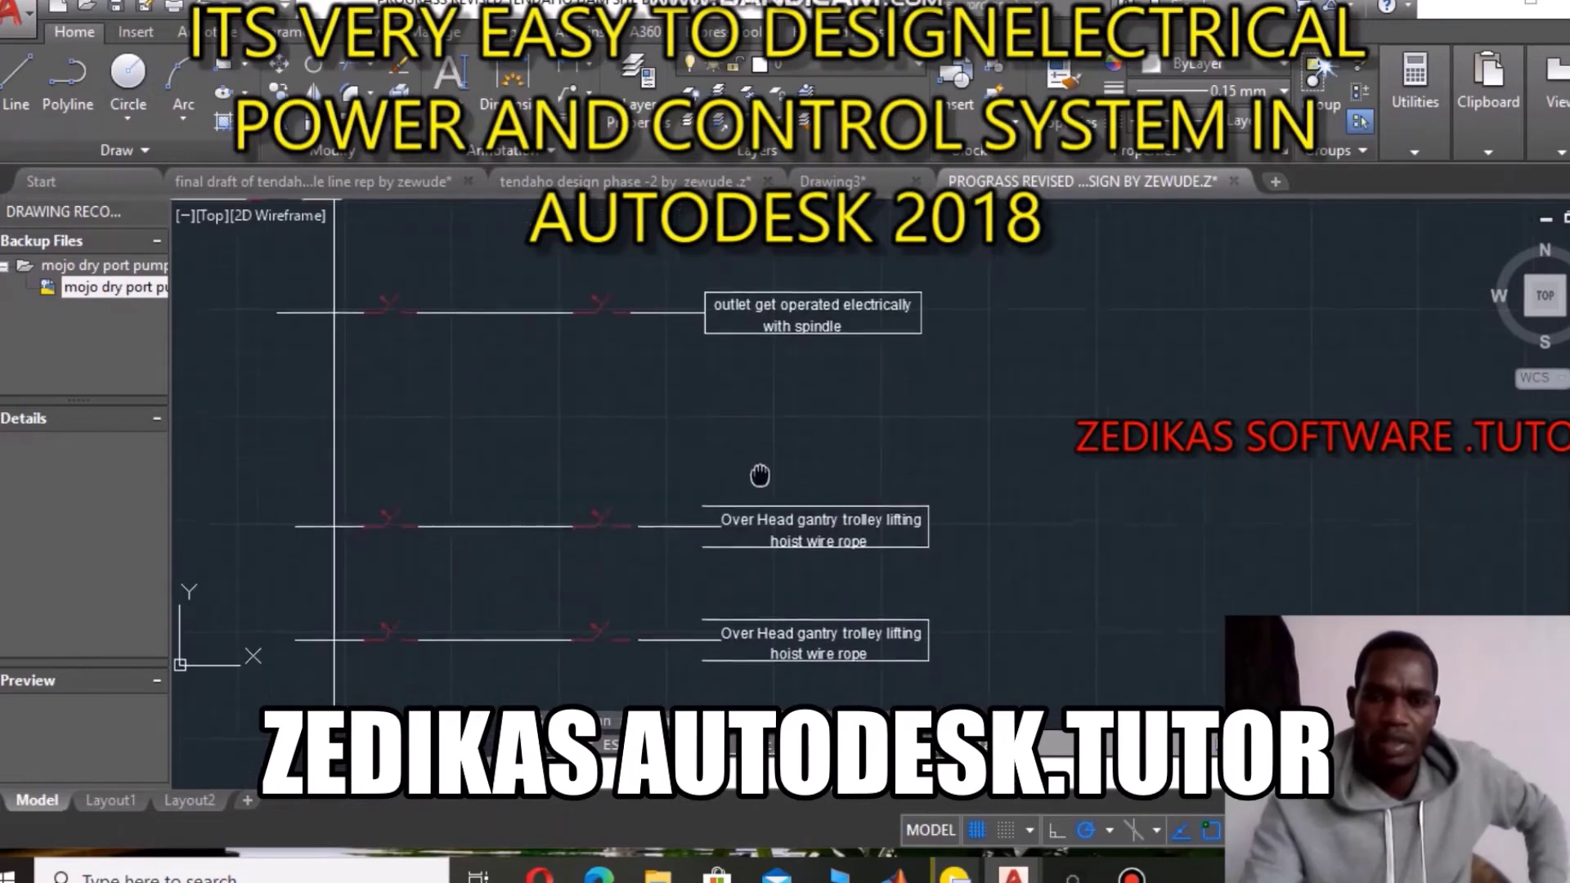
{"action": "right_click", "coordinate": [806, 426]}
{"action": "left_click", "coordinate": [855, 435]}
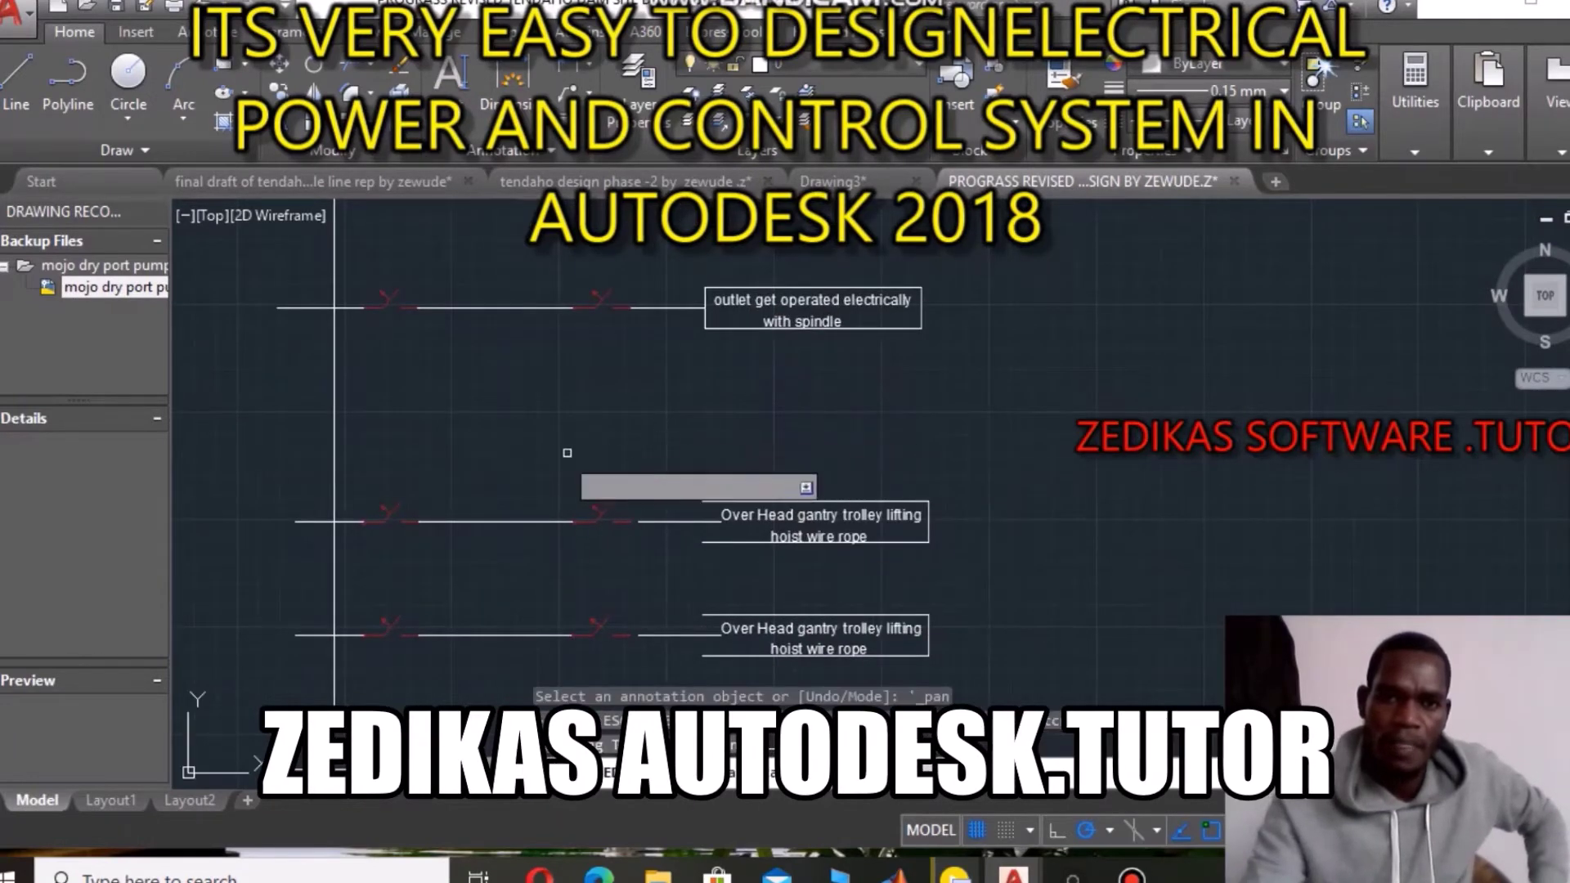
Draw a vertical line from above the first Over Head label to below the second, panning mid-line.
{"action": "left_click", "coordinate": [16, 78]}
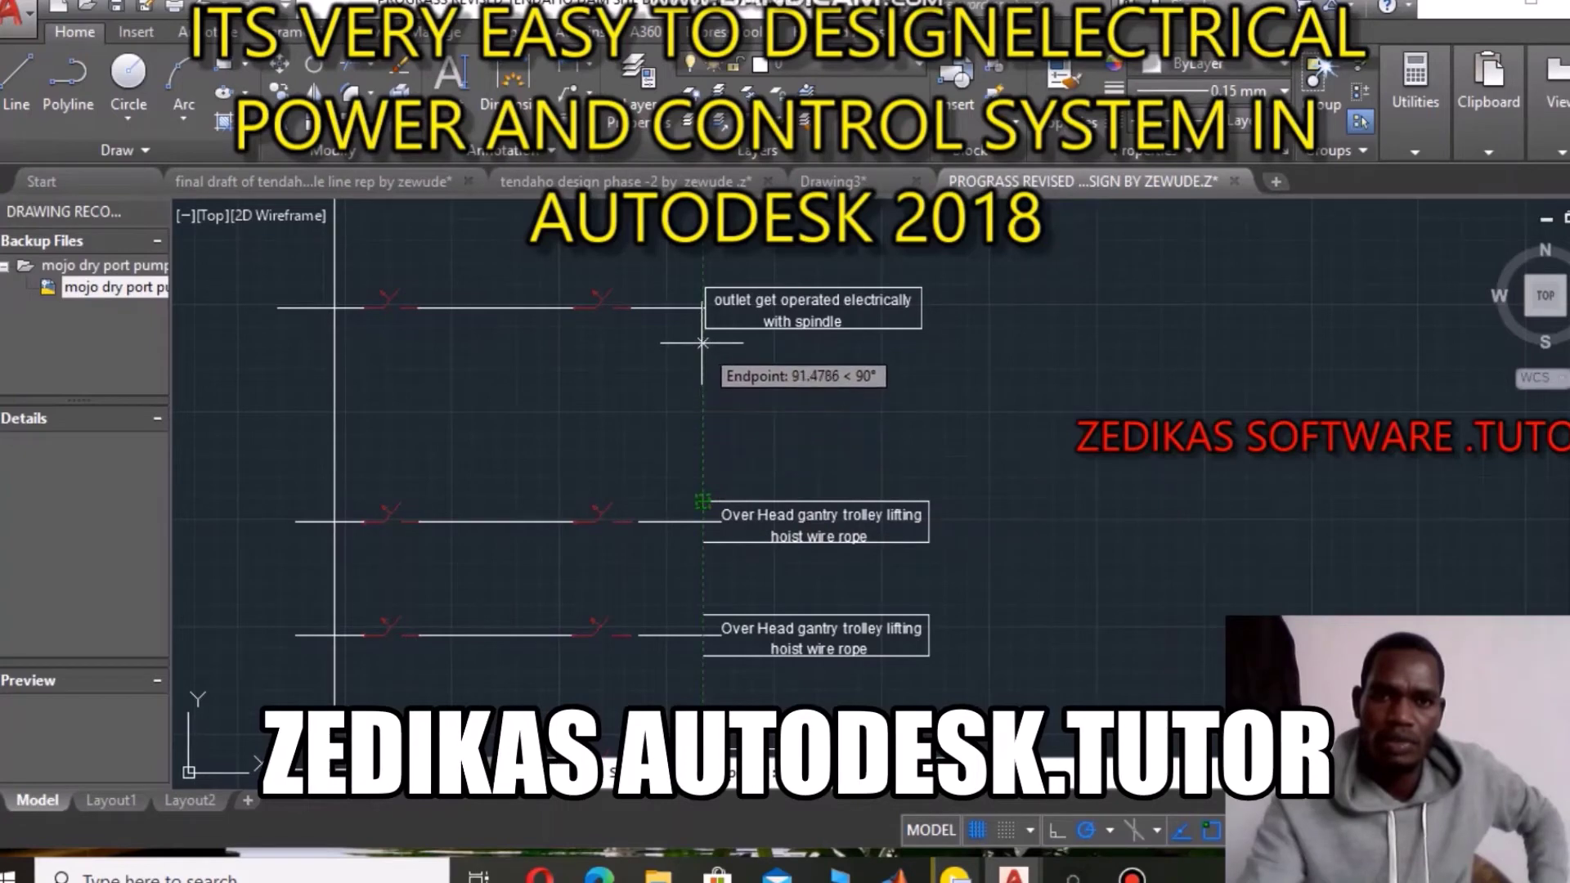
{"action": "left_click", "coordinate": [703, 441]}
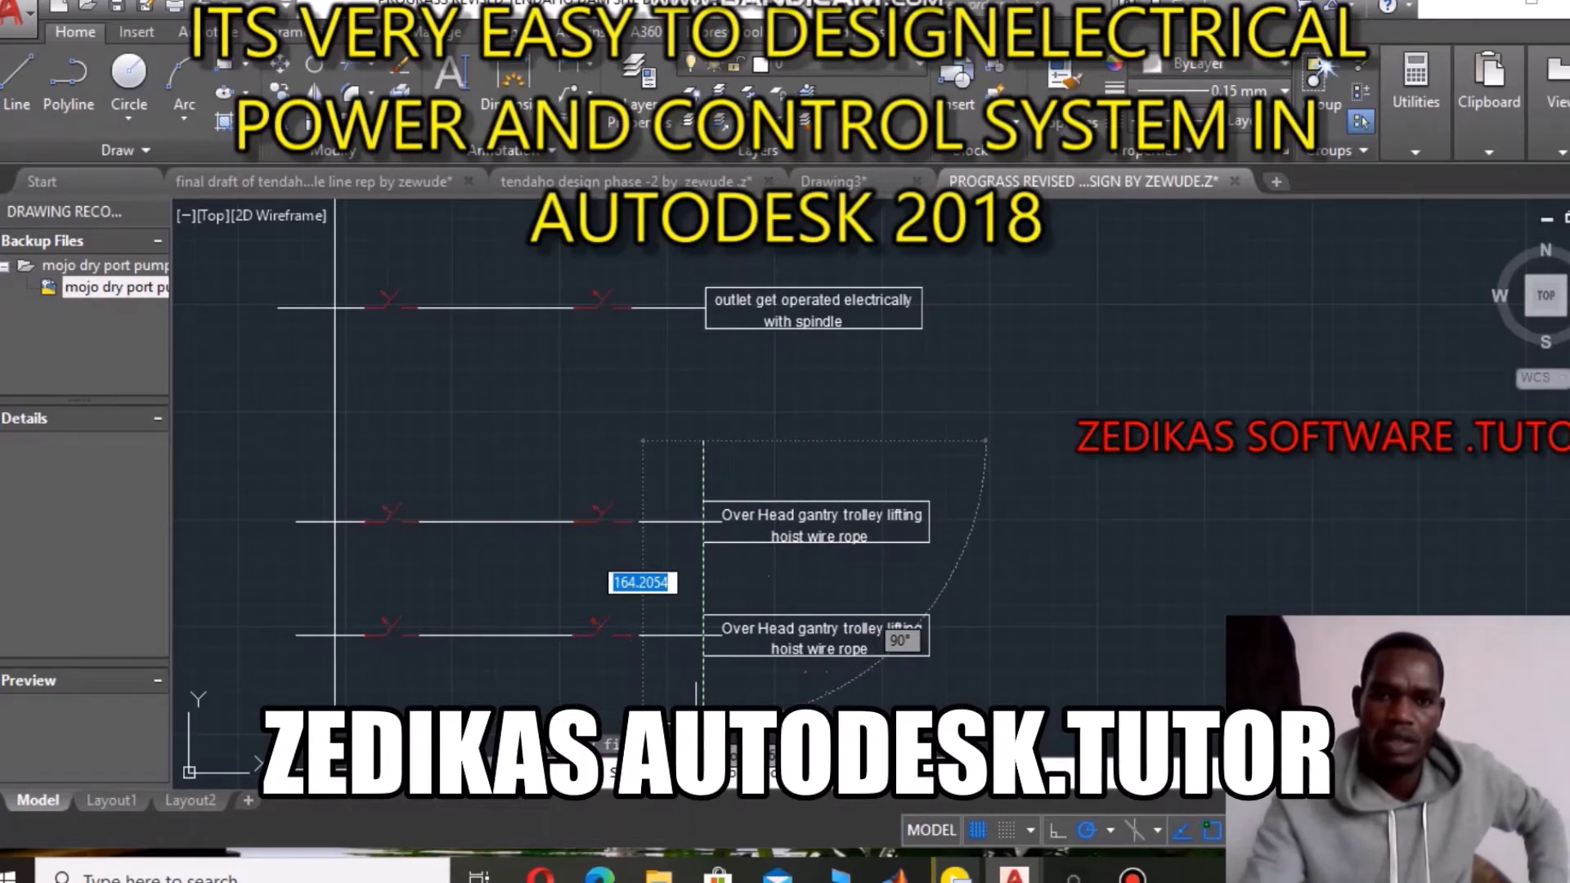
{"action": "right_click", "coordinate": [700, 720]}
{"action": "left_click", "coordinate": [739, 617]}
{"action": "left_click_drag", "start_coordinate": [739, 512], "coordinate": [651, 245]}
{"action": "right_click", "coordinate": [636, 436]}
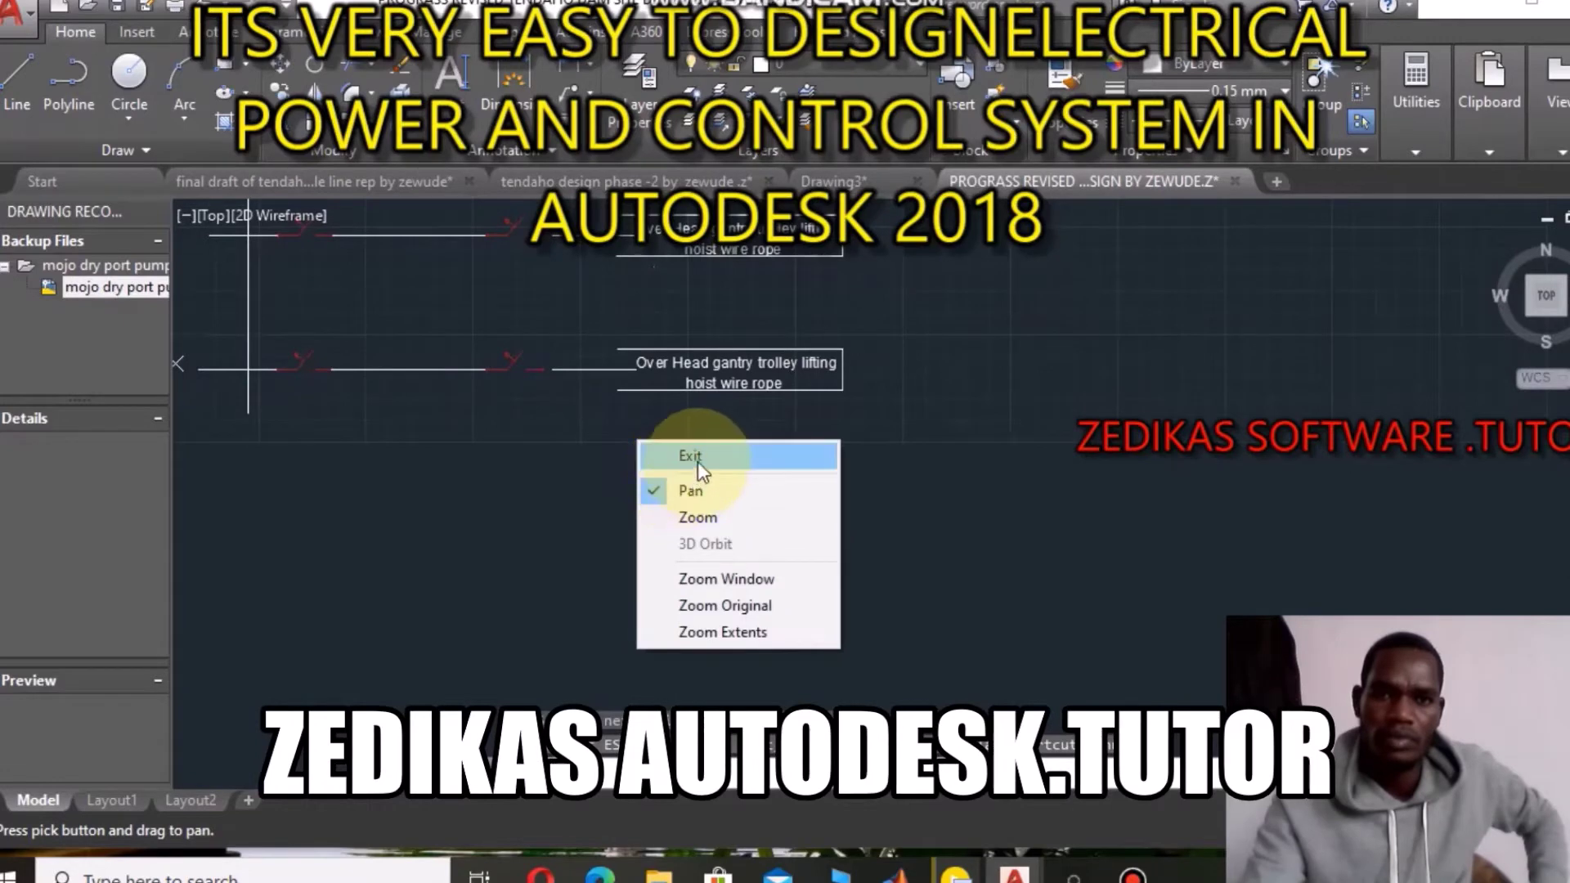
{"action": "left_click", "coordinate": [695, 452]}
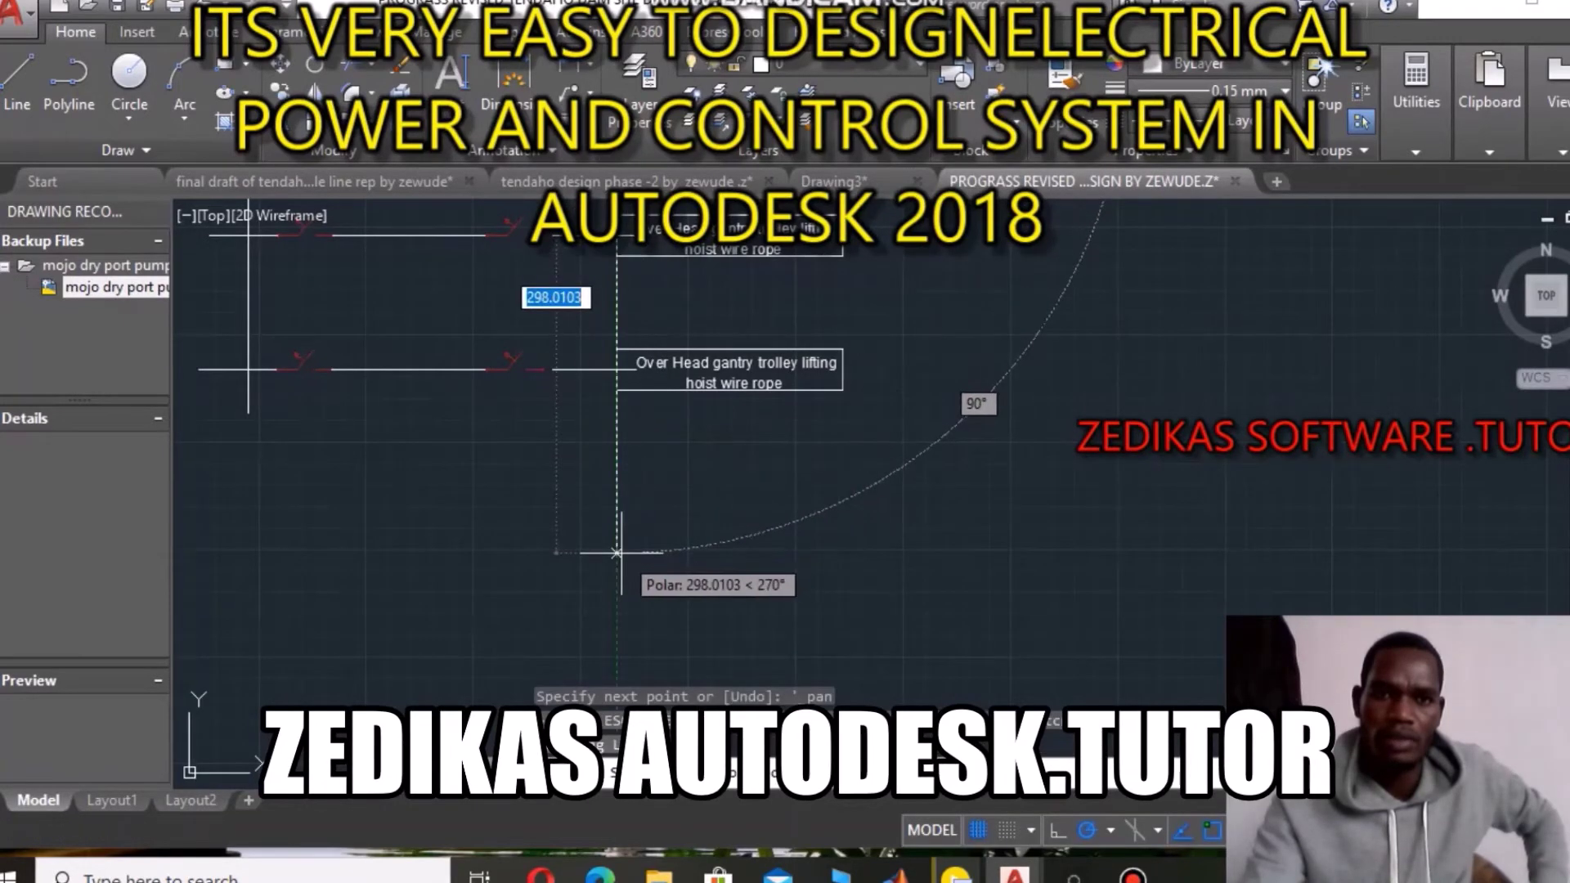
{"action": "left_click", "coordinate": [618, 554]}
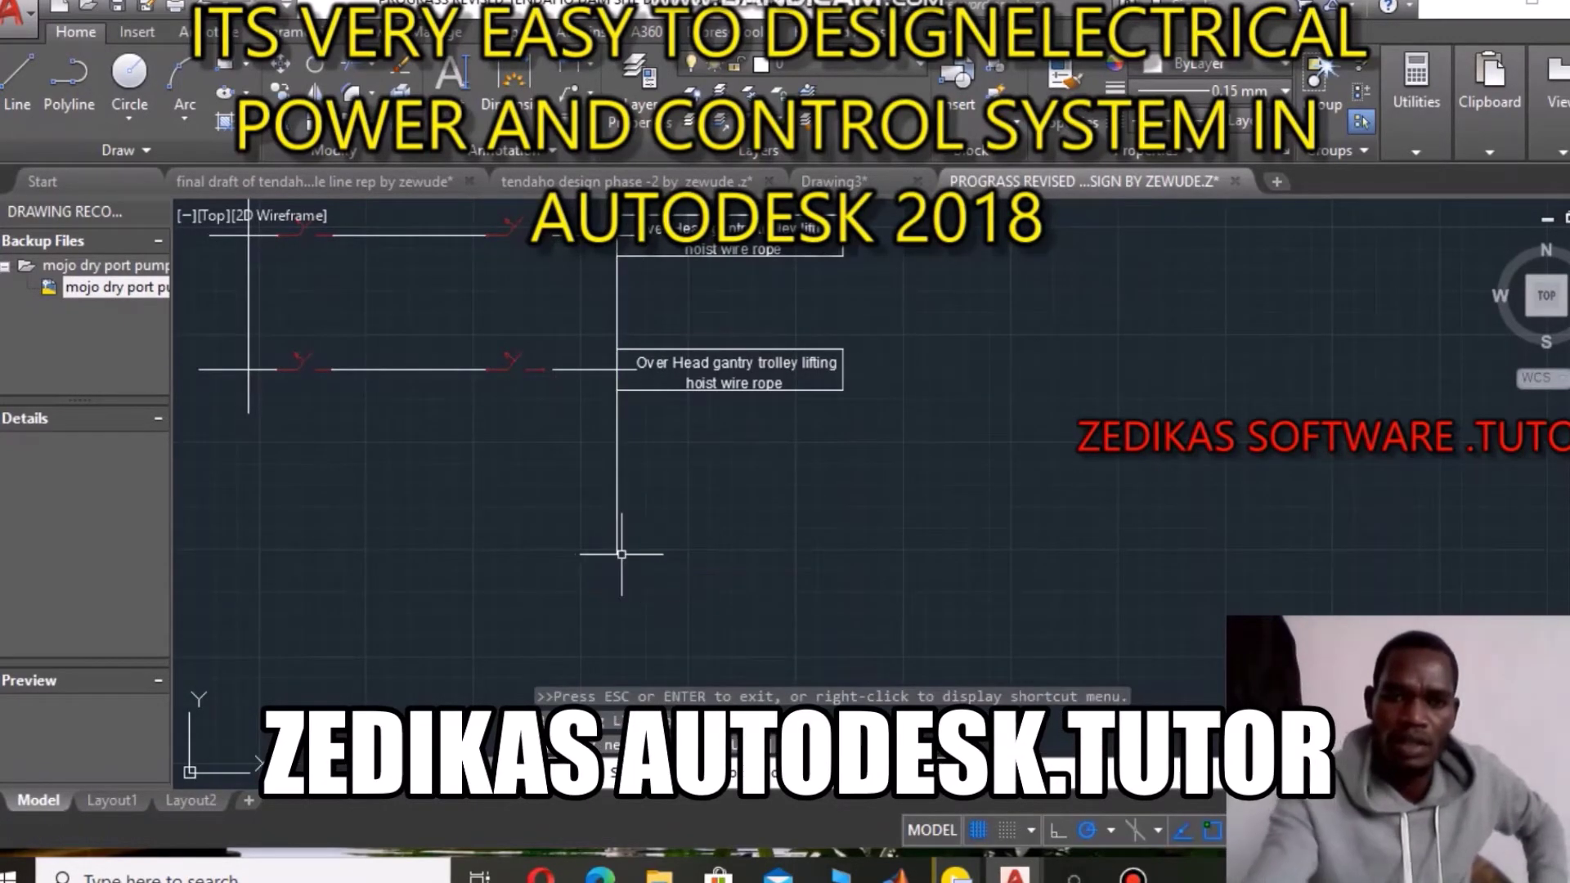
{"action": "scroll", "coordinate": [605, 420], "scroll_direction": "up", "scroll_amount": 3}
{"action": "scroll", "coordinate": [573, 384], "scroll_direction": "up", "scroll_amount": 5}
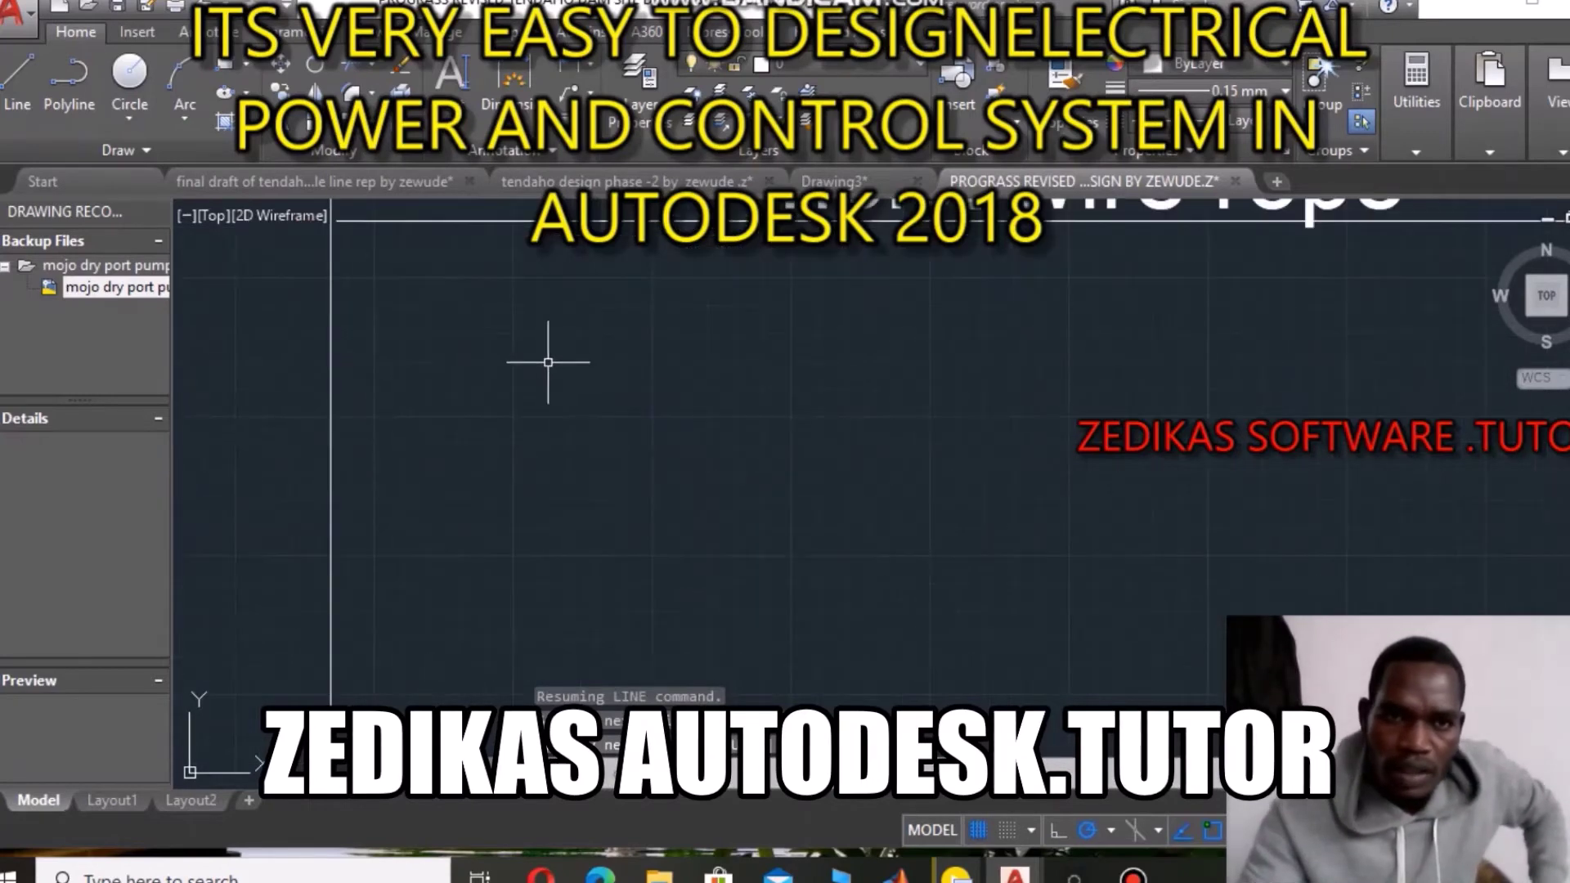
{"action": "scroll", "coordinate": [426, 326], "scroll_direction": "down", "scroll_amount": 5}
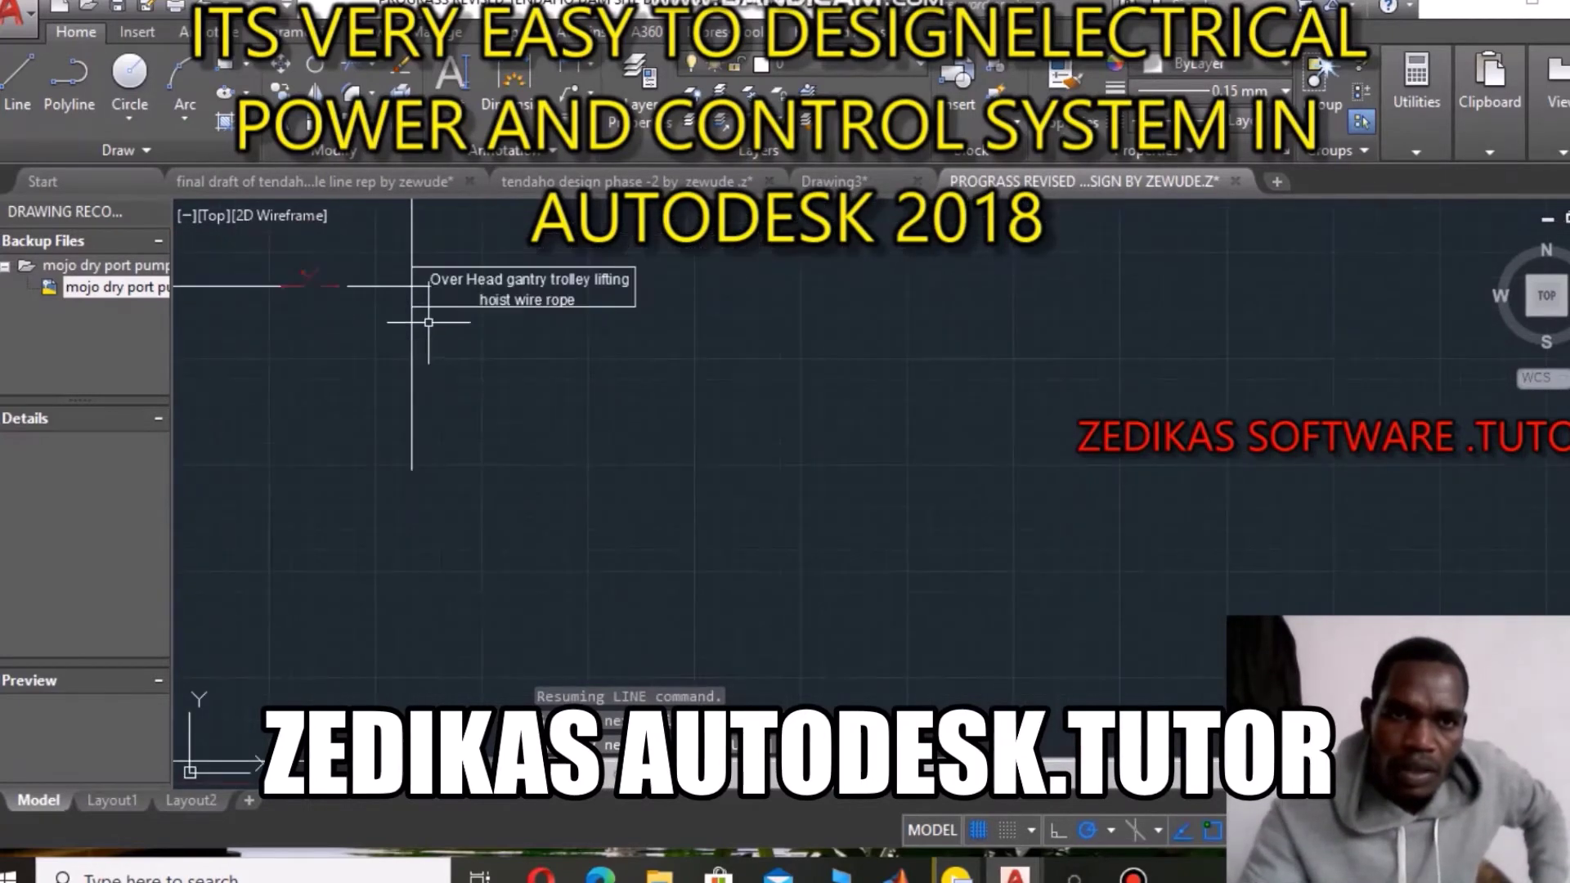
Start lines beside the gantry hoist label box, then abandon them.
{"action": "left_click", "coordinate": [19, 75]}
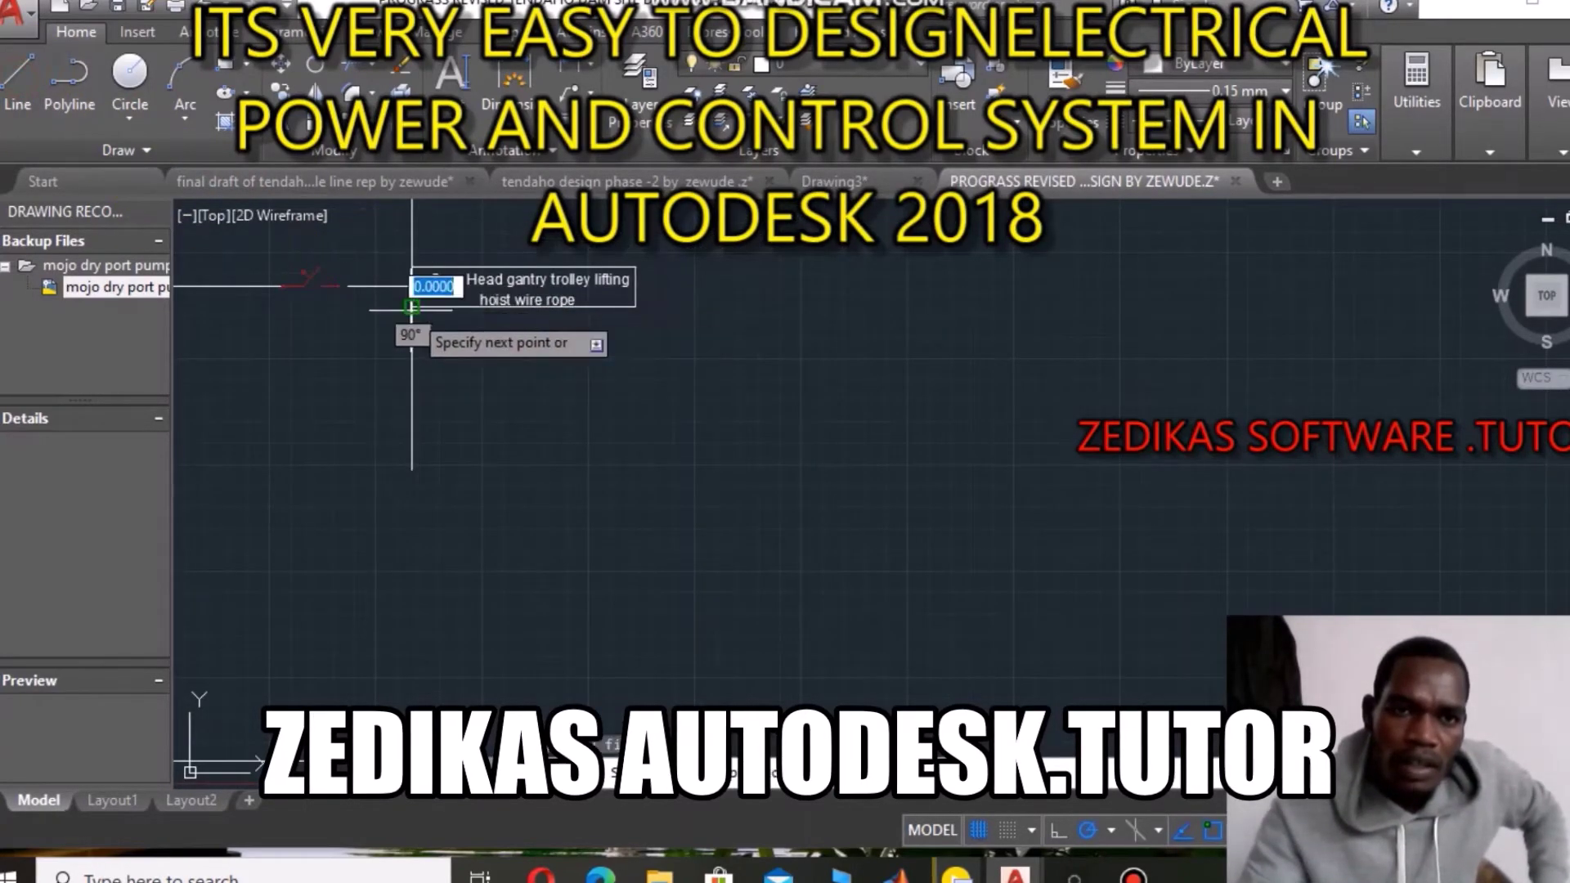
{"action": "left_click", "coordinate": [350, 306]}
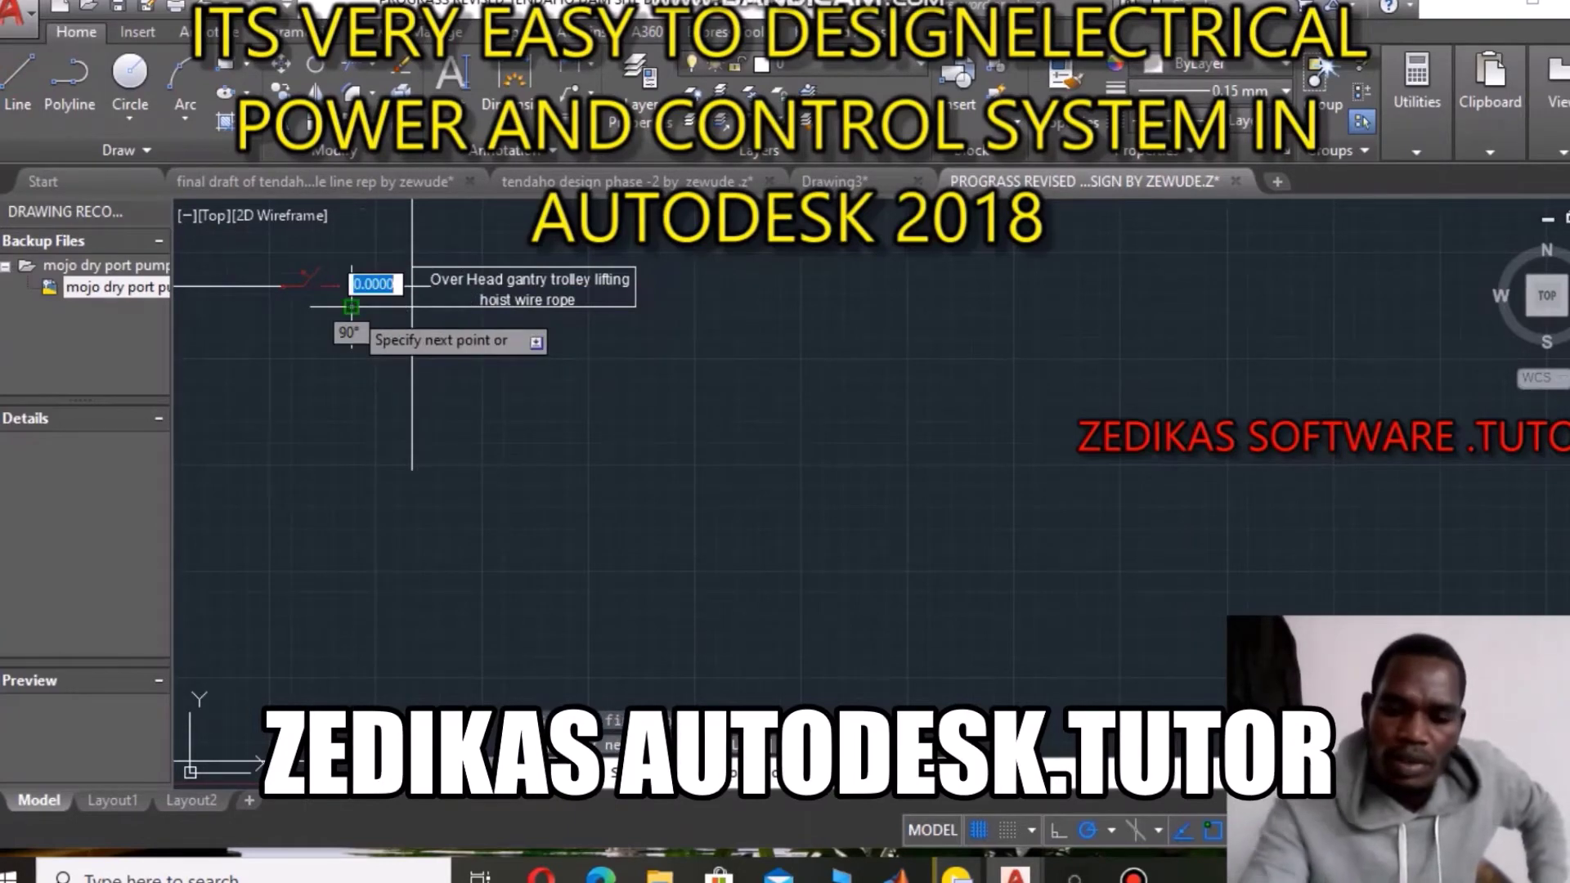
{"action": "left_click", "coordinate": [351, 309]}
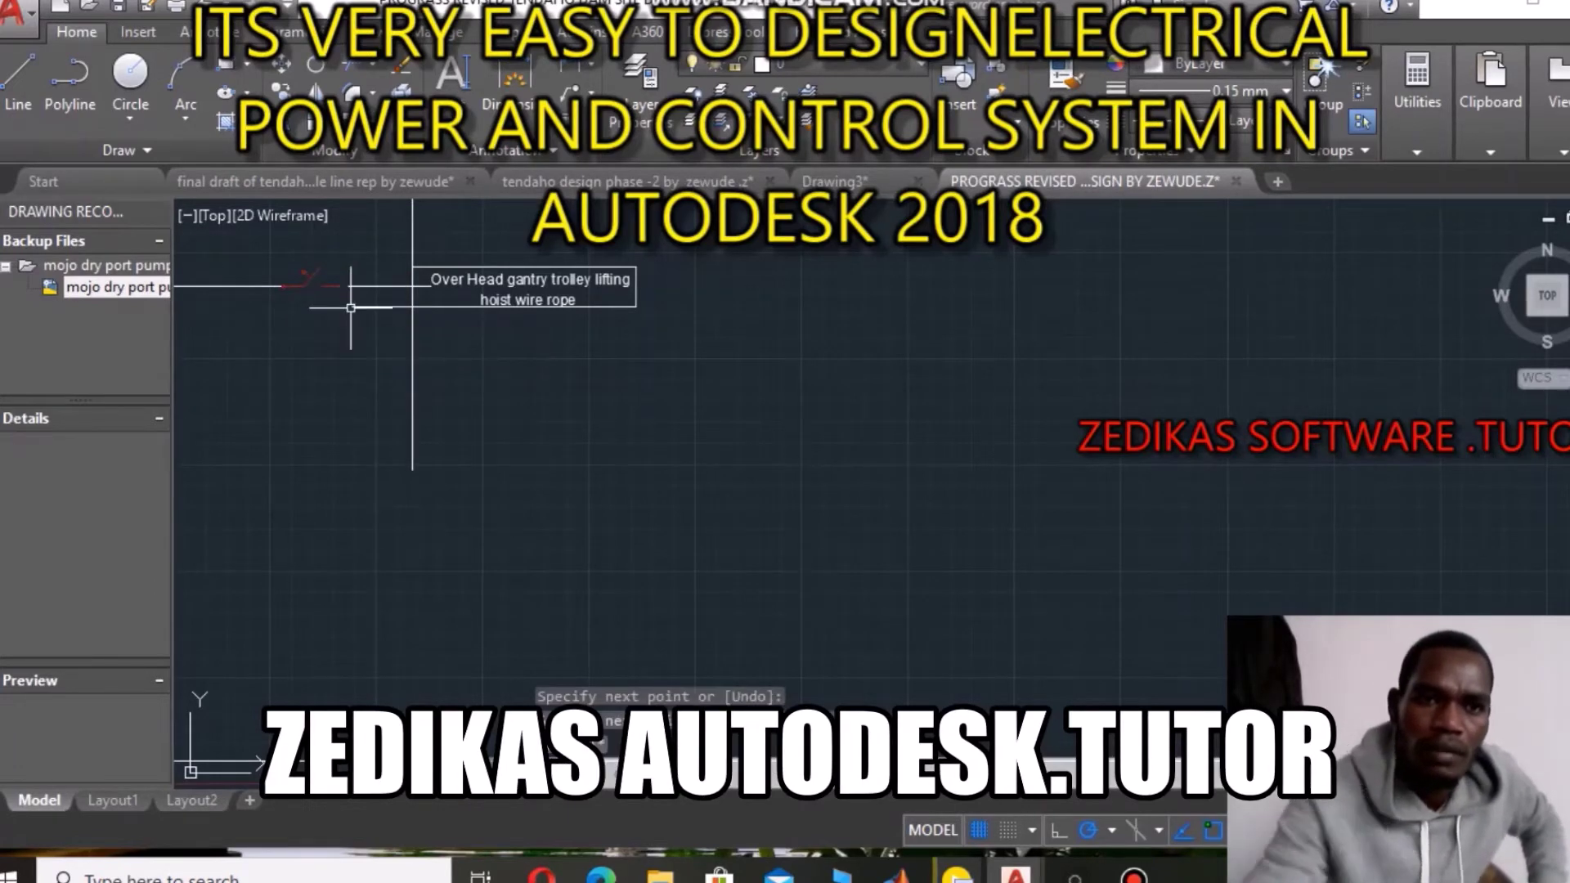
{"action": "scroll", "coordinate": [434, 276], "scroll_direction": "up", "scroll_amount": 4}
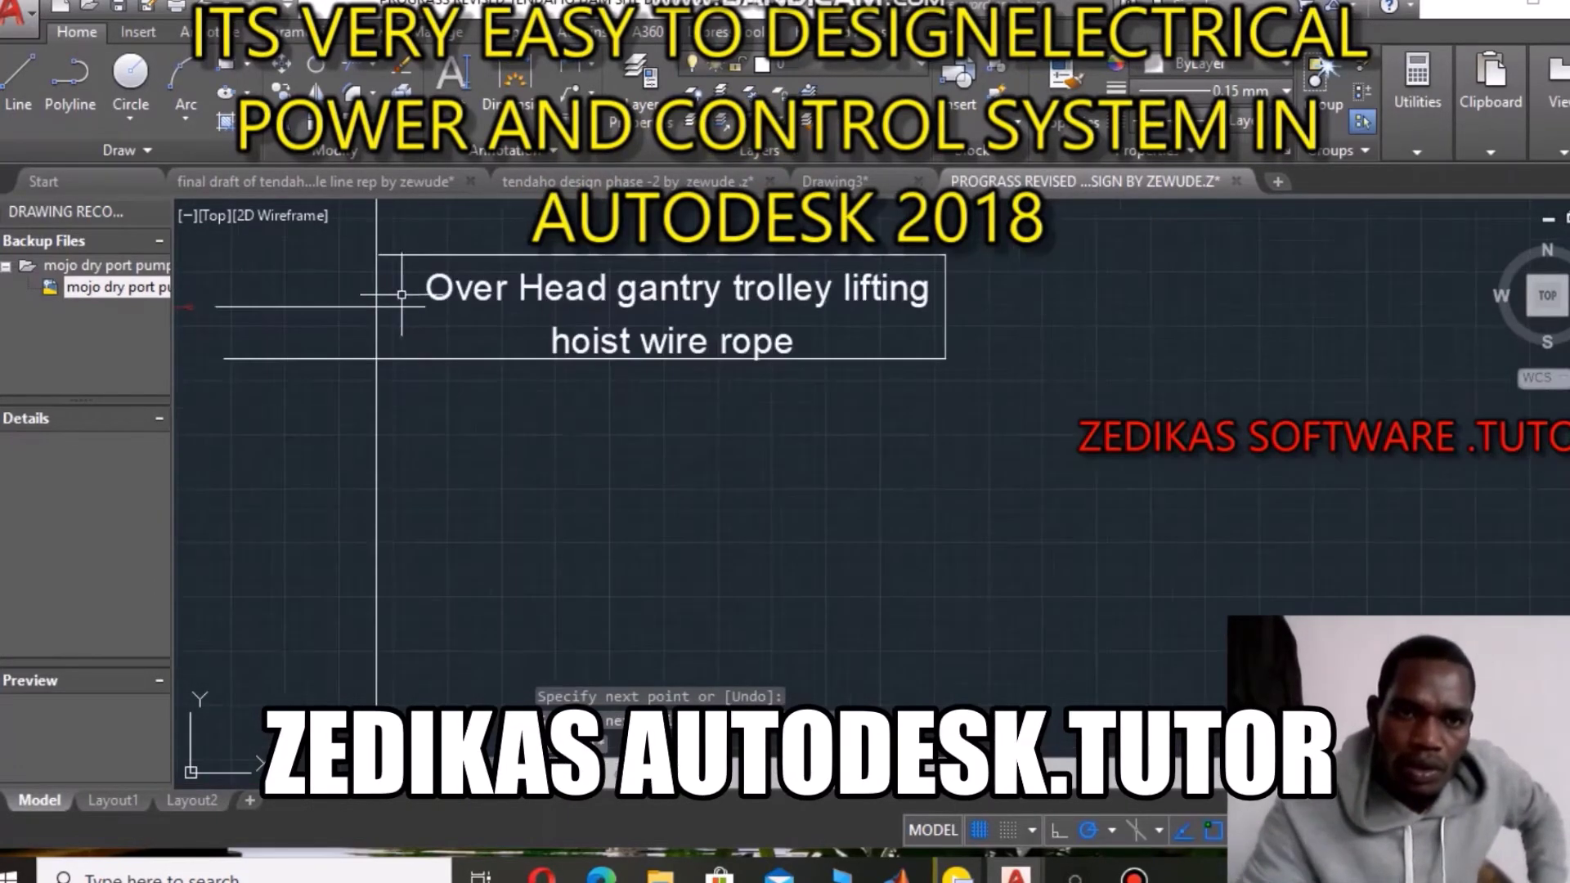
{"action": "scroll", "coordinate": [377, 261], "scroll_direction": "up", "scroll_amount": 2}
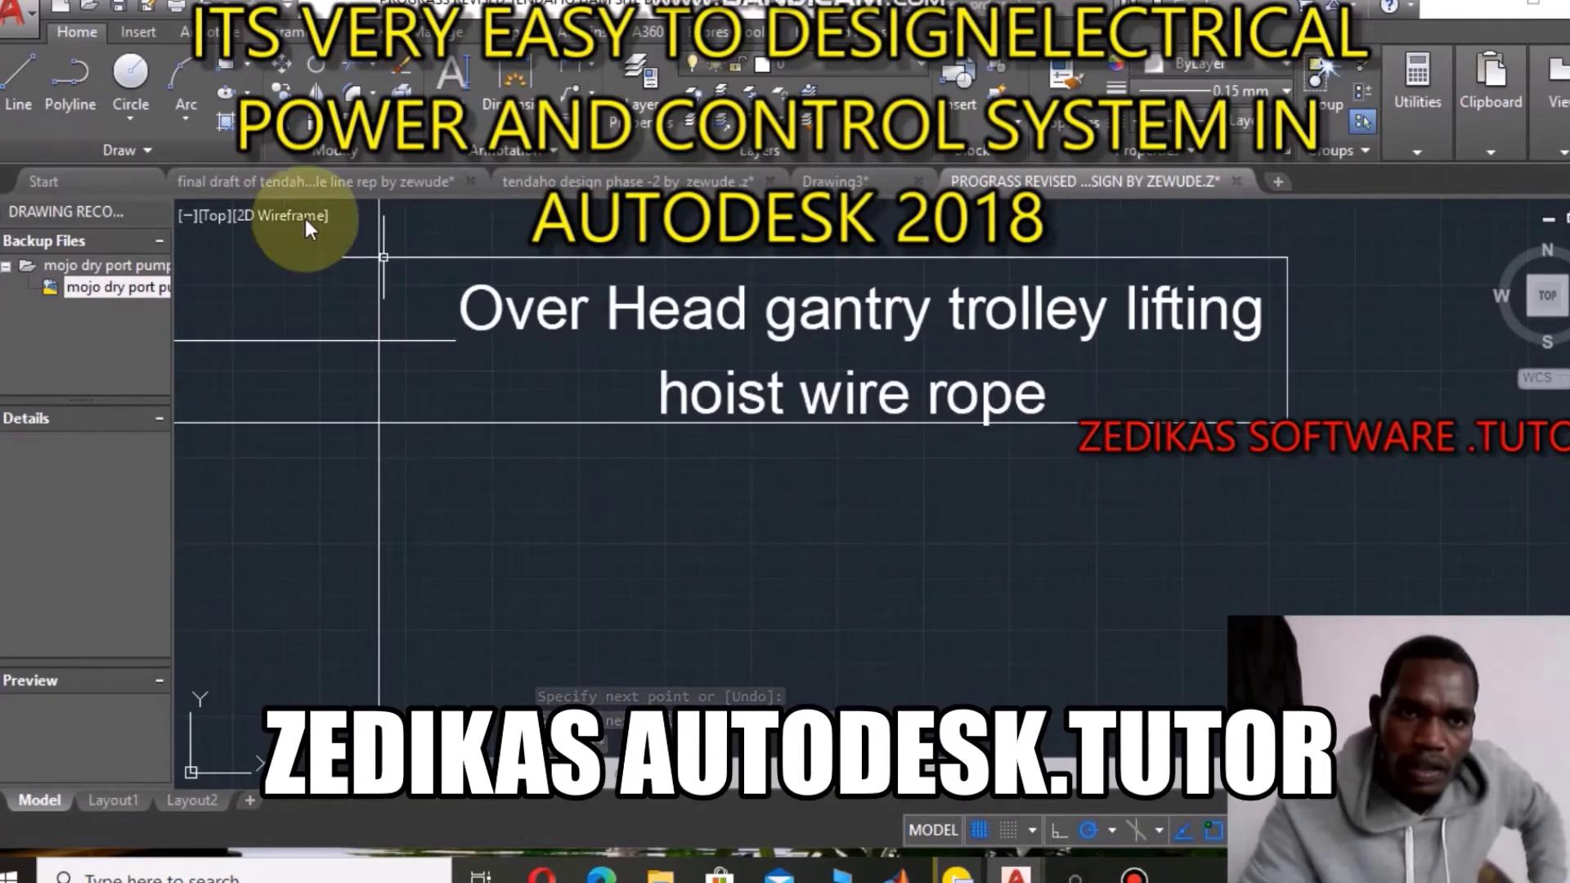
{"action": "left_click", "coordinate": [9, 84]}
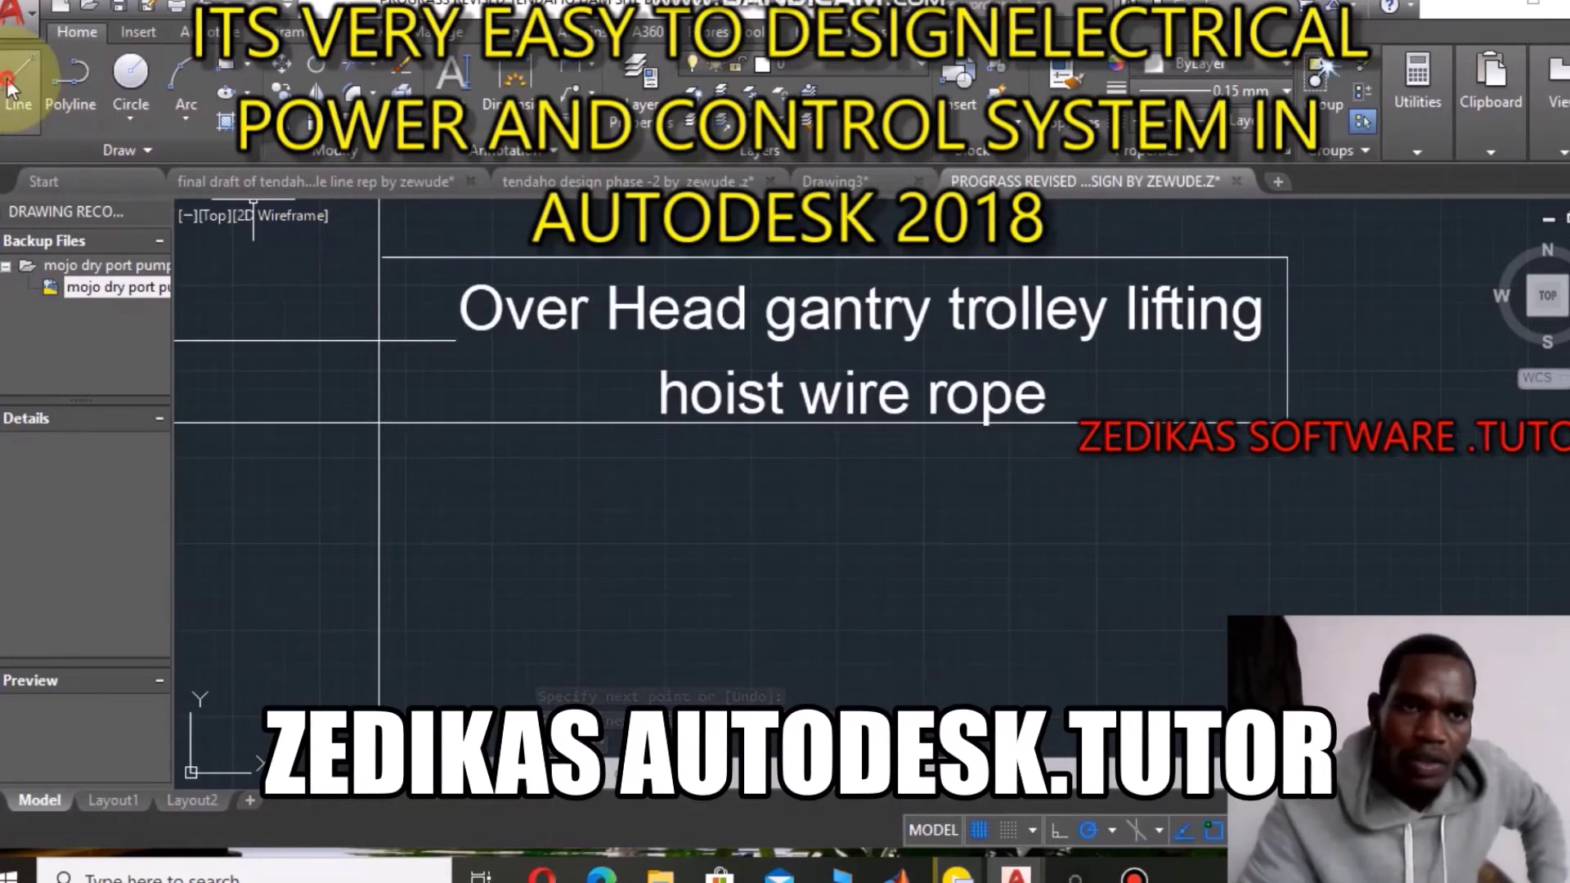
{"action": "left_click", "coordinate": [378, 258]}
{"action": "key", "text": "Return"}
{"action": "key", "text": "Return"}
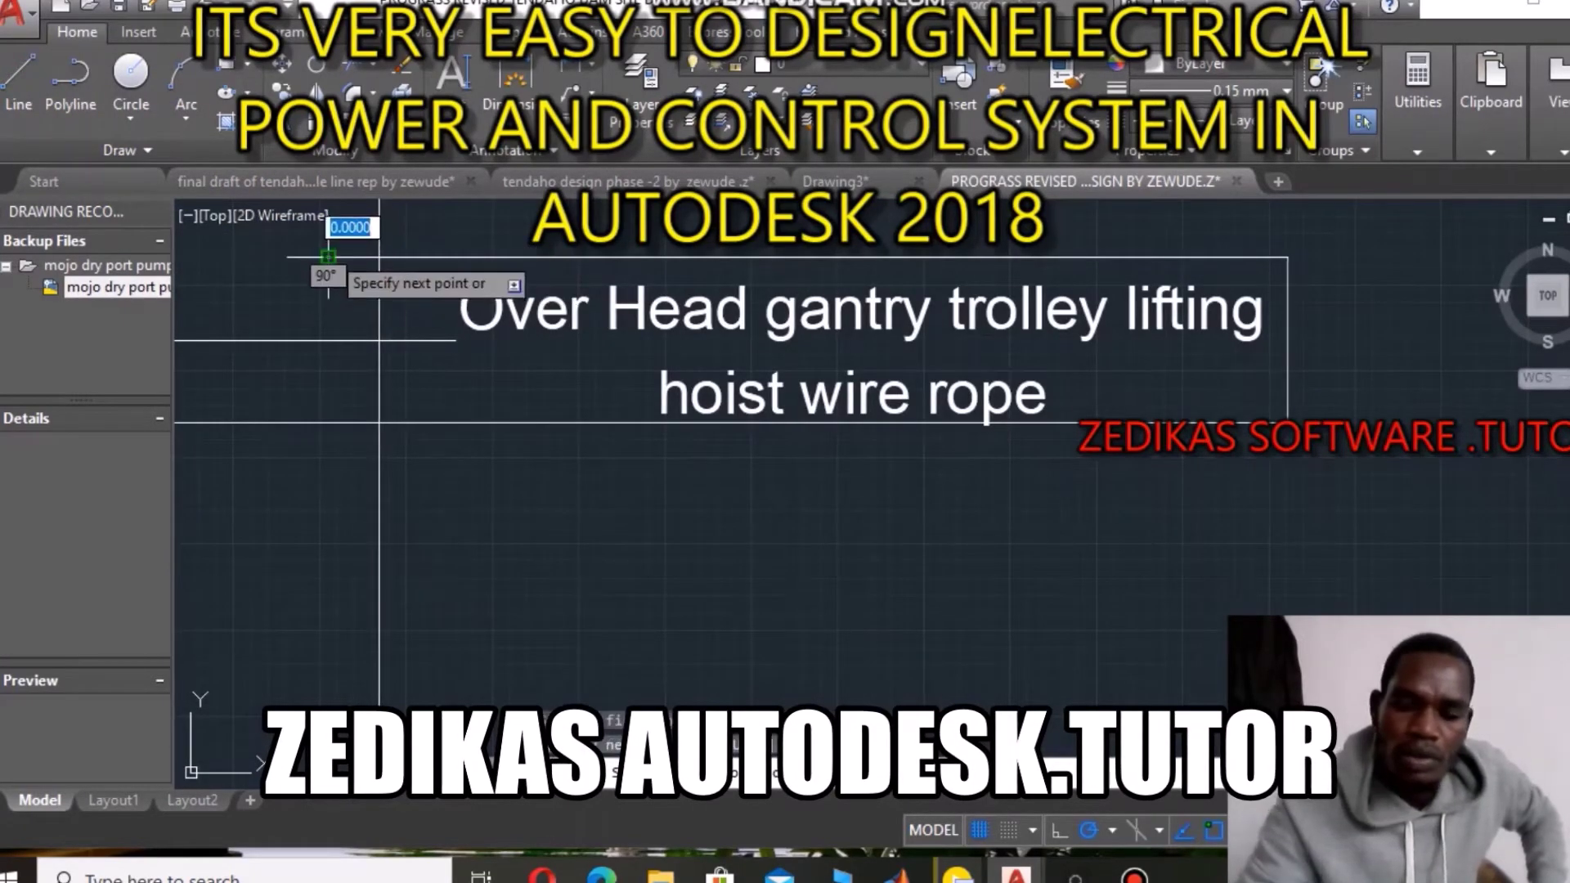
Draw the vertical line from the box's top corner down past its lower edge.
{"action": "scroll", "coordinate": [384, 262], "scroll_direction": "down", "scroll_amount": 1}
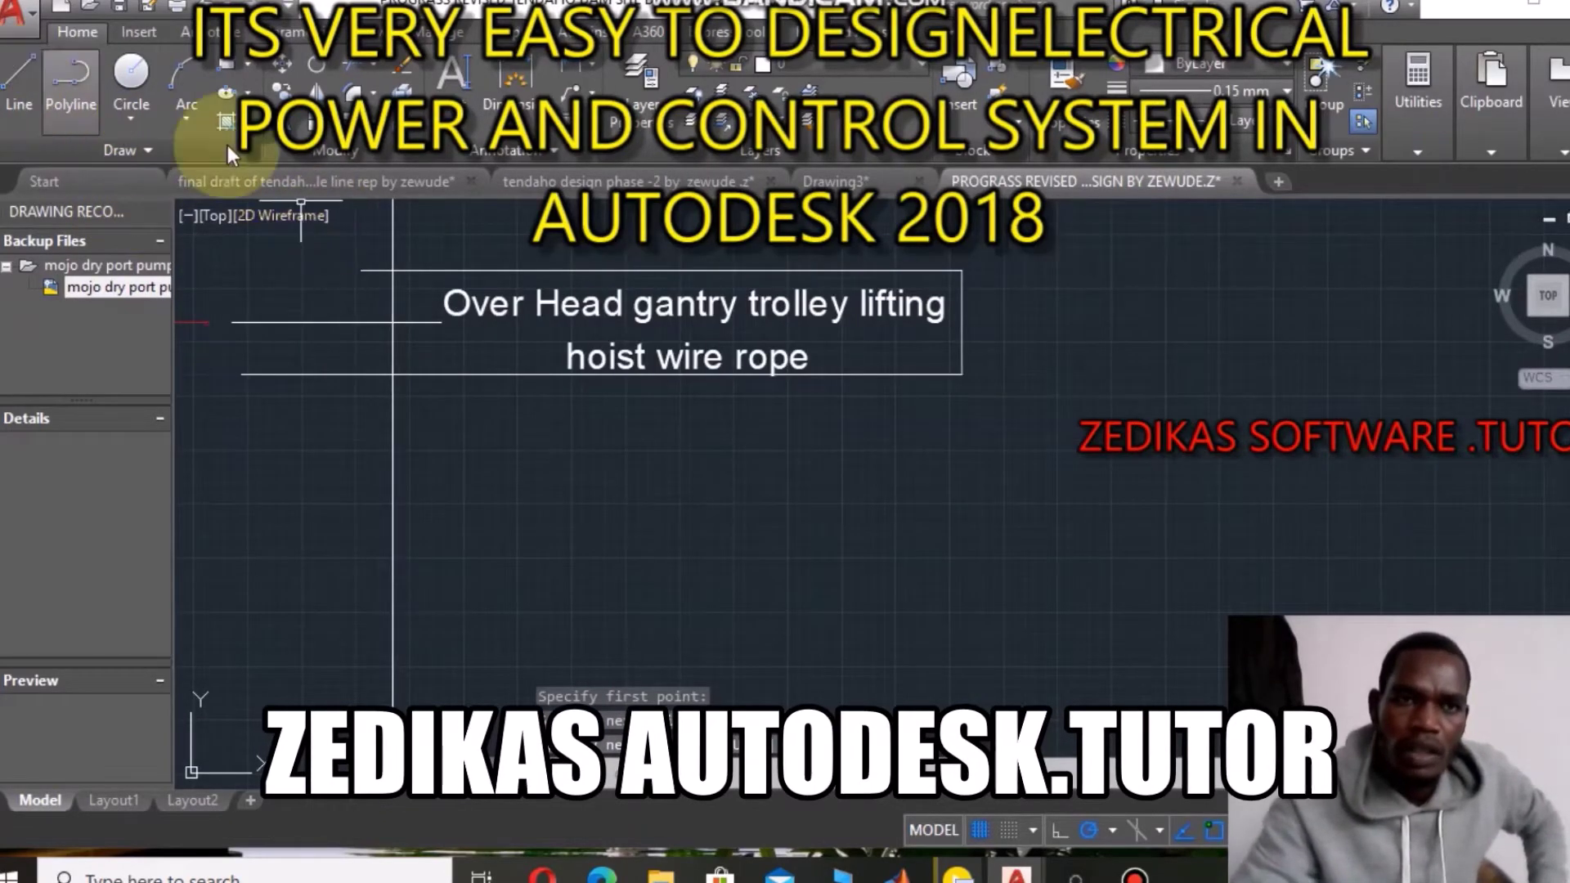
{"action": "scroll", "coordinate": [379, 249], "scroll_direction": "up", "scroll_amount": 3}
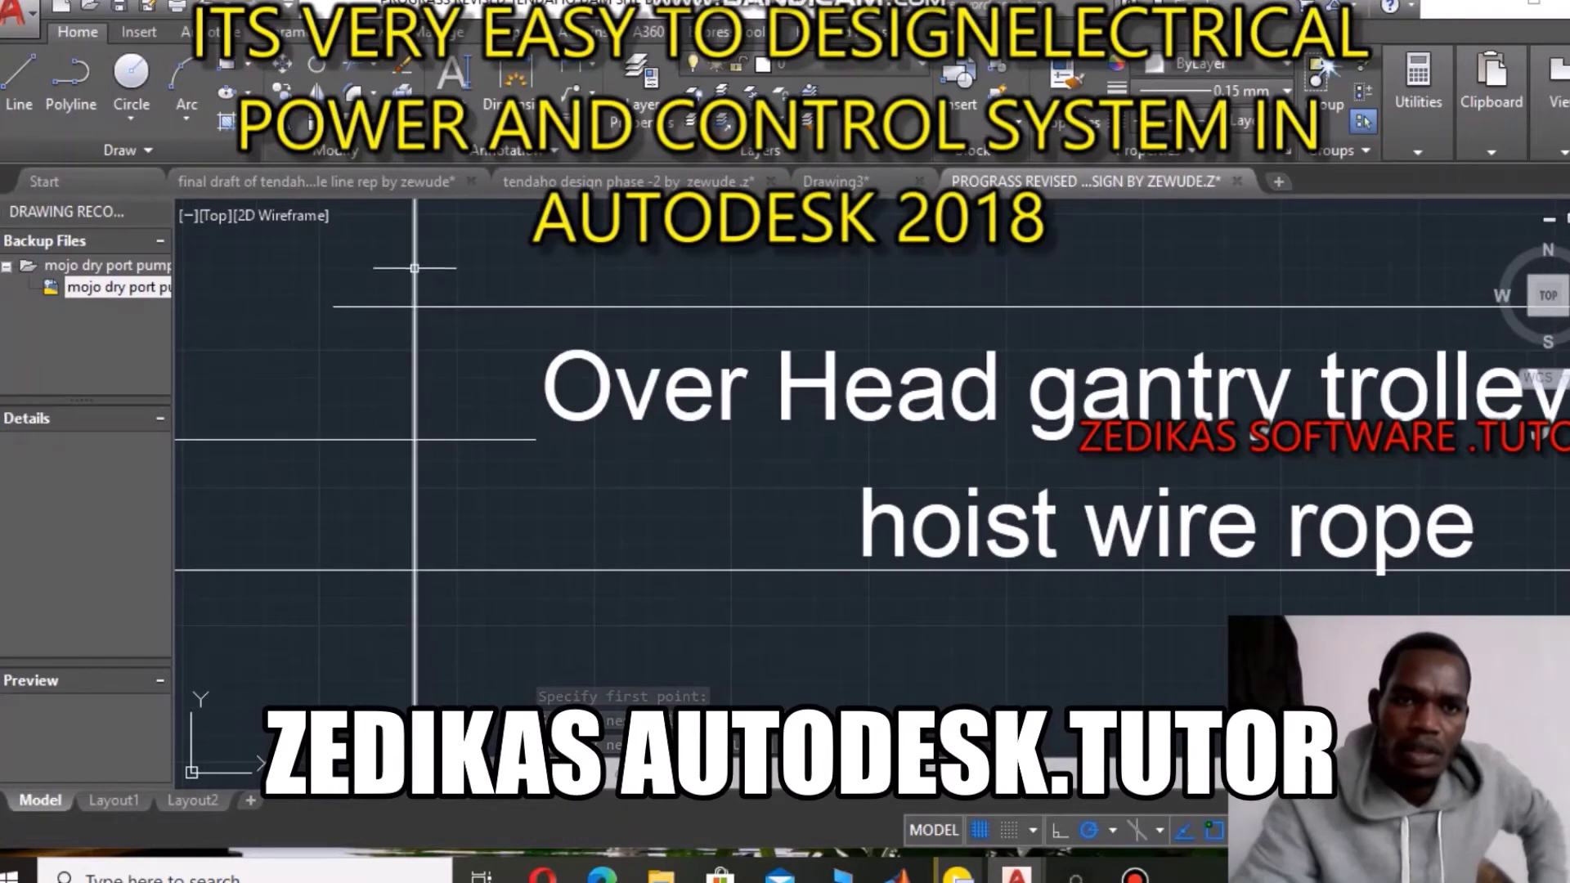
{"action": "left_click", "coordinate": [417, 264]}
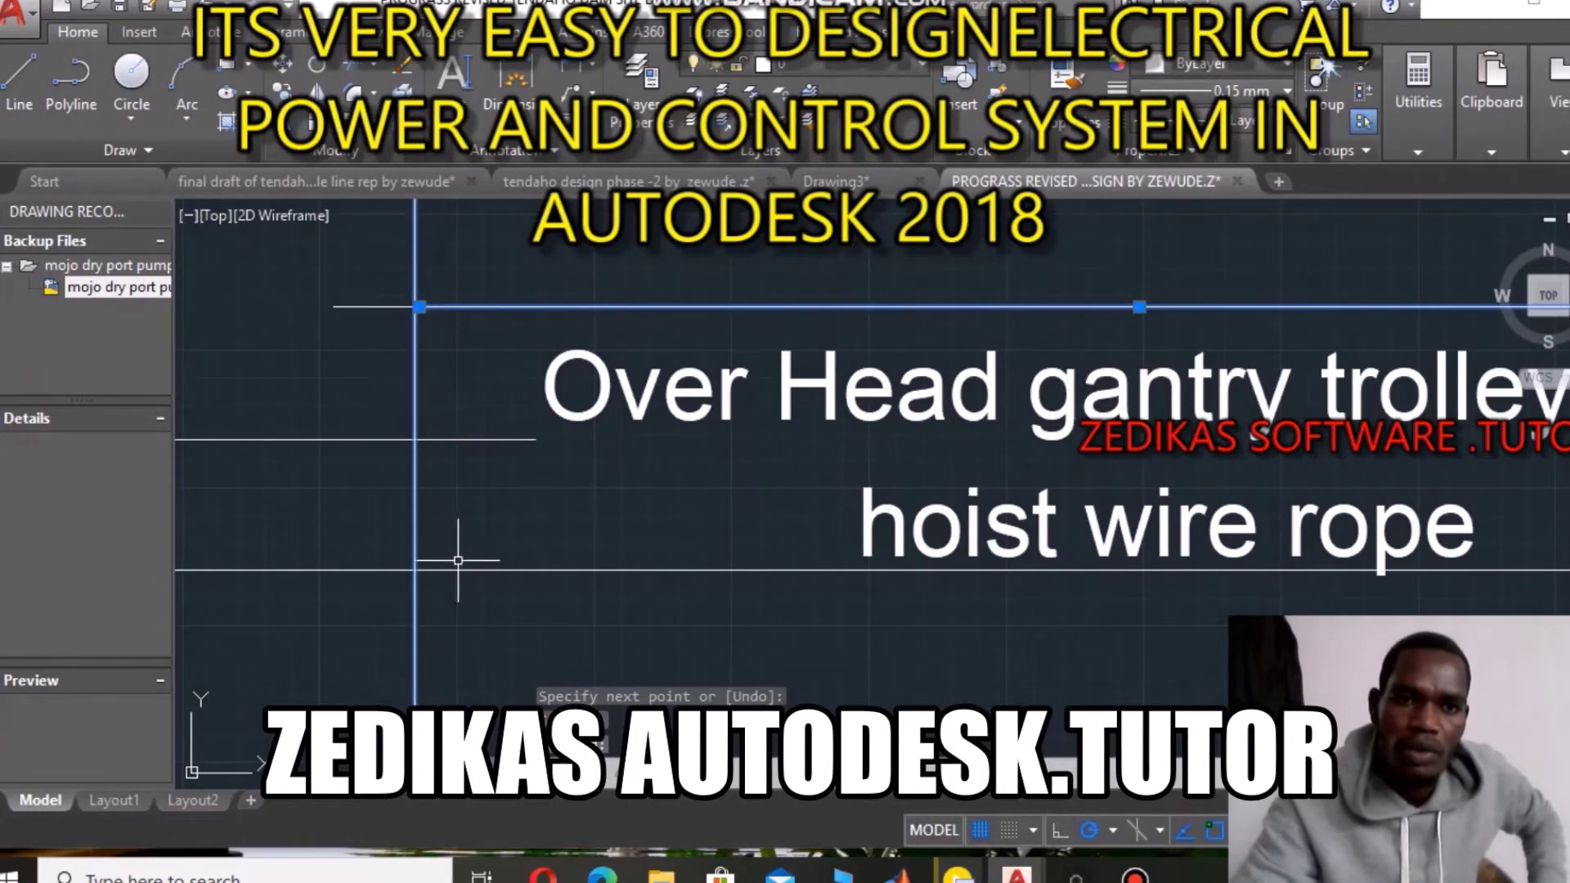
{"action": "key", "text": "Escape"}
{"action": "left_click", "coordinate": [456, 561]}
{"action": "left_click", "coordinate": [461, 570]}
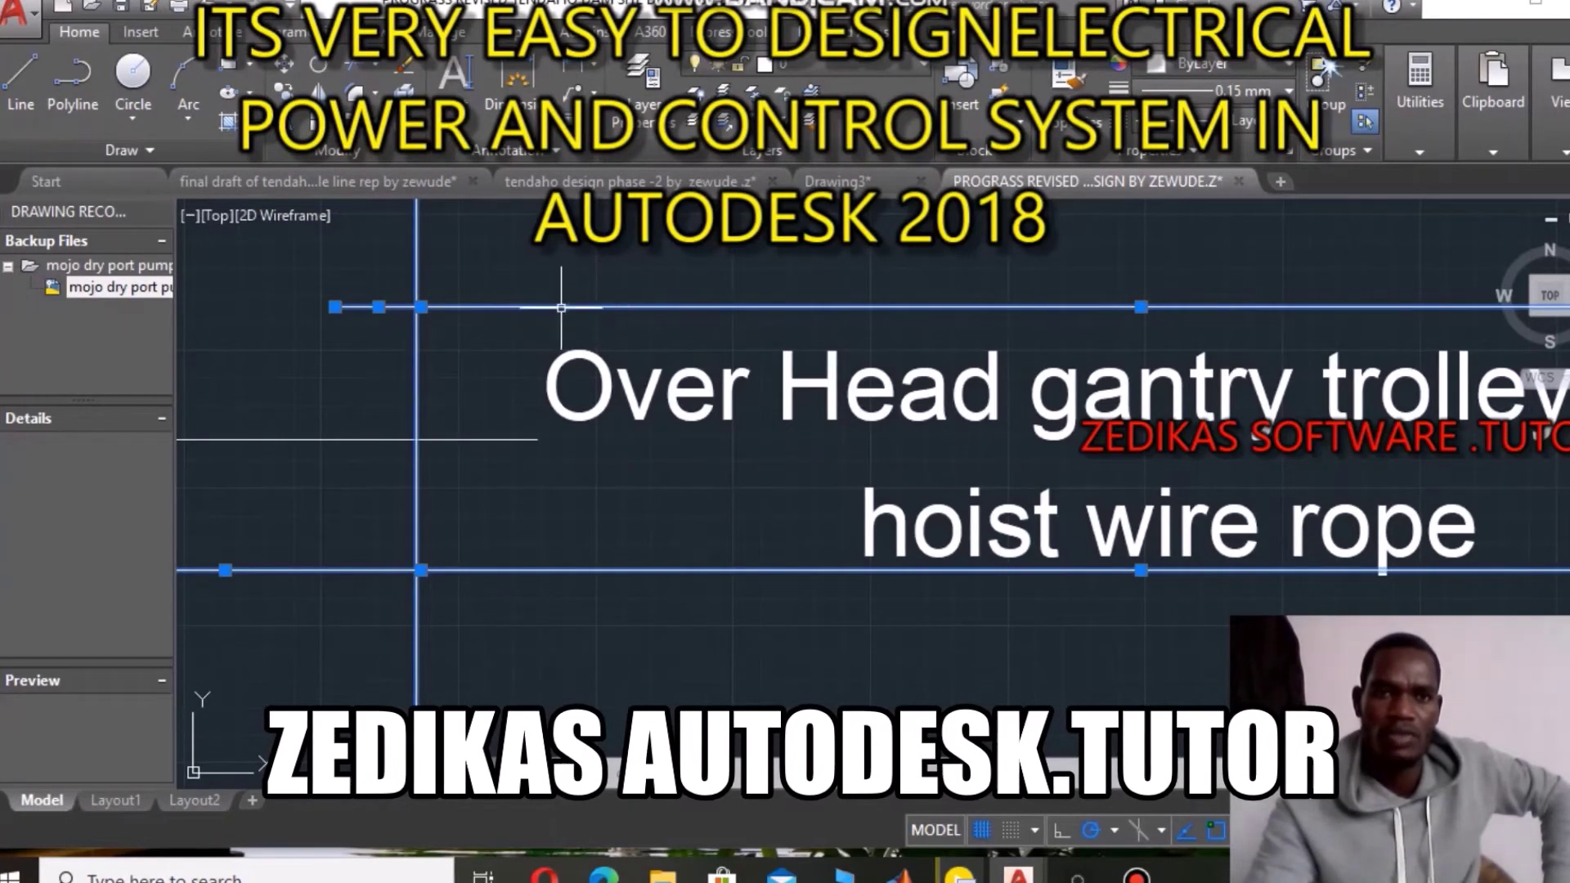
Trim the vertical line's ends above and below the box, and the lower line's left stub.
{"action": "left_click", "coordinate": [364, 106]}
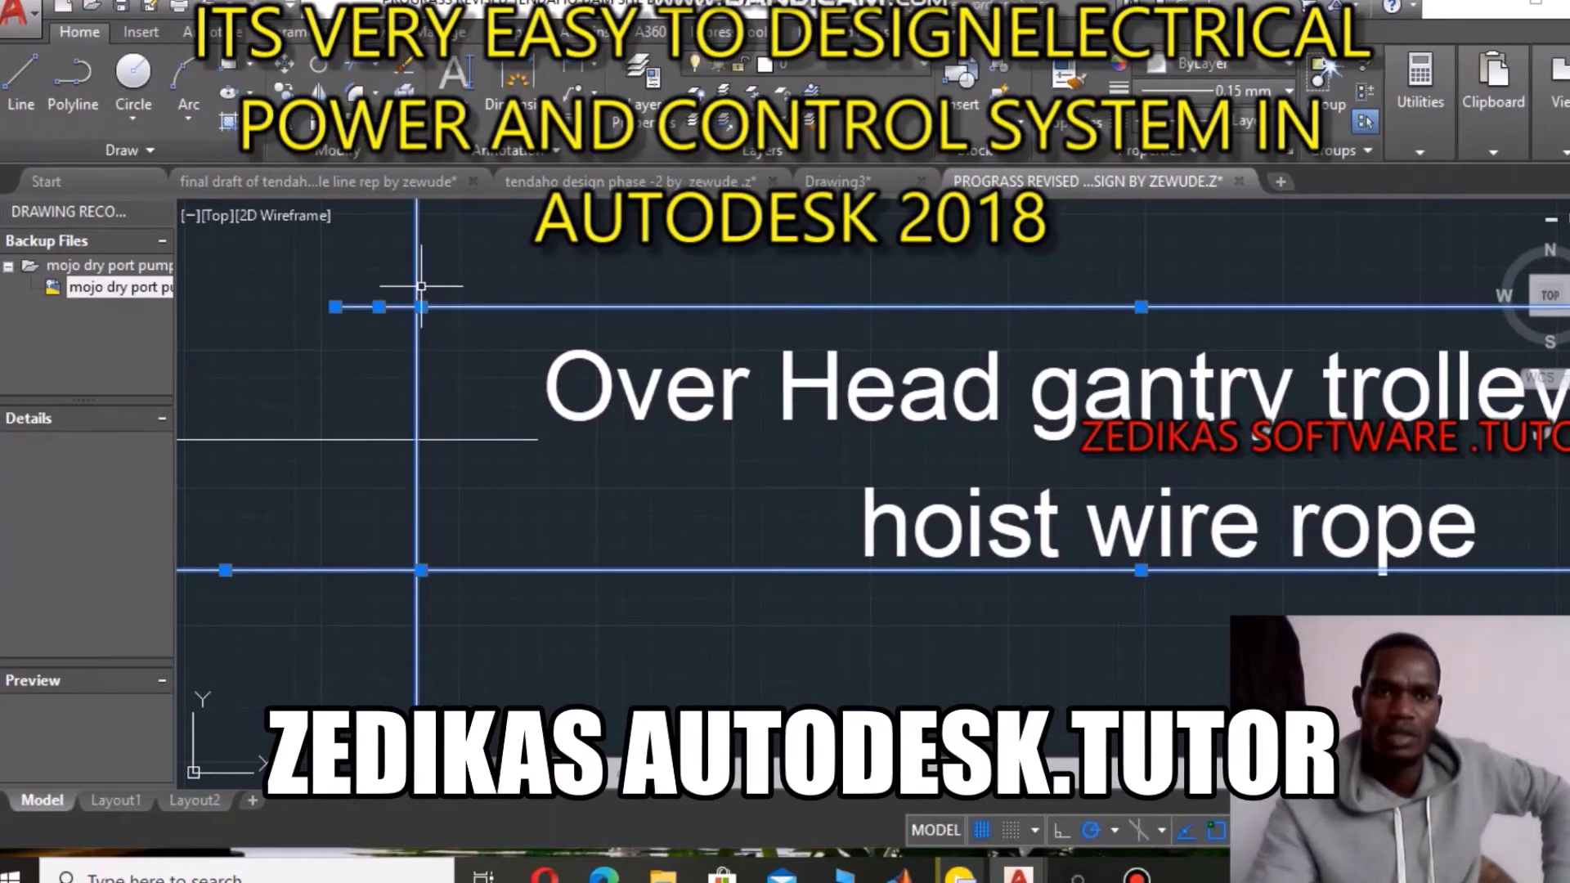
{"action": "left_click", "coordinate": [332, 72]}
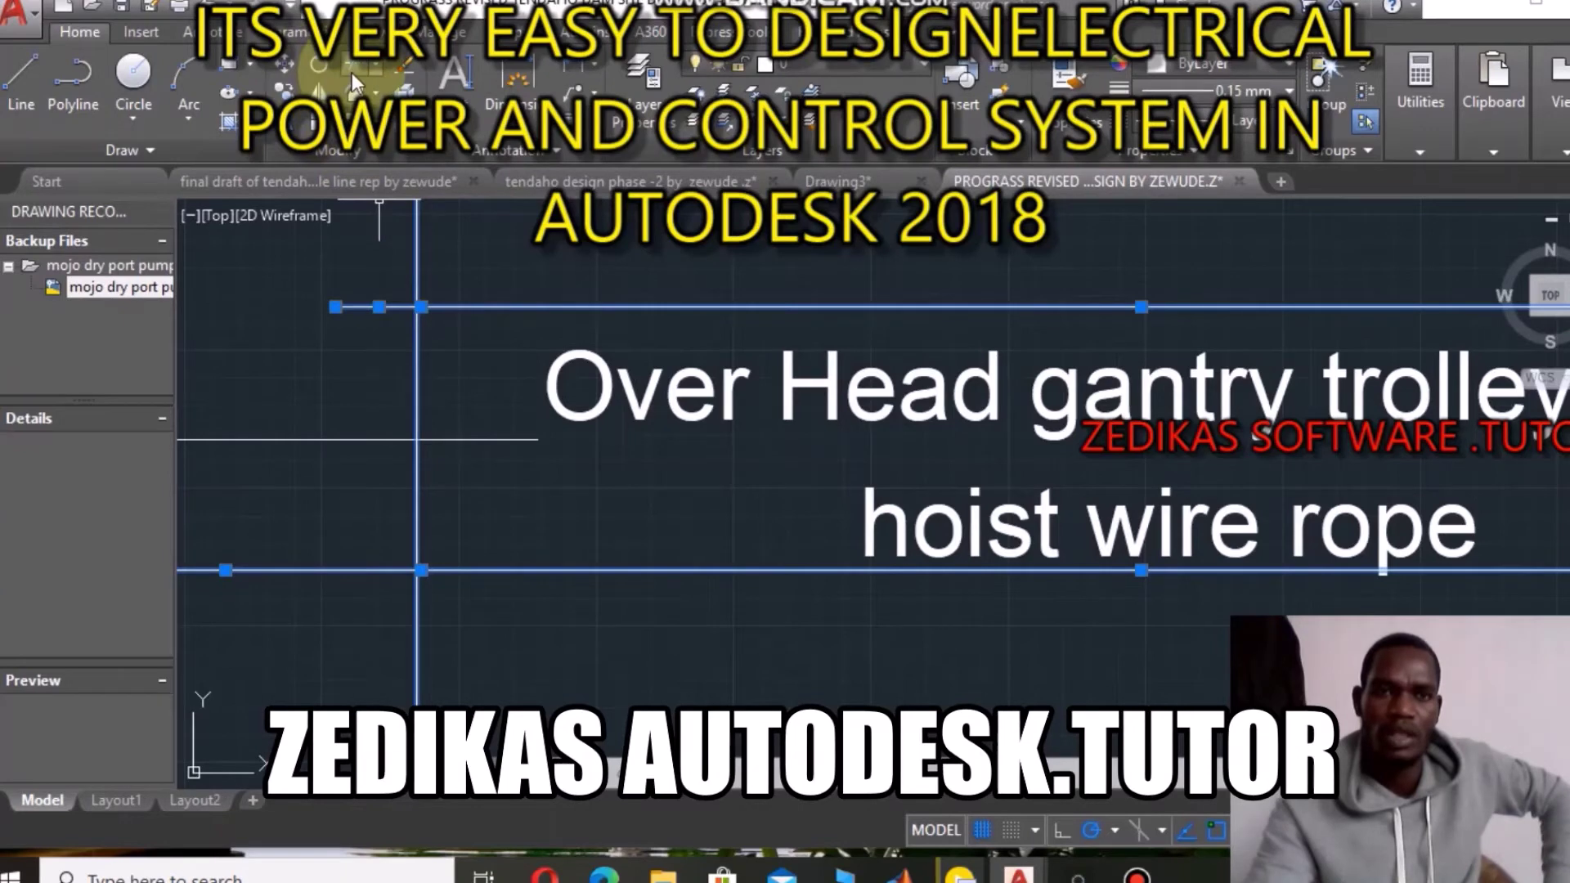
{"action": "left_click", "coordinate": [355, 72]}
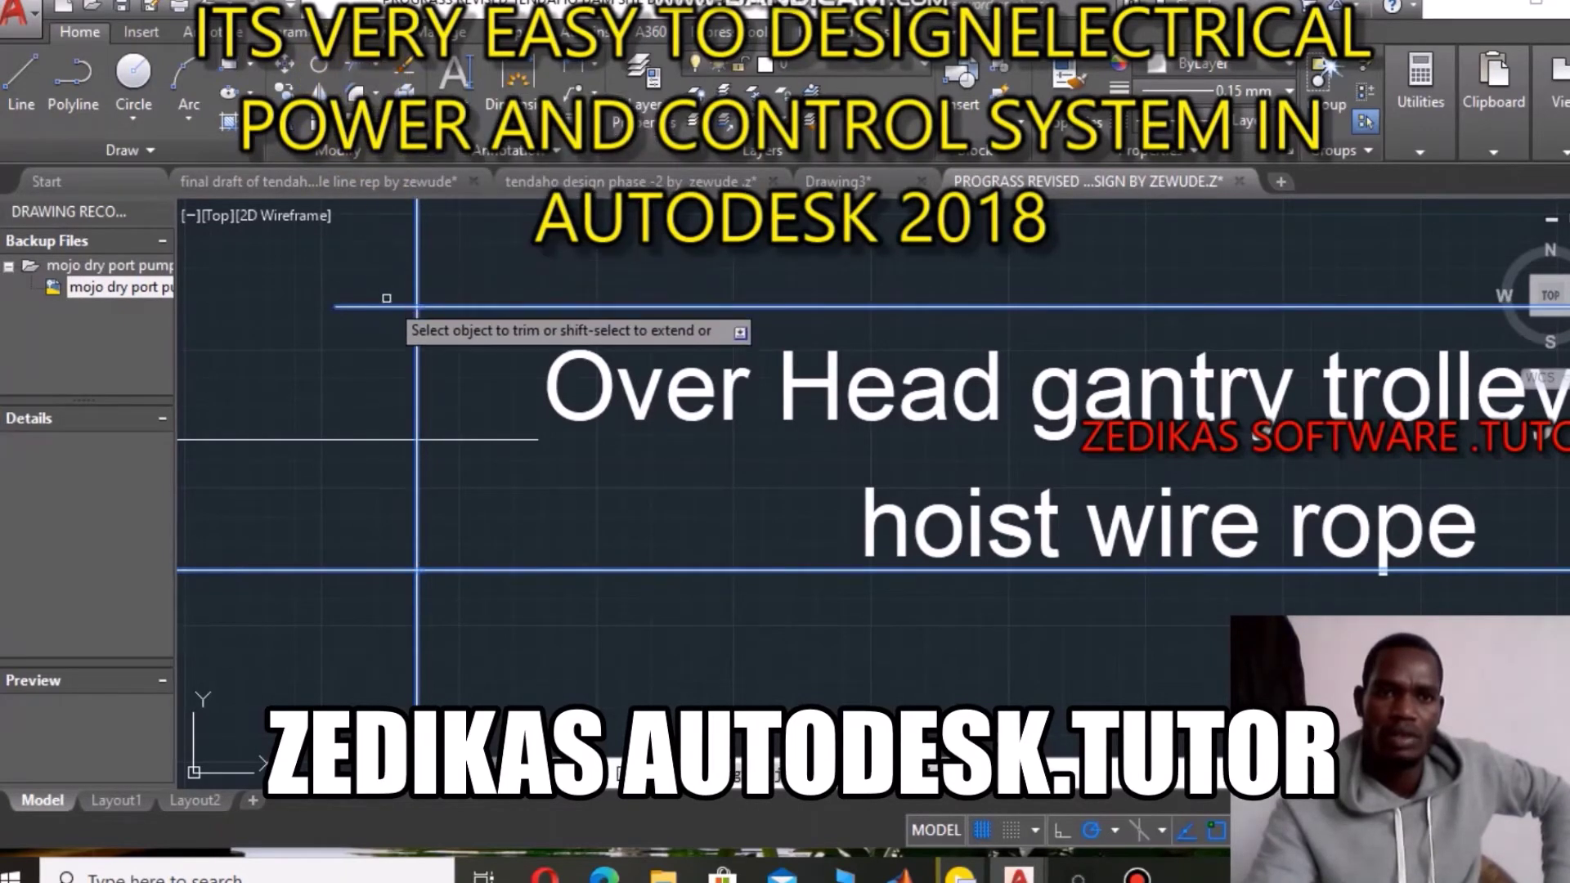
{"action": "left_click", "coordinate": [415, 264]}
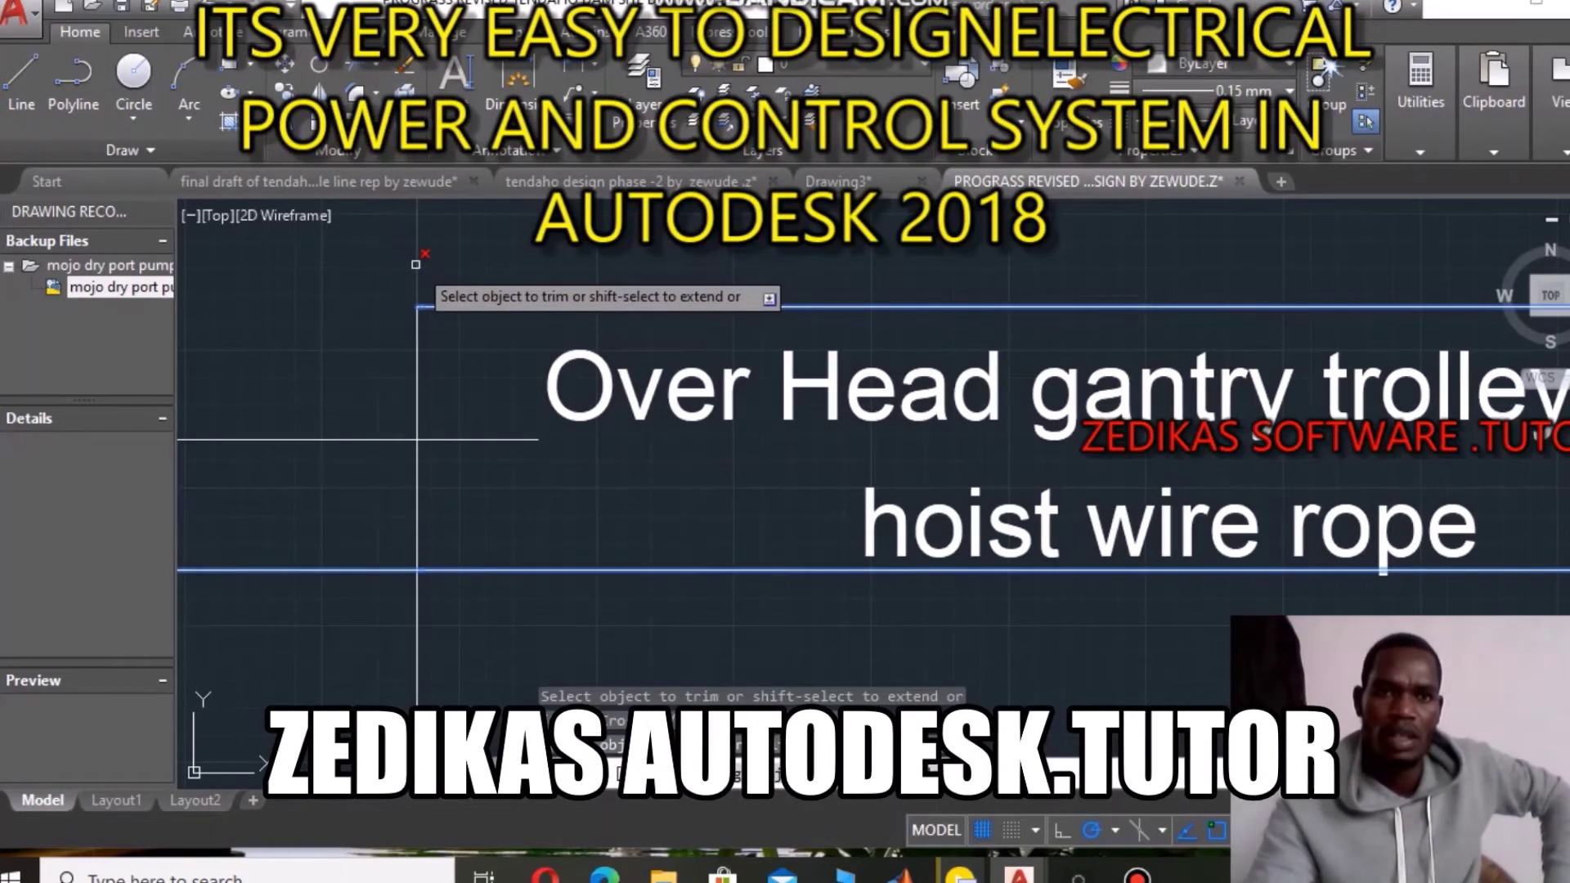
{"action": "left_click", "coordinate": [389, 571]}
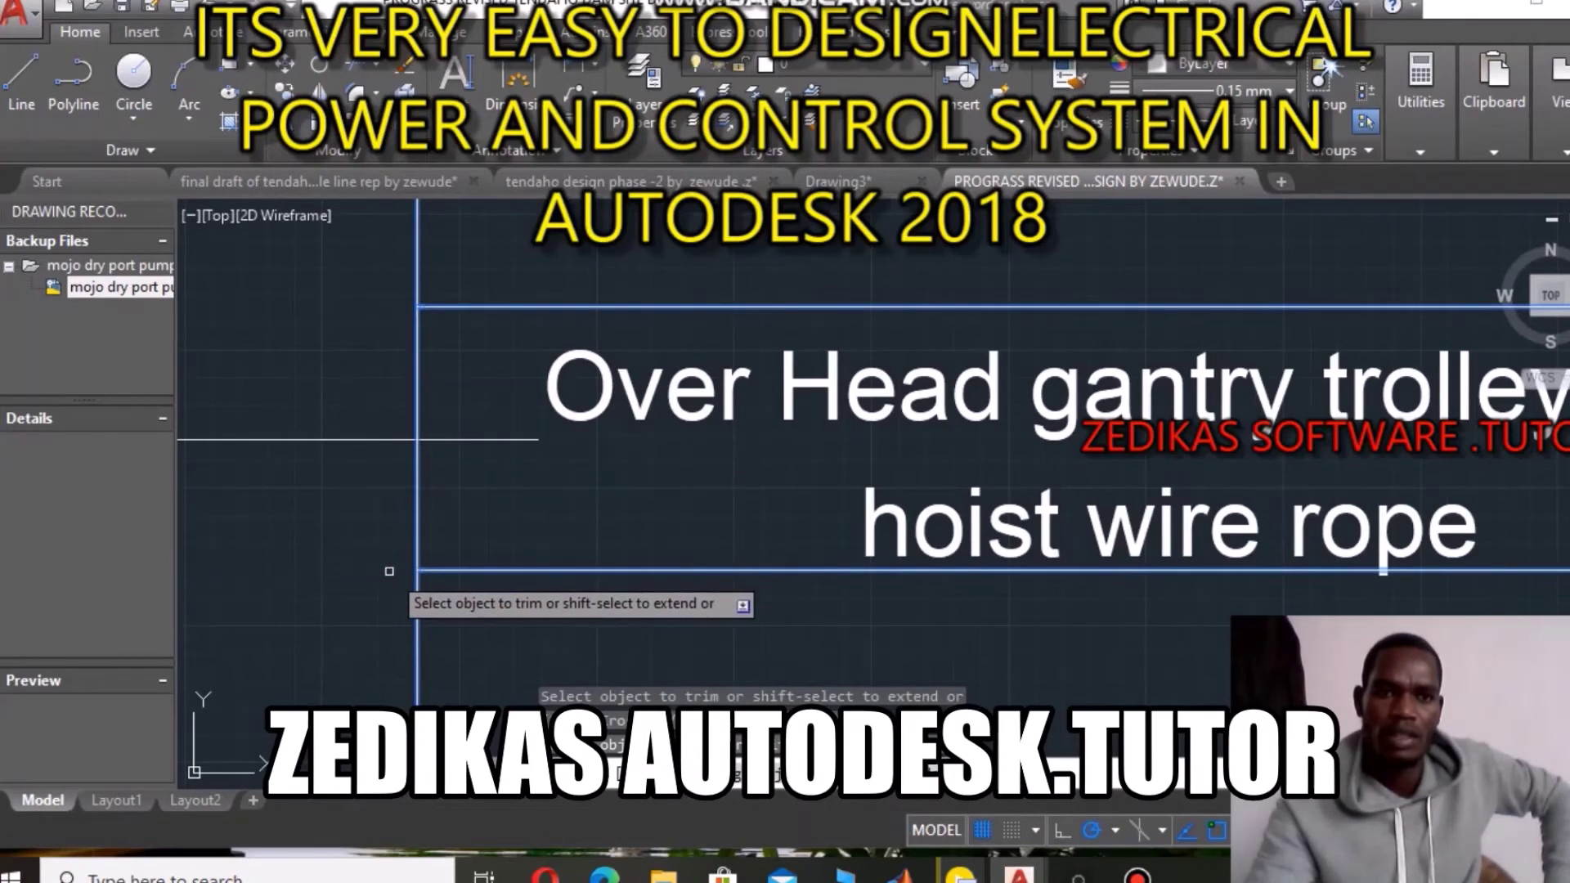
{"action": "left_click", "coordinate": [417, 621]}
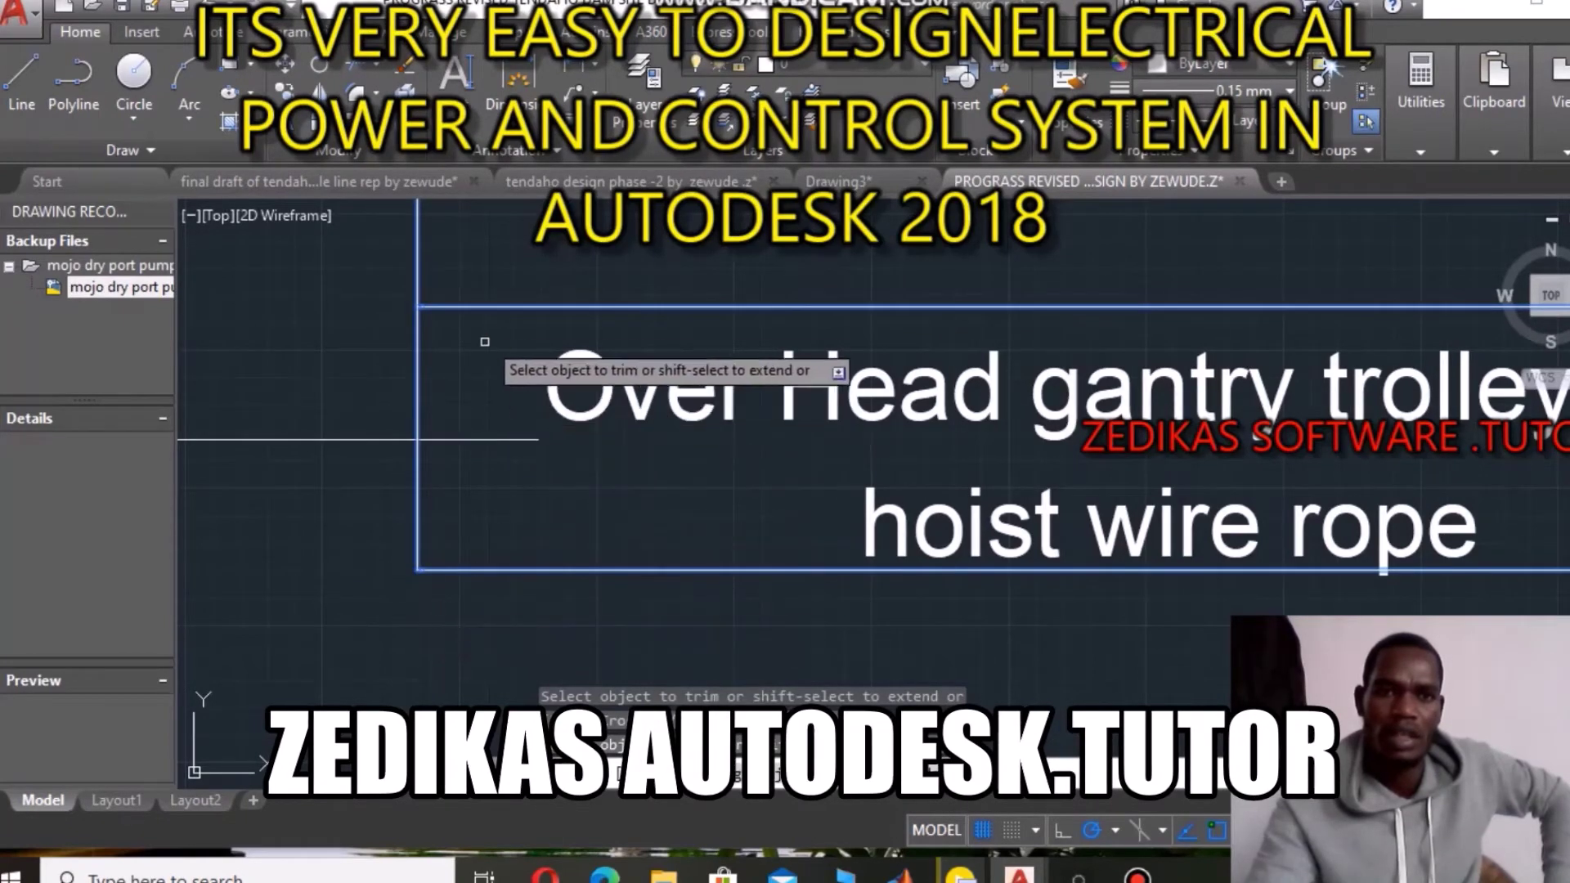
Finish the trim from the right-click menu, leaving the box's left corners closed.
{"action": "scroll", "coordinate": [515, 269], "scroll_direction": "down", "scroll_amount": 2}
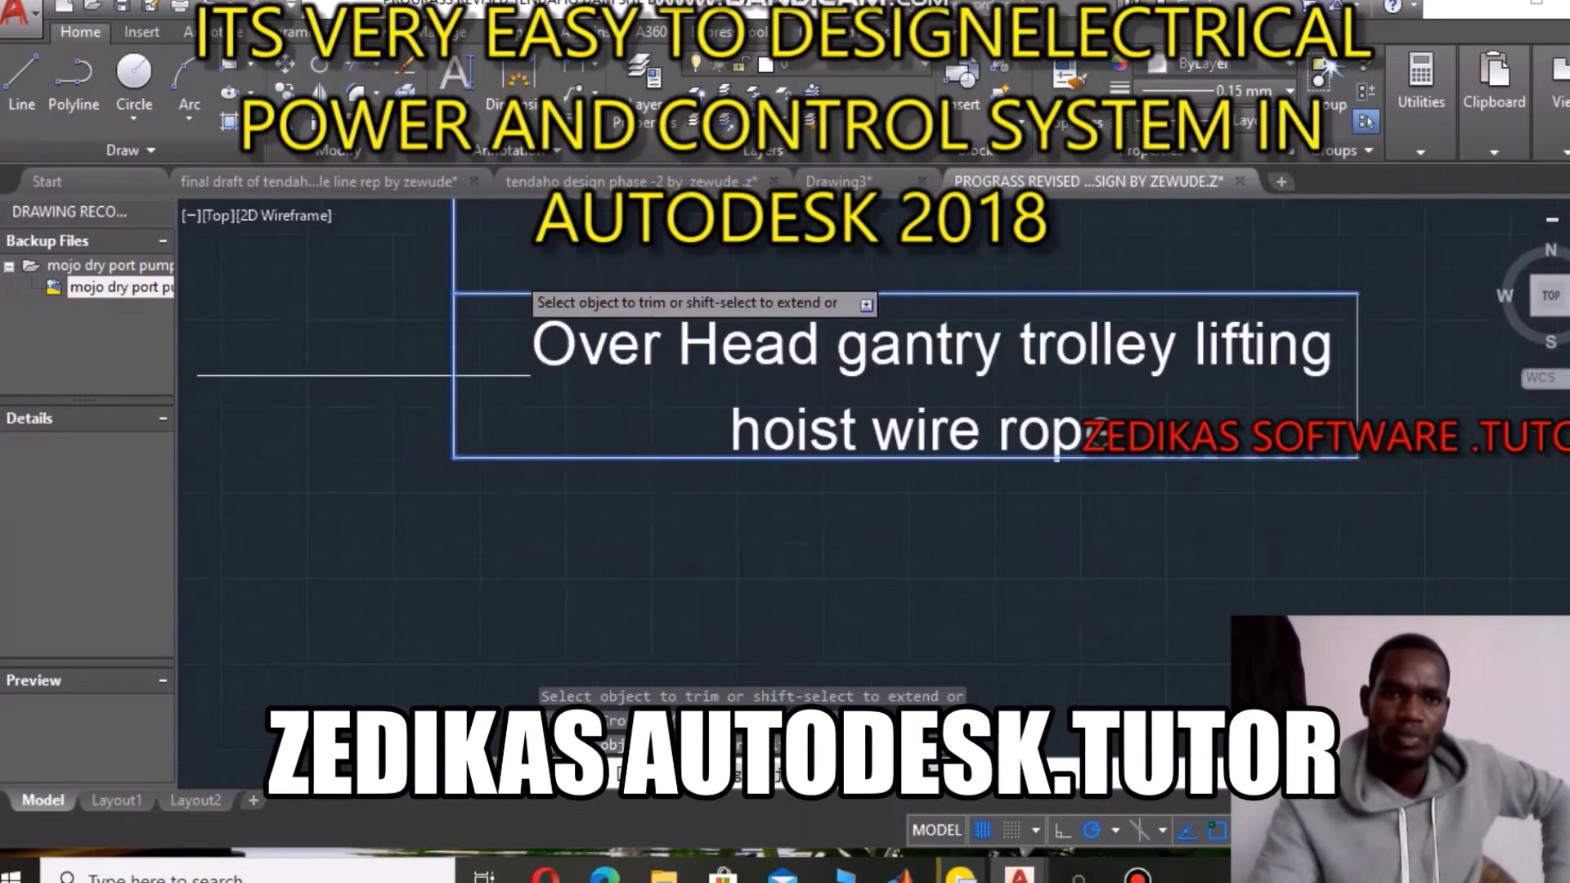
{"action": "scroll", "coordinate": [523, 270], "scroll_direction": "down", "scroll_amount": 3}
{"action": "scroll", "coordinate": [826, 327], "scroll_direction": "up", "scroll_amount": 3}
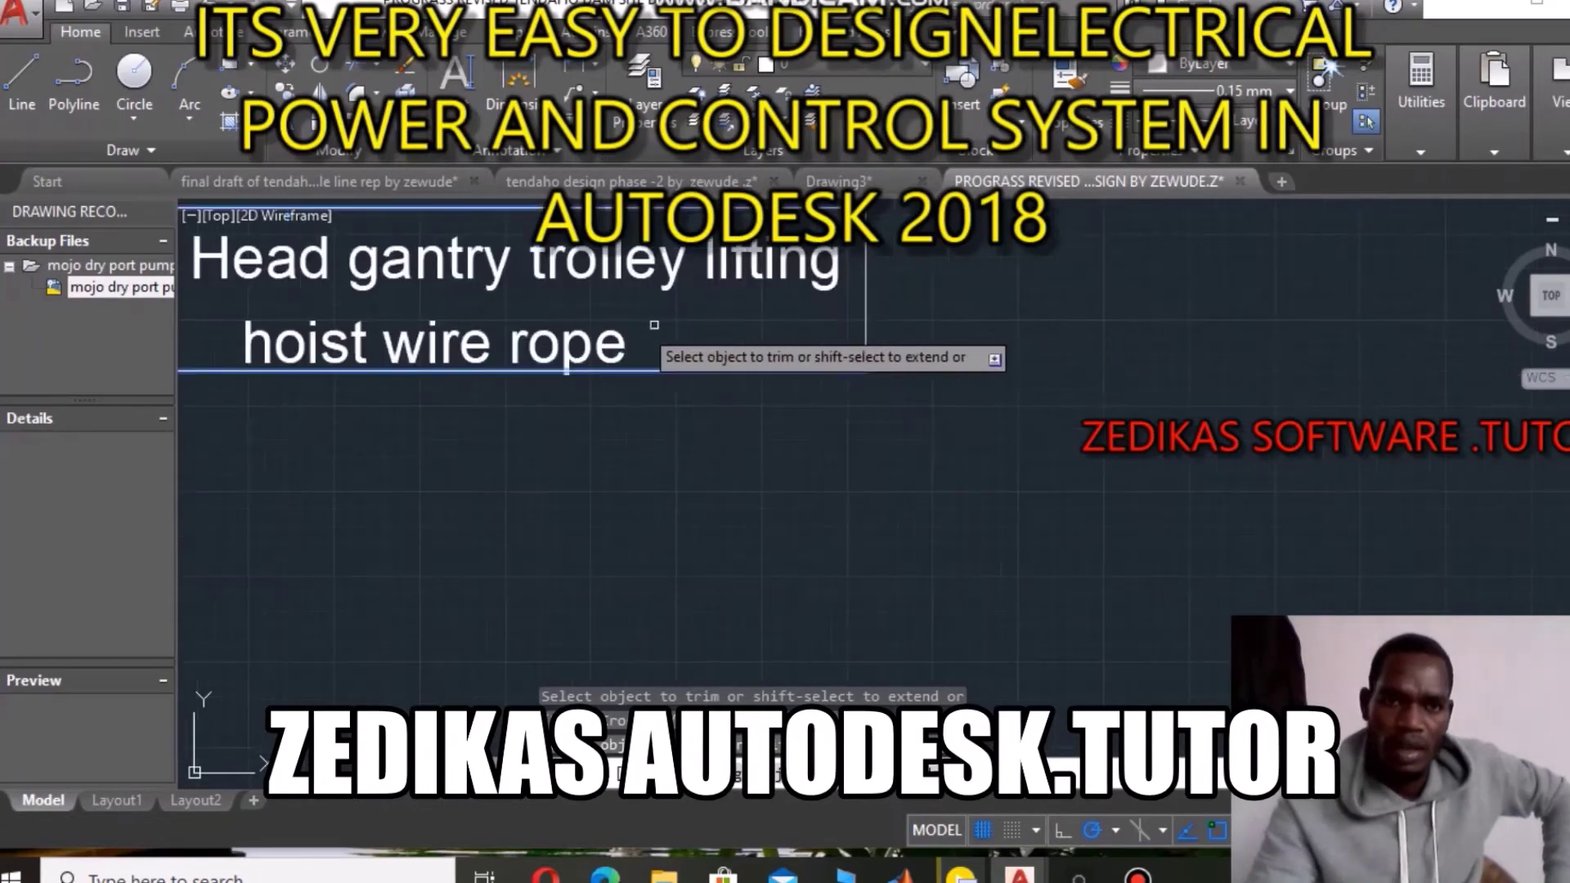
{"action": "scroll", "coordinate": [655, 325], "scroll_direction": "down", "scroll_amount": 2}
{"action": "scroll", "coordinate": [864, 326], "scroll_direction": "down", "scroll_amount": 1}
{"action": "right_click", "coordinate": [890, 305]}
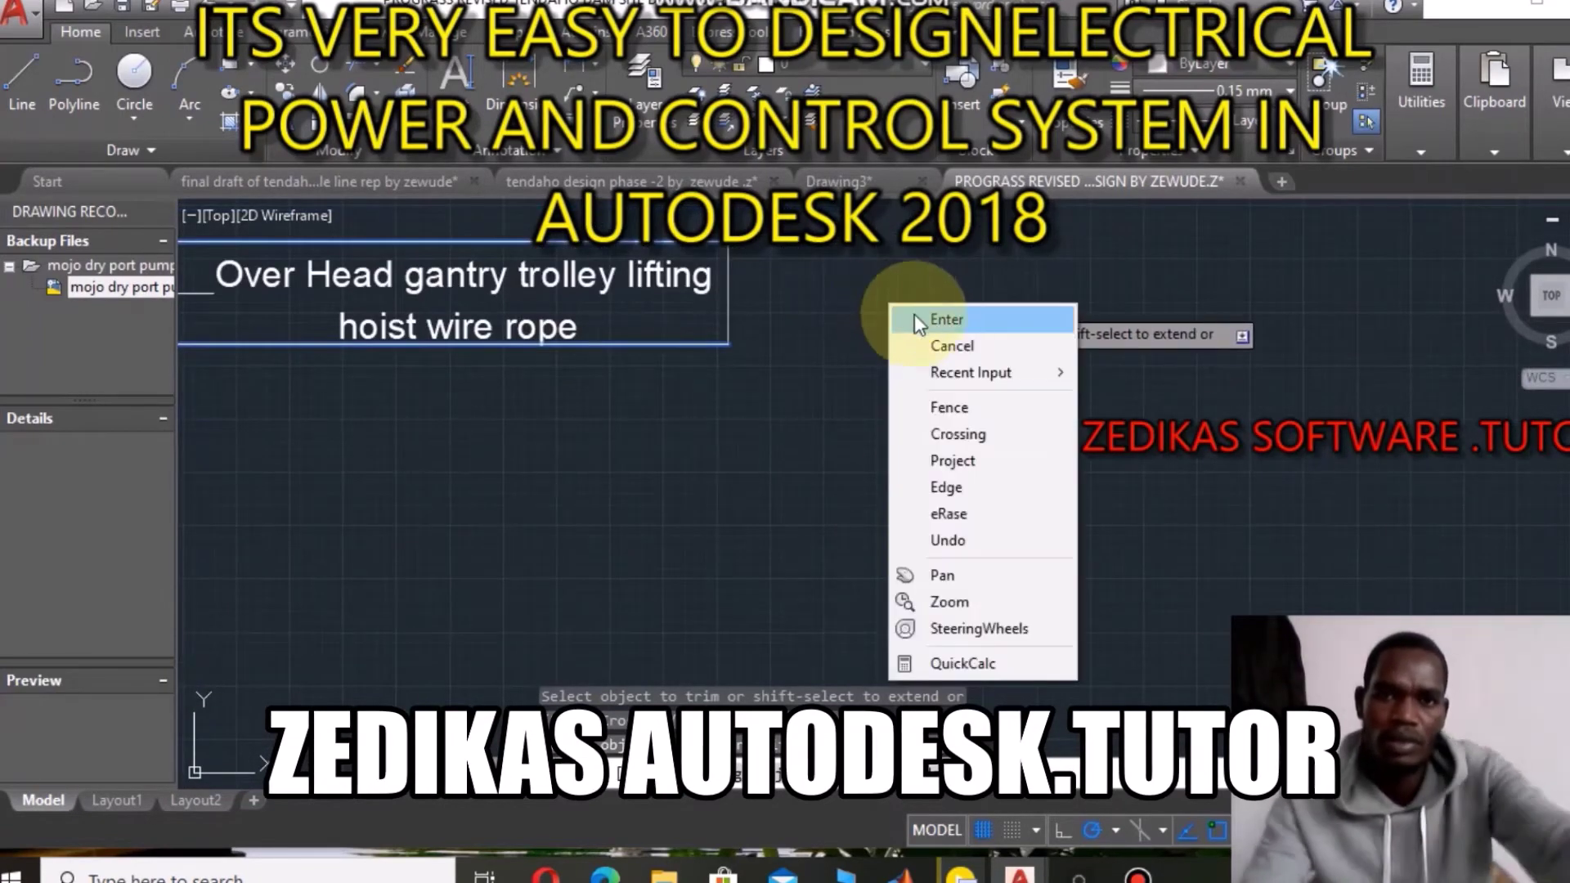
{"action": "left_click", "coordinate": [916, 319]}
{"action": "scroll", "coordinate": [813, 315], "scroll_direction": "down", "scroll_amount": 3}
Pan the view to bring the label box's left end into view.
{"action": "right_click", "coordinate": [859, 278]}
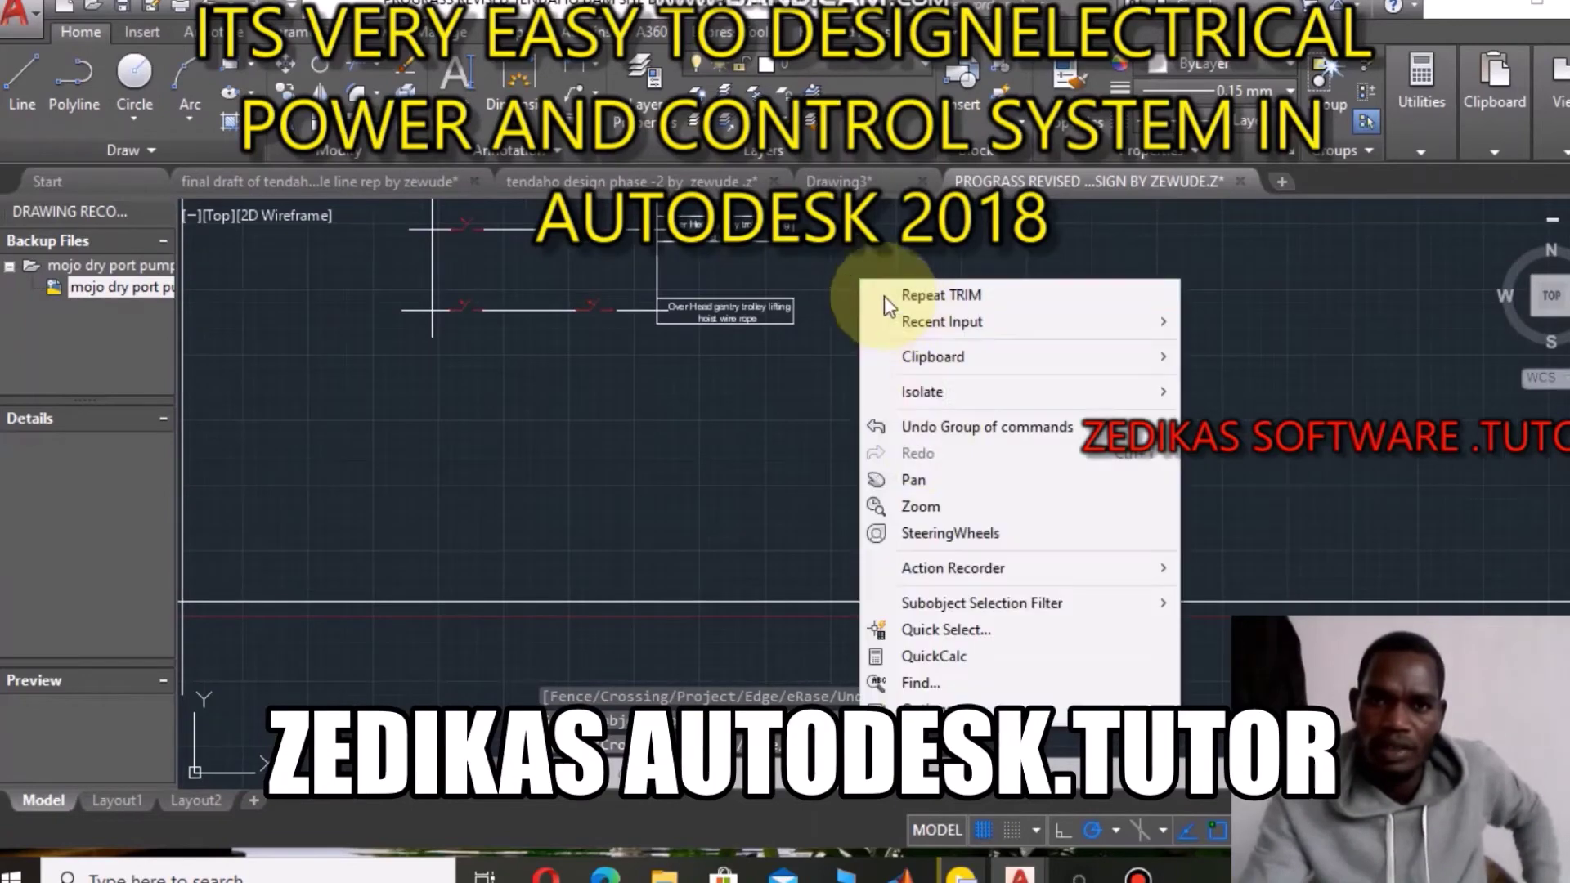
{"action": "left_click", "coordinate": [908, 477]}
{"action": "left_click_drag", "start_coordinate": [683, 309], "coordinate": [722, 413]}
{"action": "scroll", "coordinate": [722, 413], "scroll_direction": "up", "scroll_amount": 2}
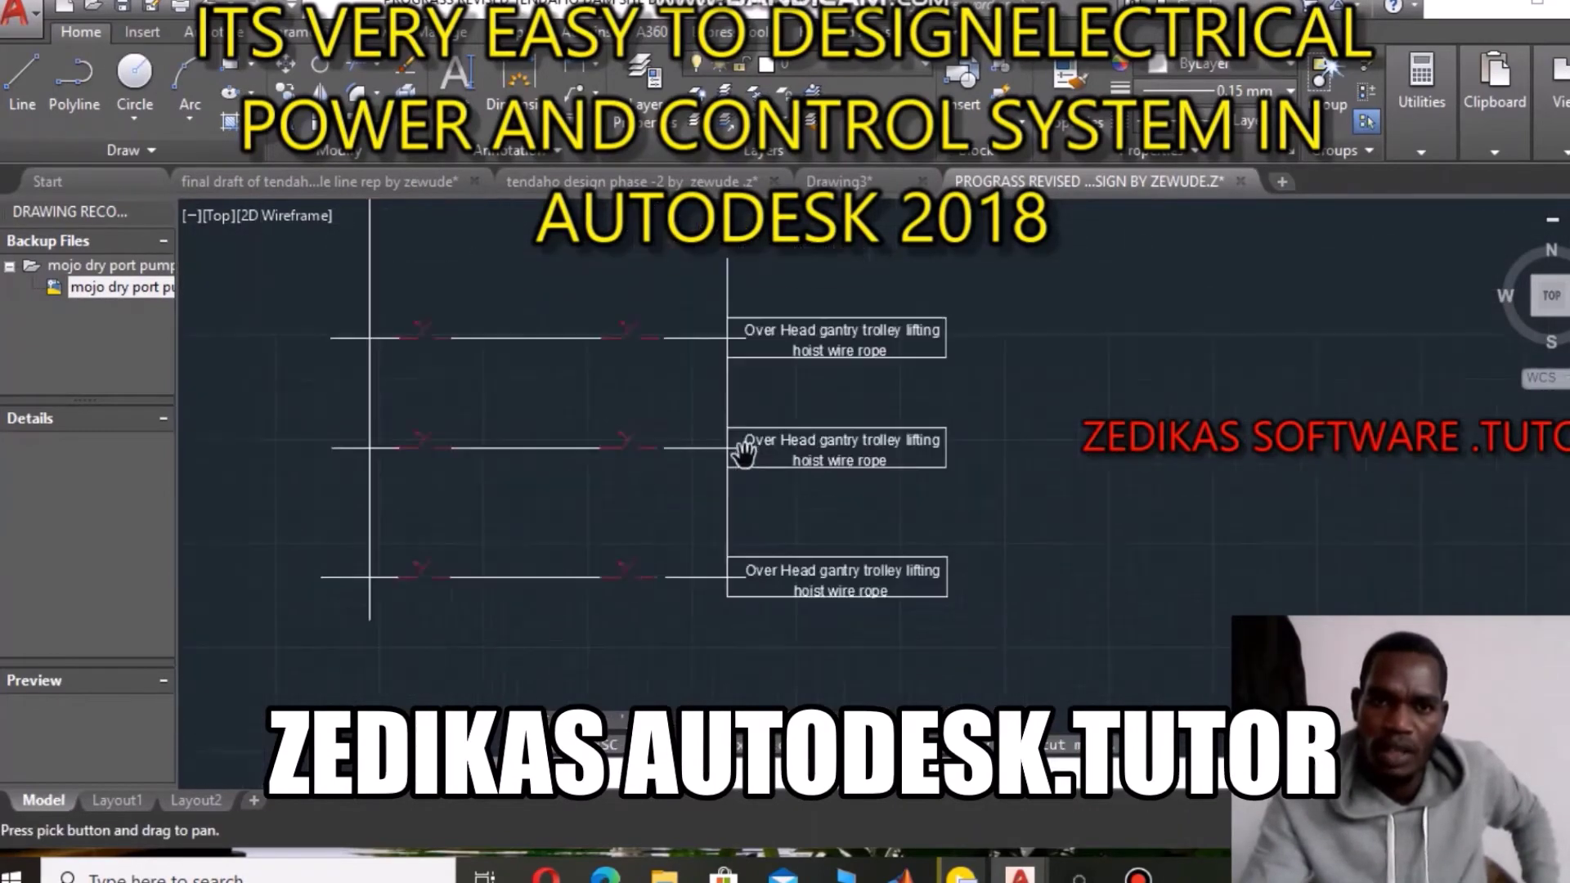
{"action": "scroll", "coordinate": [666, 466], "scroll_direction": "up", "scroll_amount": 5}
{"action": "left_click_drag", "start_coordinate": [666, 466], "coordinate": [687, 511]}
Zoom closely onto the box's left corner and connector lines, then exit panning.
{"action": "scroll", "coordinate": [702, 458], "scroll_direction": "up", "scroll_amount": 4}
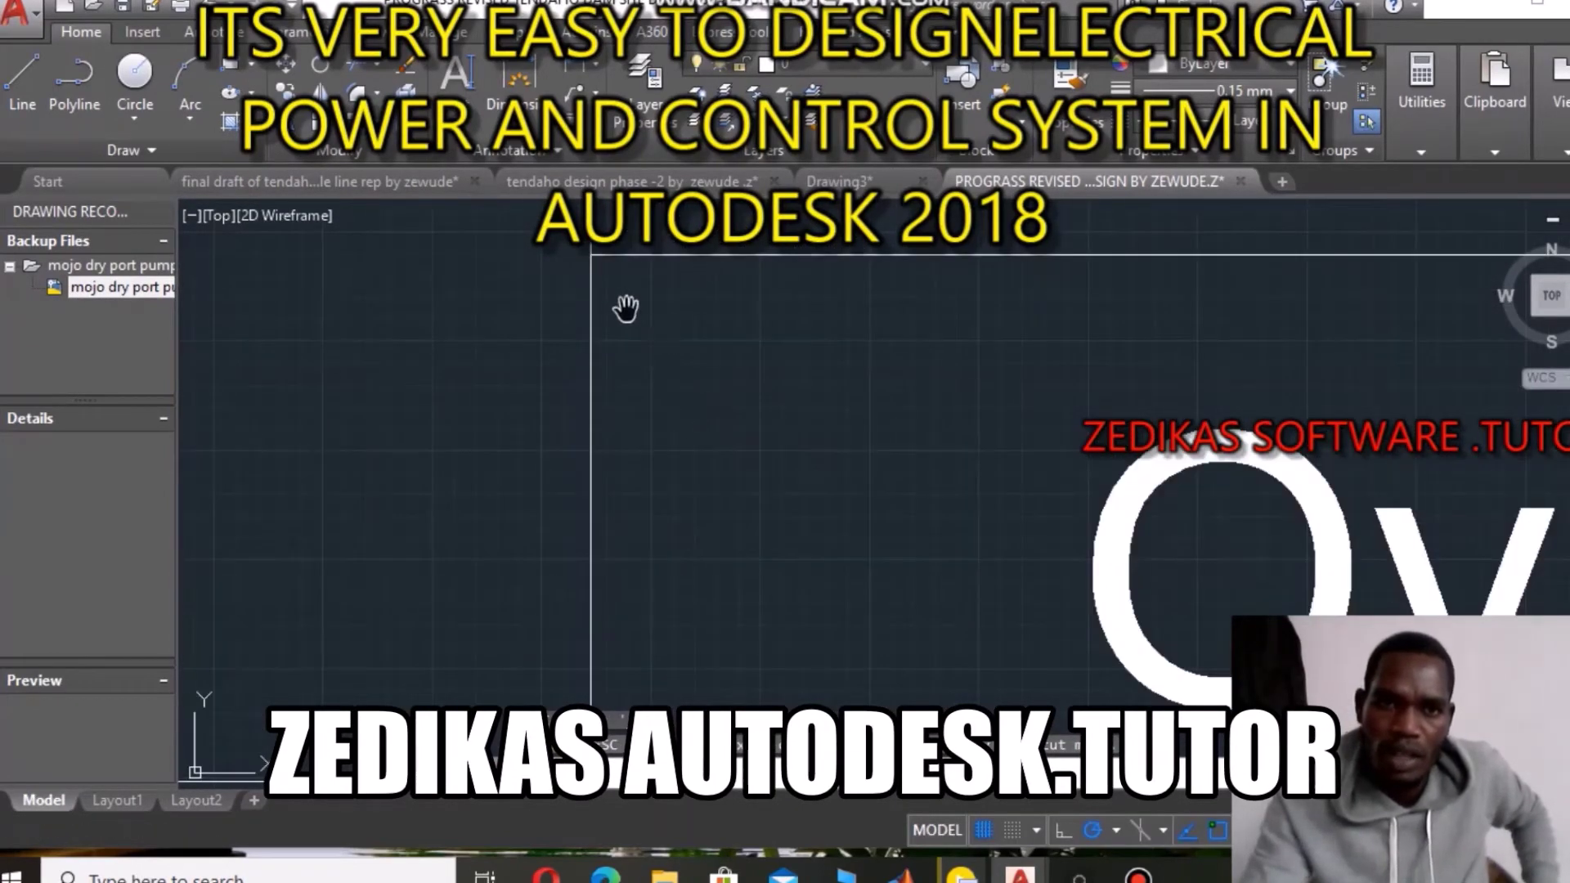
{"action": "scroll", "coordinate": [626, 309], "scroll_direction": "up", "scroll_amount": 3}
{"action": "scroll", "coordinate": [642, 413], "scroll_direction": "up", "scroll_amount": 2}
{"action": "scroll", "coordinate": [636, 424], "scroll_direction": "down", "scroll_amount": 2}
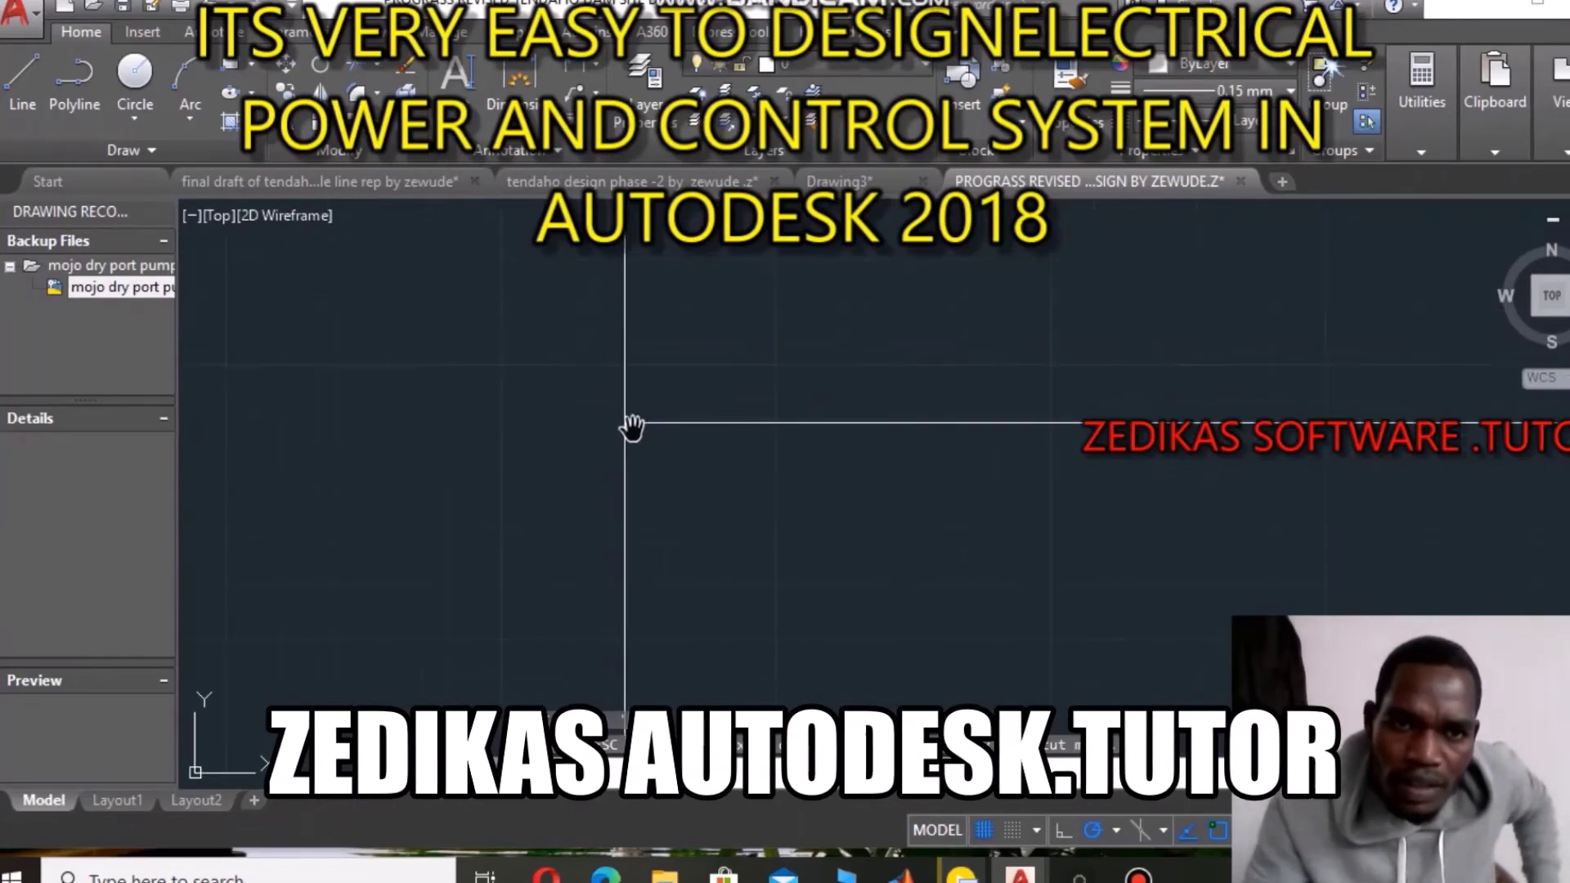
{"action": "scroll", "coordinate": [633, 426], "scroll_direction": "up", "scroll_amount": 2}
{"action": "scroll", "coordinate": [571, 508], "scroll_direction": "down", "scroll_amount": 2}
{"action": "scroll", "coordinate": [582, 319], "scroll_direction": "up", "scroll_amount": 2}
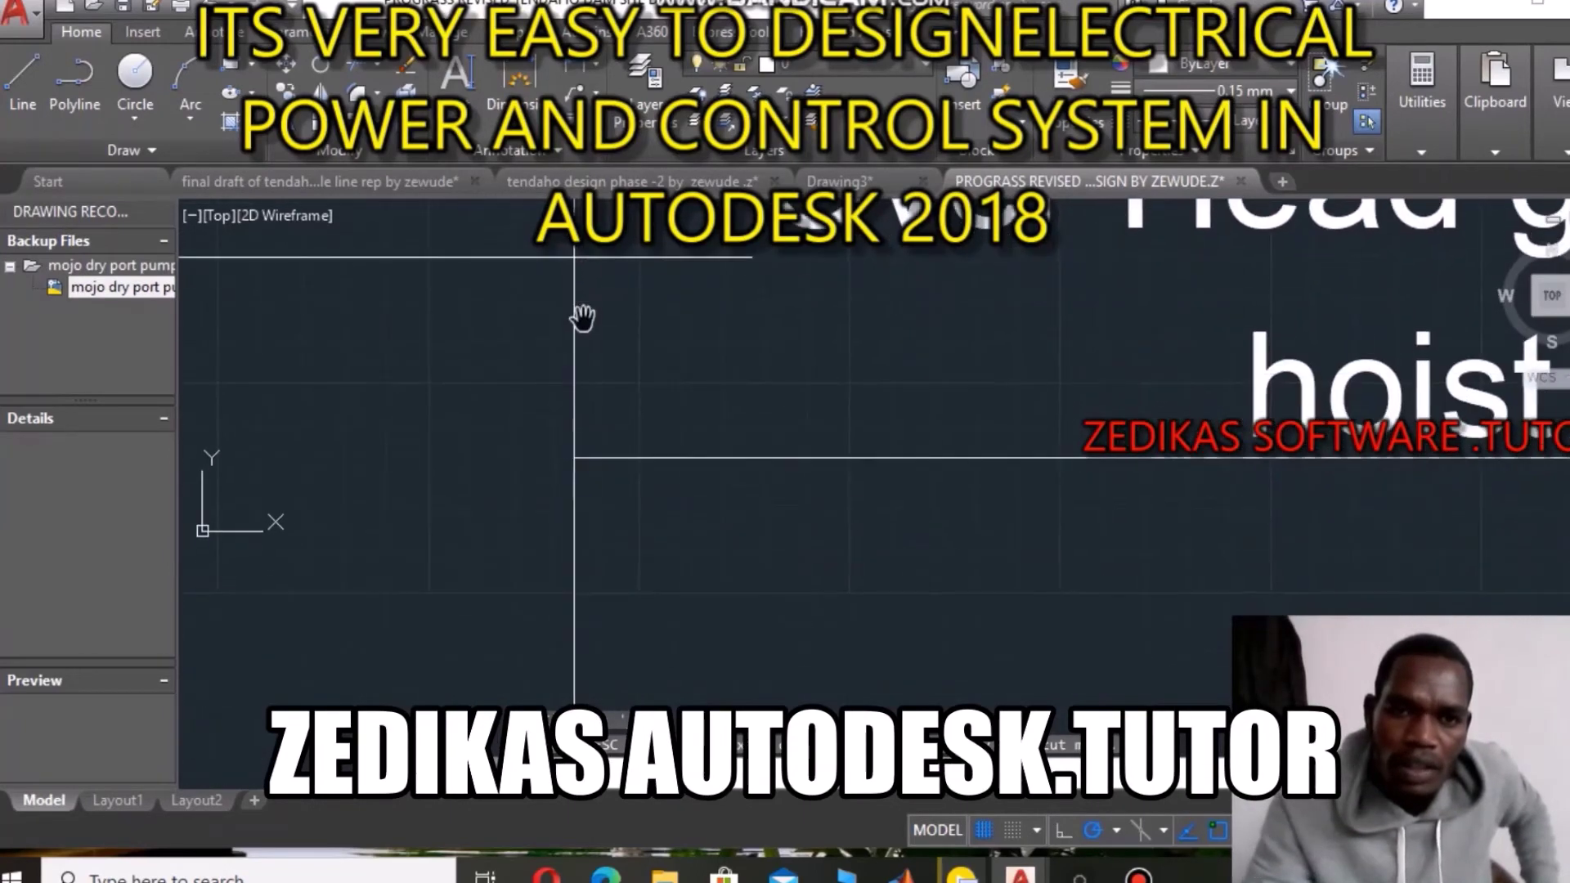
{"action": "scroll", "coordinate": [588, 466], "scroll_direction": "up", "scroll_amount": 2}
{"action": "scroll", "coordinate": [580, 456], "scroll_direction": "up", "scroll_amount": 1}
{"action": "scroll", "coordinate": [579, 455], "scroll_direction": "down", "scroll_amount": 1}
{"action": "right_click", "coordinate": [572, 336]}
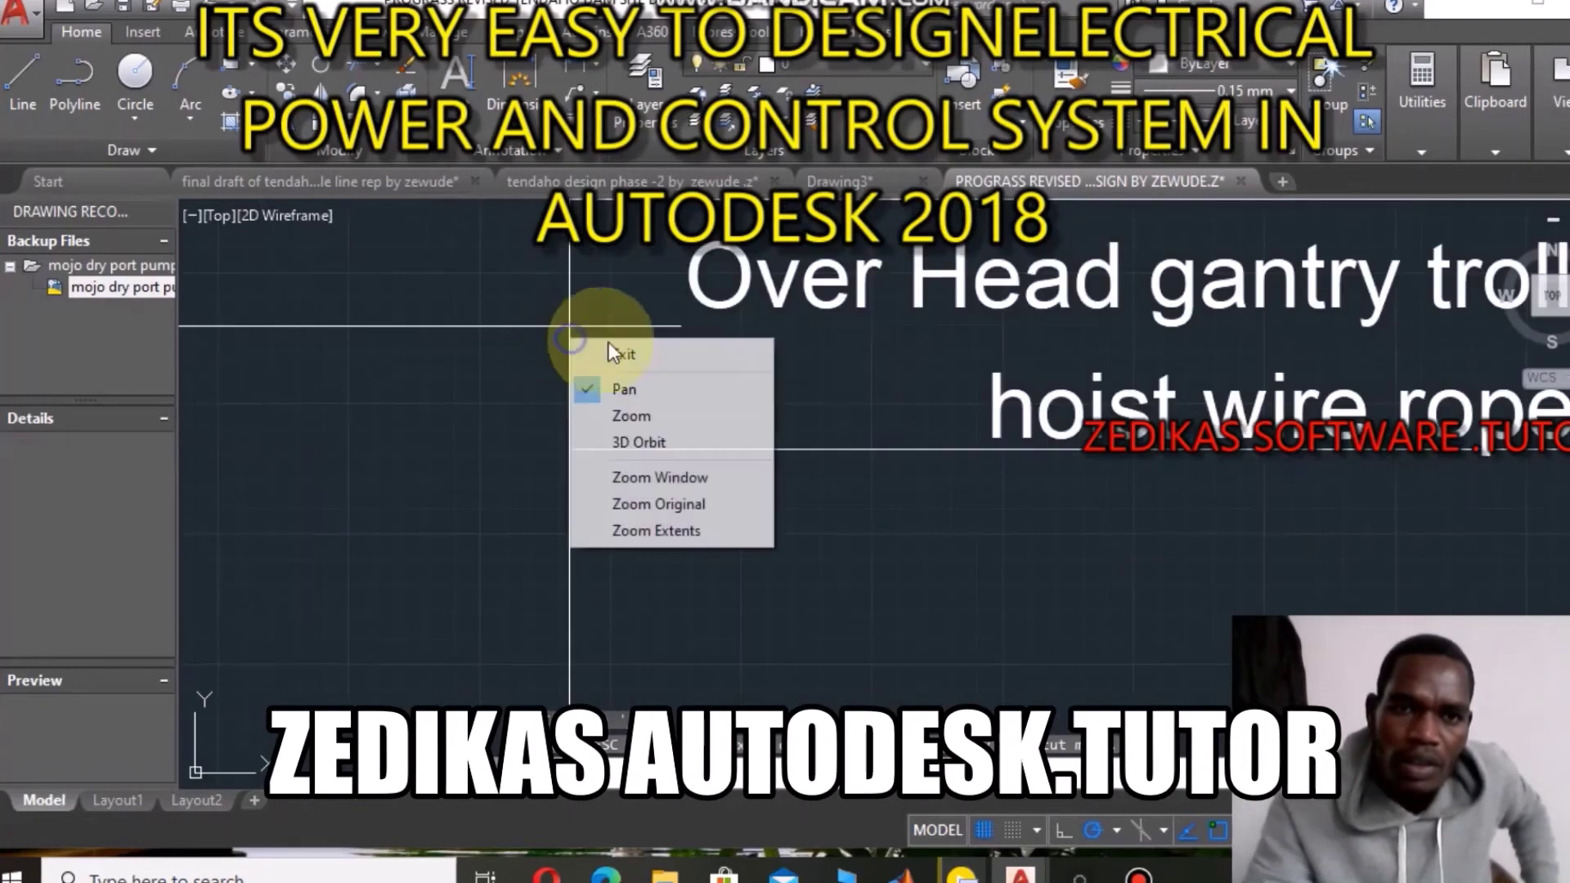
{"action": "left_click", "coordinate": [664, 358]}
{"action": "right_click", "coordinate": [630, 351]}
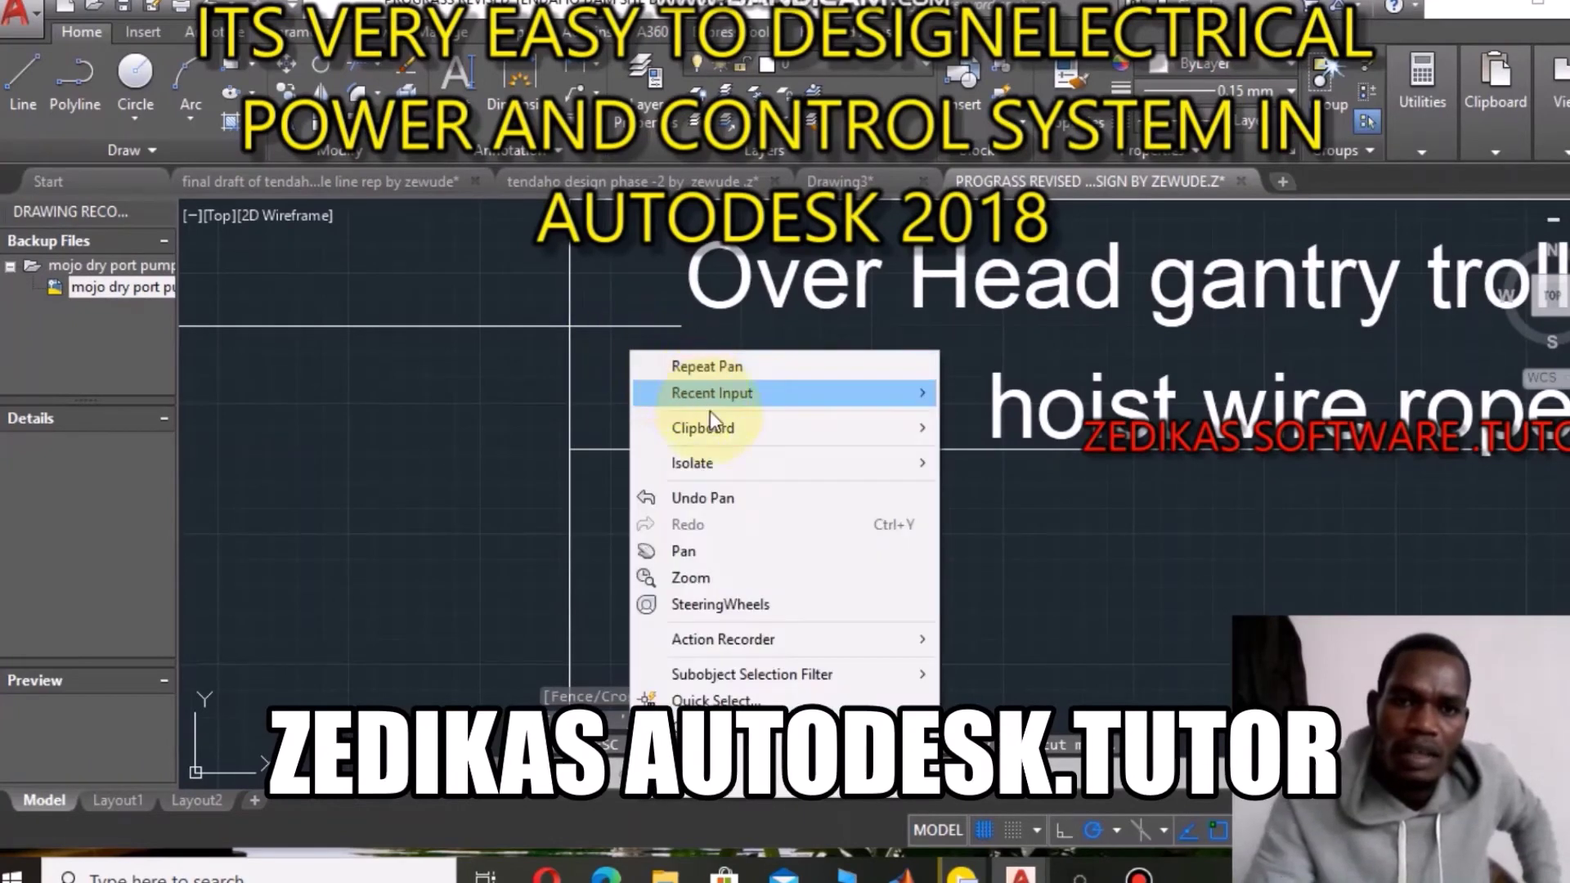
{"action": "left_click", "coordinate": [683, 551]}
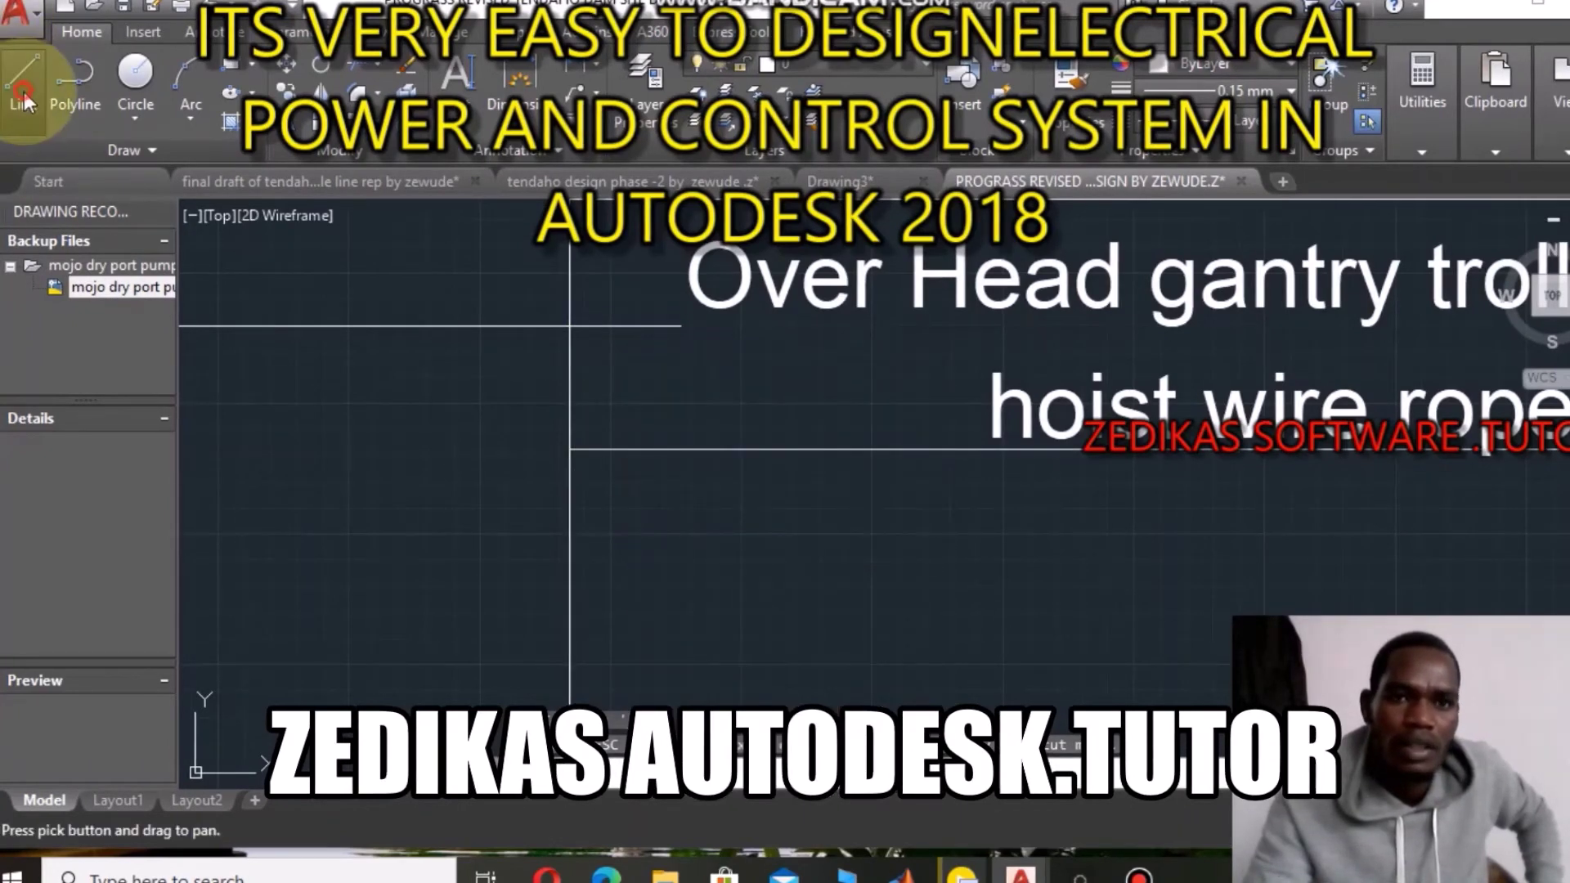
Draw a line along the label box's bottom edge.
{"action": "left_click", "coordinate": [23, 82]}
{"action": "left_click", "coordinate": [570, 449]}
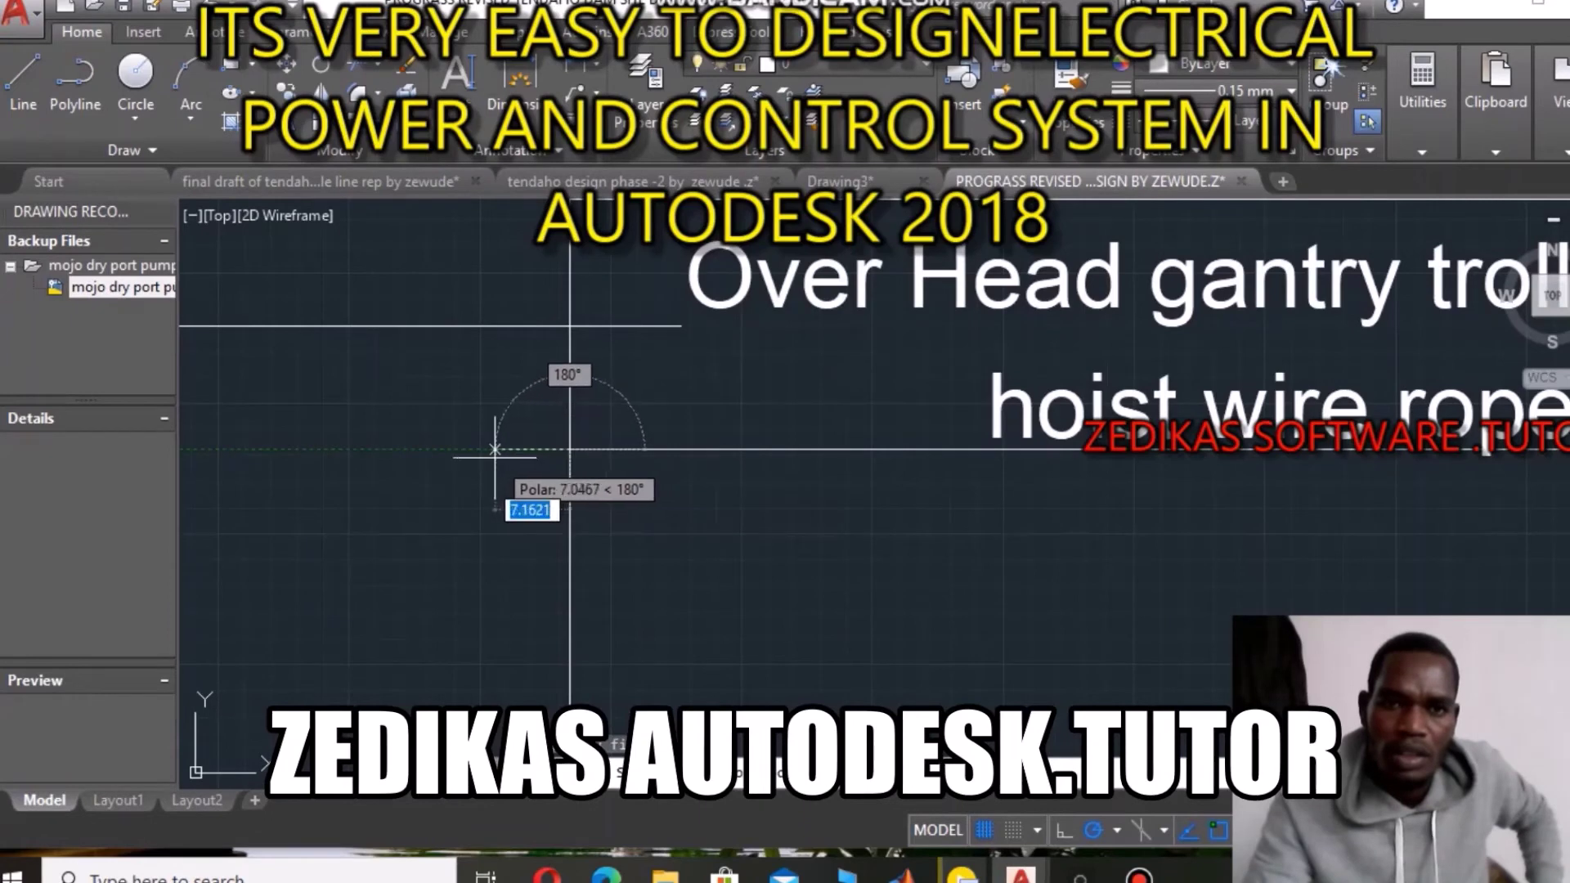
{"action": "left_click", "coordinate": [494, 449]}
{"action": "key", "text": "Escape"}
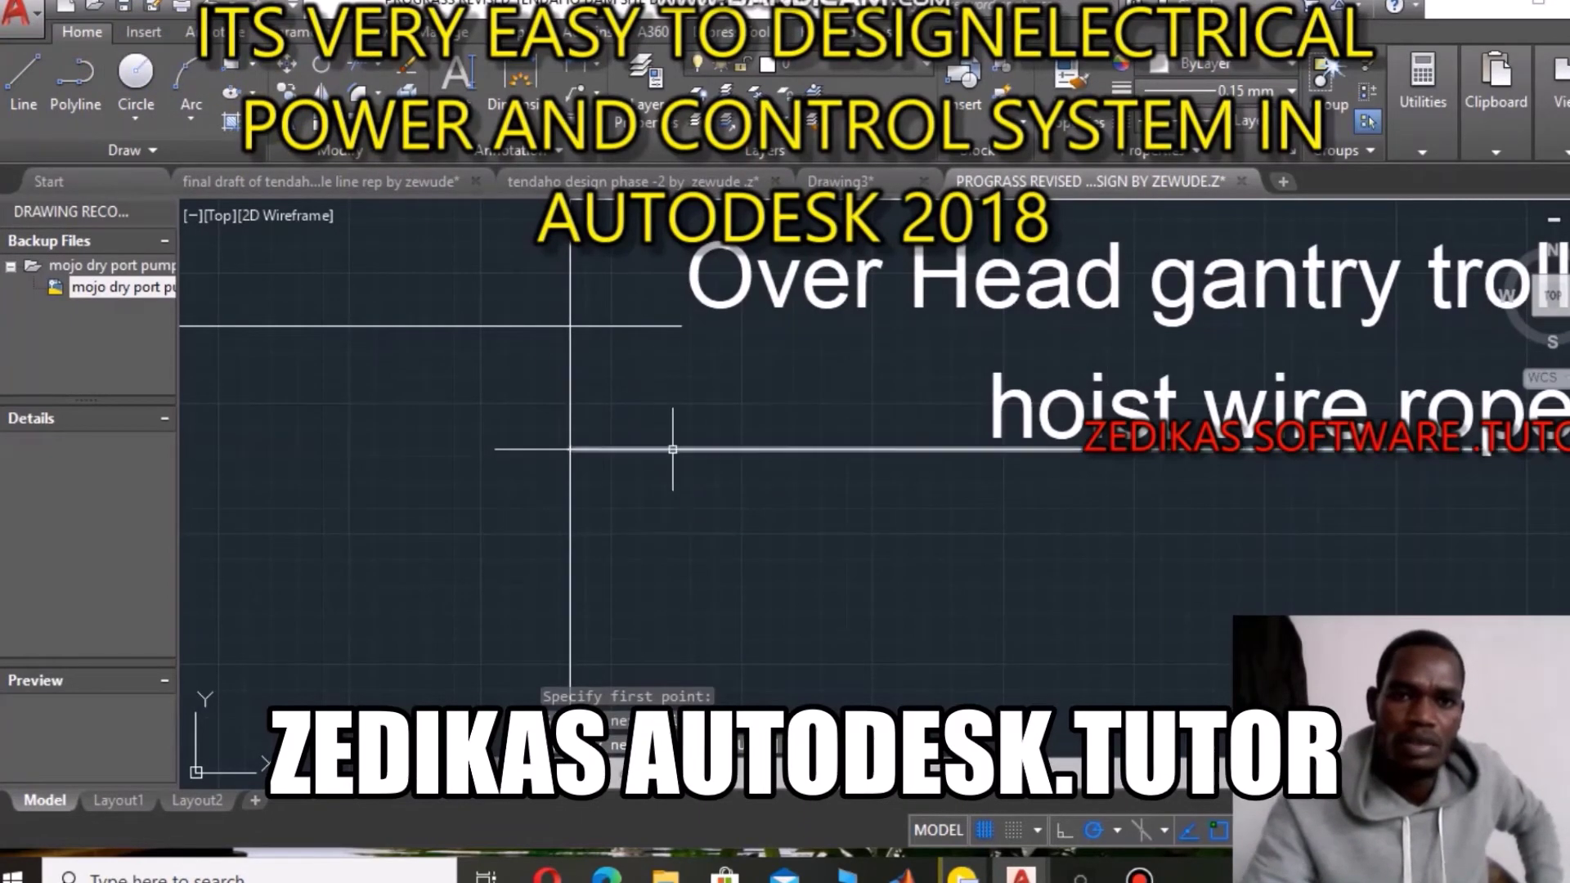
{"action": "left_click", "coordinate": [646, 449]}
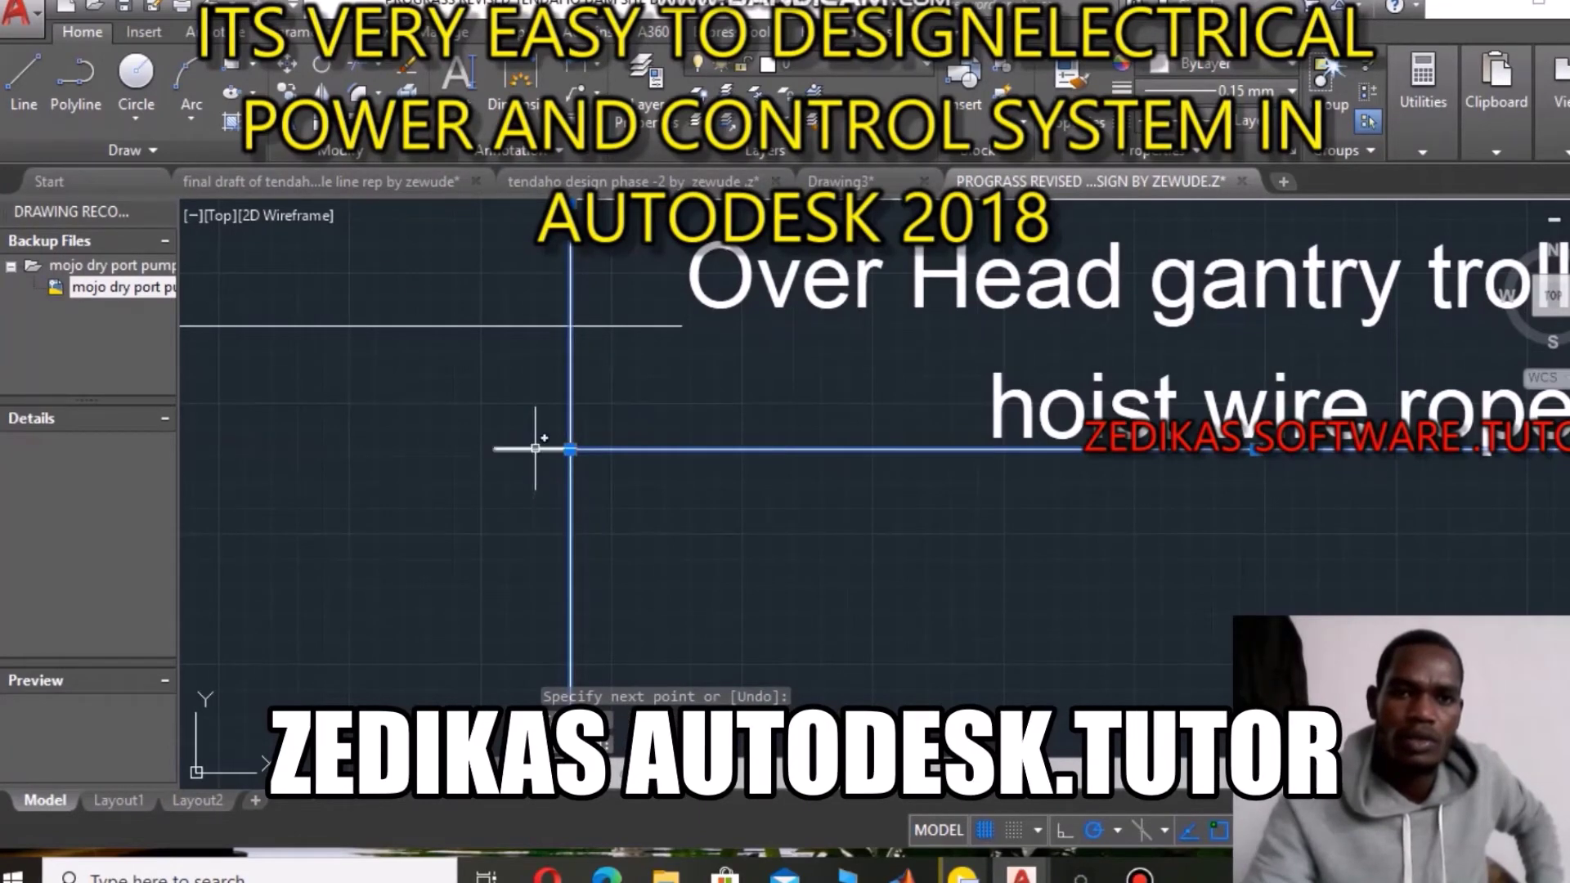
Trim the vertical line below the bottom edge and delete the leftover stub at its left.
{"action": "left_click", "coordinate": [352, 60]}
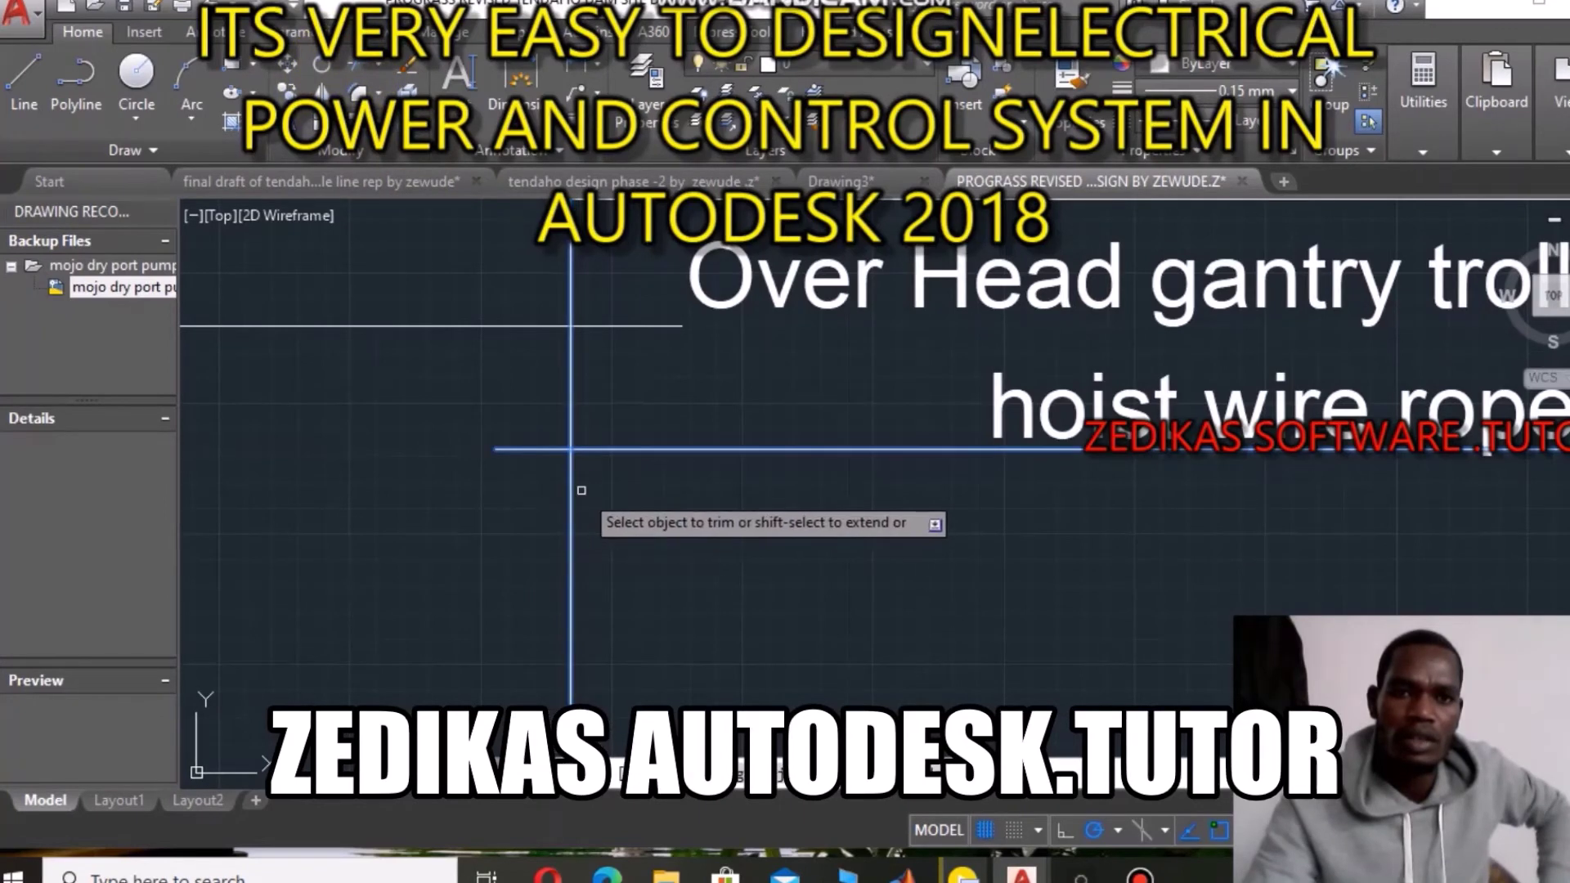
{"action": "left_click", "coordinate": [570, 491]}
{"action": "left_click", "coordinate": [540, 447]}
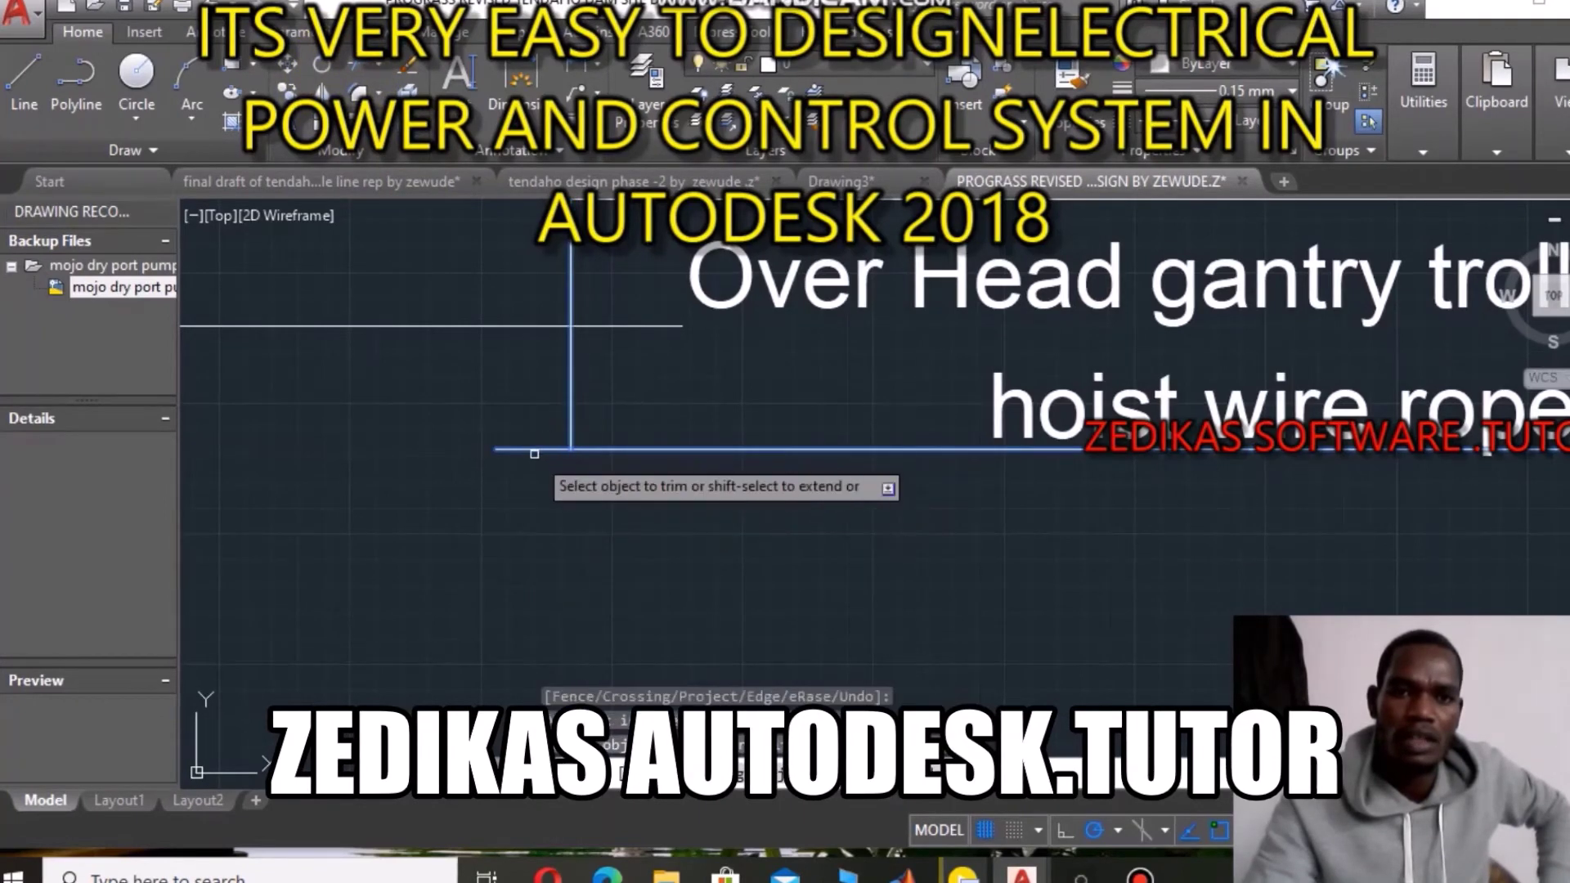
{"action": "left_click", "coordinate": [531, 448]}
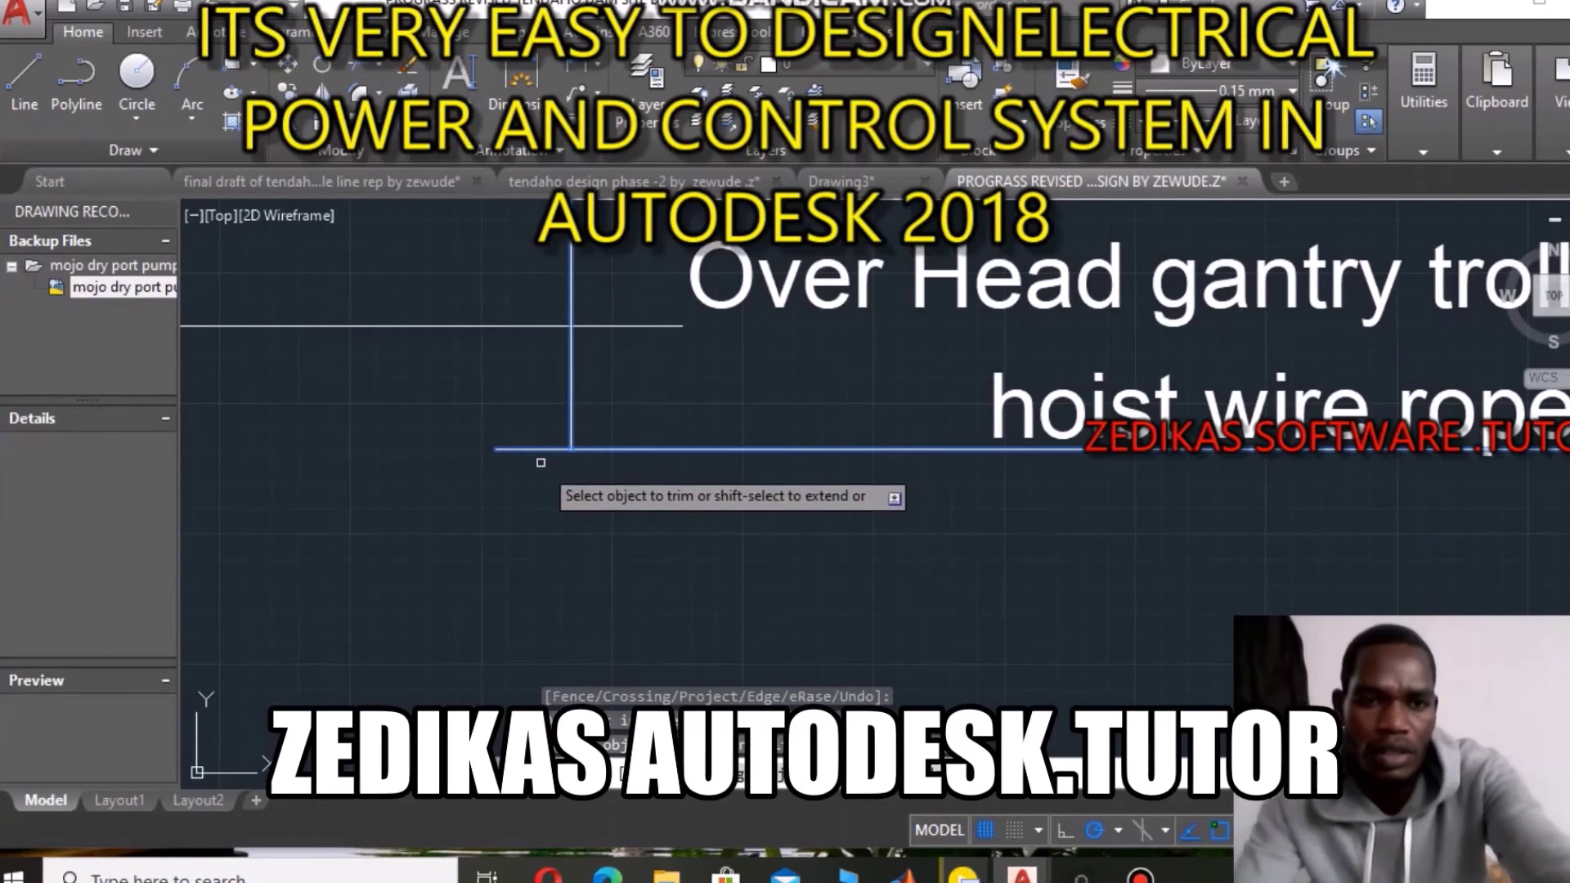
{"action": "key", "text": "Return"}
{"action": "left_click", "coordinate": [533, 449]}
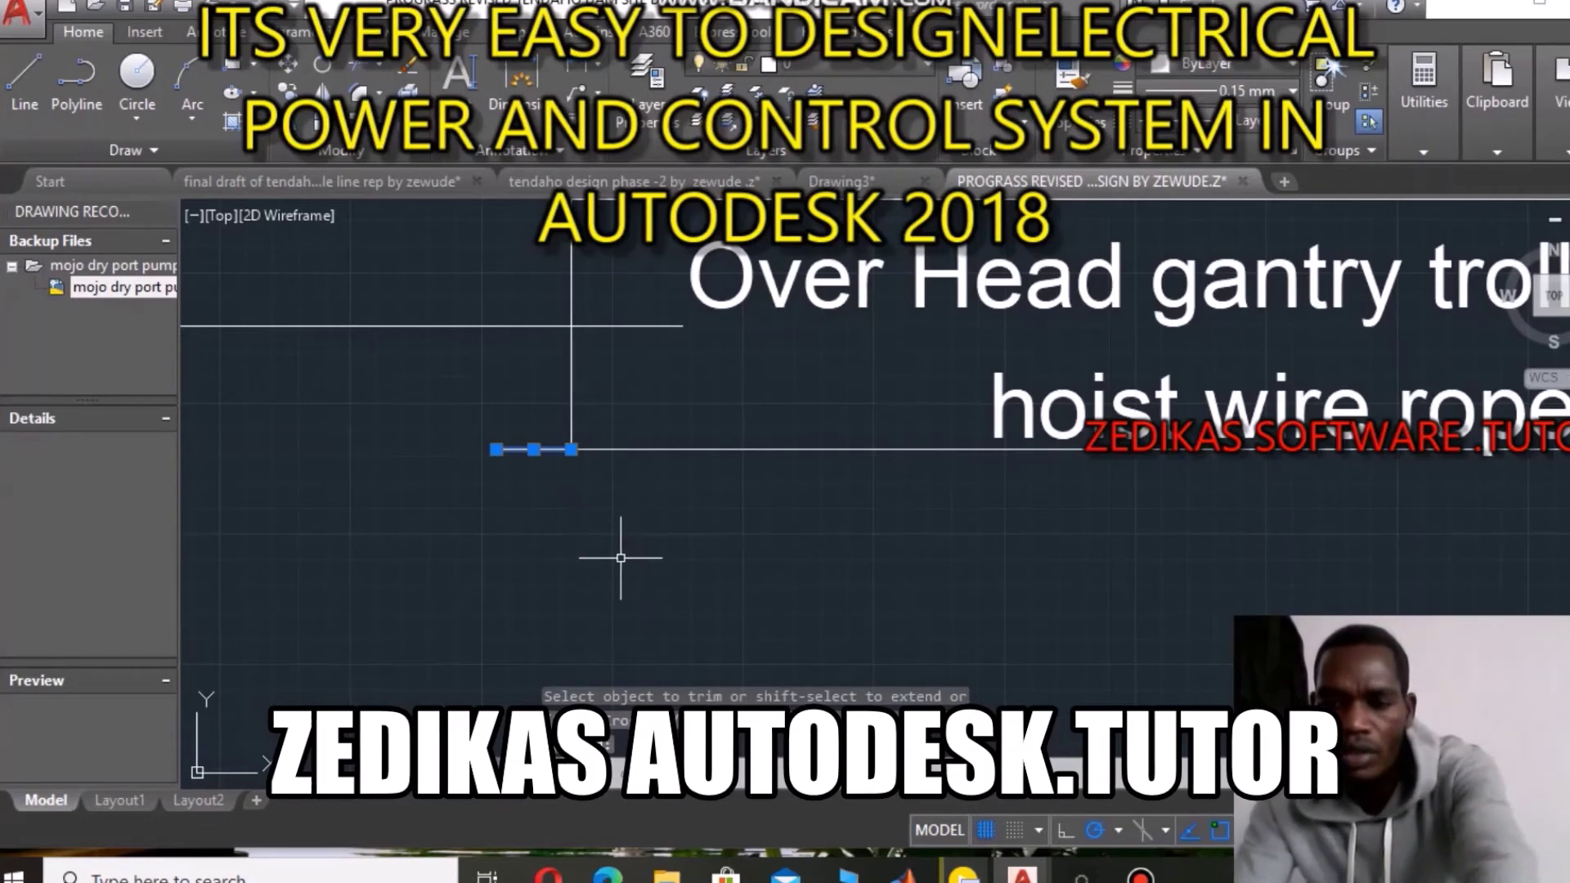
{"action": "key", "text": "Delete"}
{"action": "scroll", "coordinate": [631, 554], "scroll_direction": "down", "scroll_amount": 2}
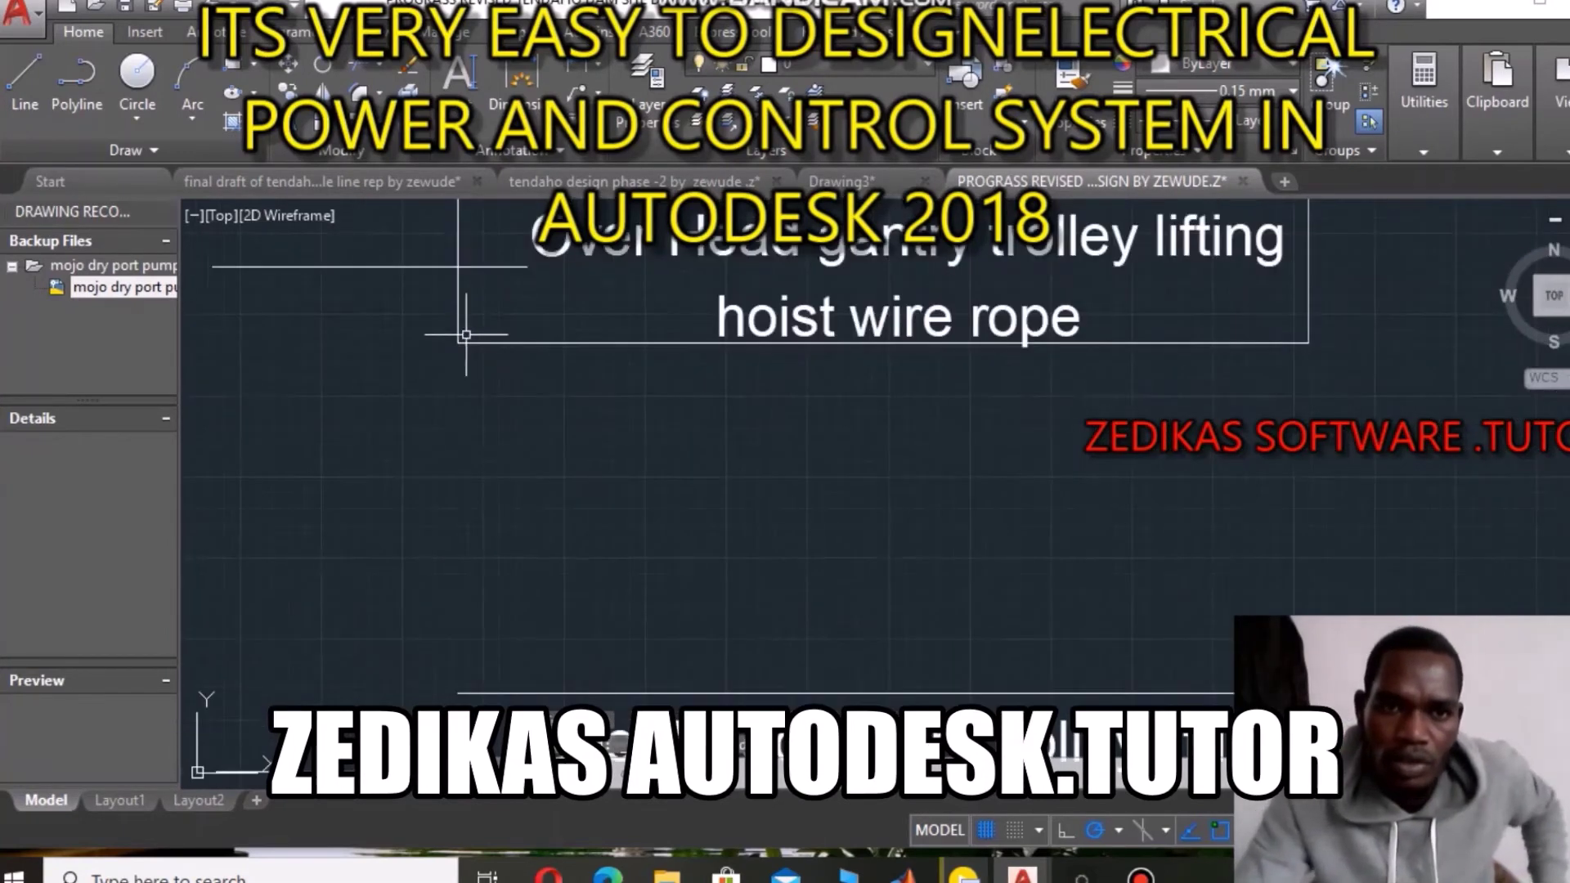
Undo the last zoom and the erase, restoring the vertical line's full length.
{"action": "scroll", "coordinate": [455, 345], "scroll_direction": "up", "scroll_amount": 2}
{"action": "scroll", "coordinate": [449, 341], "scroll_direction": "up", "scroll_amount": 1}
{"action": "scroll", "coordinate": [480, 340], "scroll_direction": "down", "scroll_amount": 2}
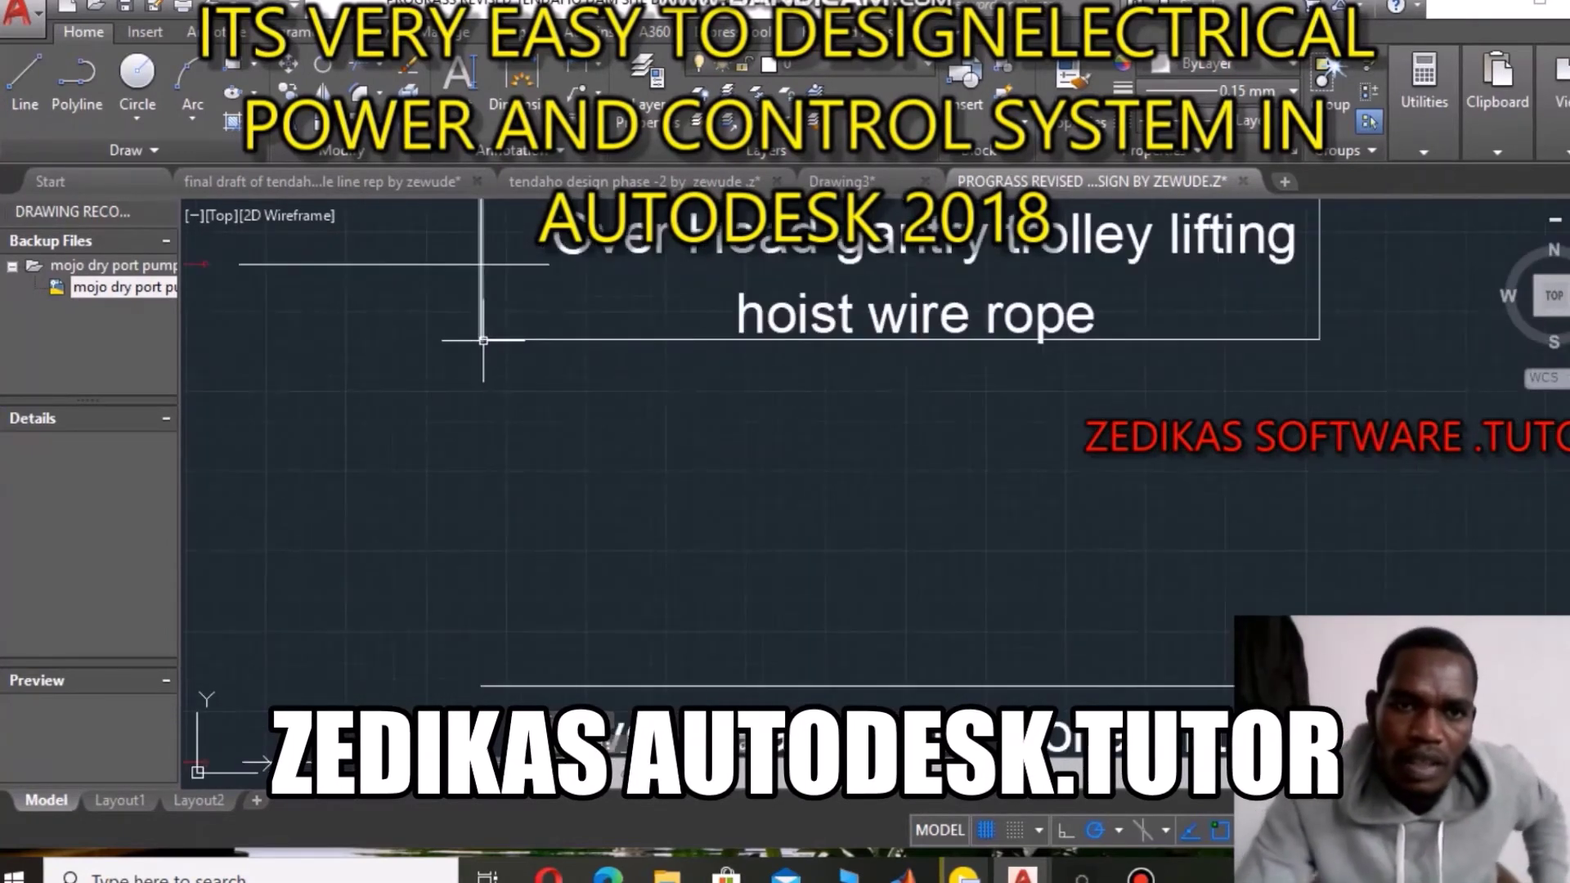
{"action": "scroll", "coordinate": [511, 325], "scroll_direction": "down", "scroll_amount": 2}
{"action": "right_click", "coordinate": [708, 281]}
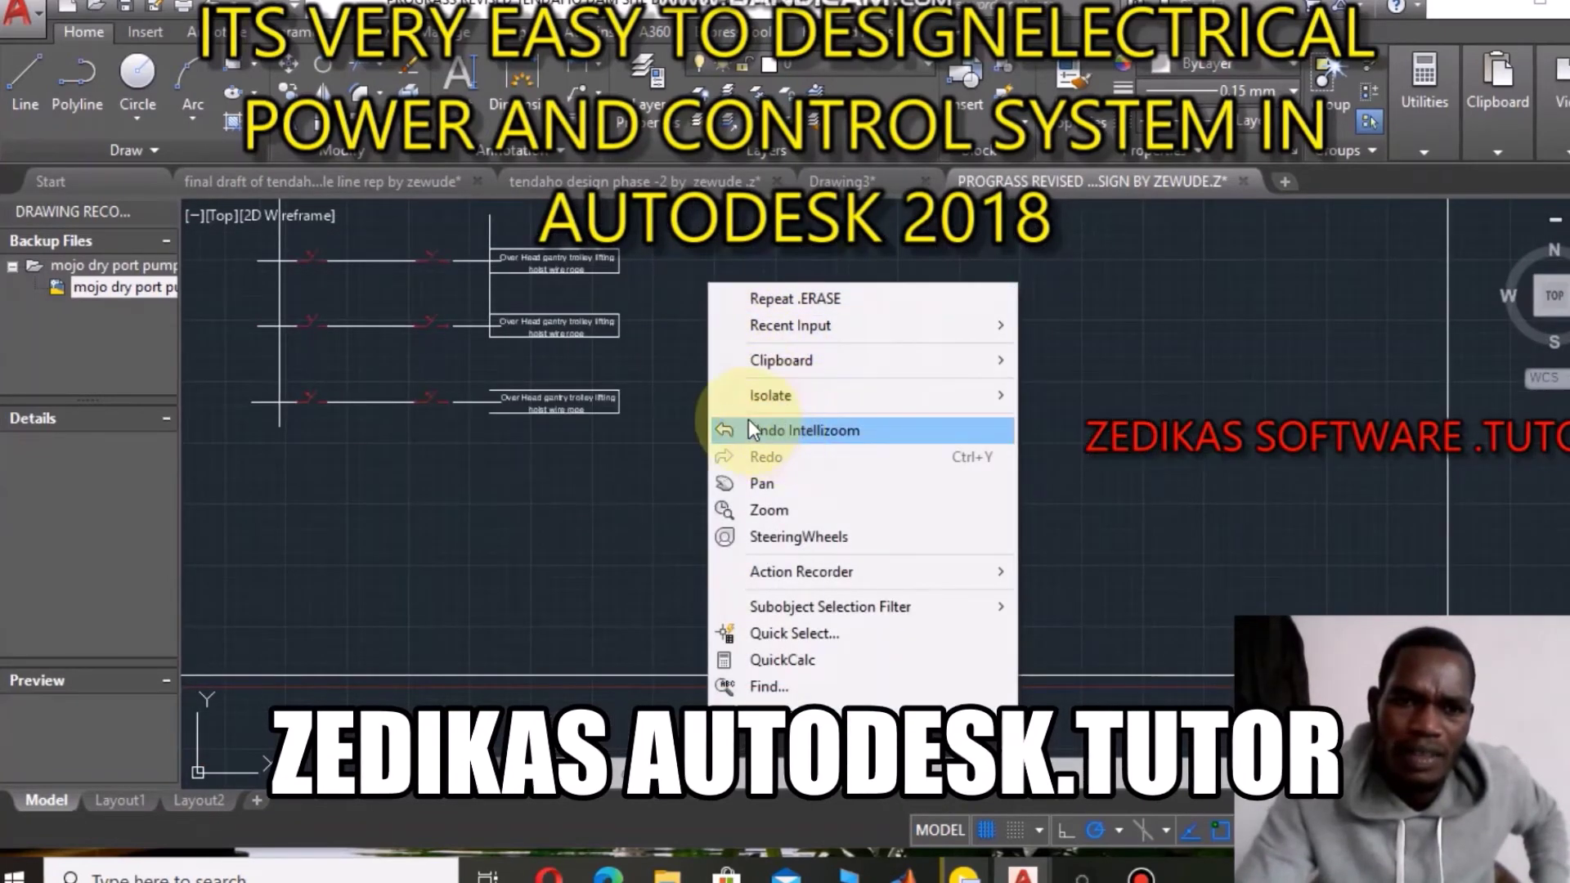
{"action": "mouse_move", "coordinate": [770, 395]}
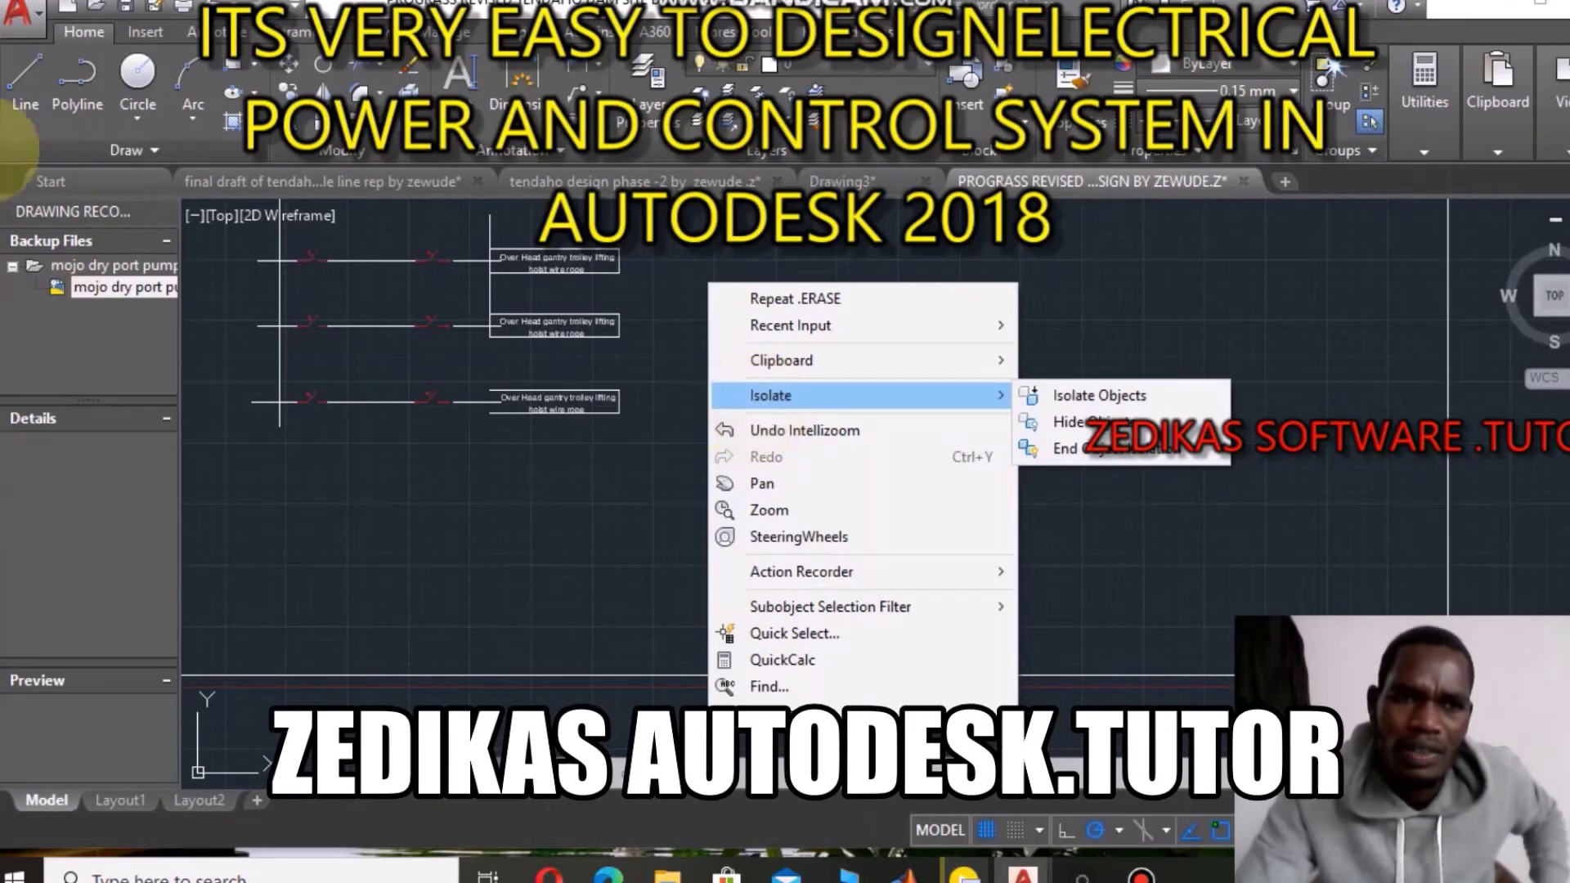
{"action": "key", "text": "Escape"}
{"action": "key", "text": "ctrl+z"}
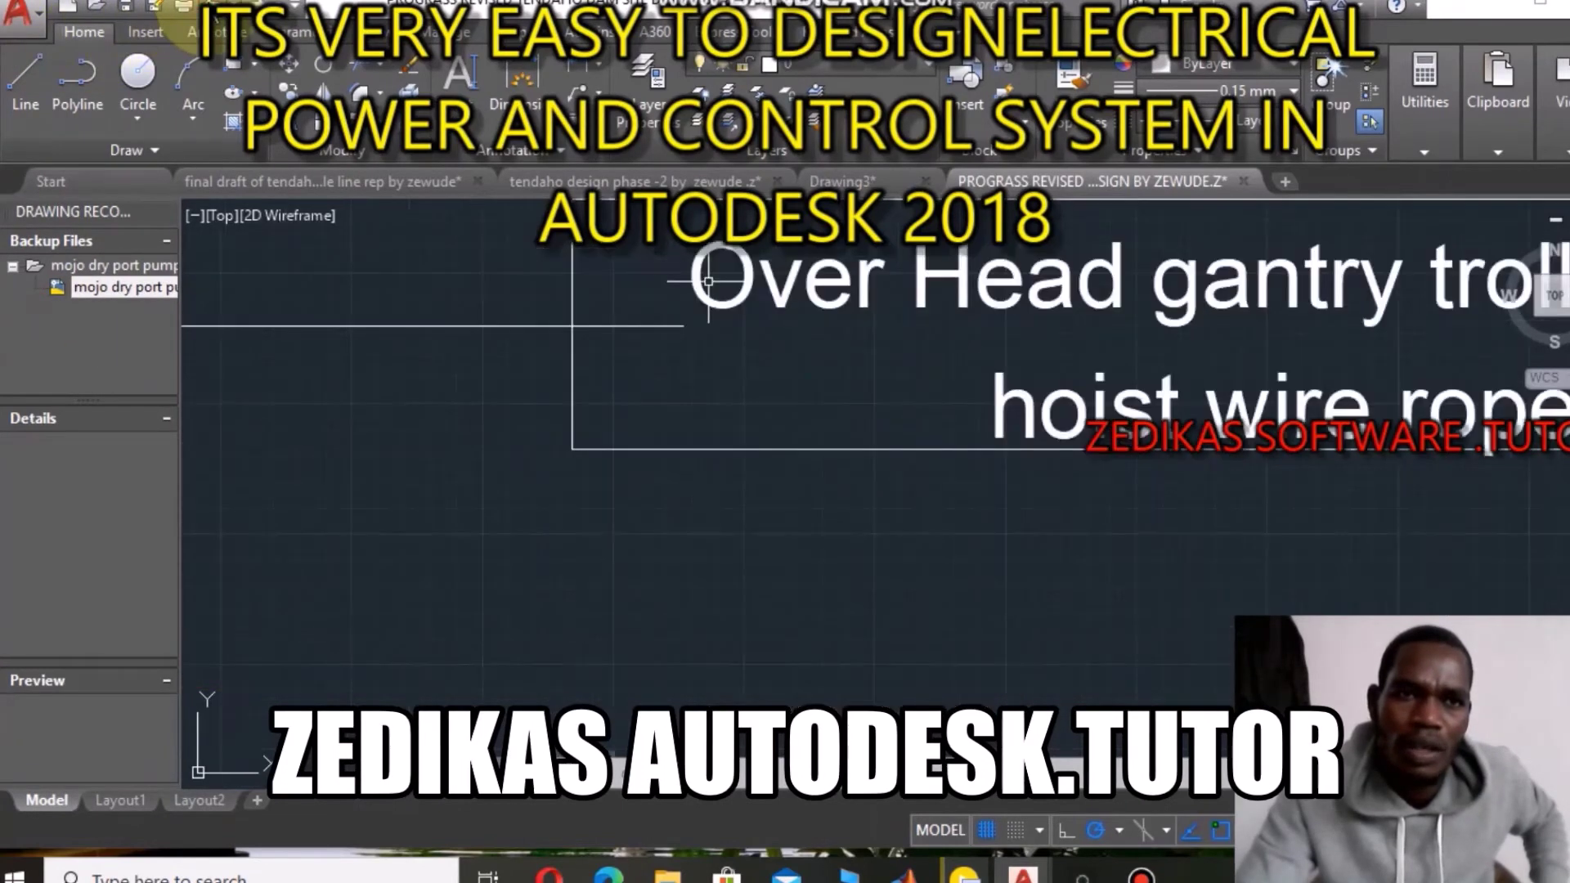
{"action": "key", "text": "ctrl+z"}
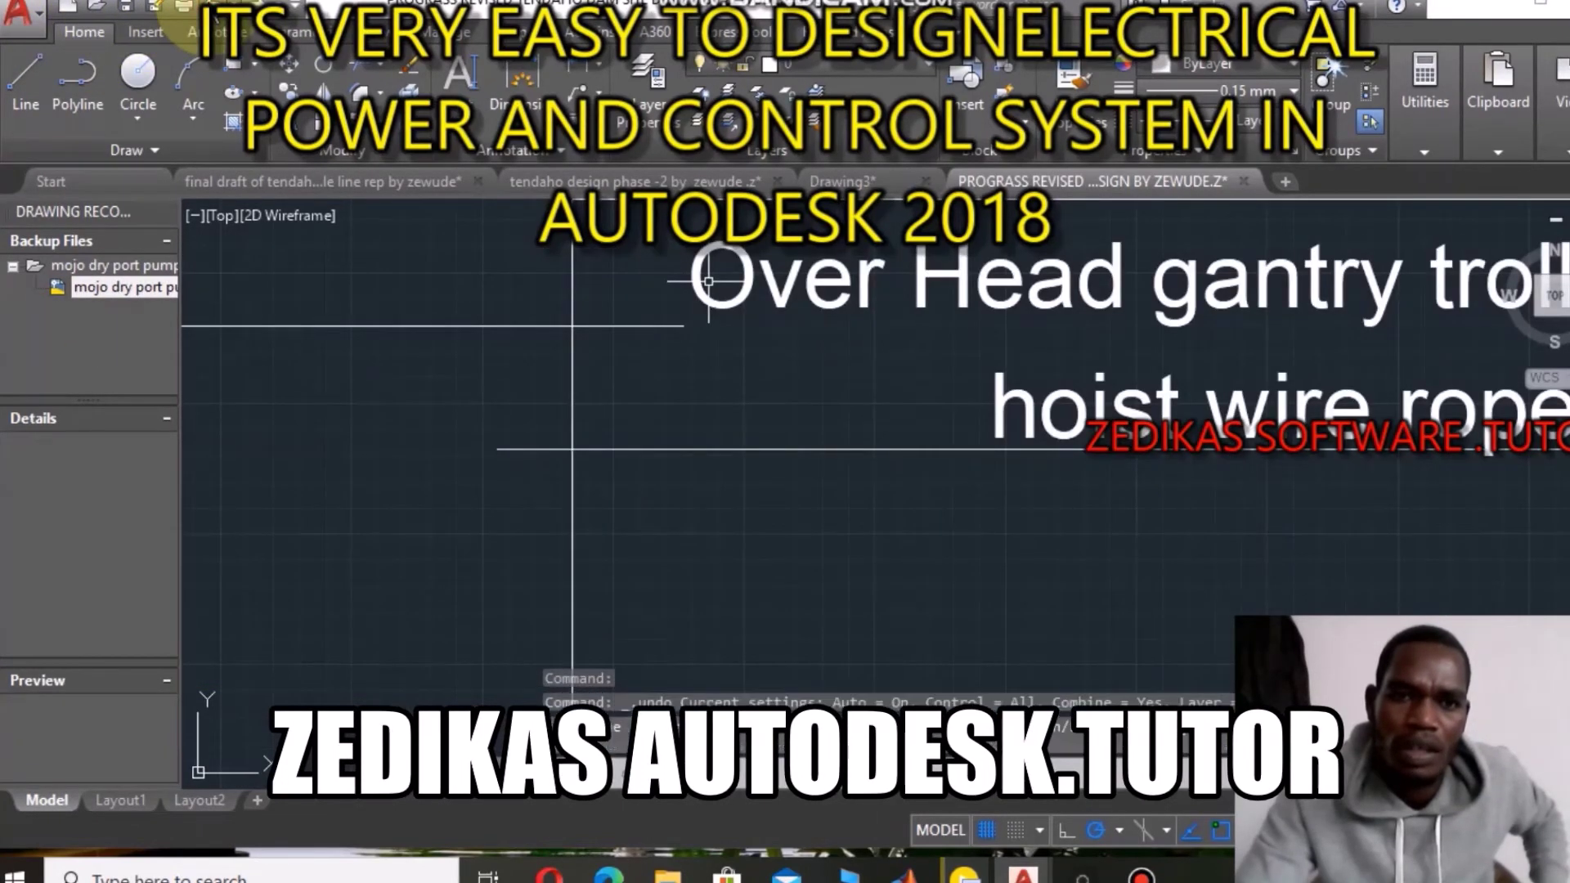
{"action": "scroll", "coordinate": [748, 518], "scroll_direction": "down", "scroll_amount": 5}
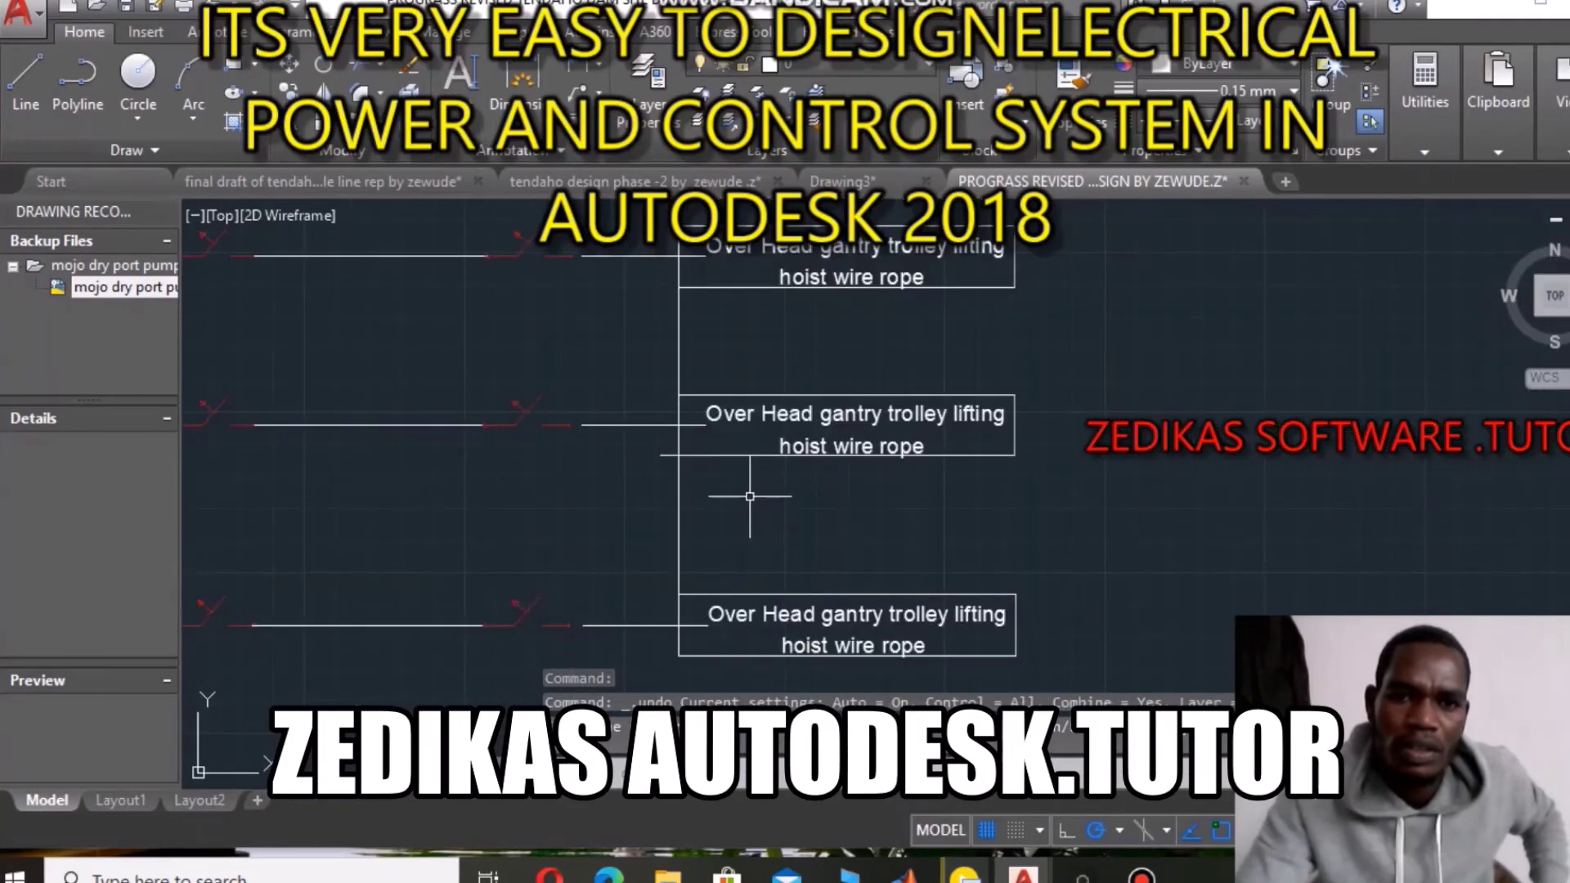
Pan the view toward the middle labelled box.
{"action": "right_click", "coordinate": [749, 497]}
{"action": "left_click", "coordinate": [810, 252]}
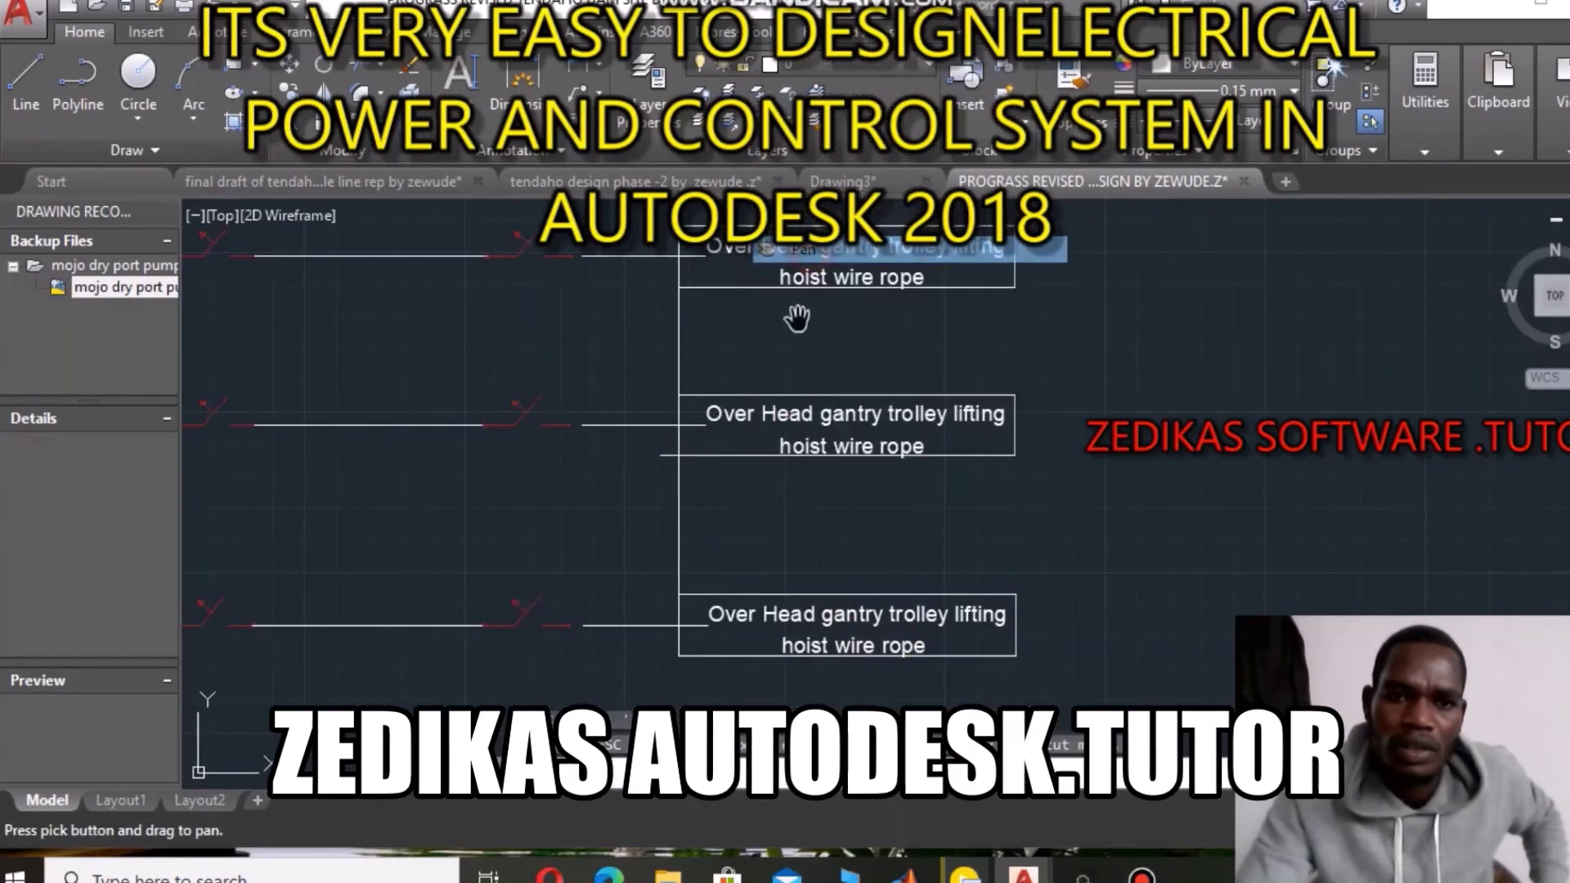
{"action": "scroll", "coordinate": [704, 565], "scroll_direction": "up", "scroll_amount": 3}
{"action": "left_click_drag", "start_coordinate": [701, 571], "coordinate": [747, 396]}
{"action": "right_click", "coordinate": [748, 400]}
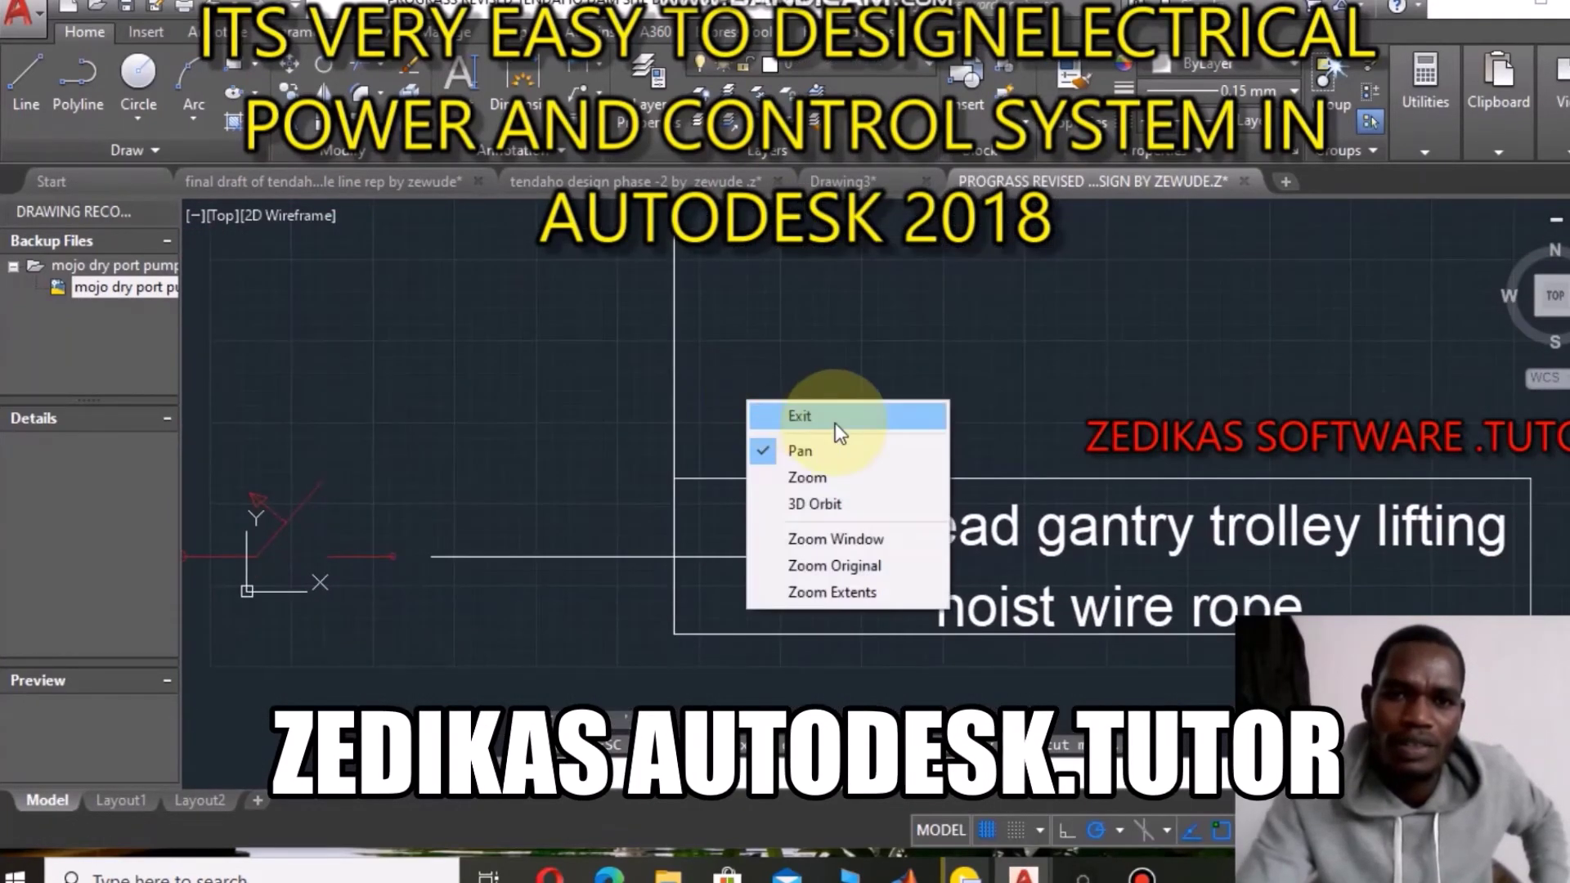
{"action": "left_click", "coordinate": [836, 417]}
{"action": "left_click", "coordinate": [26, 82]}
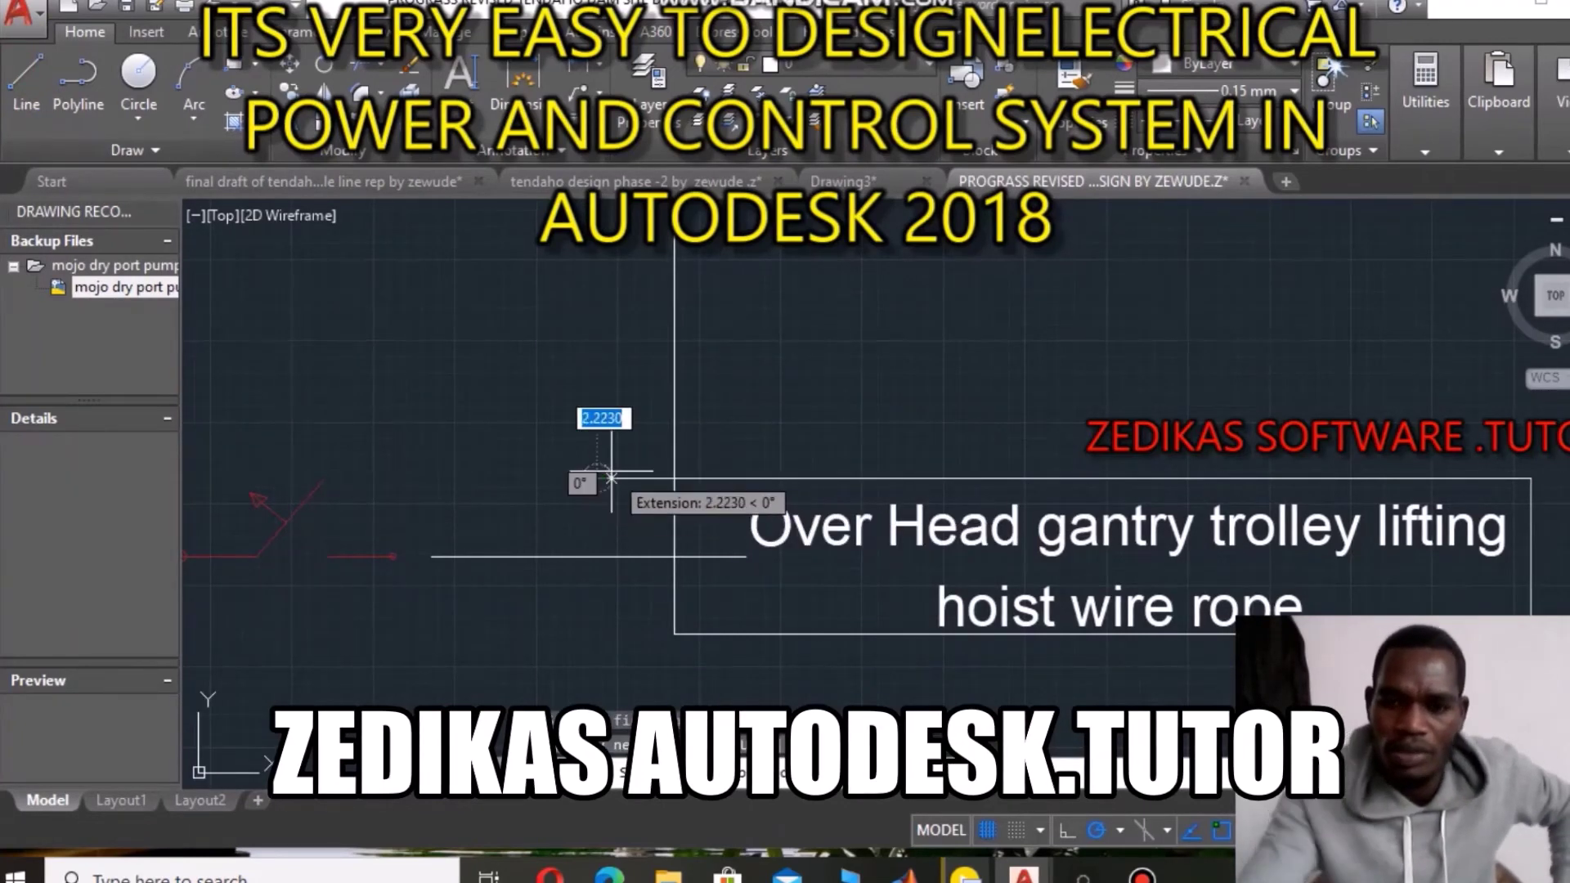
{"action": "scroll", "coordinate": [736, 494], "scroll_direction": "down", "scroll_amount": 4}
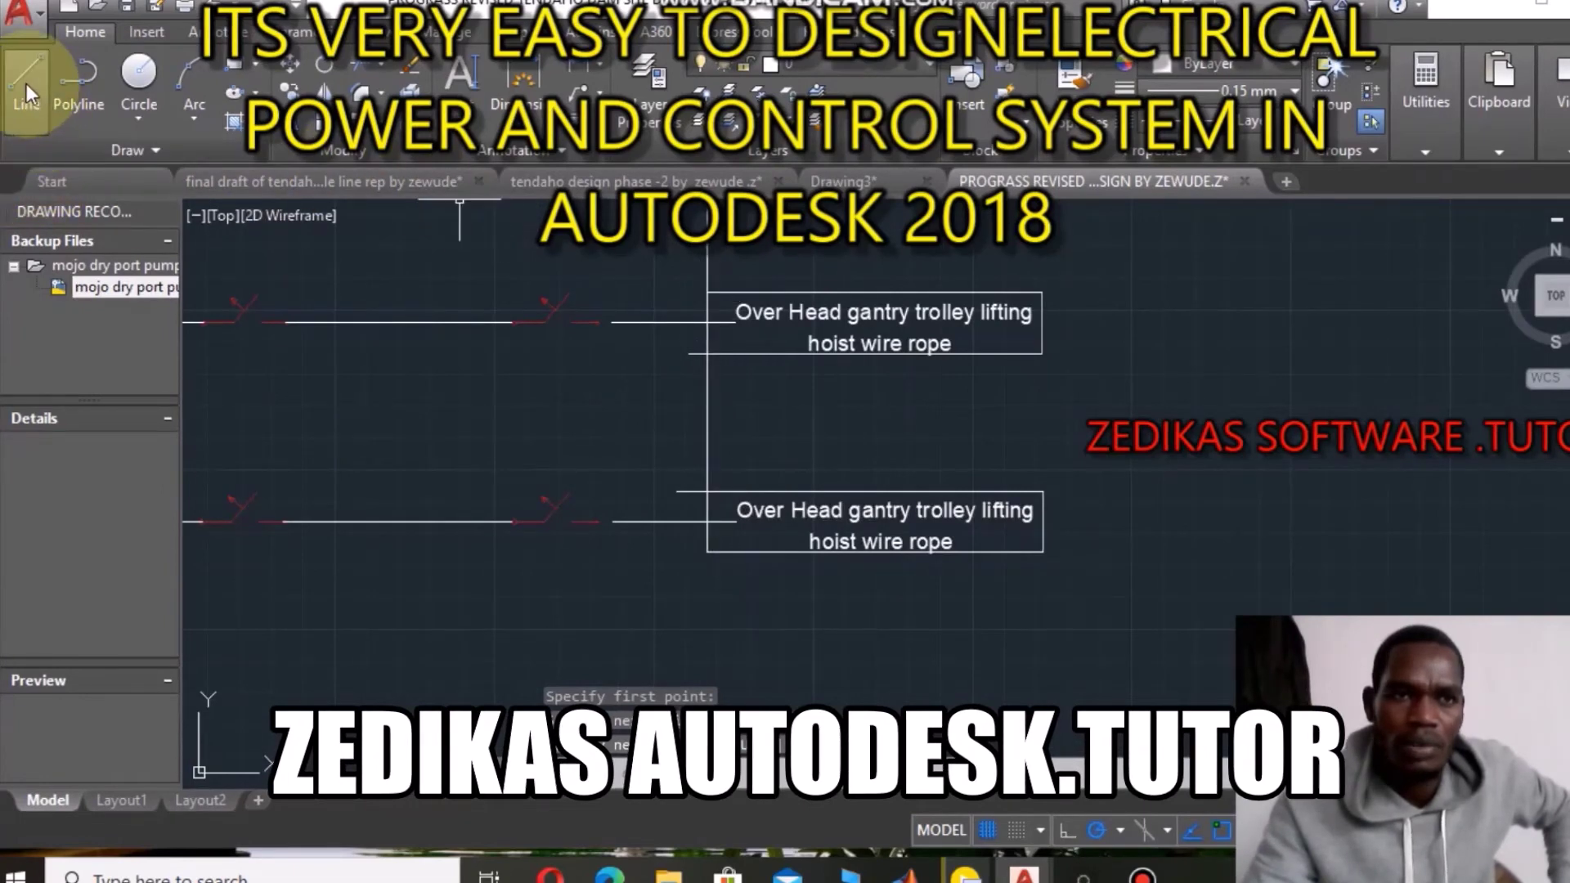
Abandon an unfinished line and pan down to reveal the third labelled box.
{"action": "left_click", "coordinate": [707, 292]}
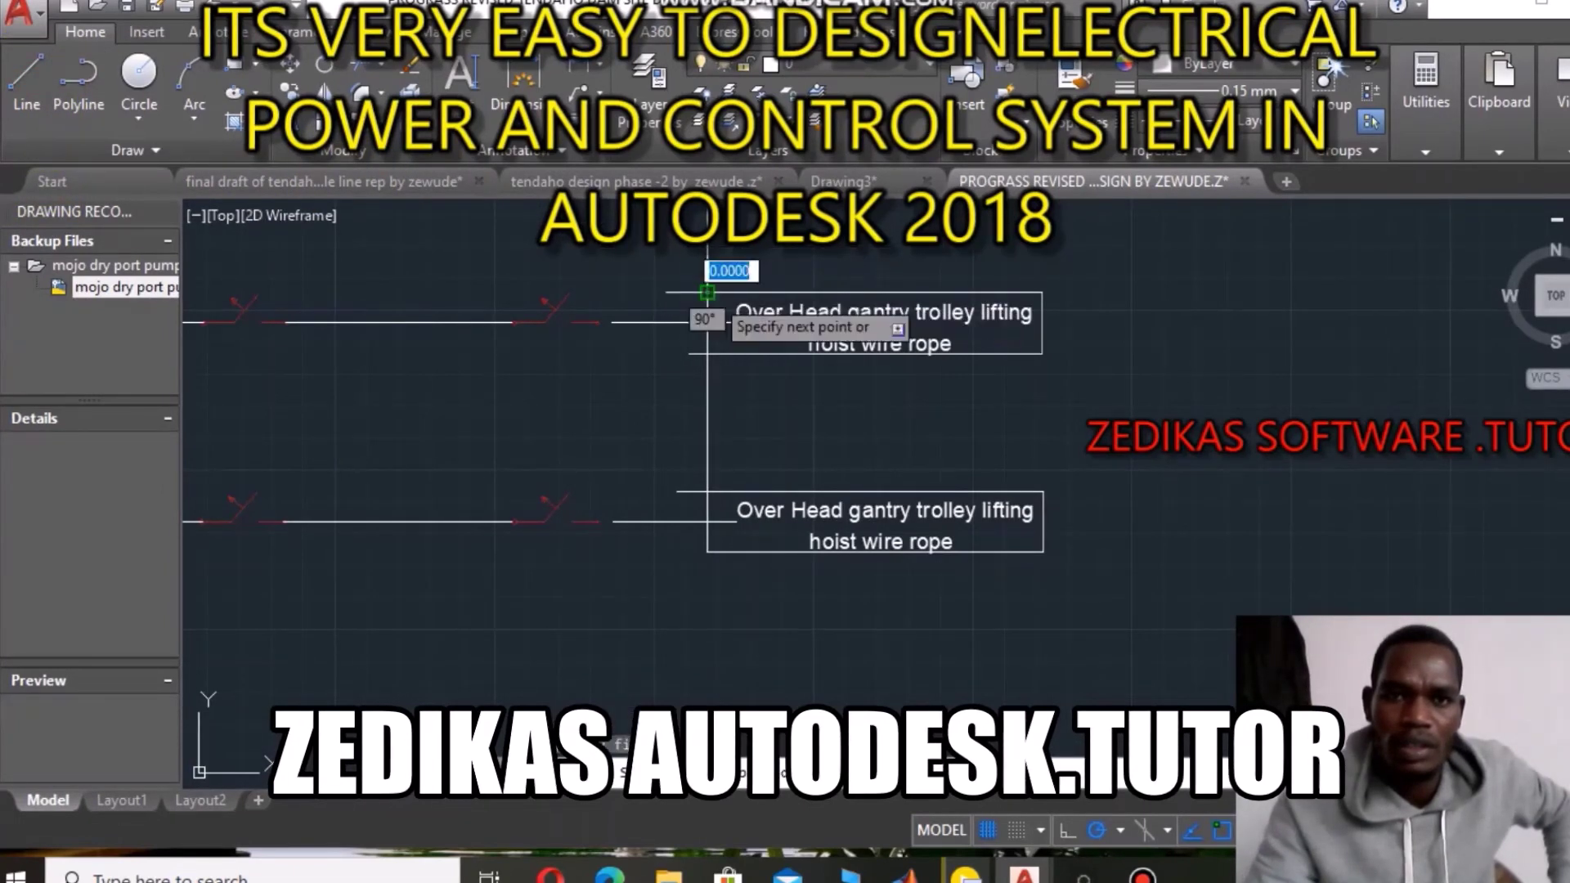
{"action": "key", "text": "Escape"}
{"action": "key", "text": "space"}
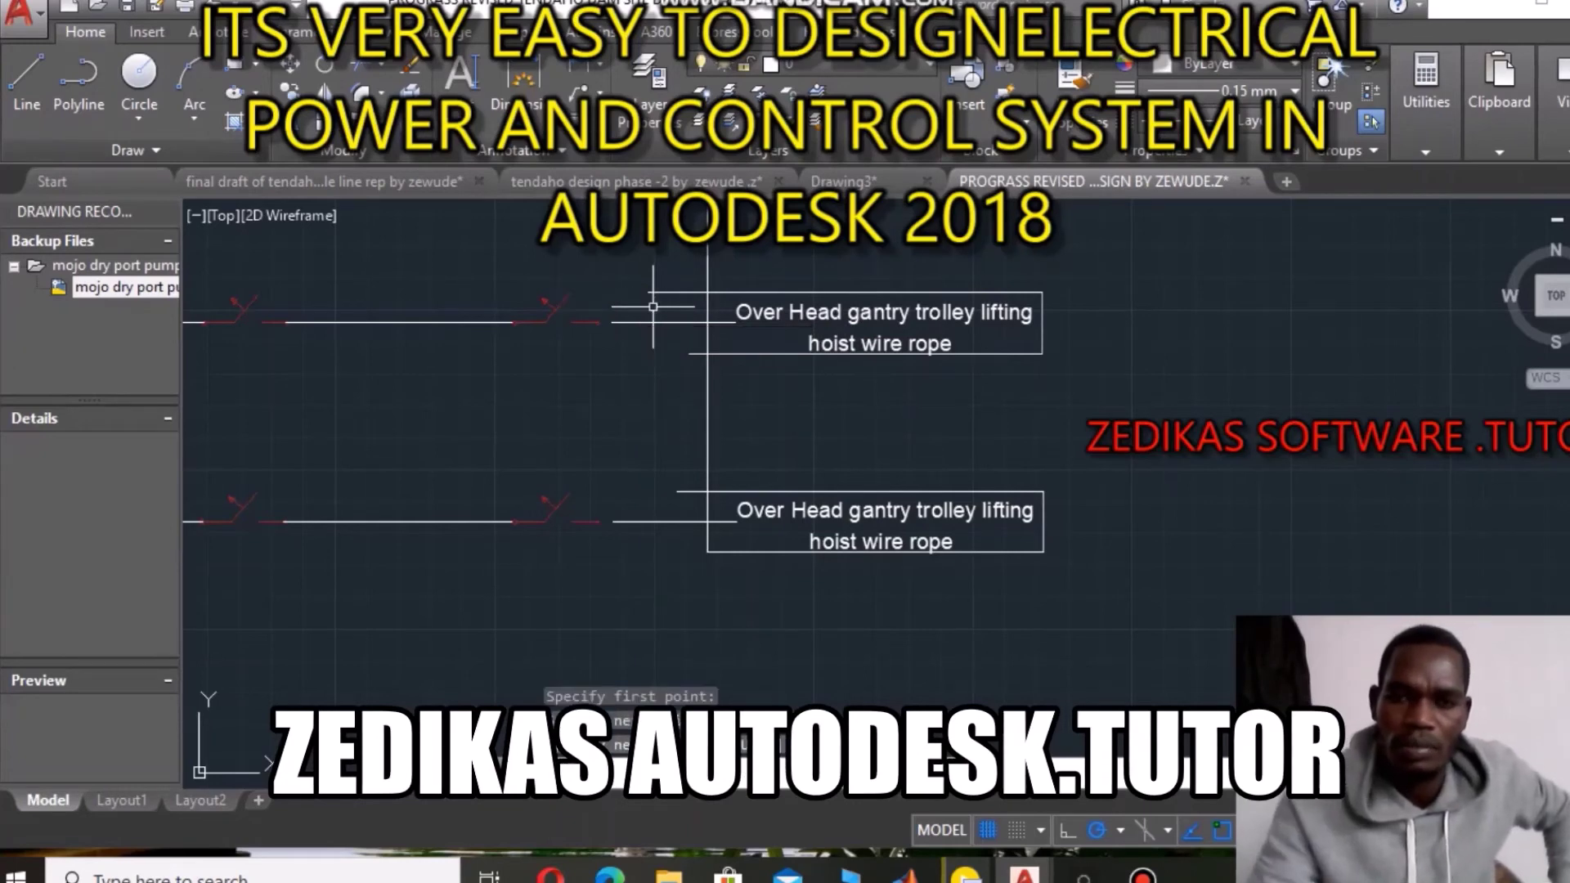
{"action": "scroll", "coordinate": [800, 301], "scroll_direction": "down", "scroll_amount": 2}
{"action": "right_click", "coordinate": [1095, 353]}
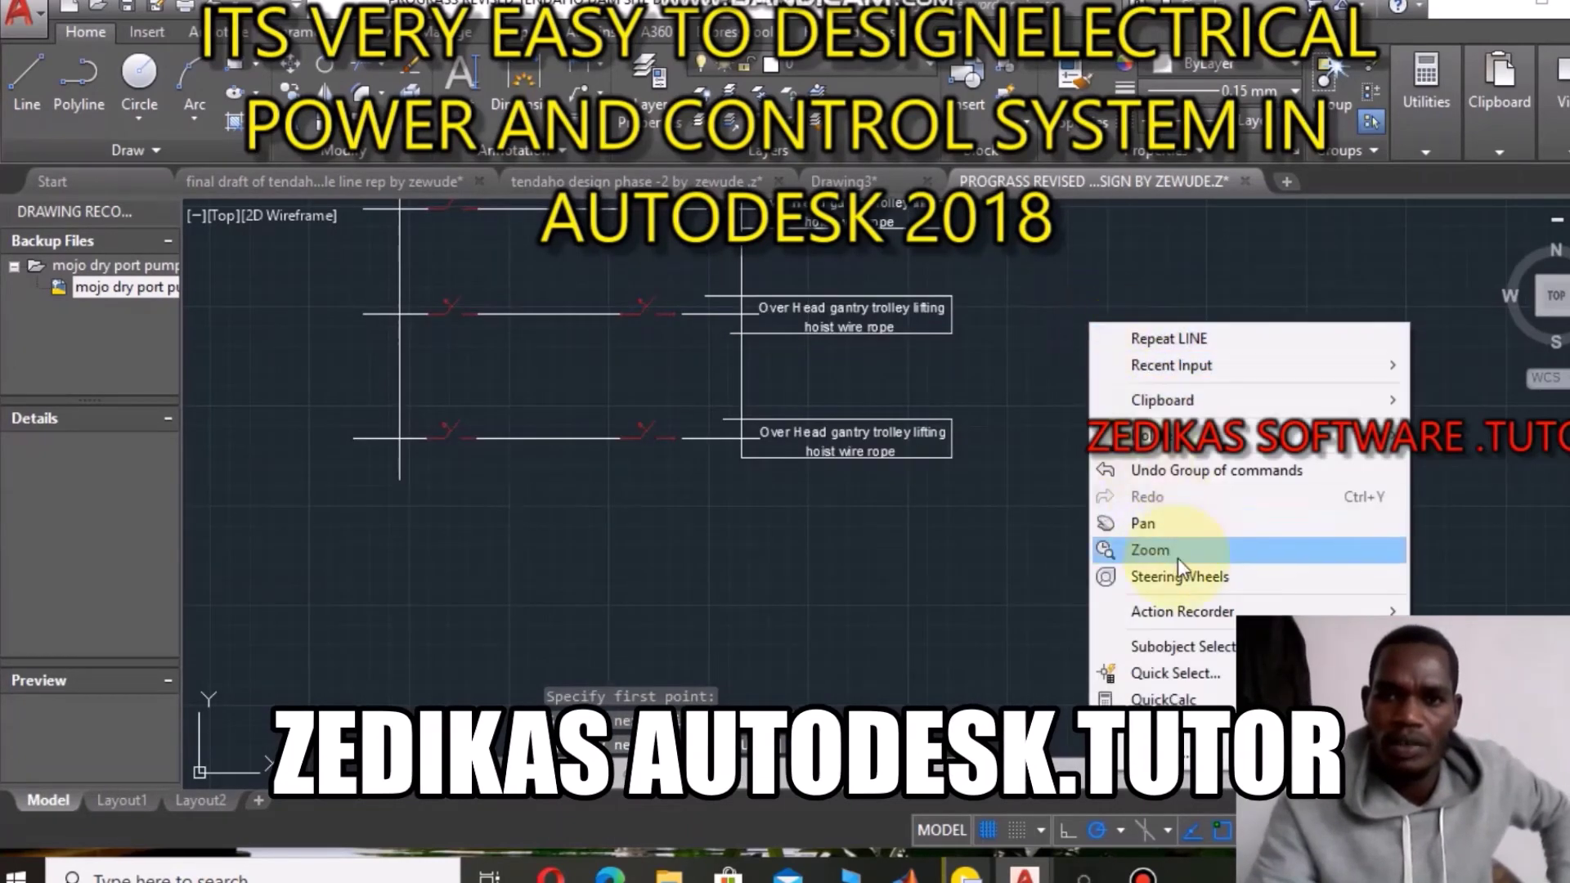
{"action": "left_click", "coordinate": [1167, 523]}
{"action": "left_click_drag", "start_coordinate": [964, 347], "coordinate": [974, 434]}
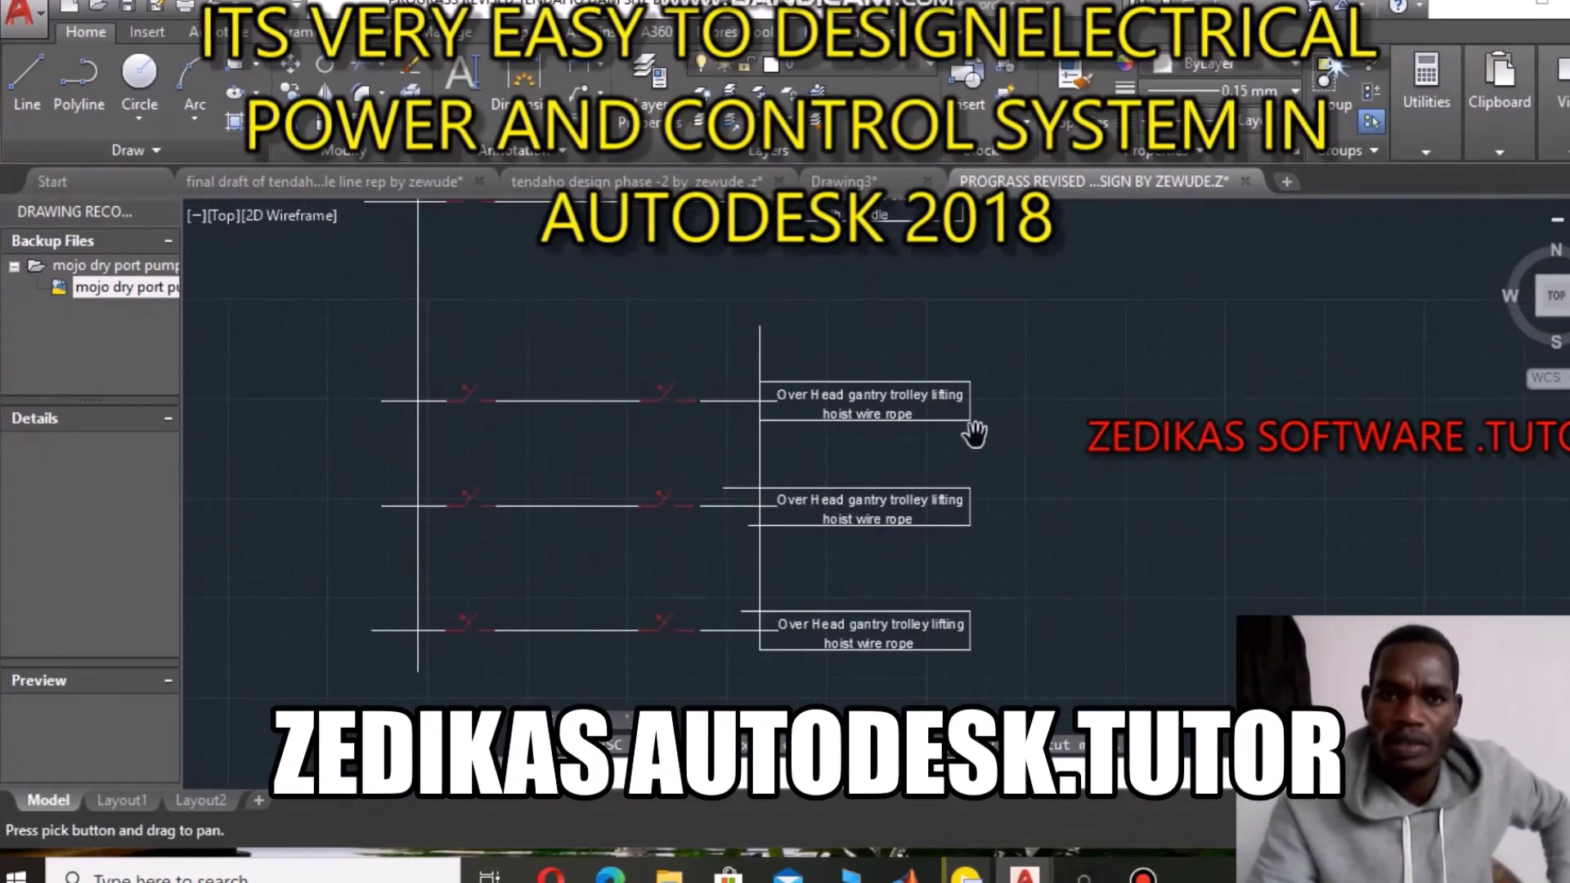
{"action": "right_click", "coordinate": [1011, 409]}
{"action": "left_click", "coordinate": [1063, 415]}
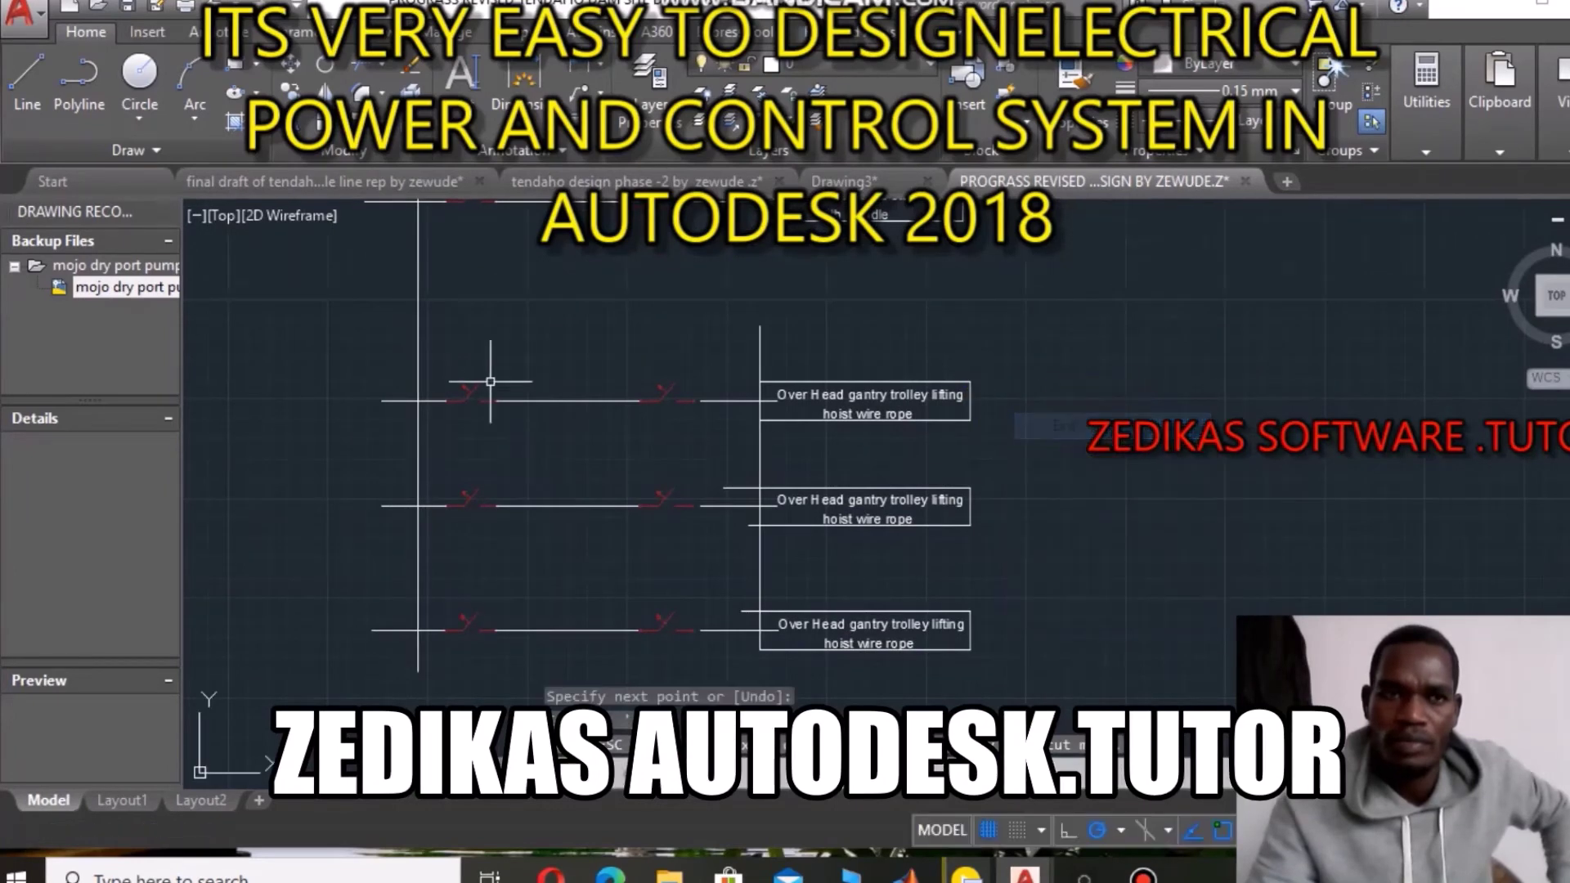
Draw a short horizontal connector from the top branch end to the vertical line.
{"action": "left_click", "coordinate": [29, 86]}
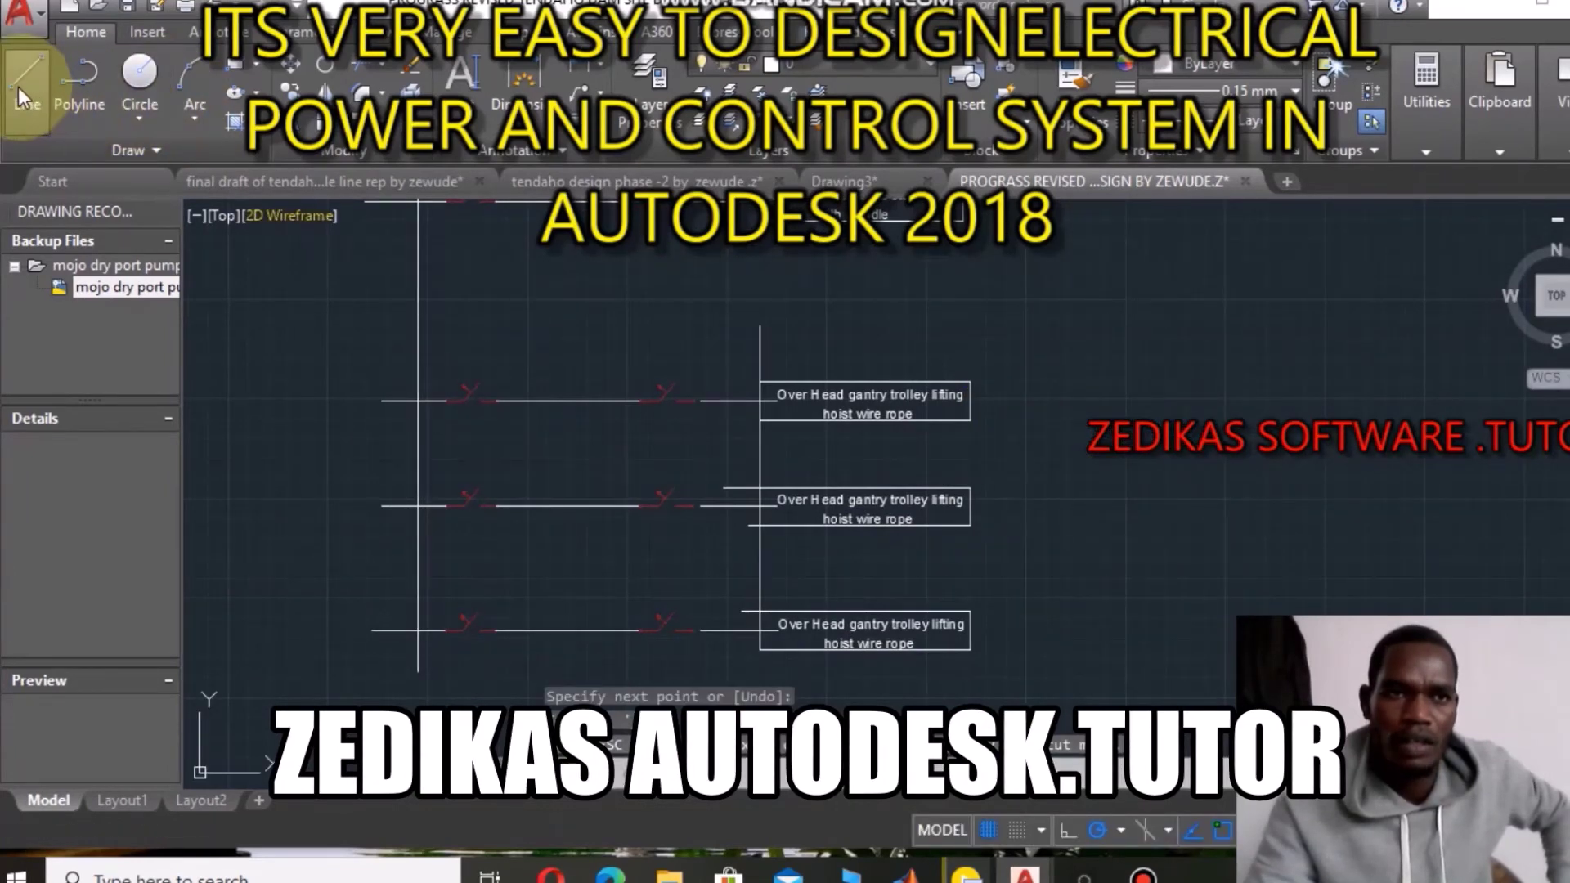
{"action": "left_click", "coordinate": [699, 421]}
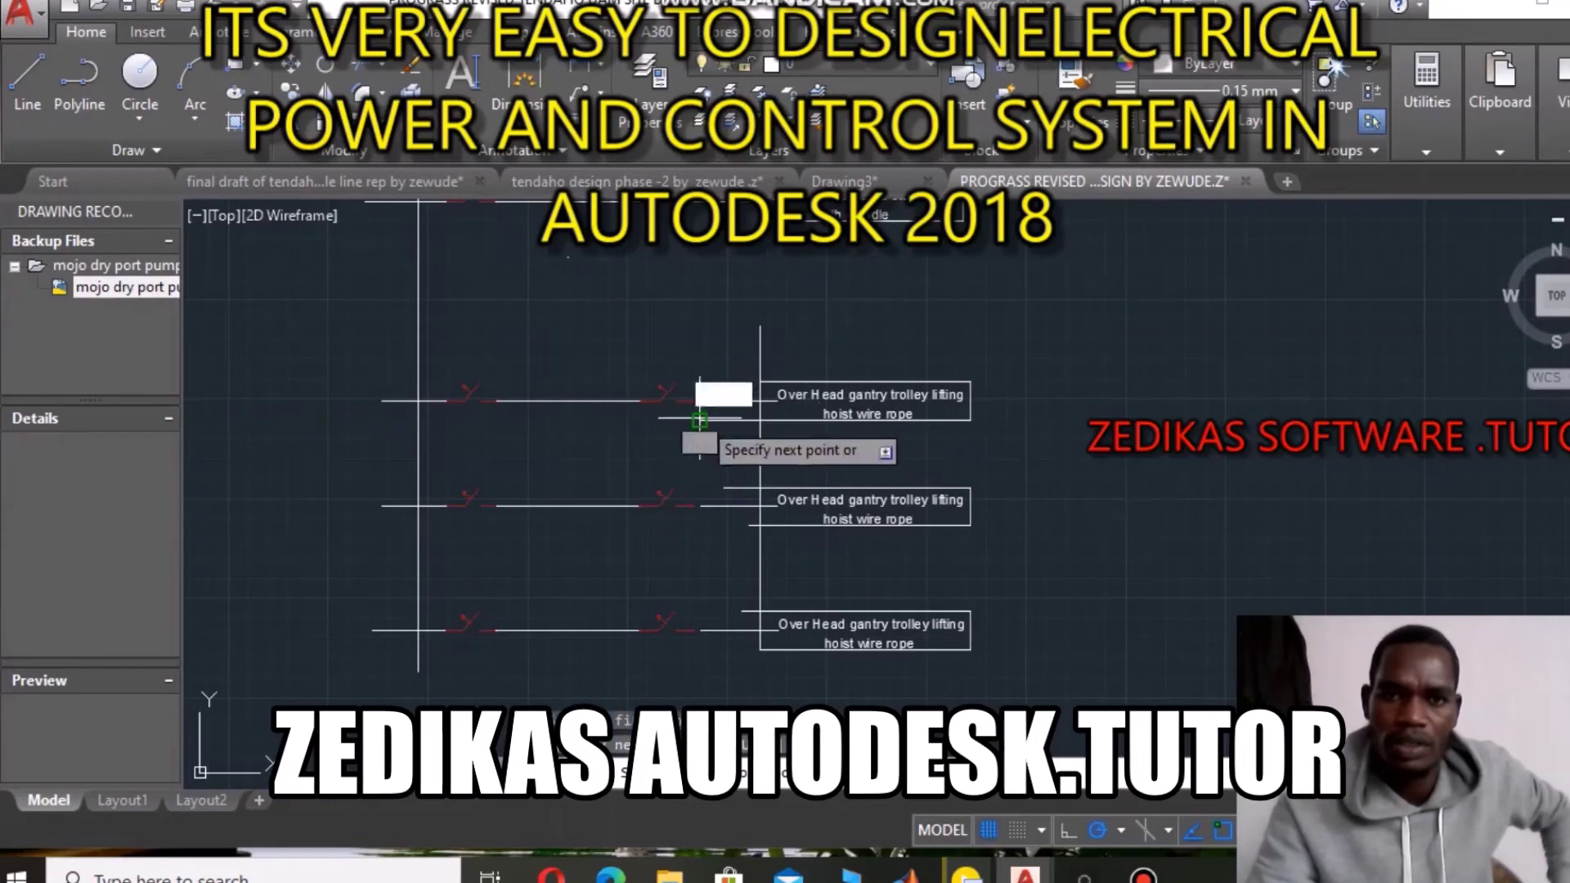
{"action": "left_click", "coordinate": [761, 420]}
{"action": "key", "text": "Return"}
{"action": "key", "text": "Return"}
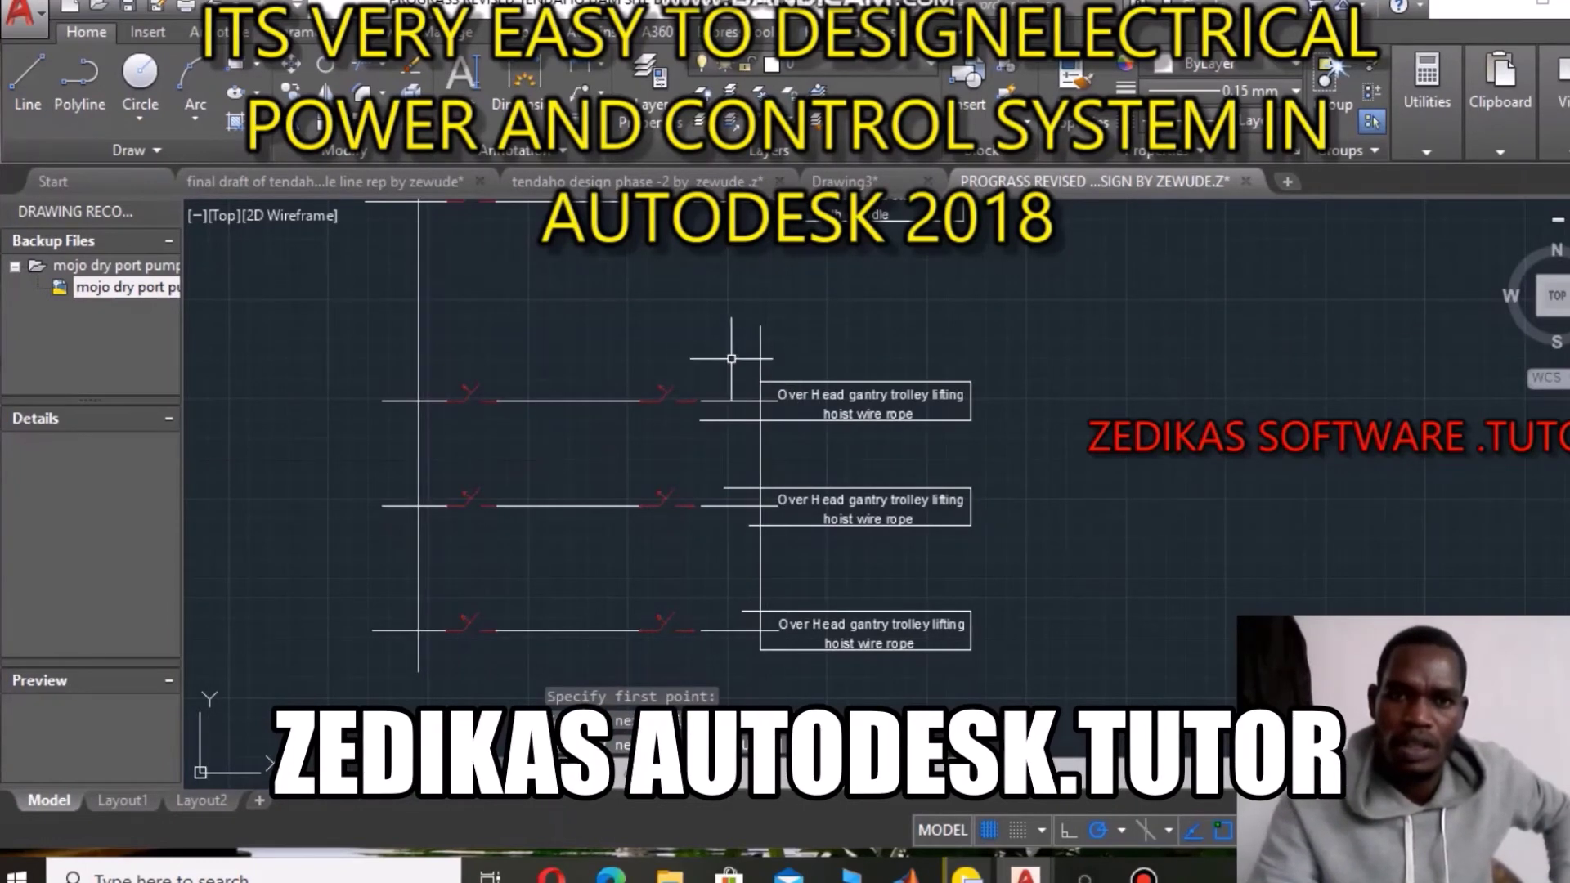
Window-select objects around the top box, then cancel the selection.
{"action": "right_click", "coordinate": [691, 315]}
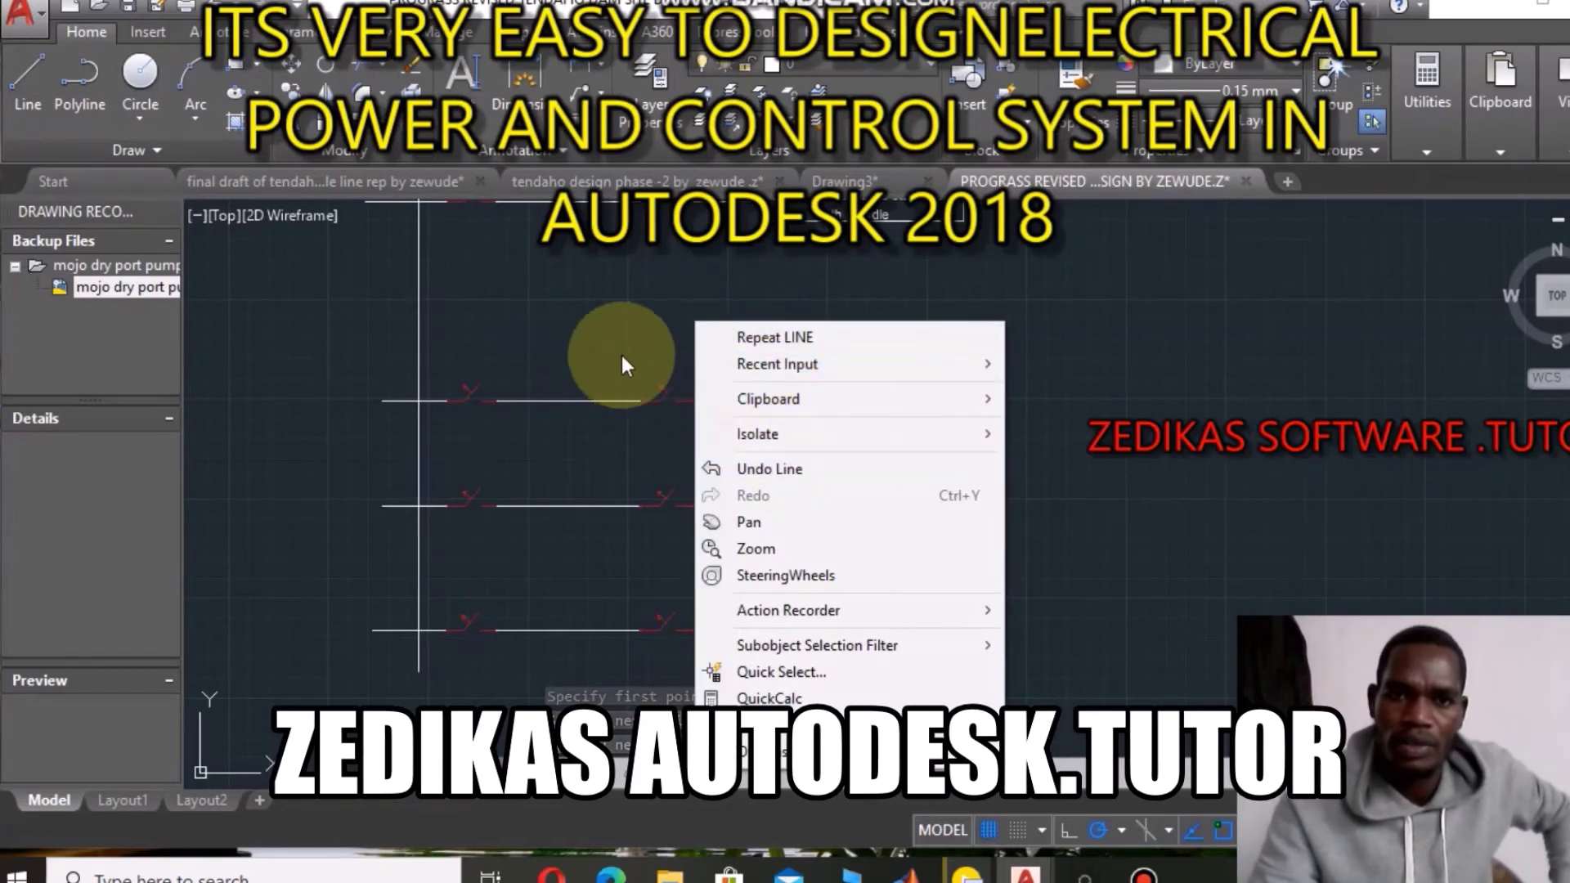
{"action": "left_click", "coordinate": [587, 309]}
{"action": "left_click", "coordinate": [308, 203]}
{"action": "left_click", "coordinate": [565, 296]}
{"action": "key", "text": "Escape"}
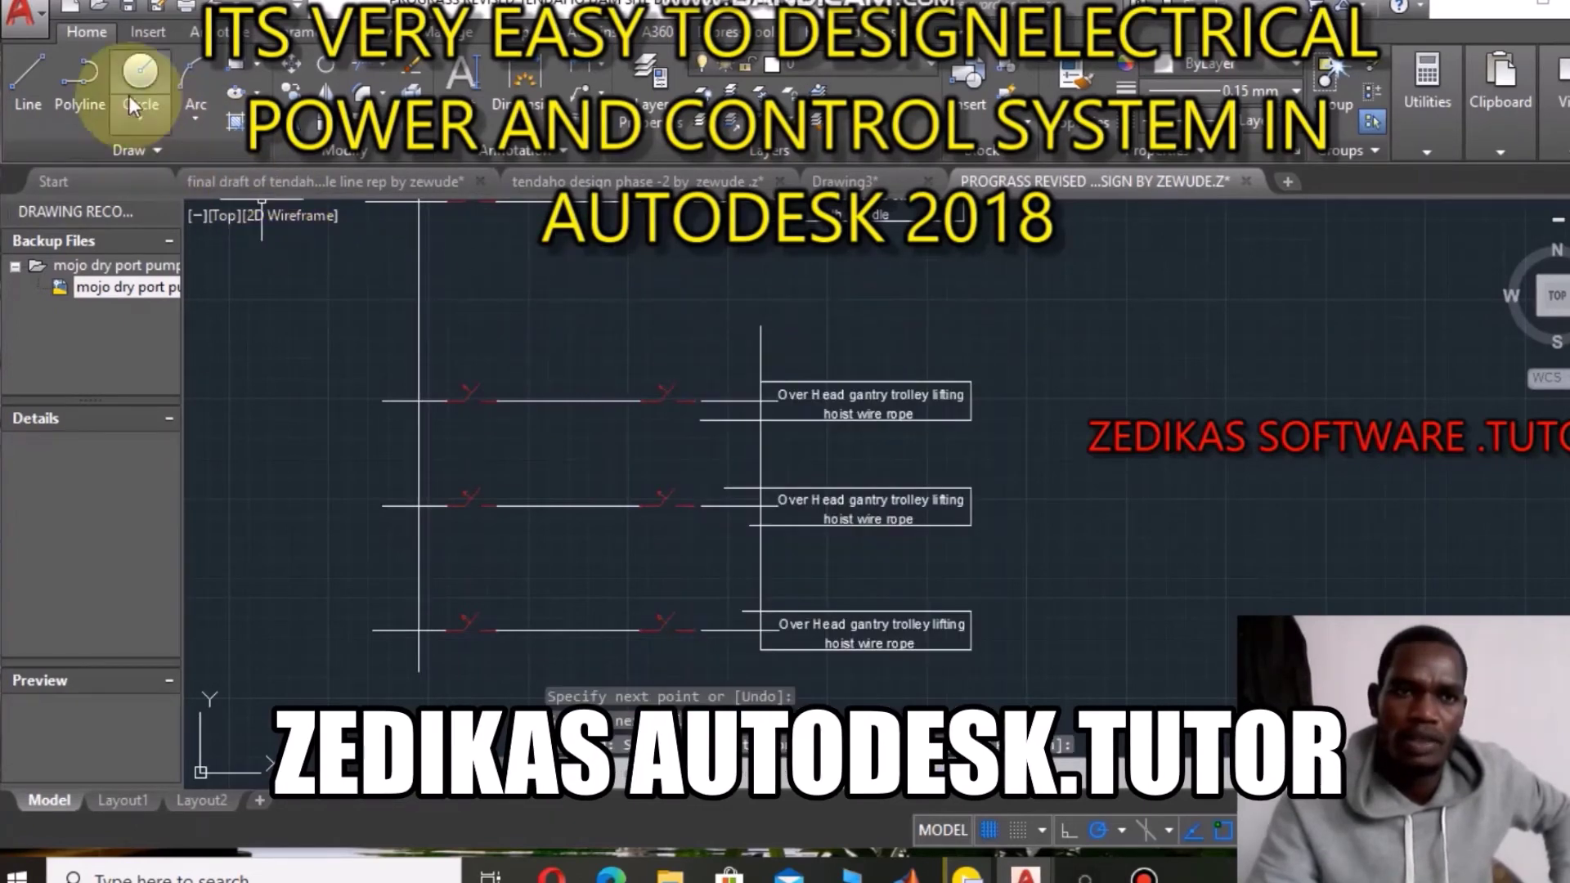
{"action": "left_click", "coordinate": [28, 80]}
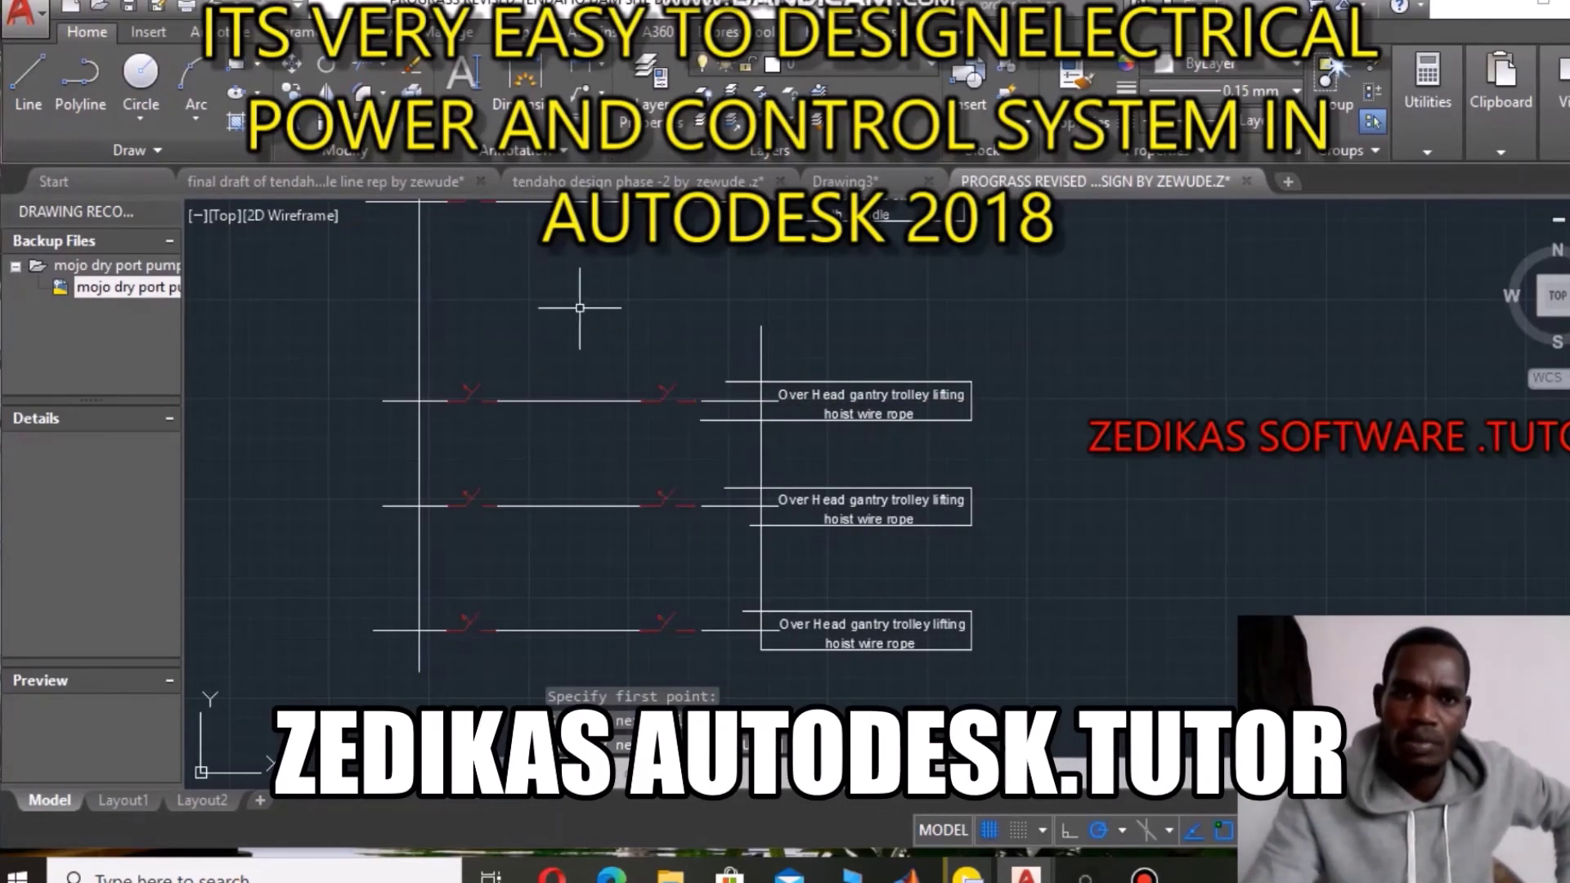
Select the box connector lines and stretch the bottom box's top edge left to the vertical line.
{"action": "left_click", "coordinate": [763, 336]}
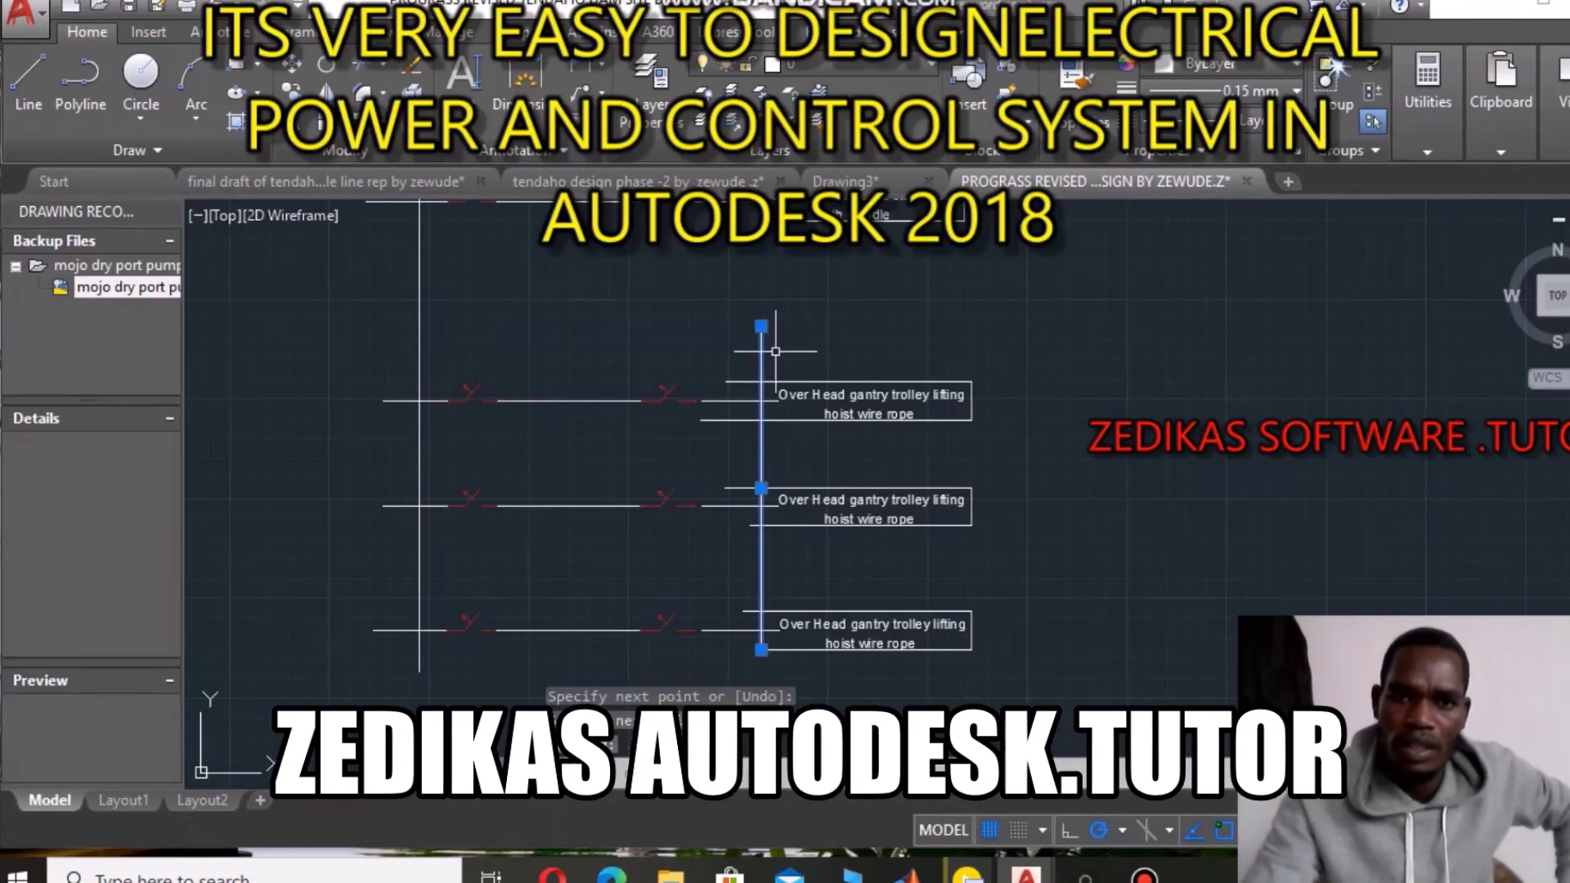
{"action": "key", "text": "Escape"}
{"action": "left_click", "coordinate": [1052, 448]}
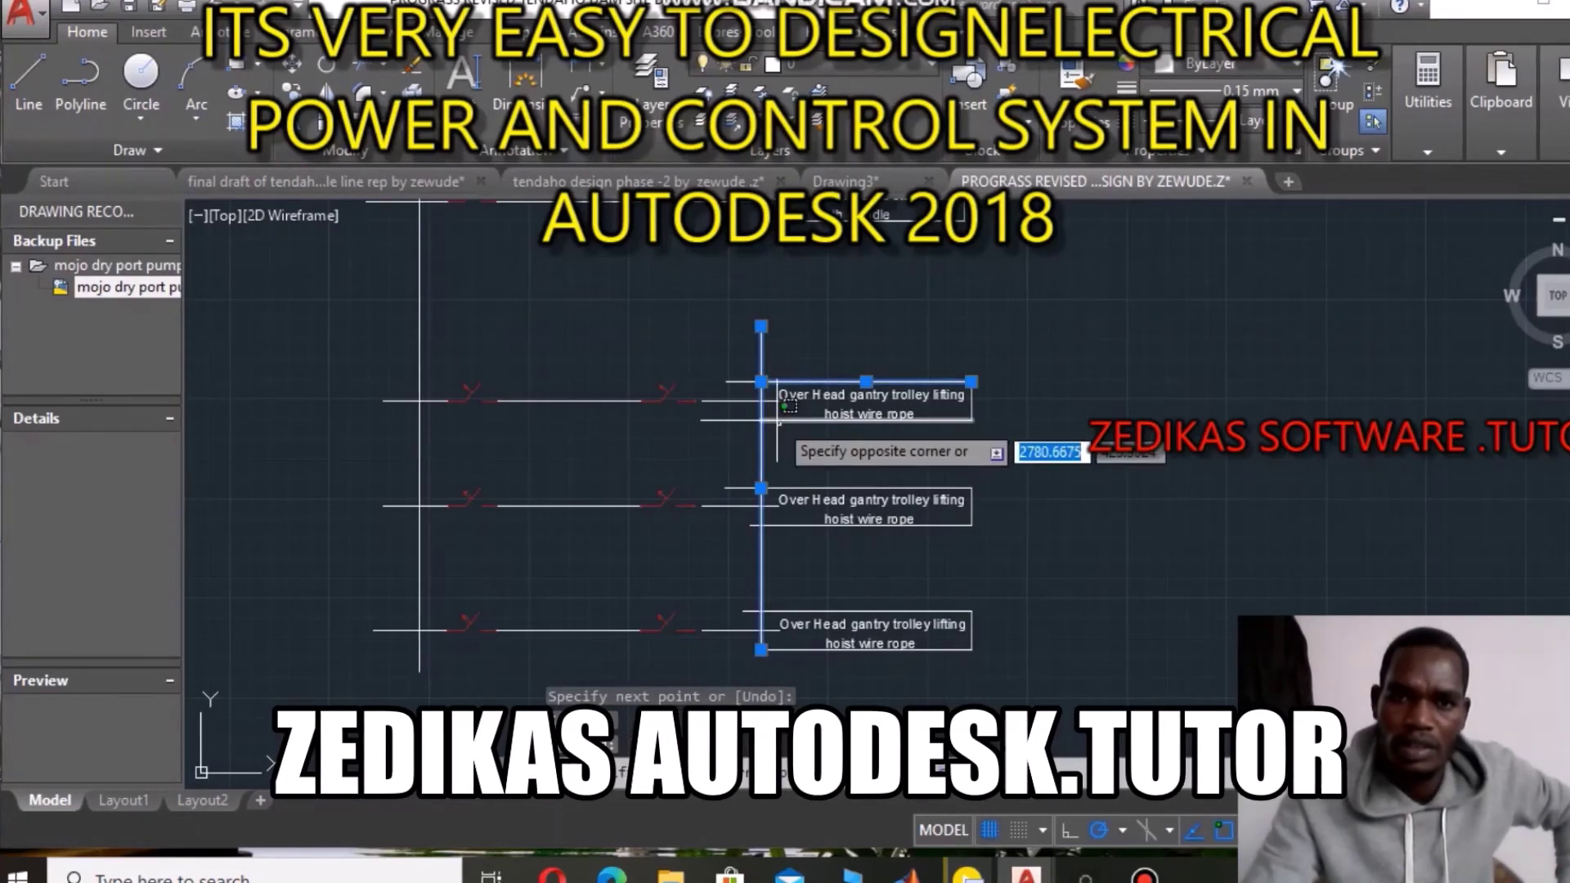
{"action": "left_click", "coordinate": [760, 421]}
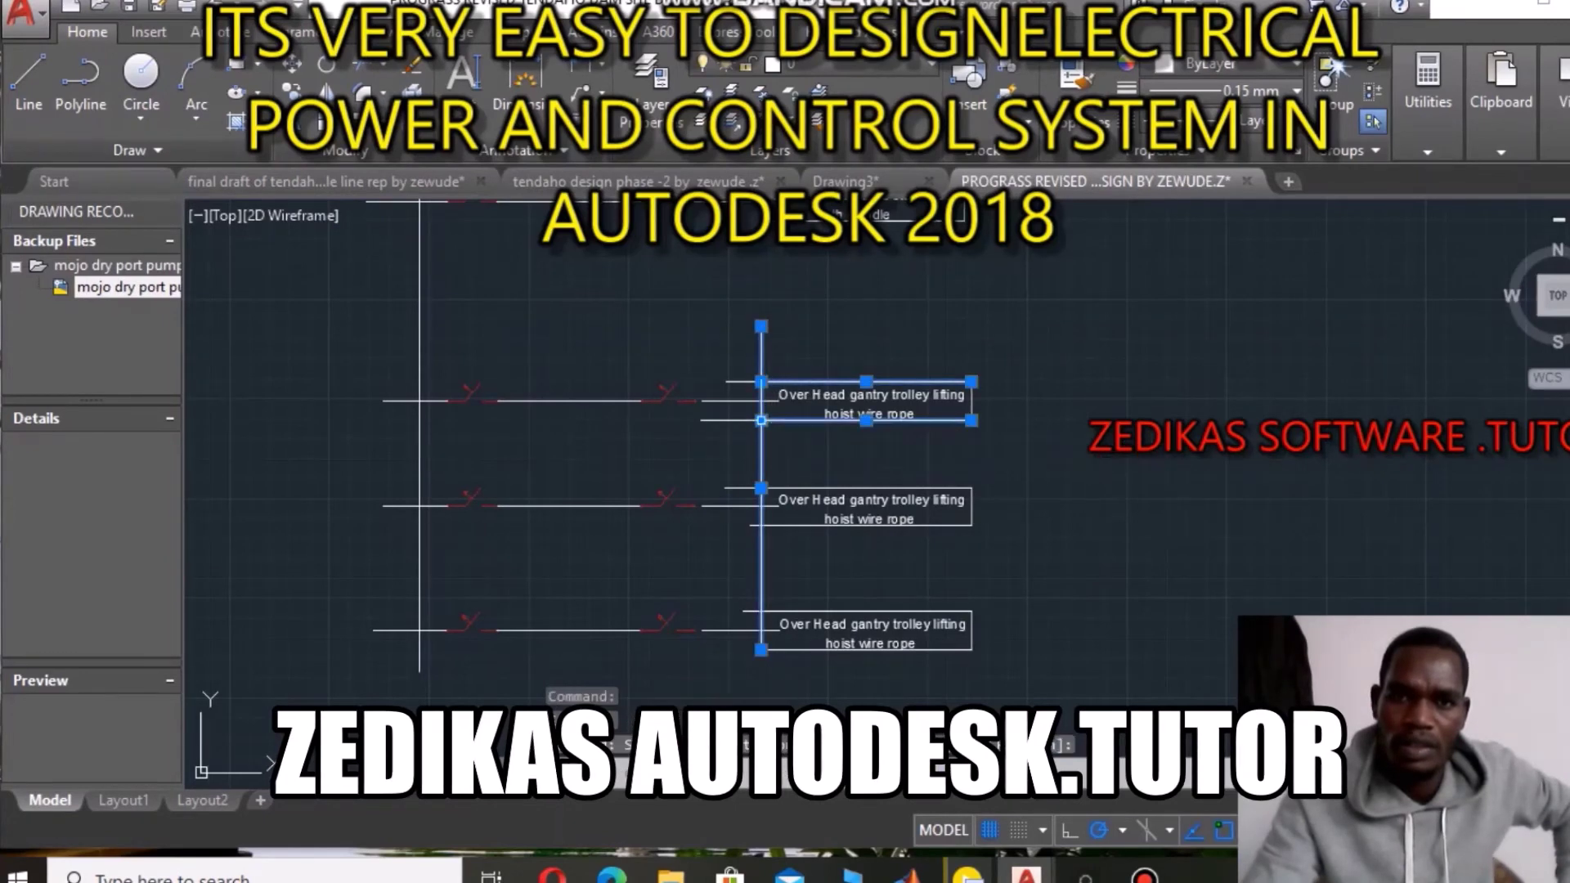
{"action": "left_click", "coordinate": [740, 380]}
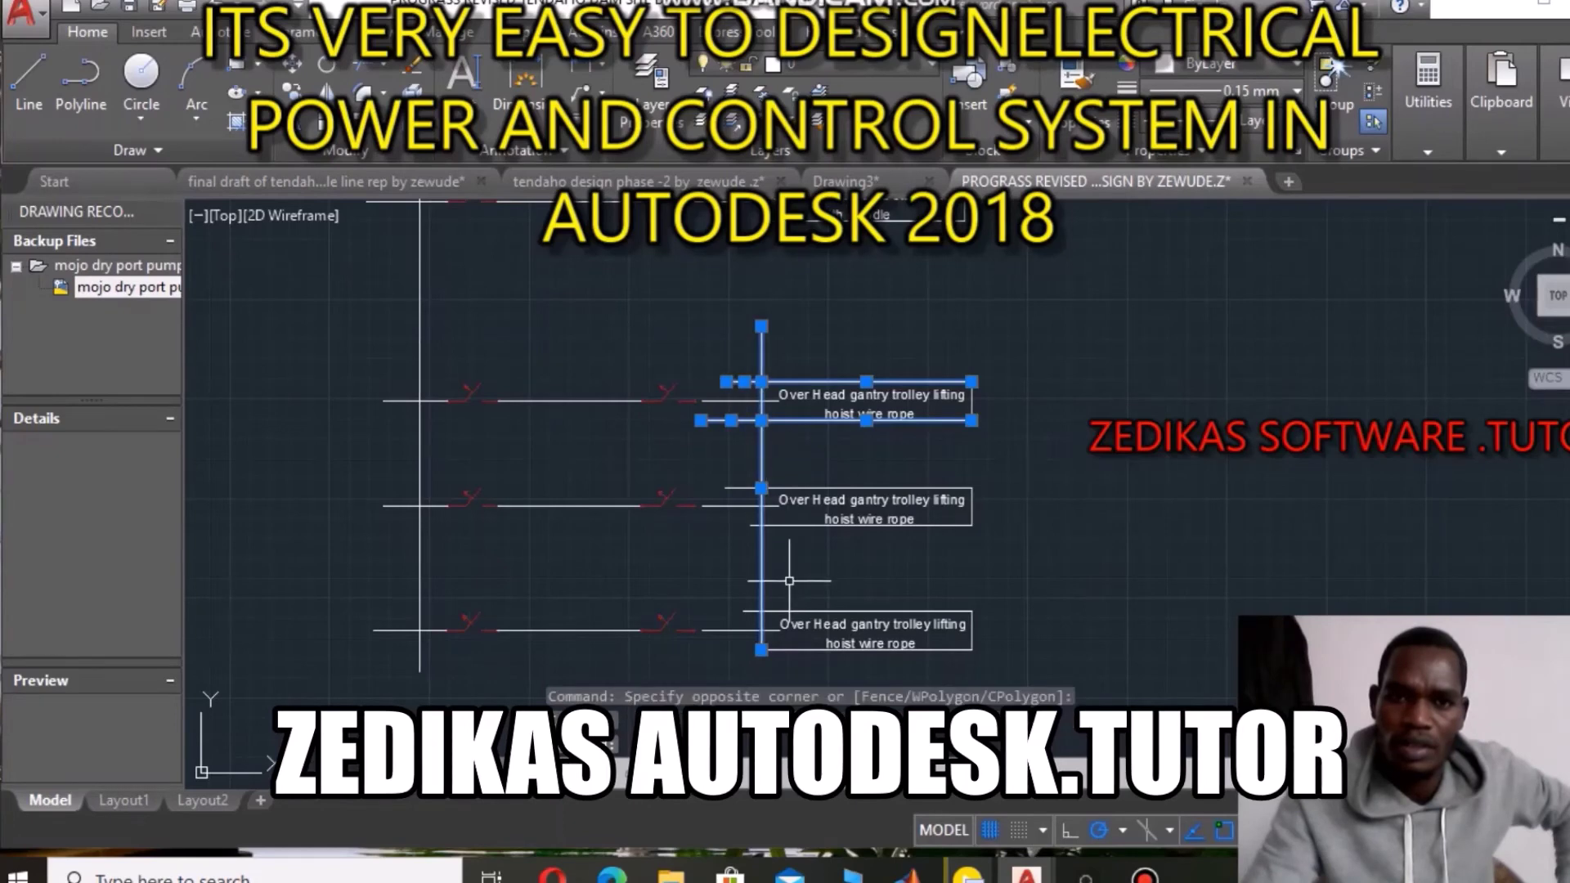
{"action": "left_click", "coordinate": [807, 527]}
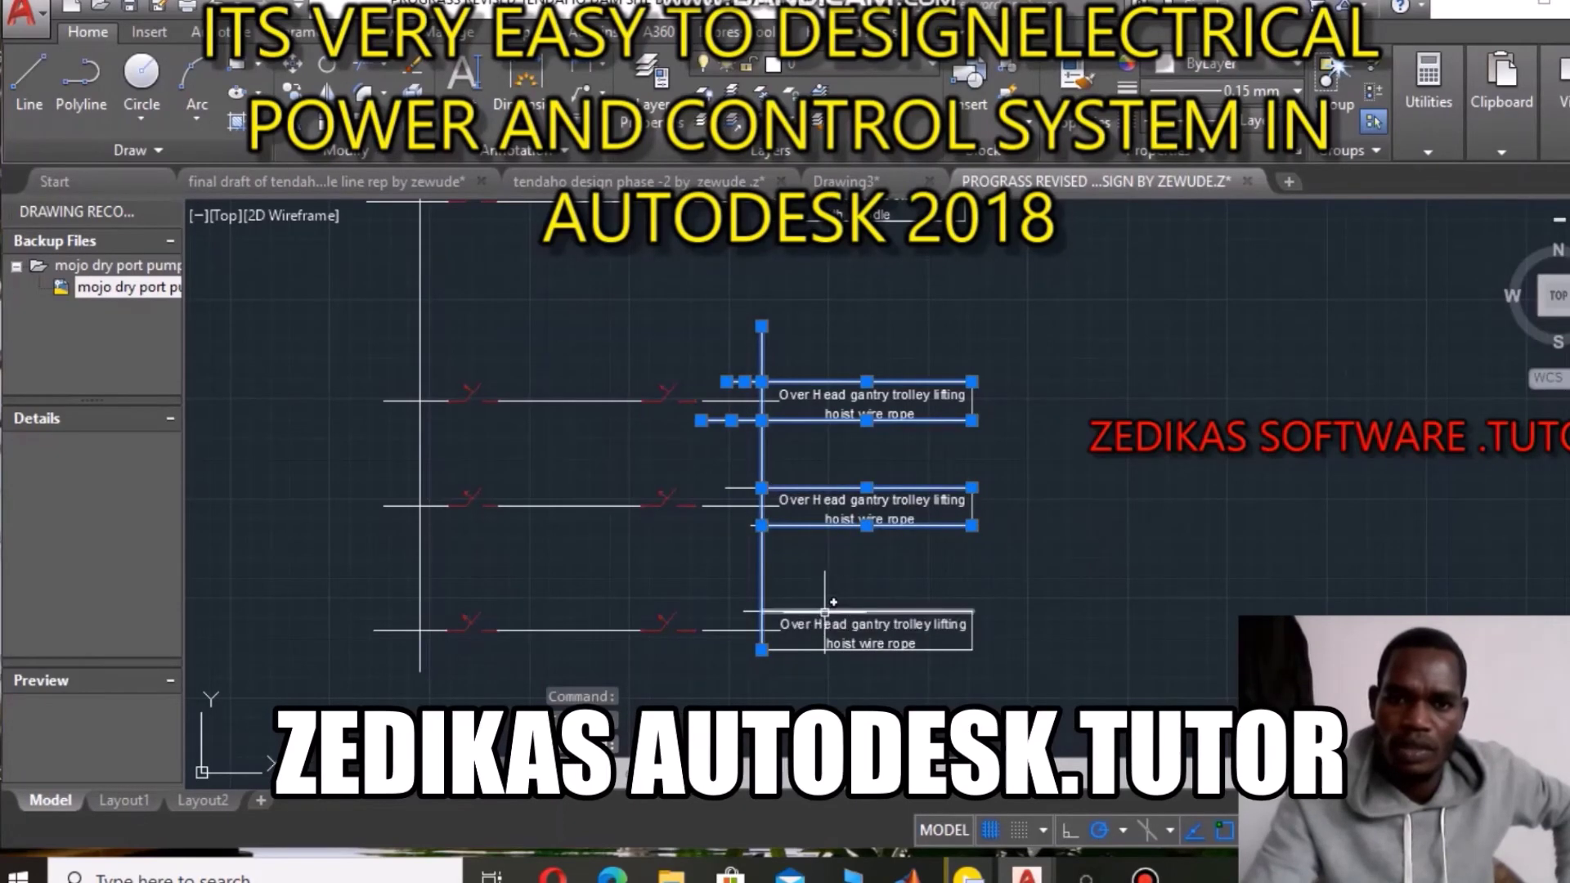
{"action": "left_click", "coordinate": [762, 611]}
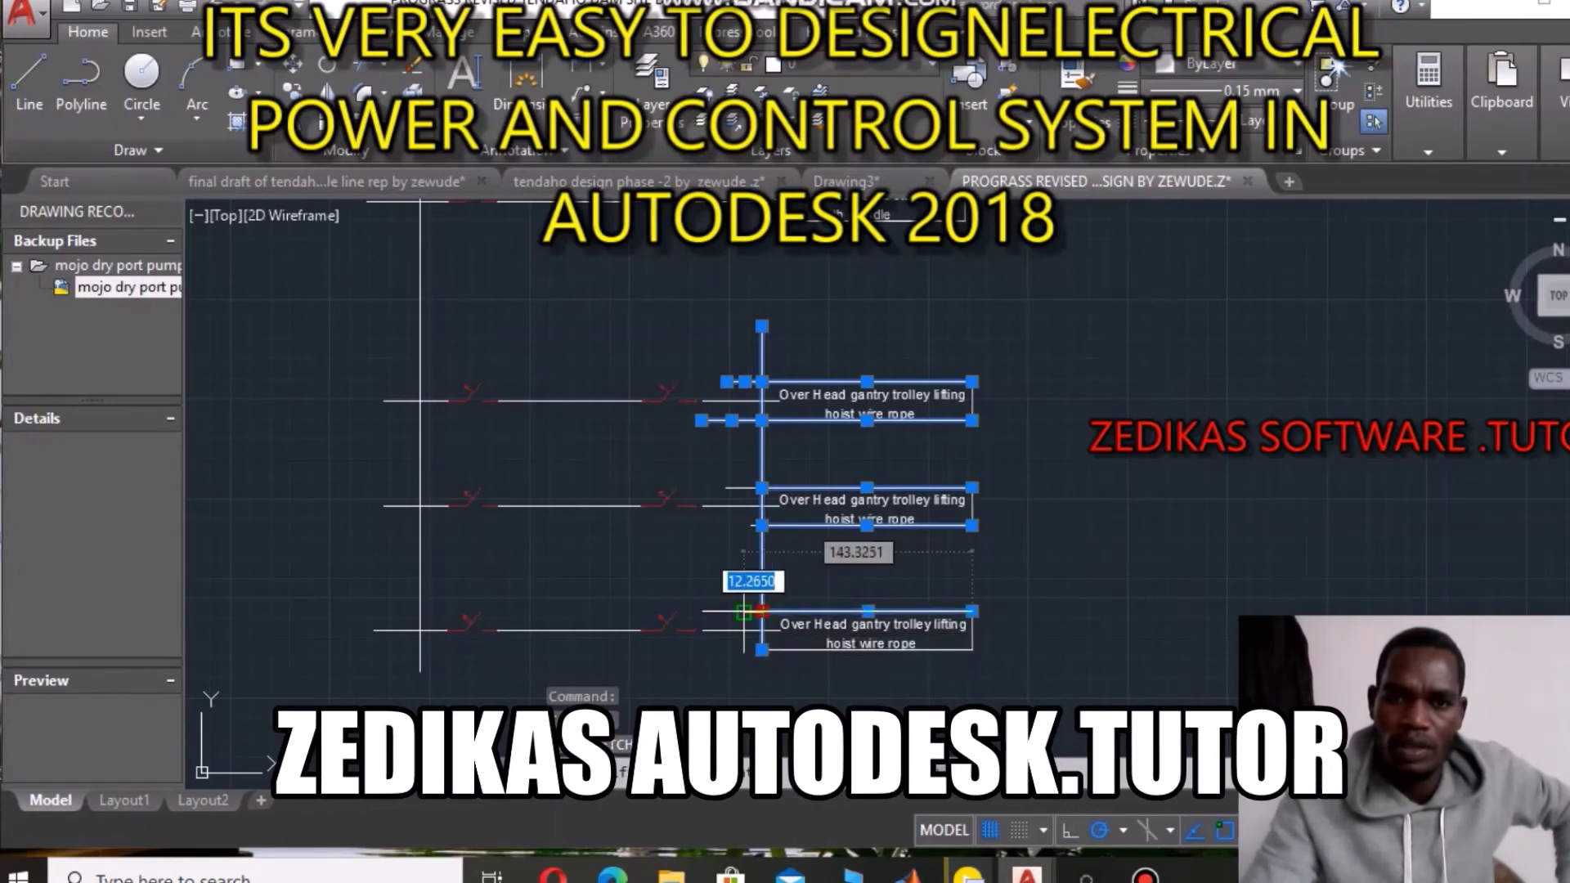
{"action": "left_click", "coordinate": [762, 603]}
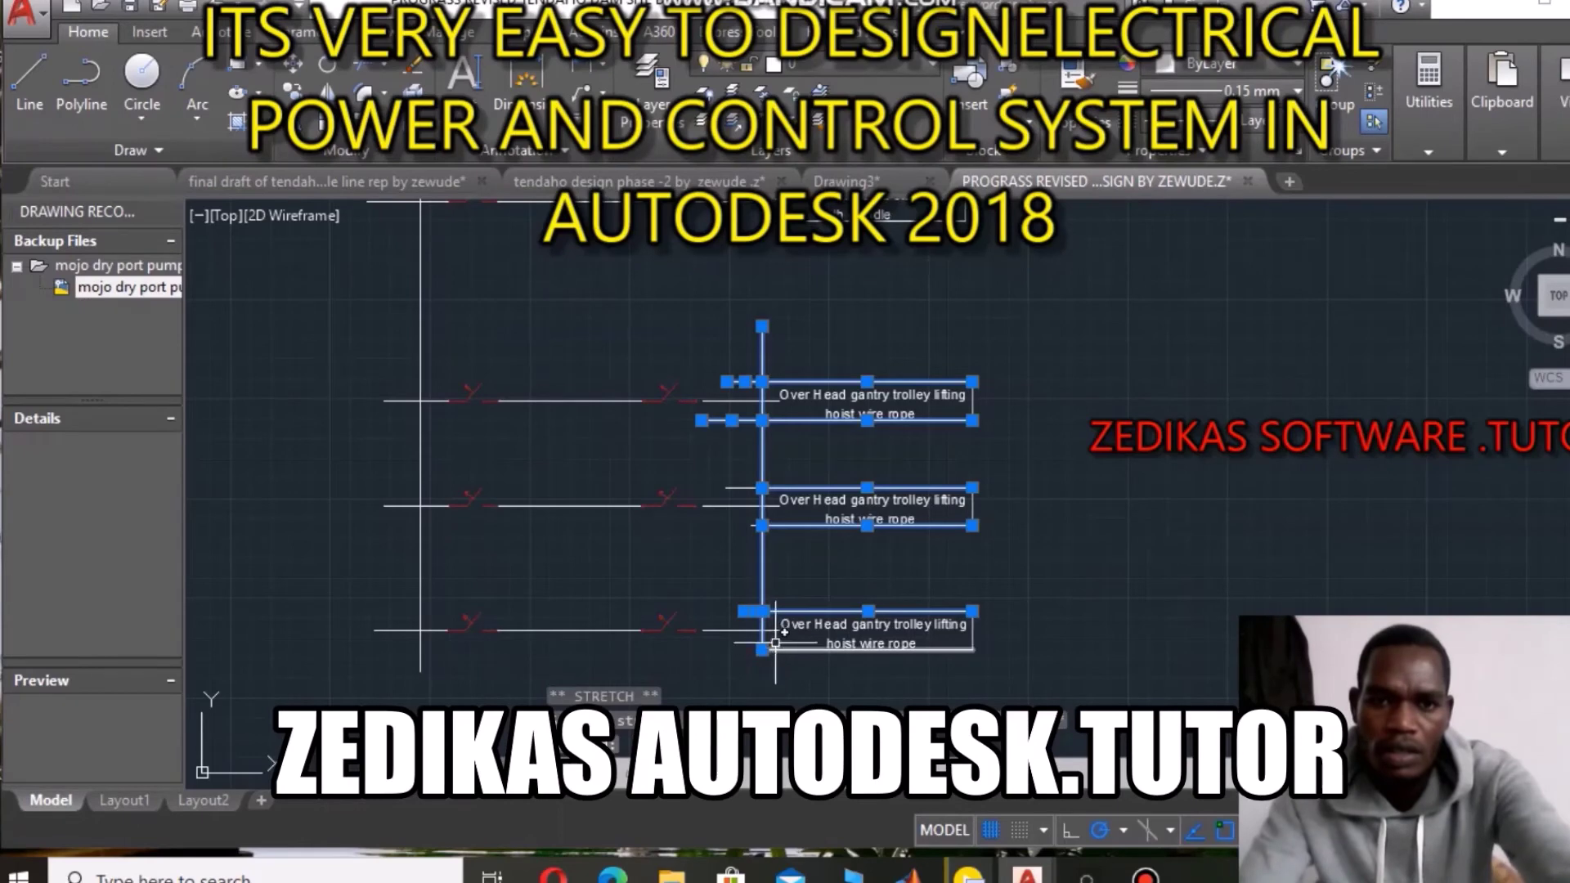
{"action": "left_click", "coordinate": [351, 63]}
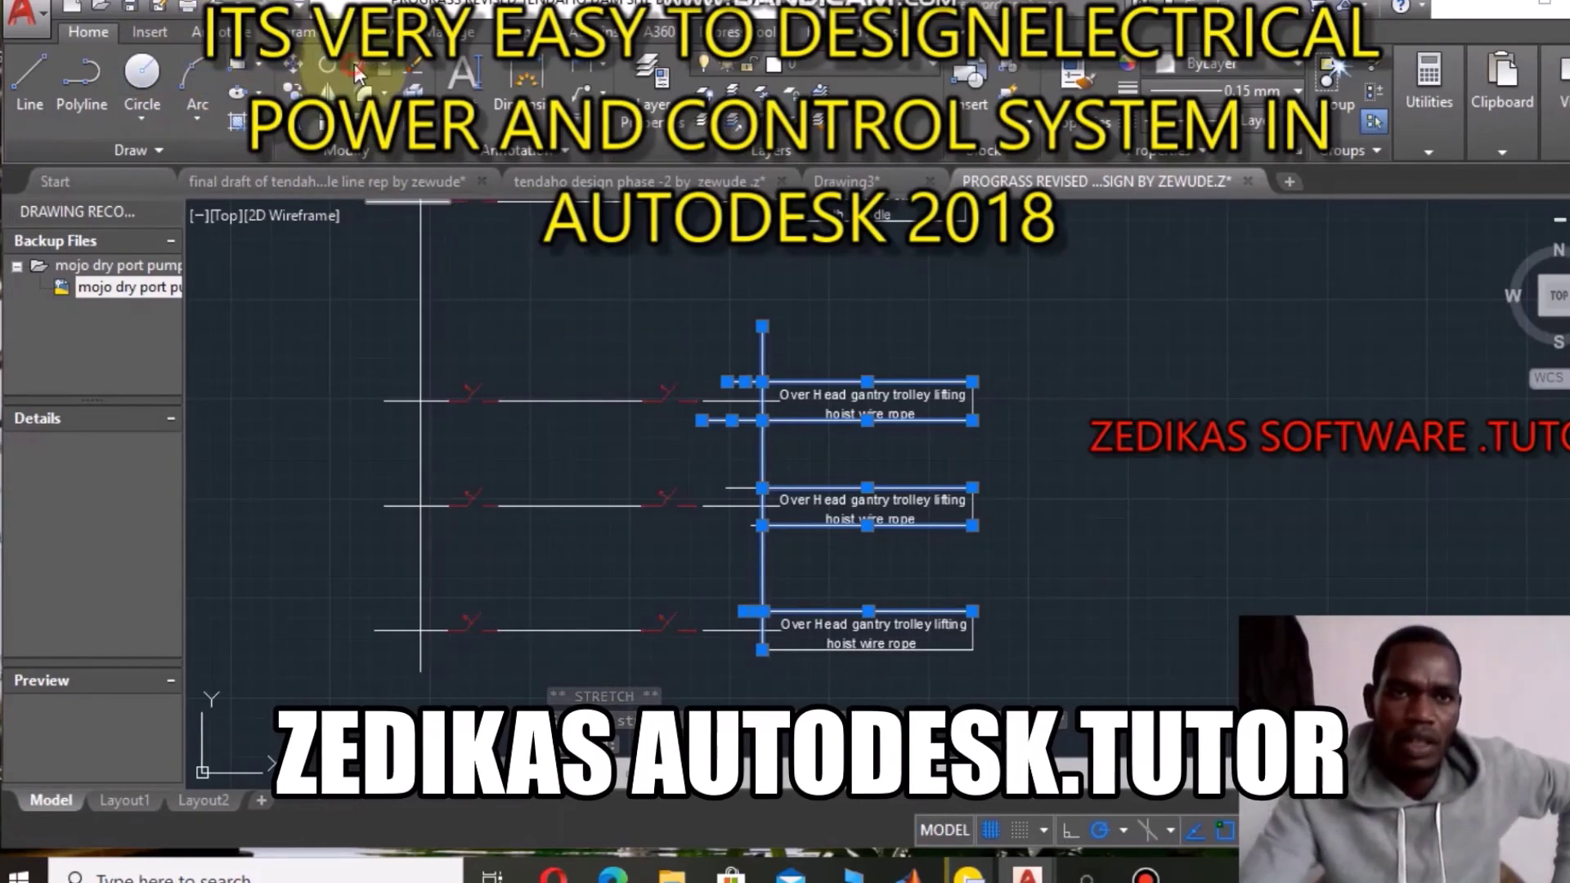
Try trimming stray ends by the top box, then select the short connector lines.
{"action": "left_click", "coordinate": [734, 382]}
{"action": "left_click", "coordinate": [738, 382]}
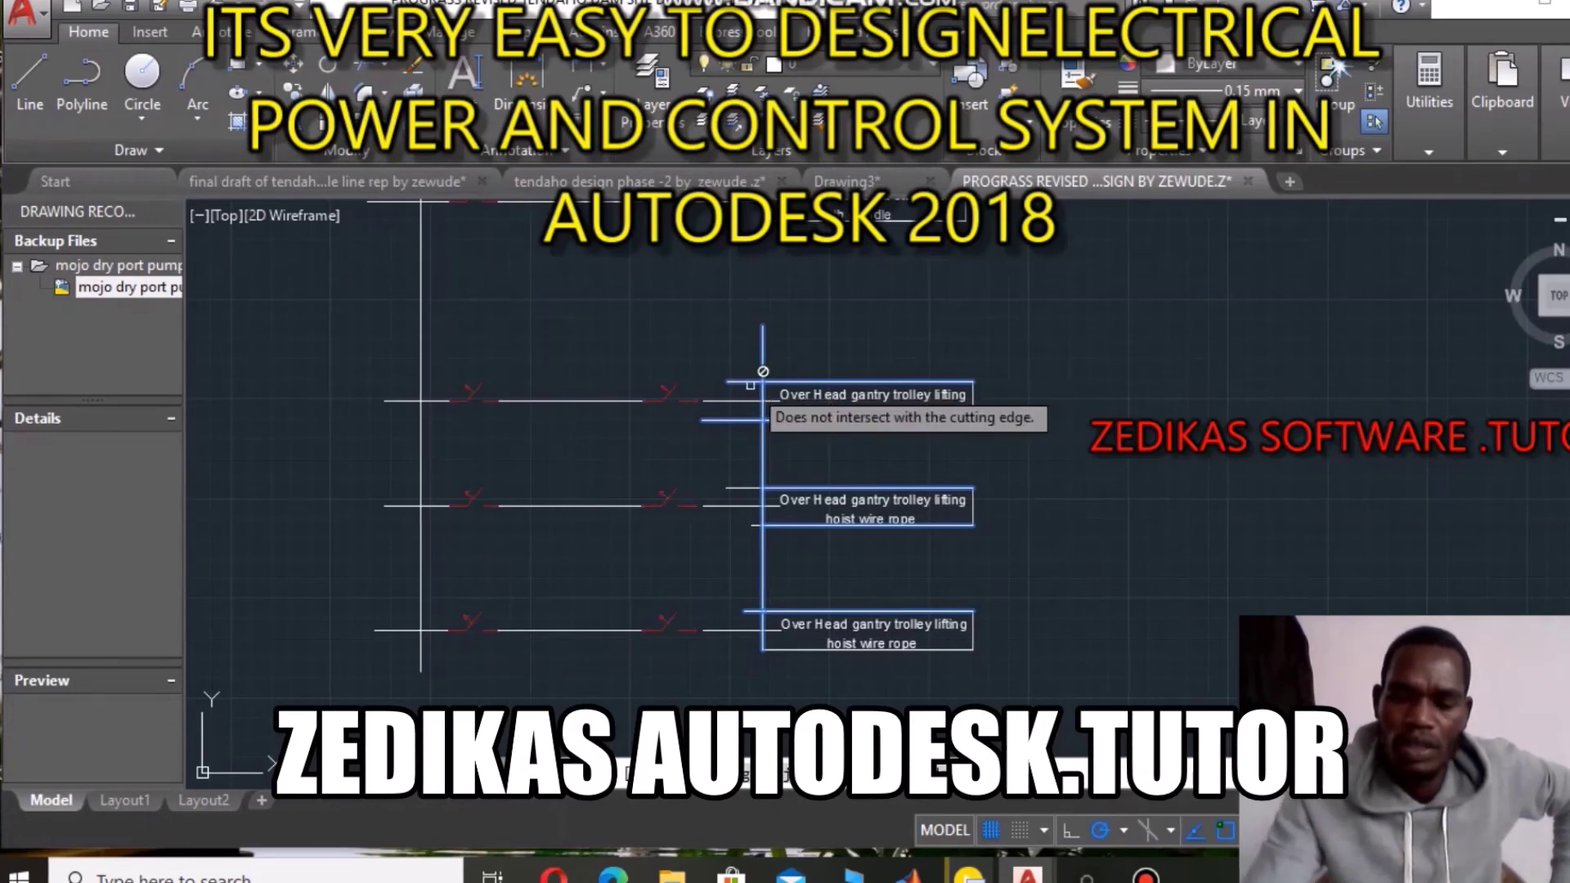
{"action": "key", "text": "Escape"}
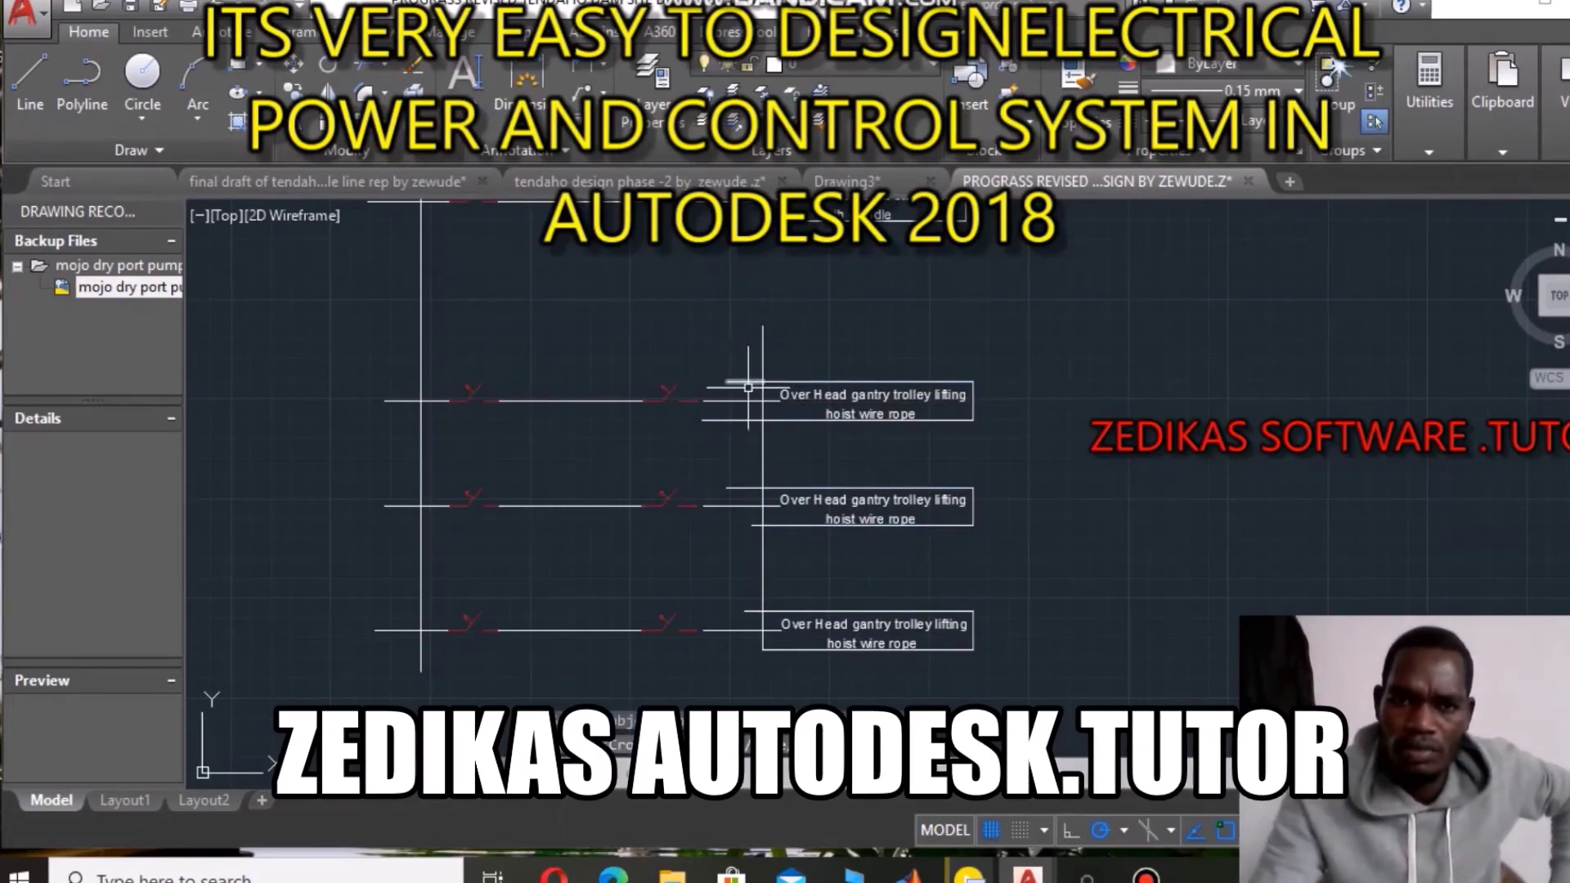
{"action": "scroll", "coordinate": [753, 385], "scroll_direction": "up", "scroll_amount": 2}
{"action": "left_click", "coordinate": [767, 333]}
{"action": "key", "text": "Return"}
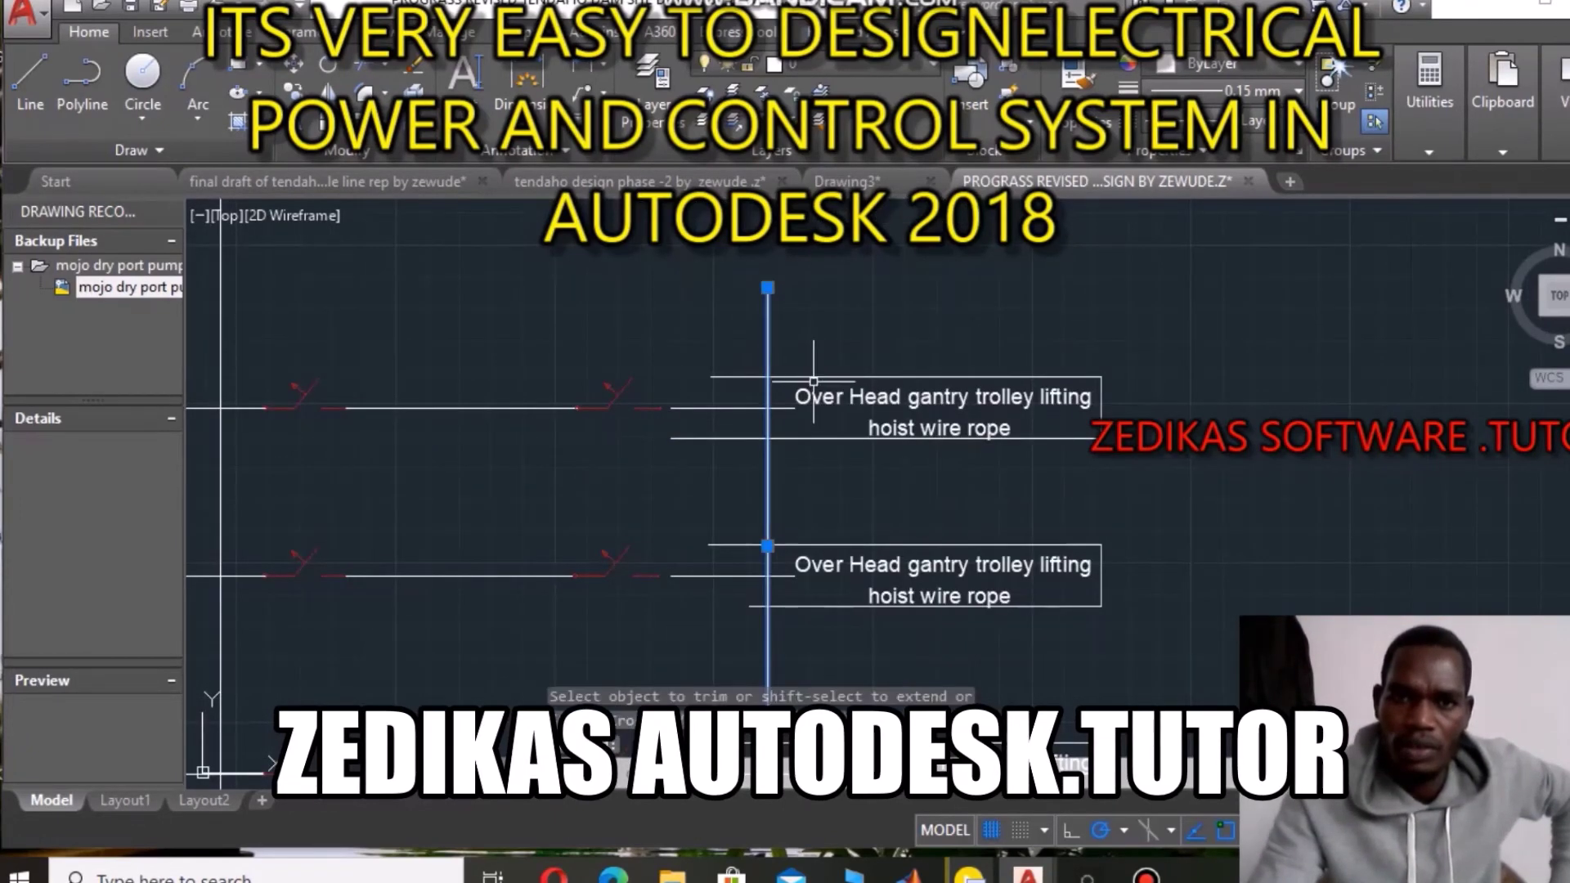
{"action": "left_click", "coordinate": [766, 382]}
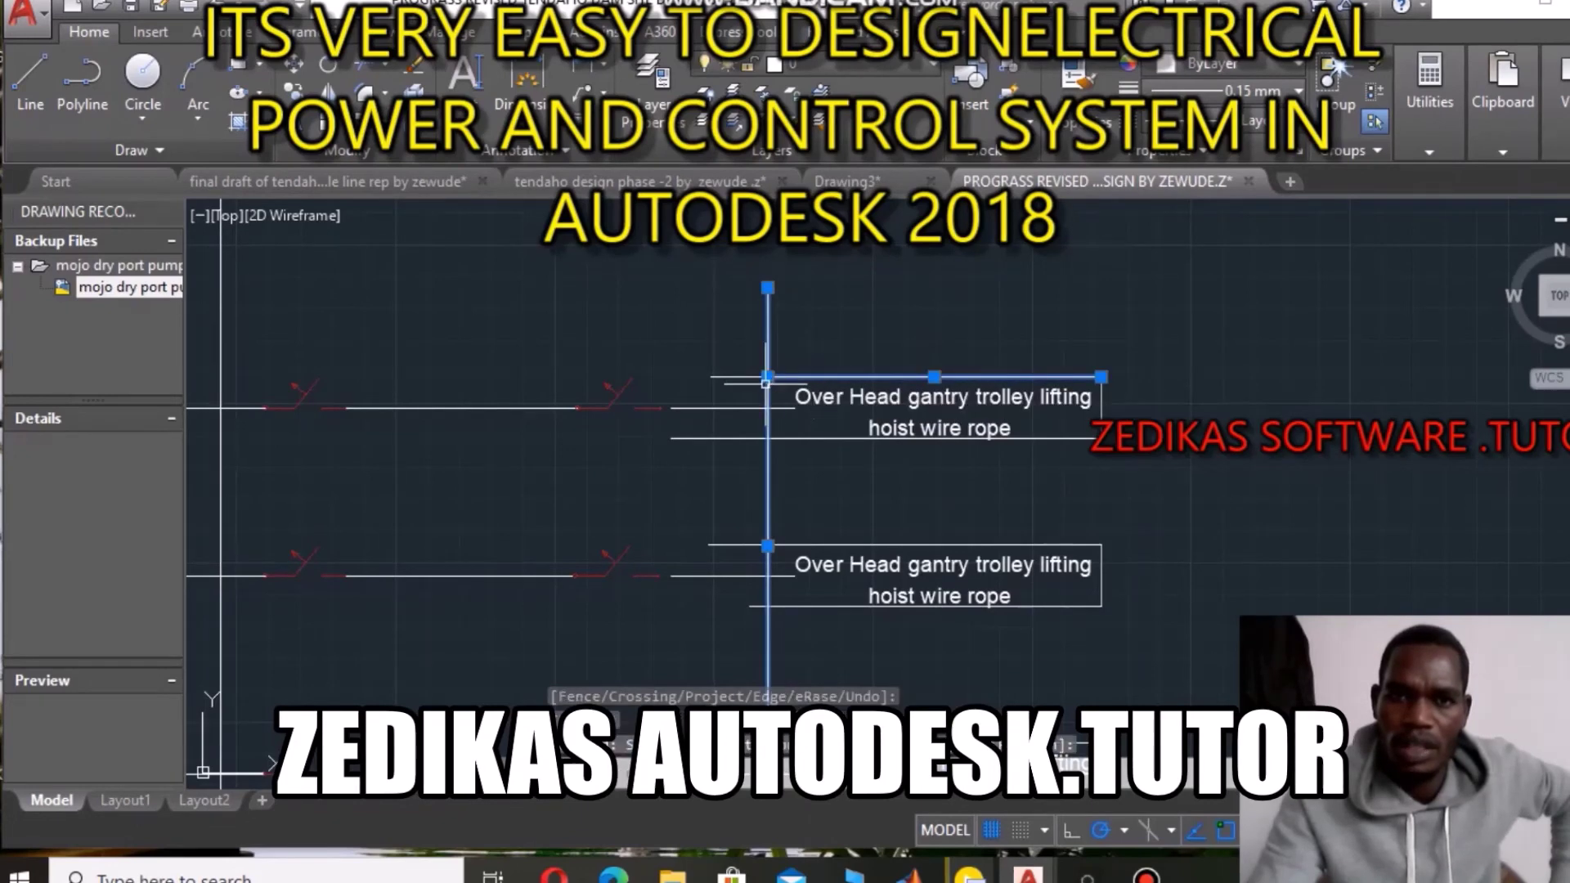
{"action": "key", "text": "Escape"}
{"action": "left_click", "coordinate": [738, 377]}
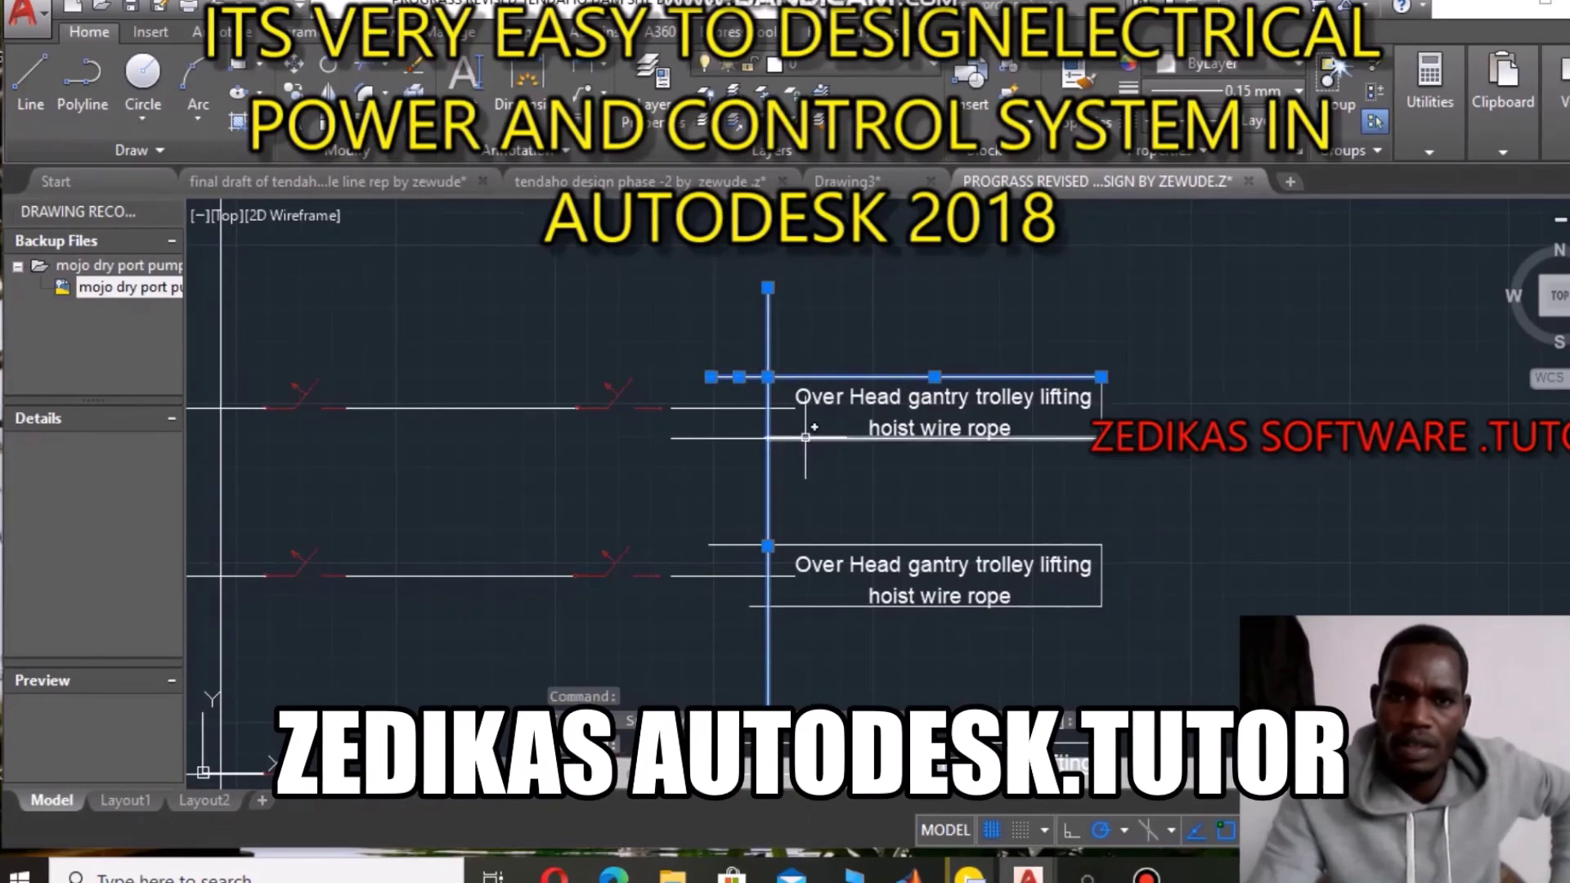
{"action": "left_click", "coordinate": [806, 437]}
{"action": "left_click", "coordinate": [726, 438]}
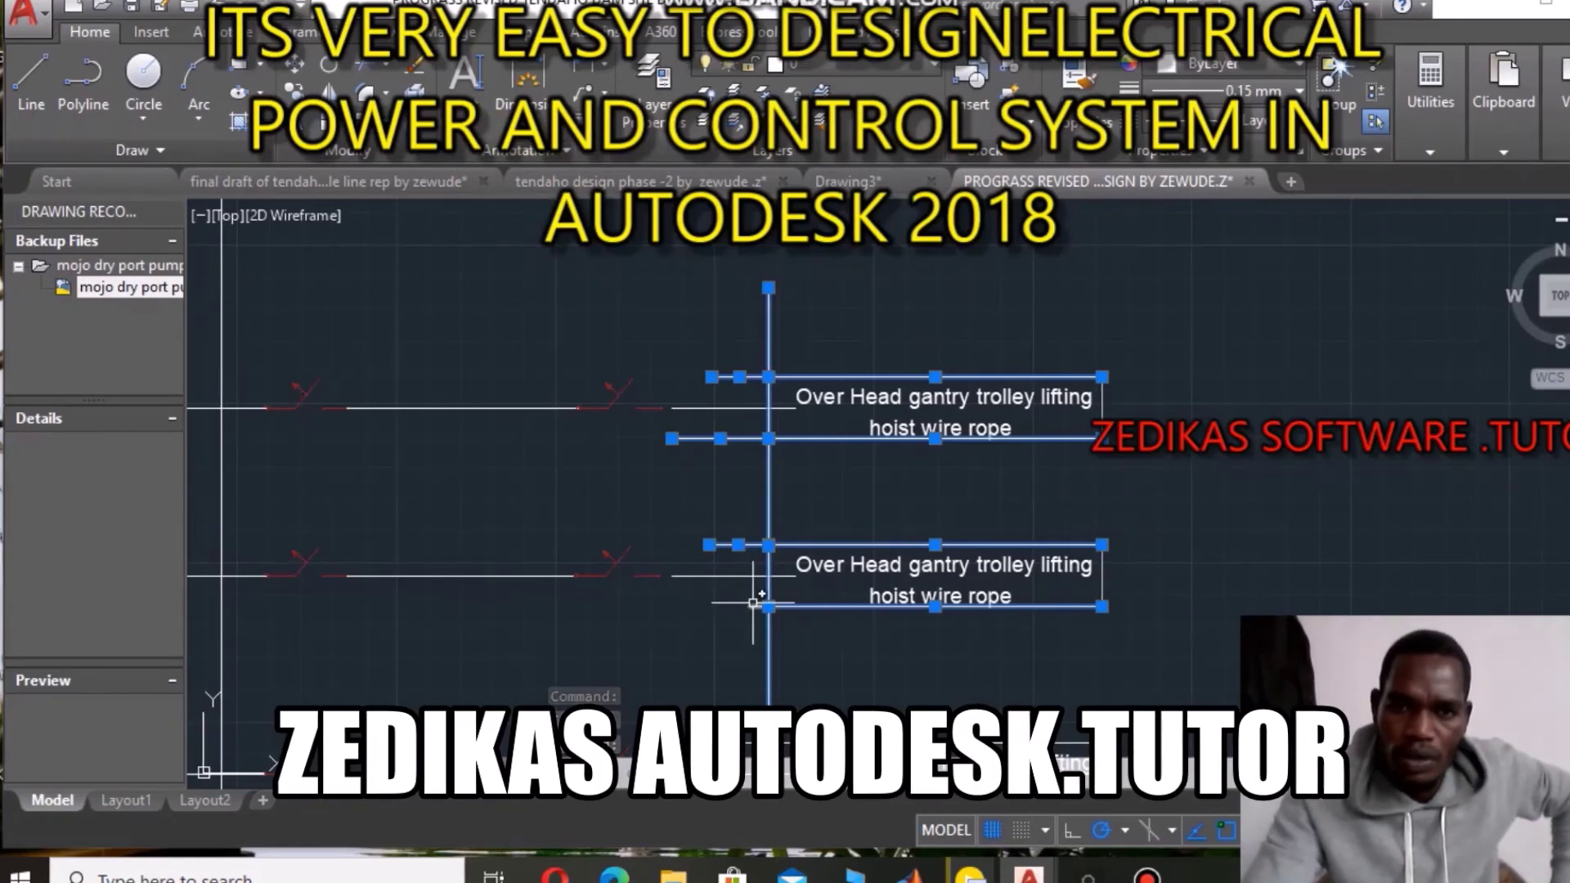
Trim the vertical wire above the top box, between the two boxes, and below the lower box.
{"action": "left_click", "coordinate": [358, 62]}
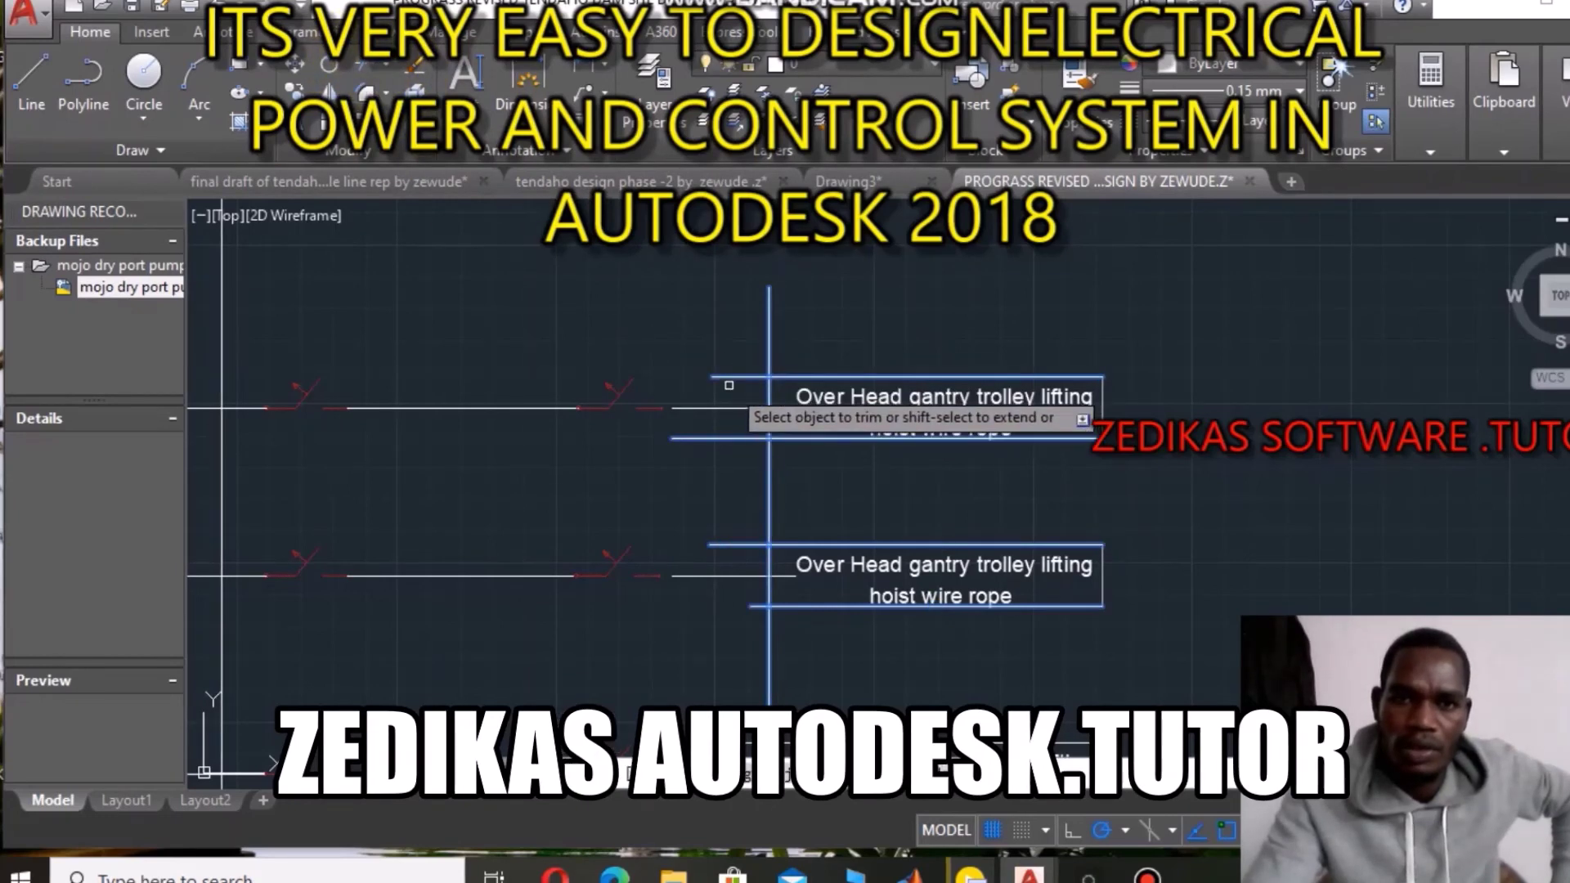
{"action": "left_click", "coordinate": [769, 339]}
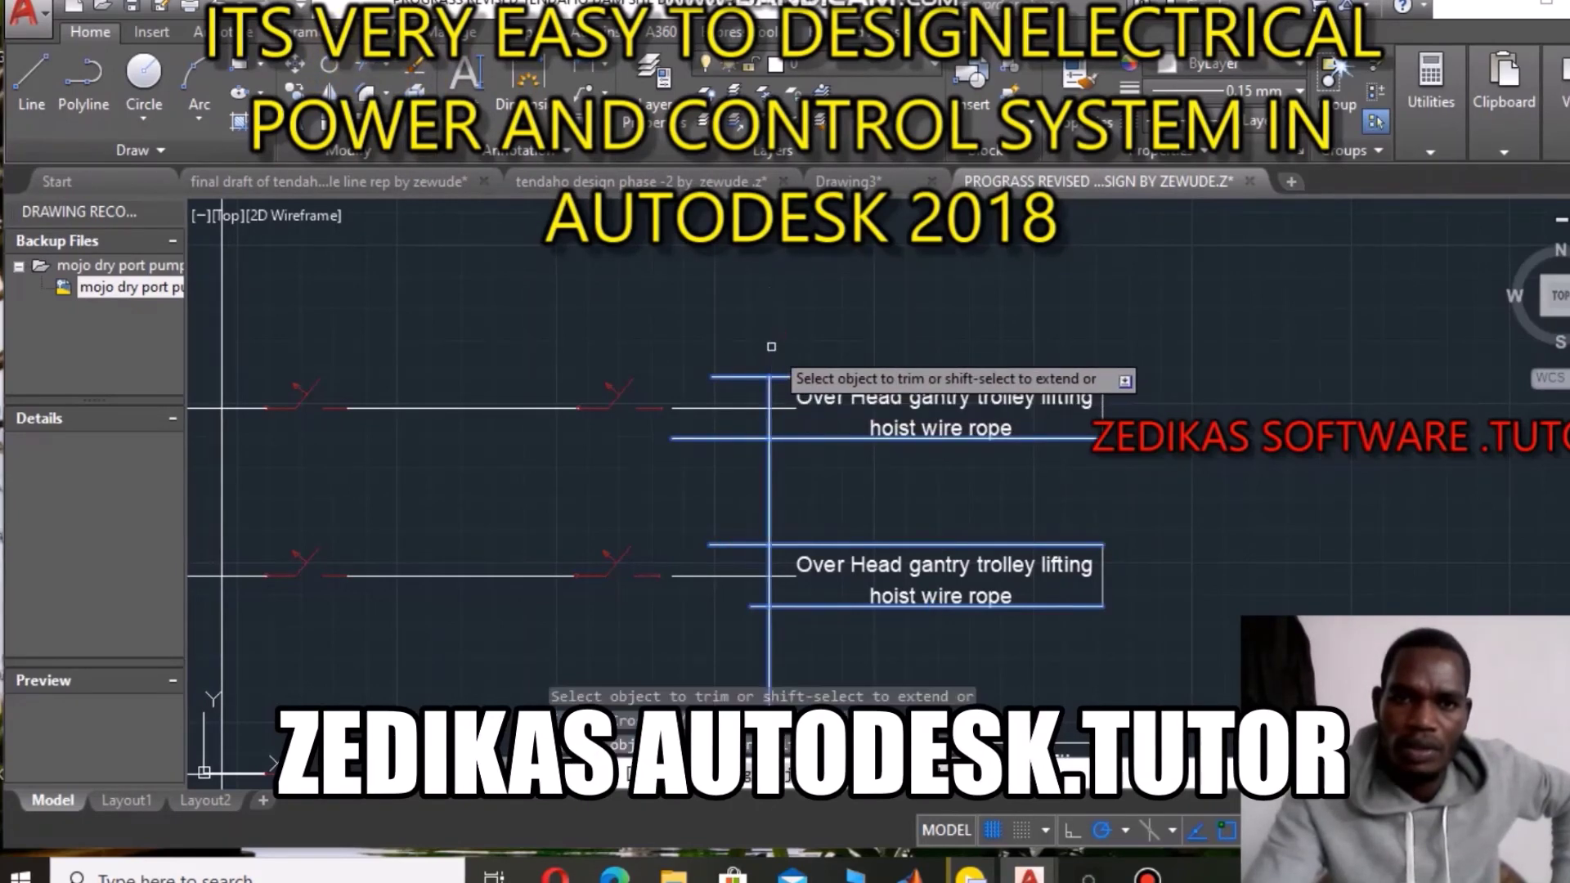
{"action": "left_click", "coordinate": [752, 438]}
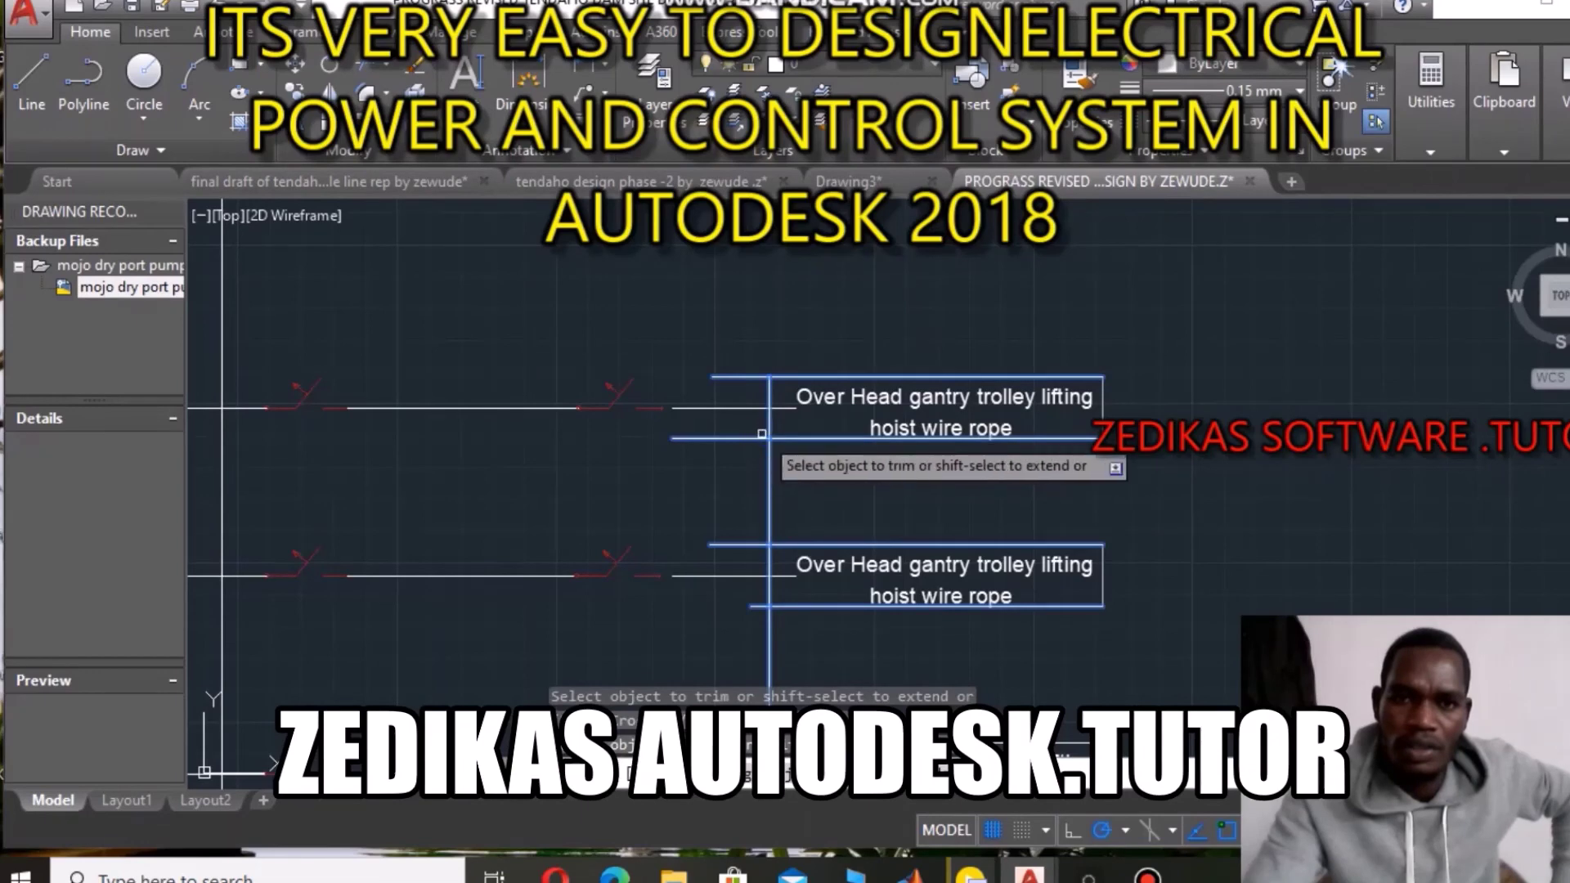
{"action": "left_click", "coordinate": [769, 512]}
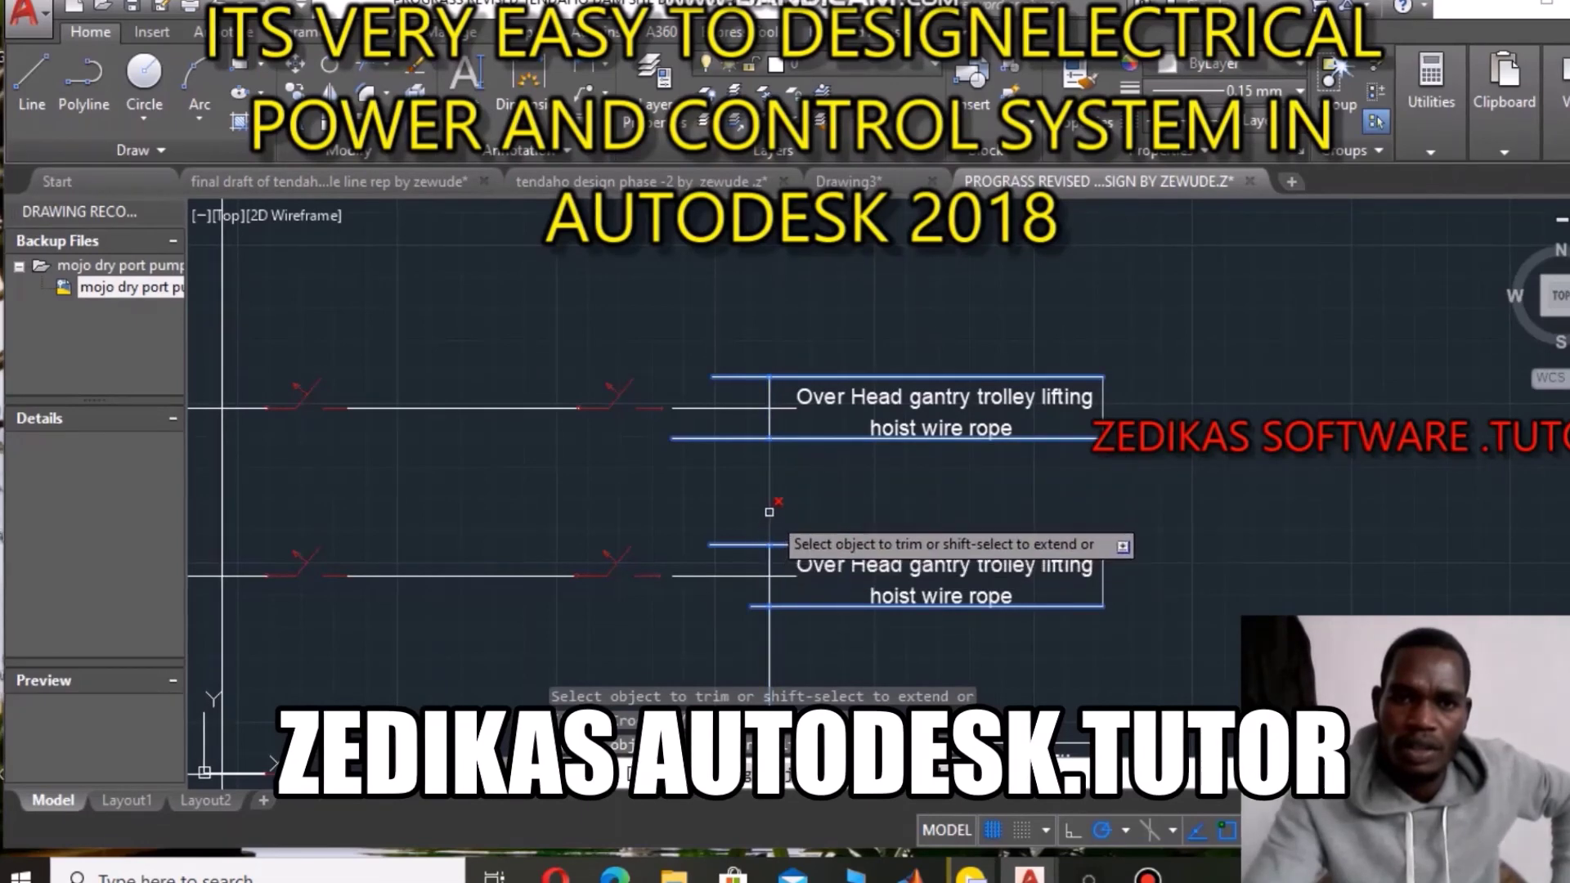
{"action": "left_click", "coordinate": [747, 545]}
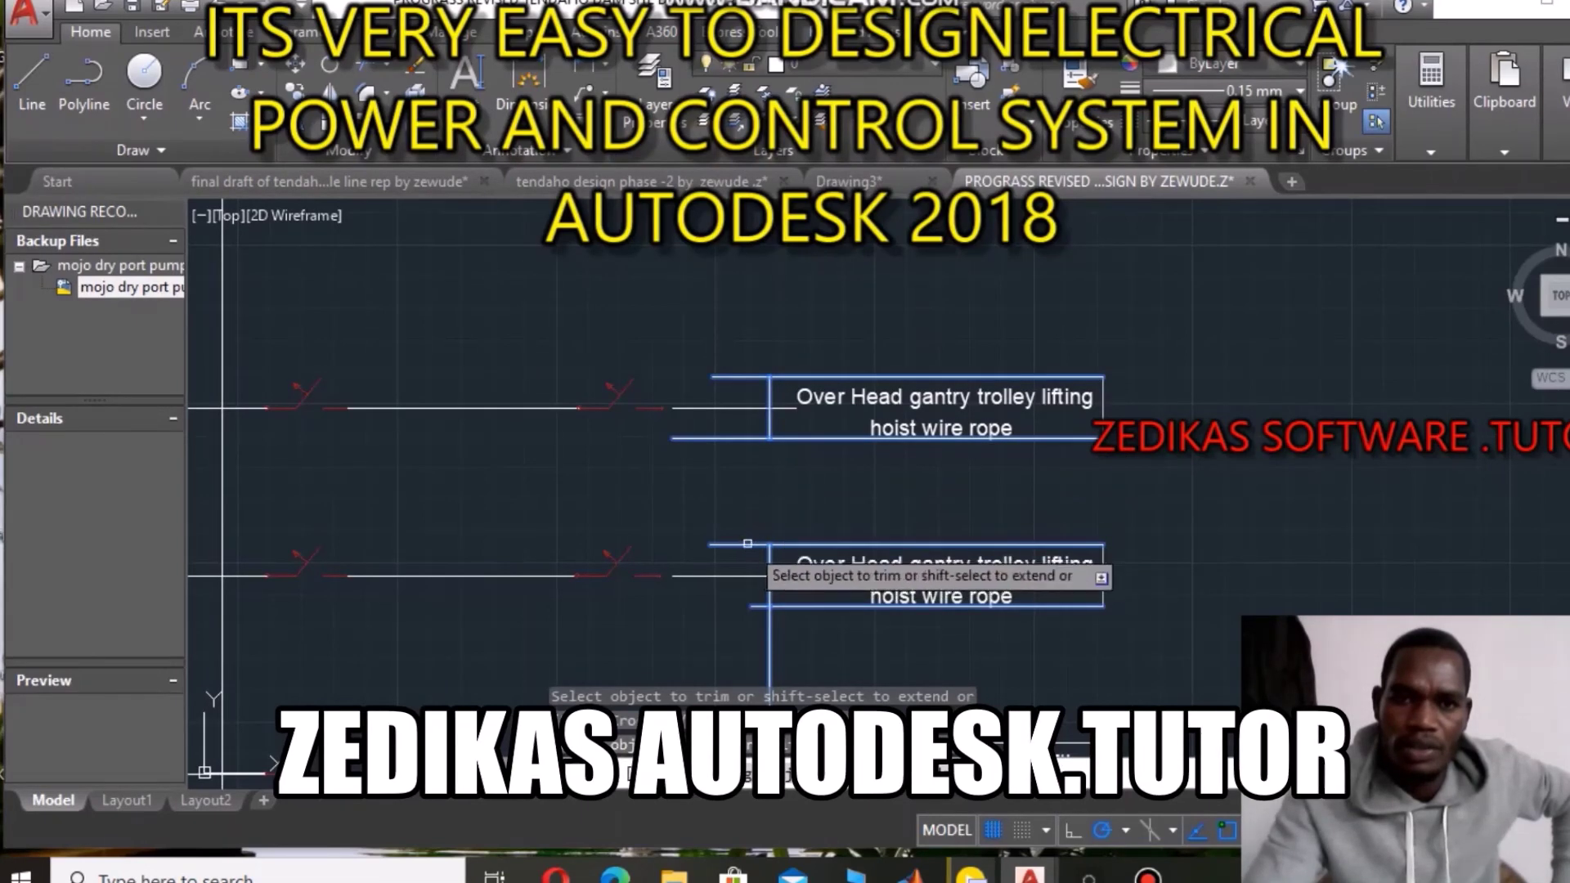
{"action": "left_click", "coordinate": [769, 631]}
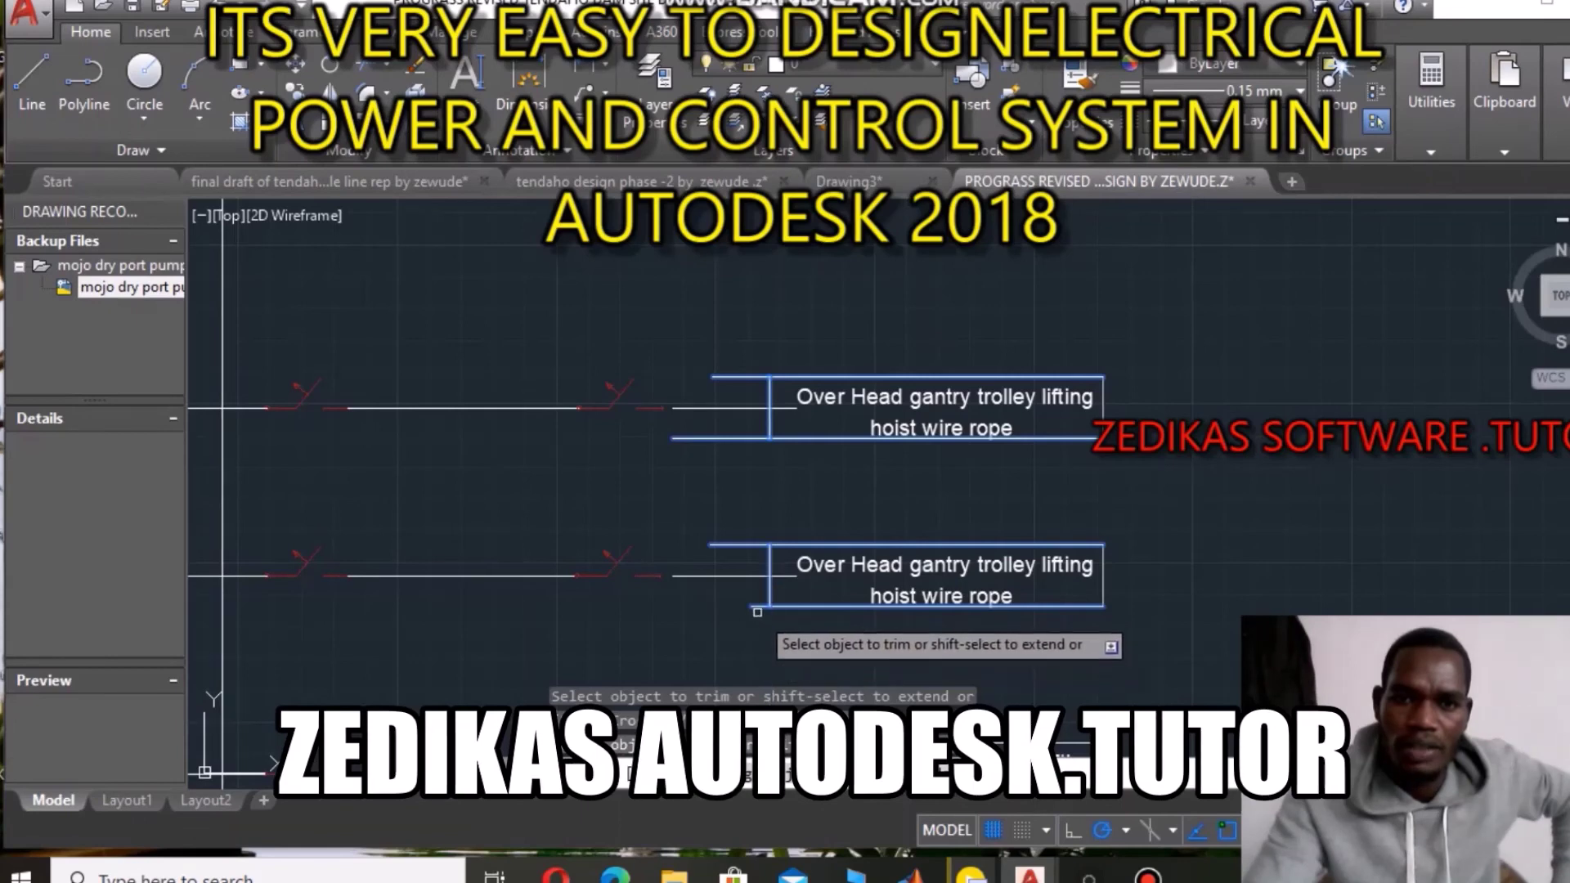
{"action": "left_click", "coordinate": [755, 606]}
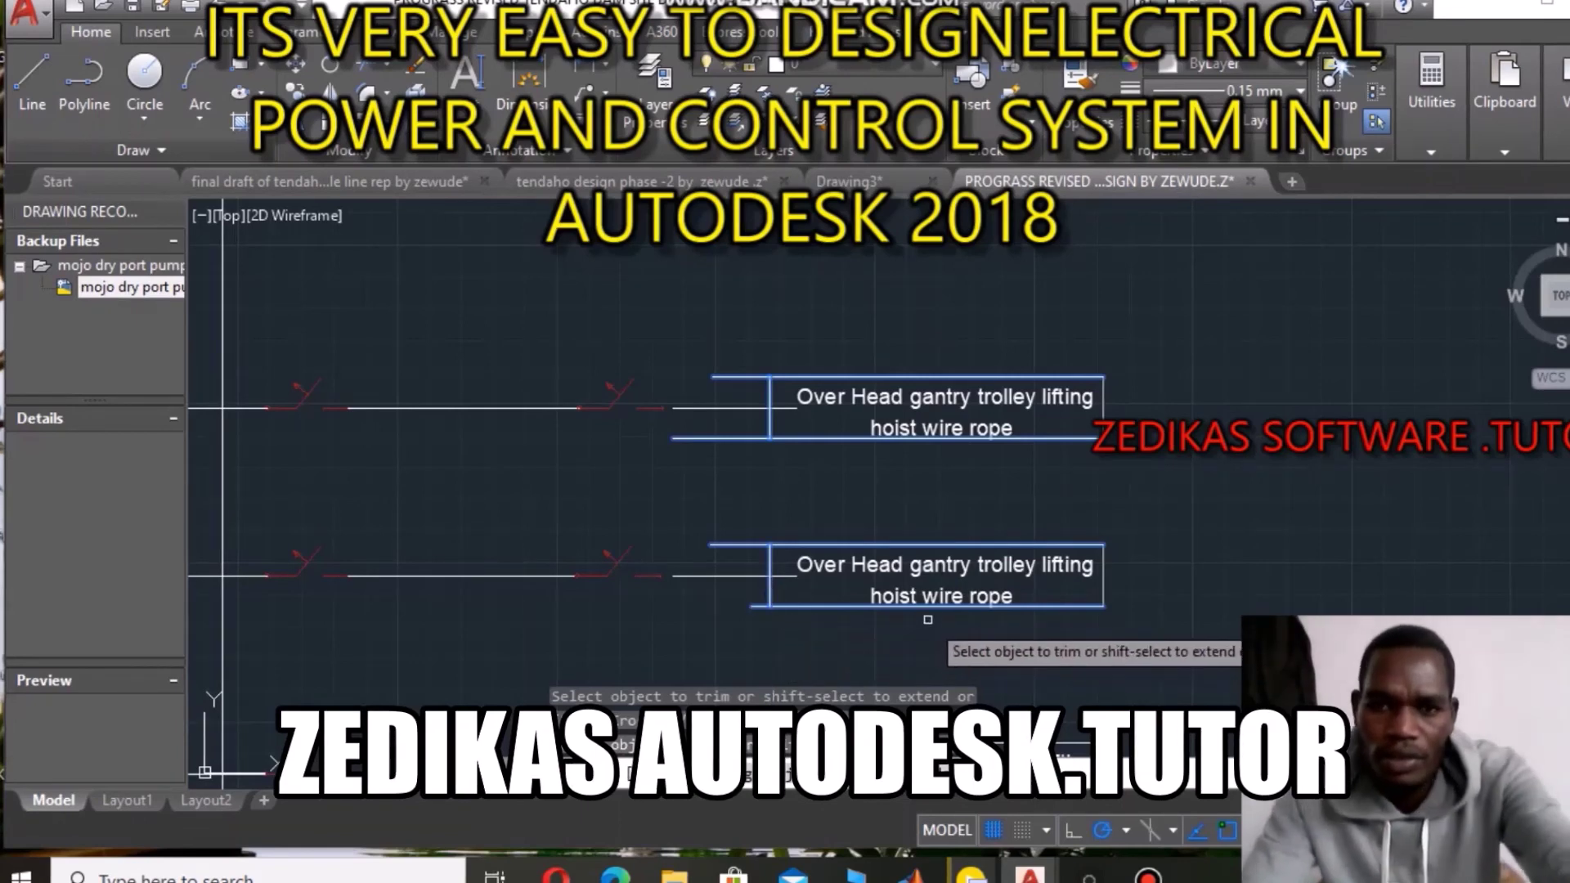
{"action": "key", "text": "Escape"}
Delete the three stray line pieces beside the lower gantry trolley label boxes.
{"action": "scroll", "coordinate": [859, 564], "scroll_direction": "down", "scroll_amount": 4}
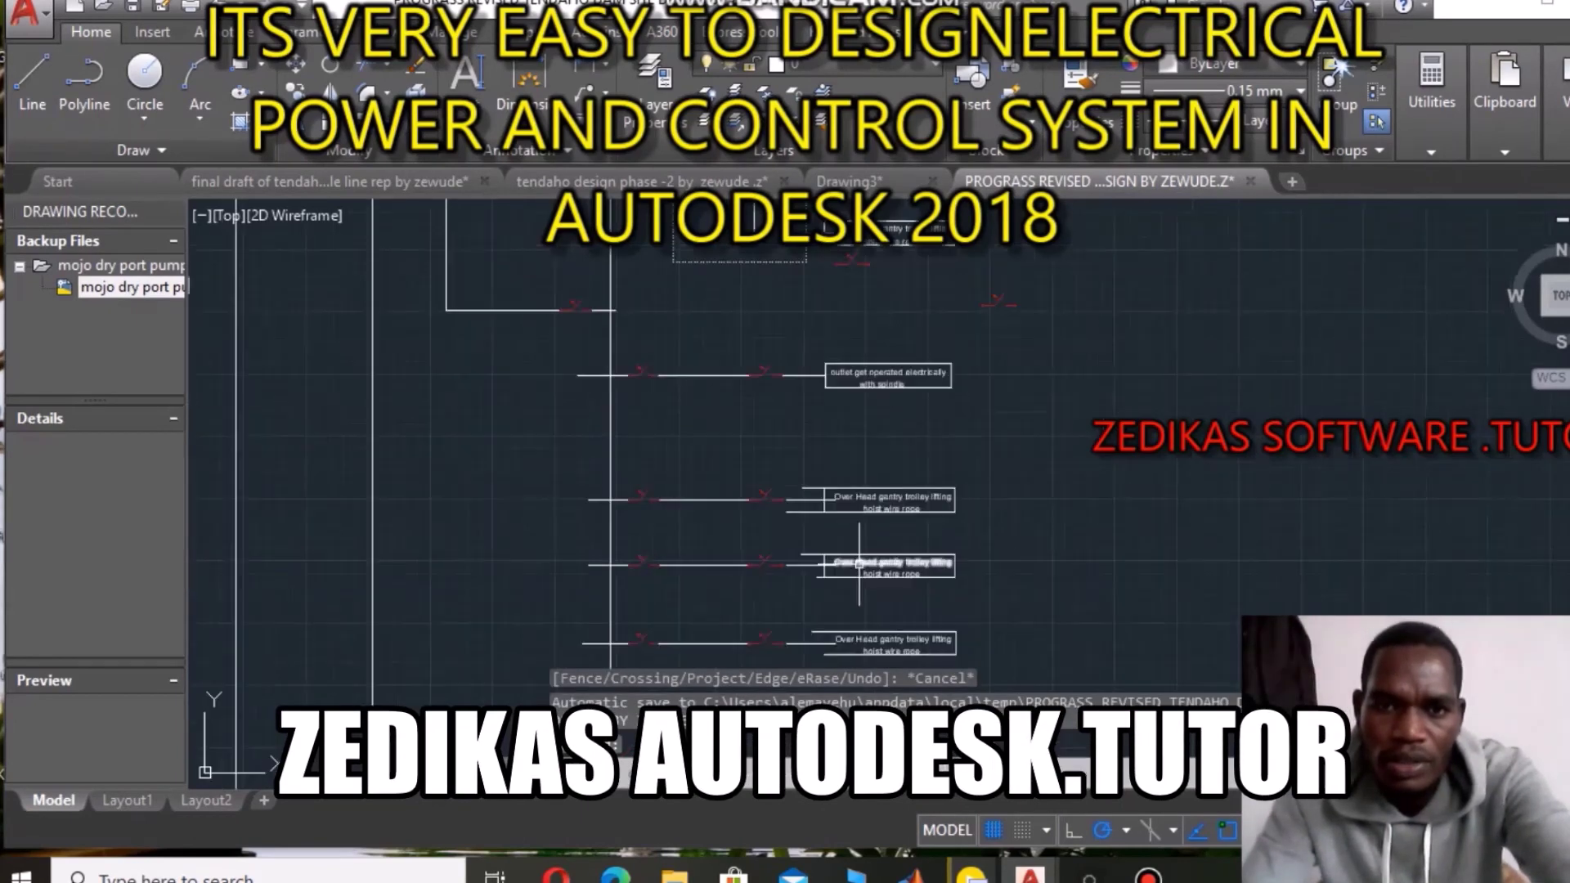
{"action": "scroll", "coordinate": [854, 581], "scroll_direction": "up", "scroll_amount": 4}
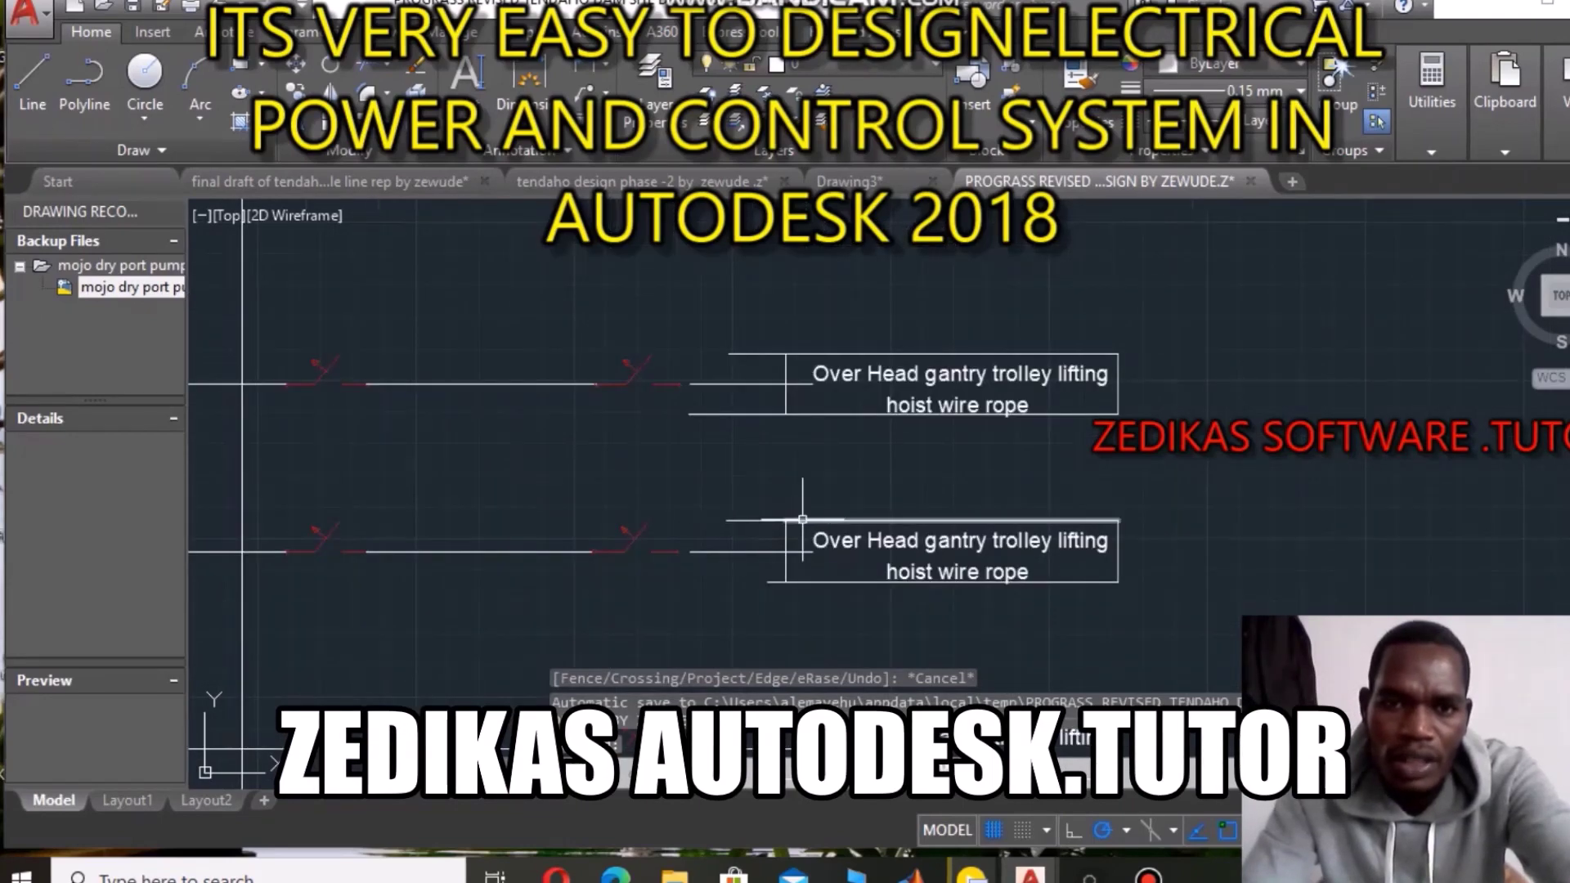
{"action": "scroll", "coordinate": [728, 482], "scroll_direction": "up", "scroll_amount": 4}
{"action": "scroll", "coordinate": [736, 427], "scroll_direction": "down", "scroll_amount": 4}
{"action": "scroll", "coordinate": [748, 393], "scroll_direction": "down", "scroll_amount": 2}
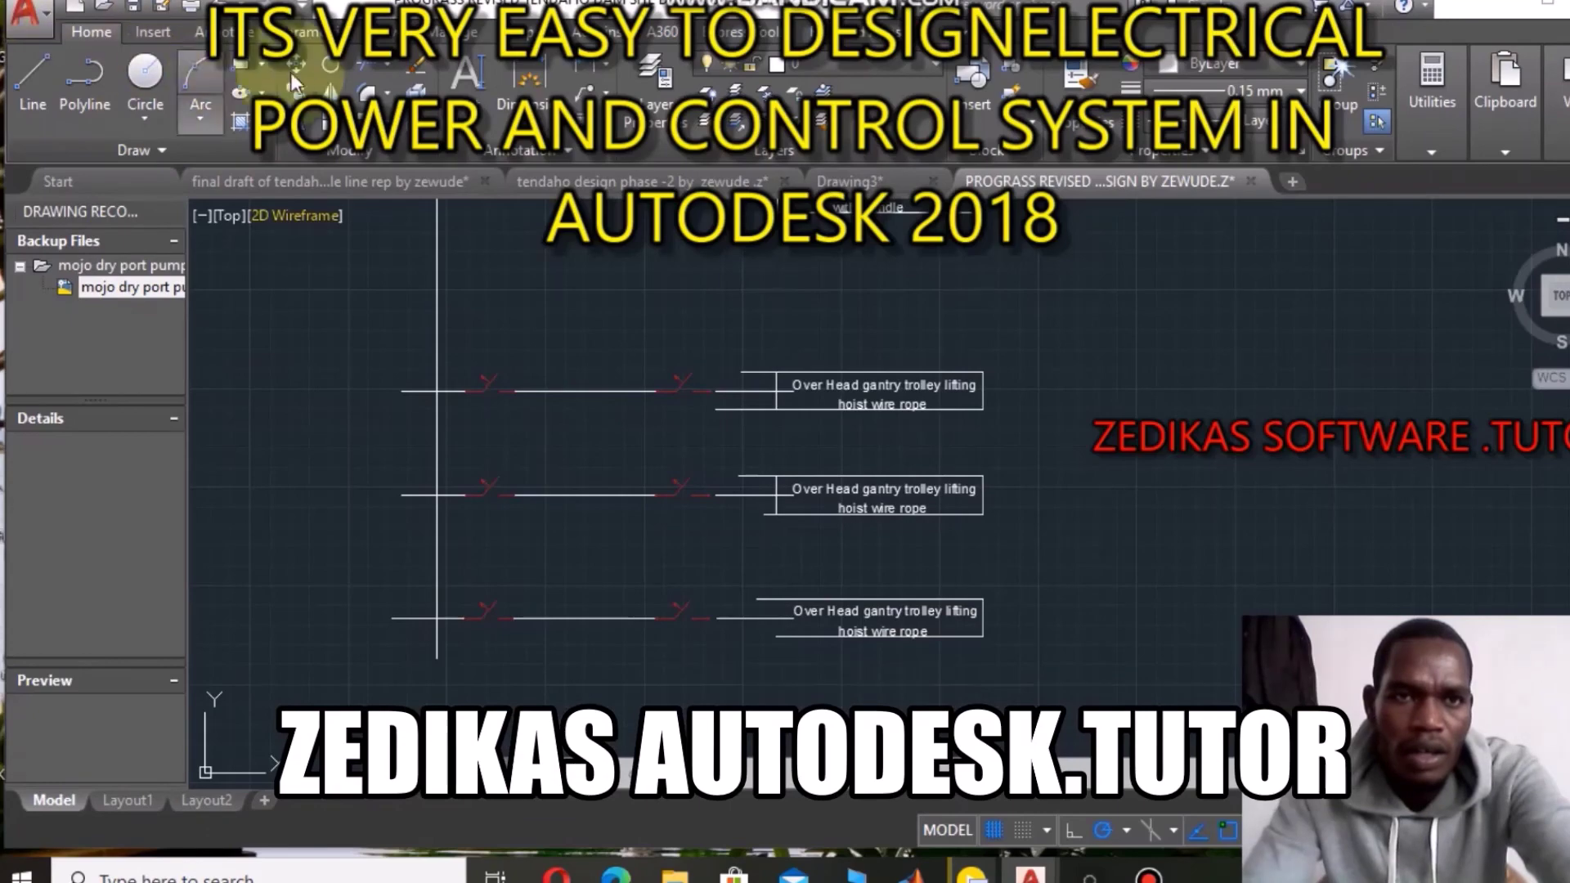
{"action": "scroll", "coordinate": [758, 372], "scroll_direction": "up", "scroll_amount": 2}
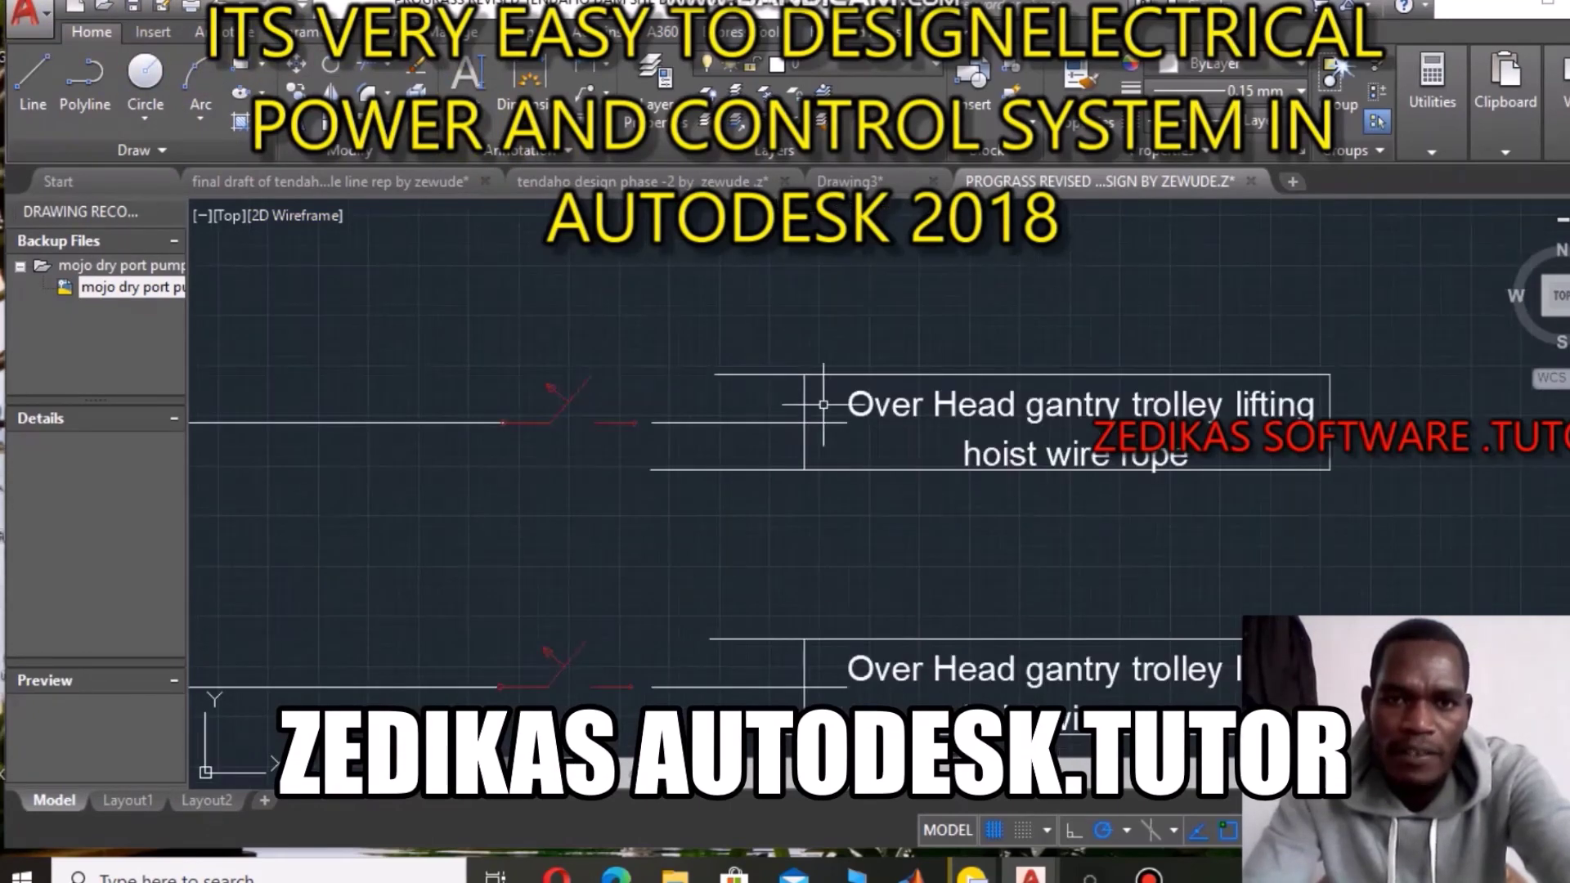
{"action": "scroll", "coordinate": [769, 369], "scroll_direction": "up", "scroll_amount": 3}
{"action": "scroll", "coordinate": [818, 376], "scroll_direction": "up", "scroll_amount": 3}
{"action": "scroll", "coordinate": [776, 348], "scroll_direction": "down", "scroll_amount": 3}
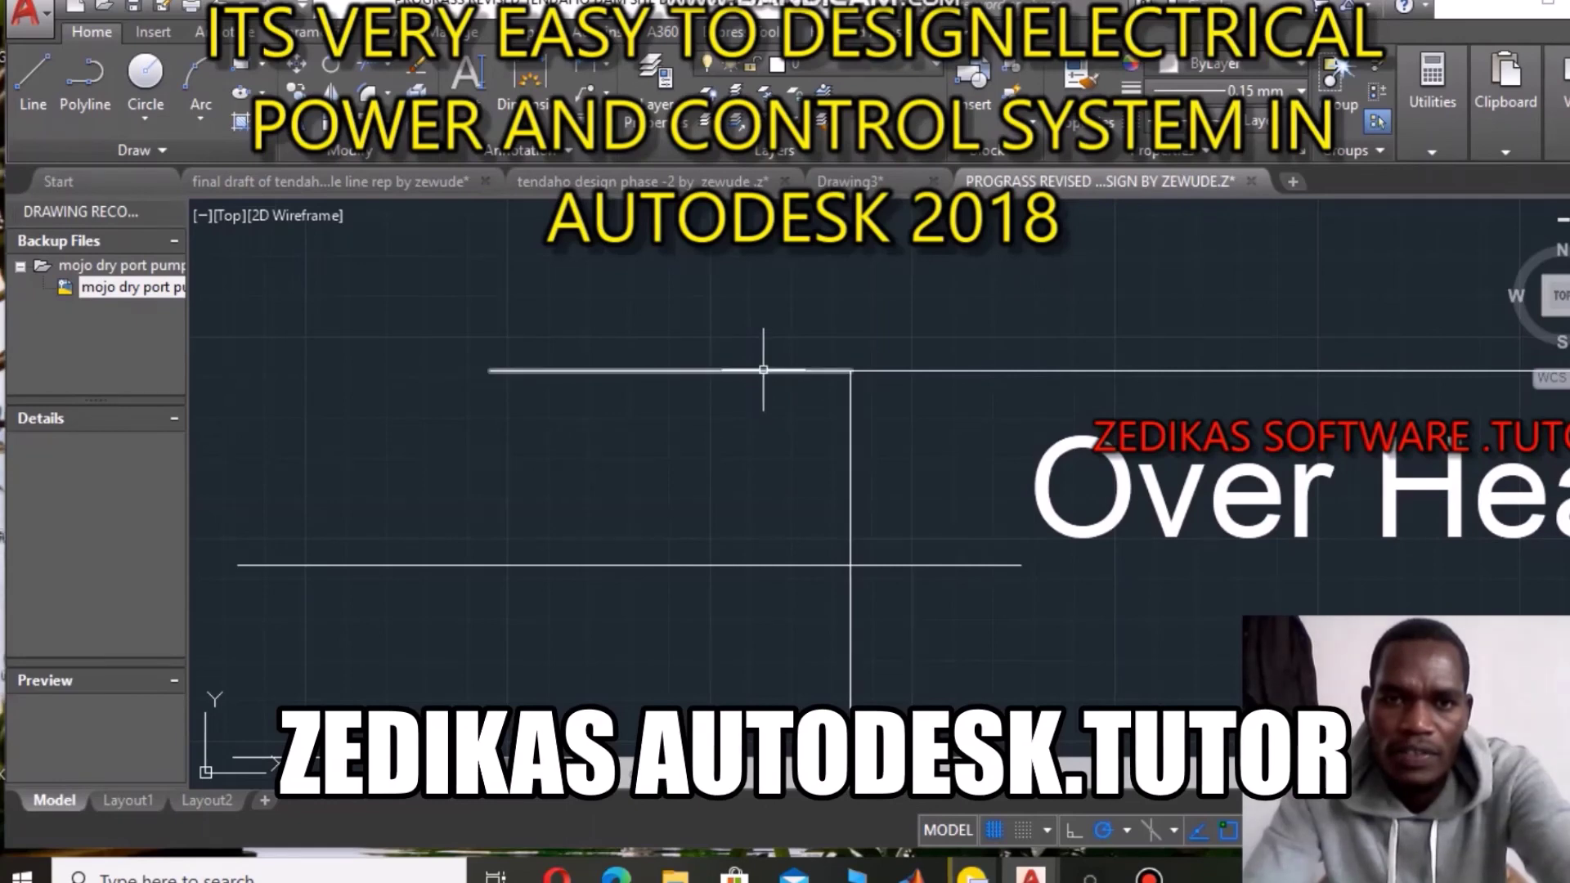
{"action": "key", "text": "Delete"}
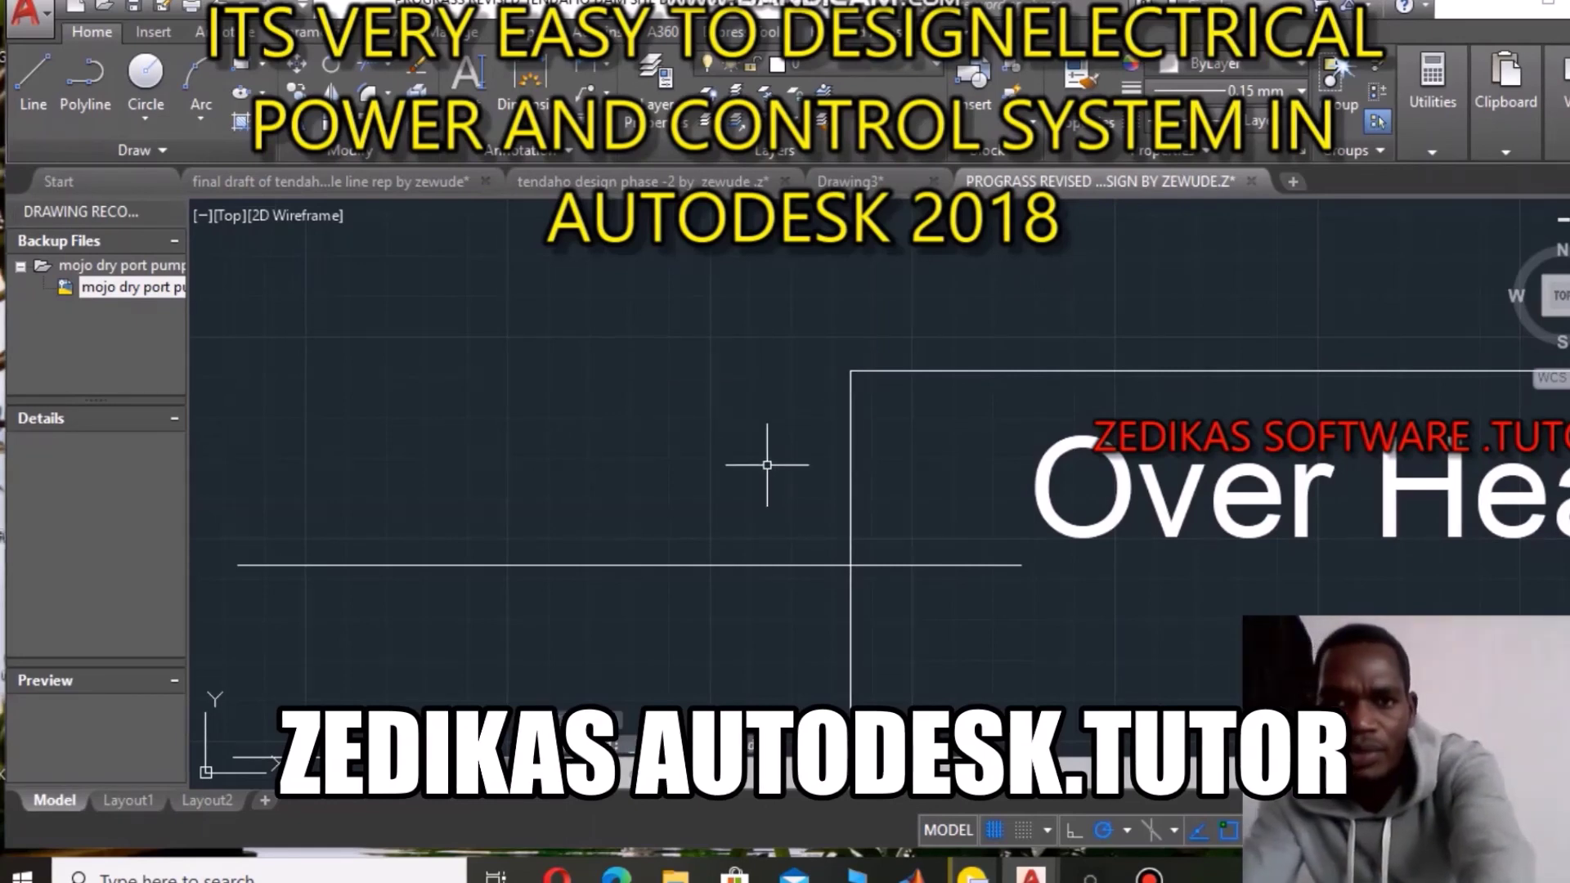
{"action": "scroll", "coordinate": [755, 523], "scroll_direction": "down", "scroll_amount": 3}
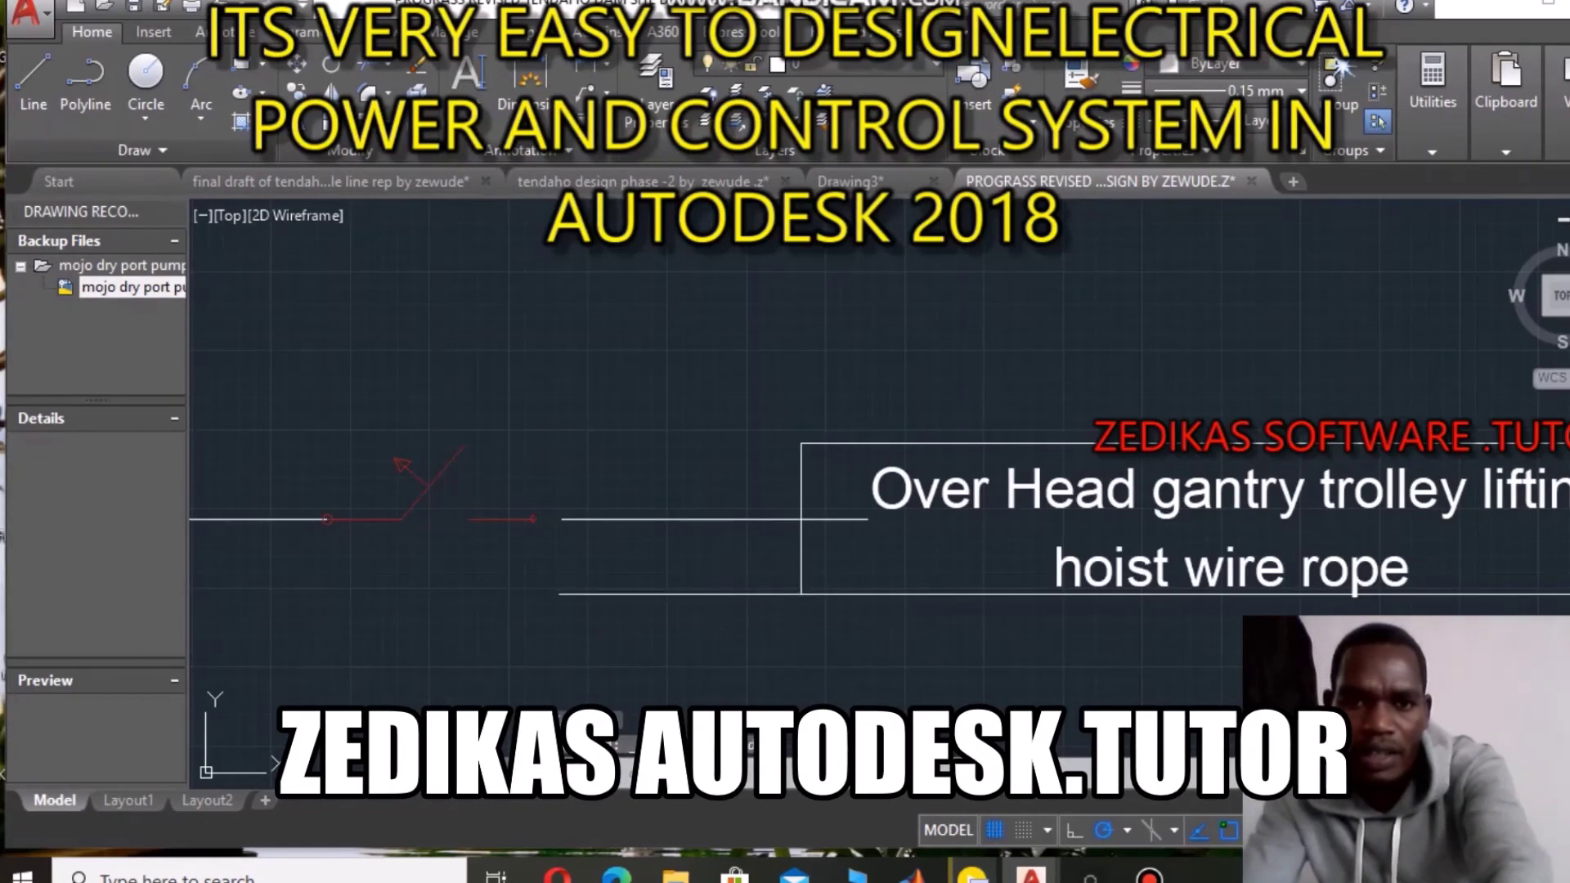
{"action": "key", "text": "Delete"}
{"action": "scroll", "coordinate": [725, 578], "scroll_direction": "down", "scroll_amount": 3}
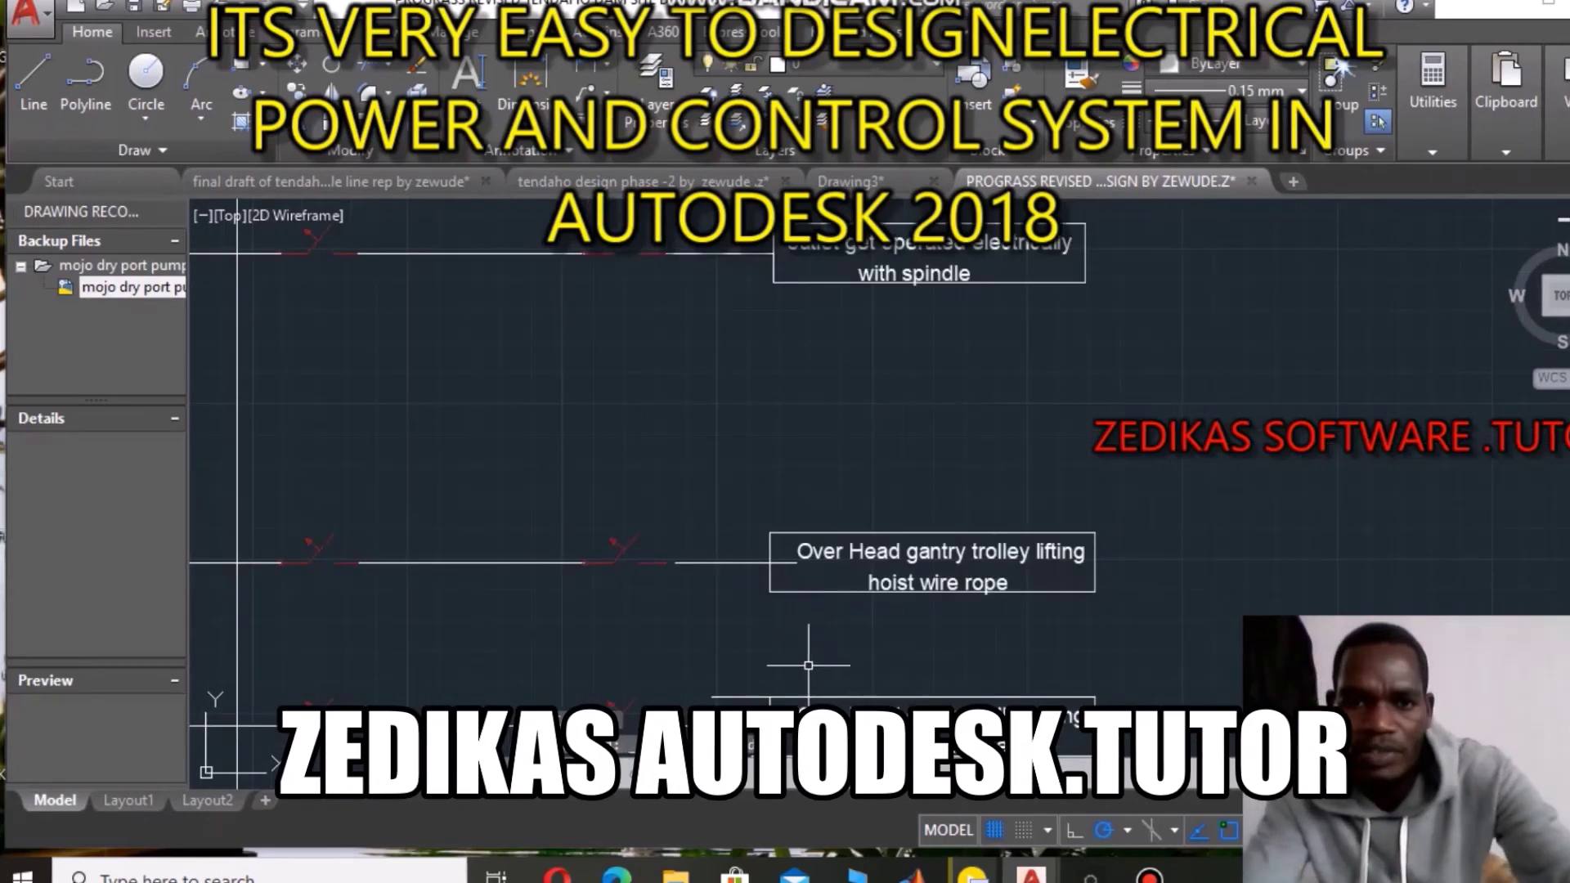
{"action": "scroll", "coordinate": [768, 654], "scroll_direction": "down", "scroll_amount": 1}
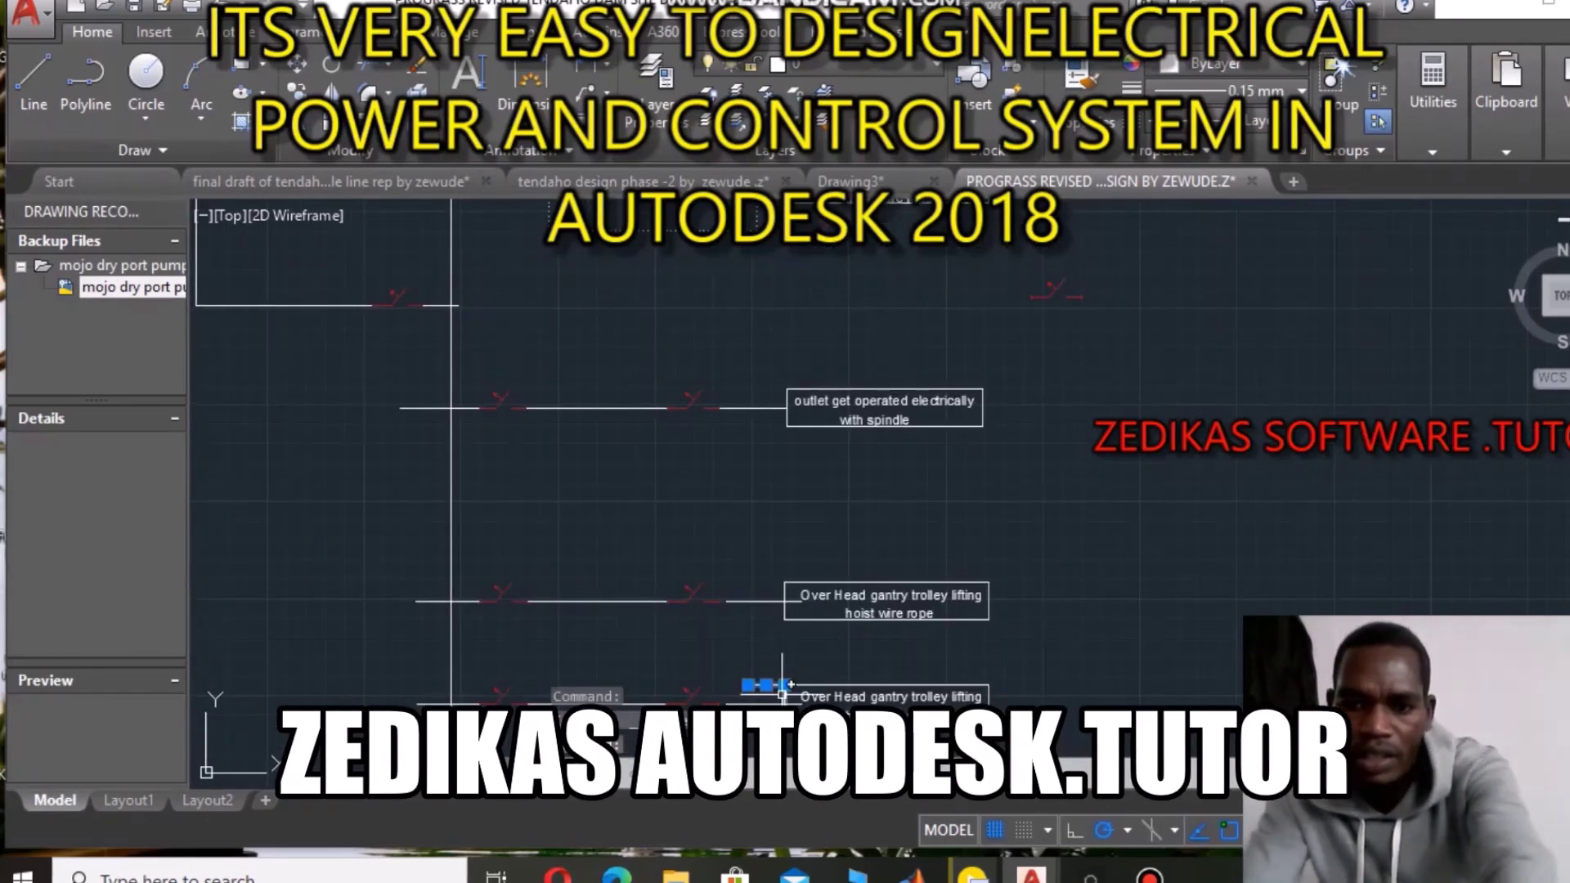
{"action": "key", "text": "Delete"}
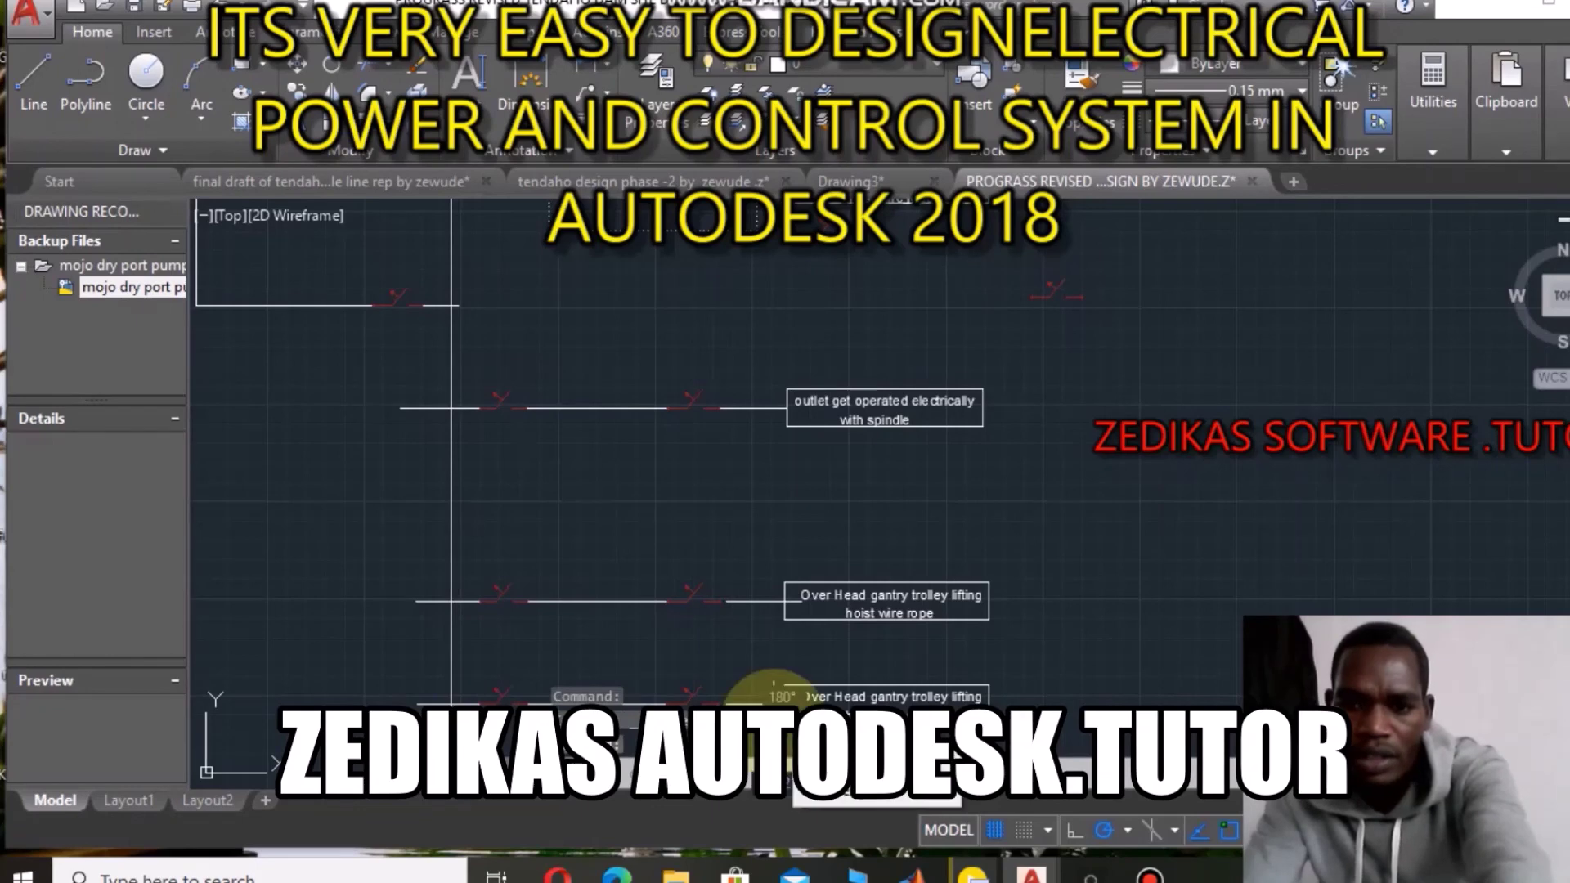
Pan and zoom the view to bring the lower gantry label rows into view.
{"action": "left_click", "coordinate": [787, 695]}
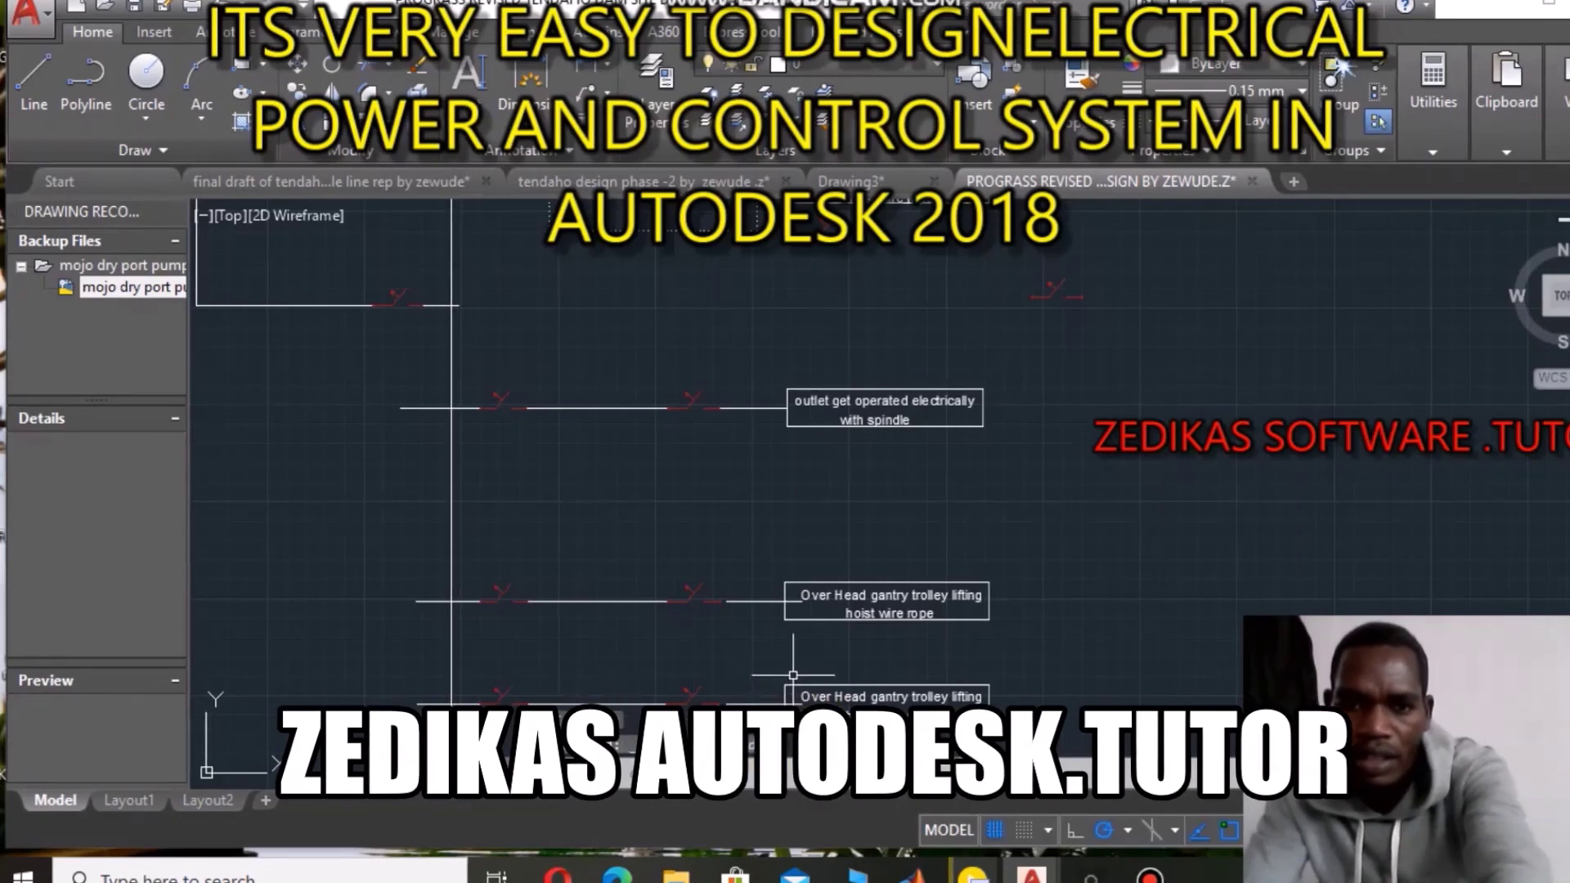
{"action": "scroll", "coordinate": [794, 675], "scroll_direction": "up", "scroll_amount": 2}
{"action": "scroll", "coordinate": [793, 675], "scroll_direction": "down", "scroll_amount": 2}
{"action": "scroll", "coordinate": [797, 655], "scroll_direction": "down", "scroll_amount": 2}
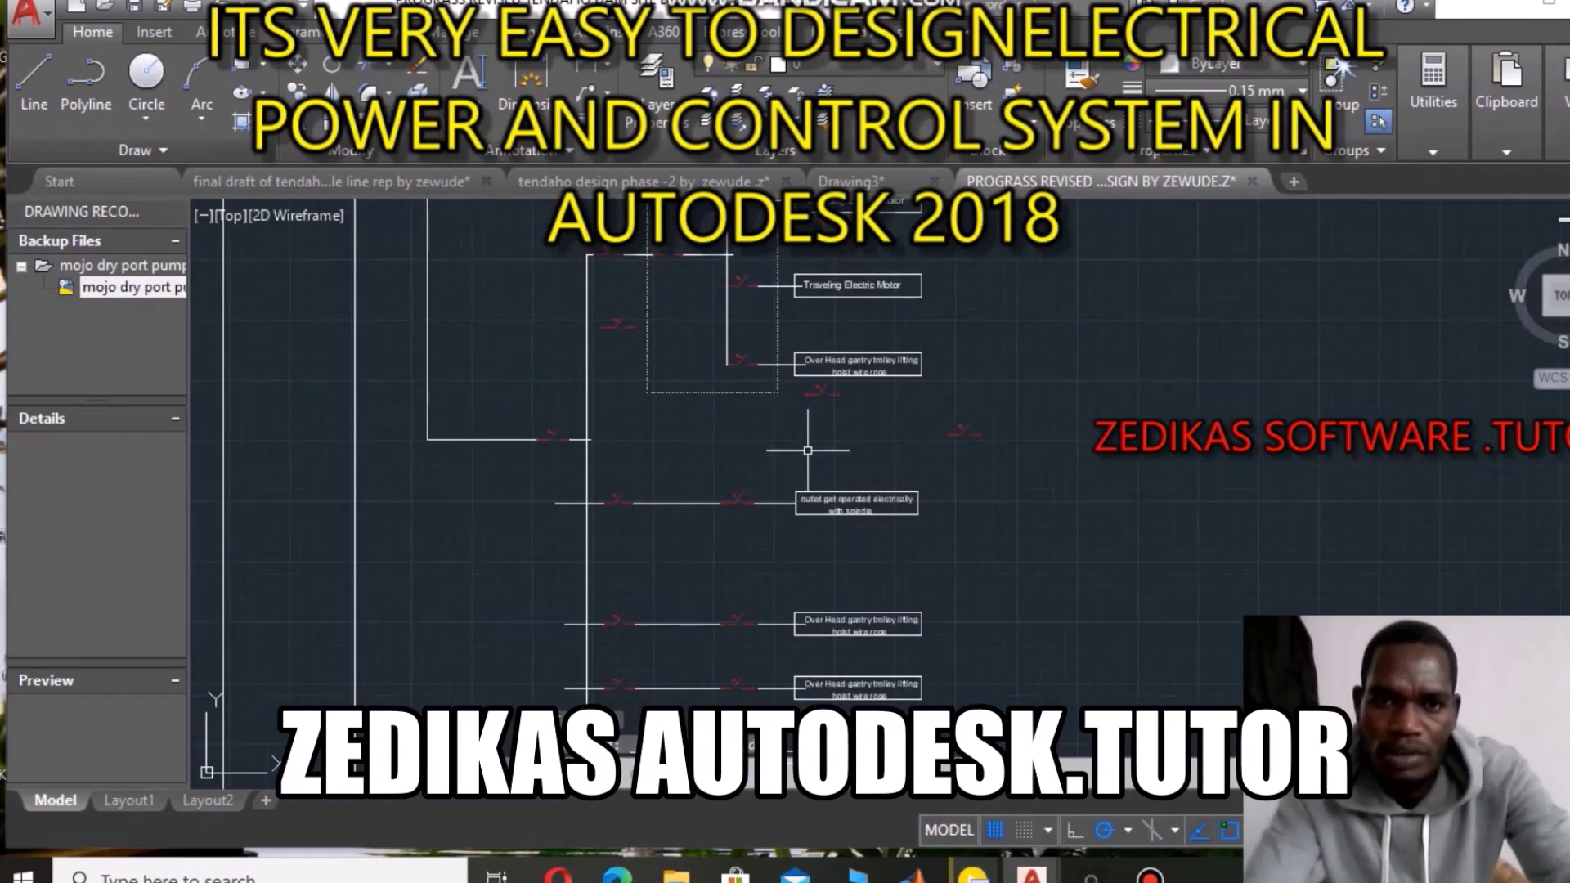
{"action": "scroll", "coordinate": [860, 497], "scroll_direction": "down", "scroll_amount": 2}
{"action": "right_click", "coordinate": [964, 572]}
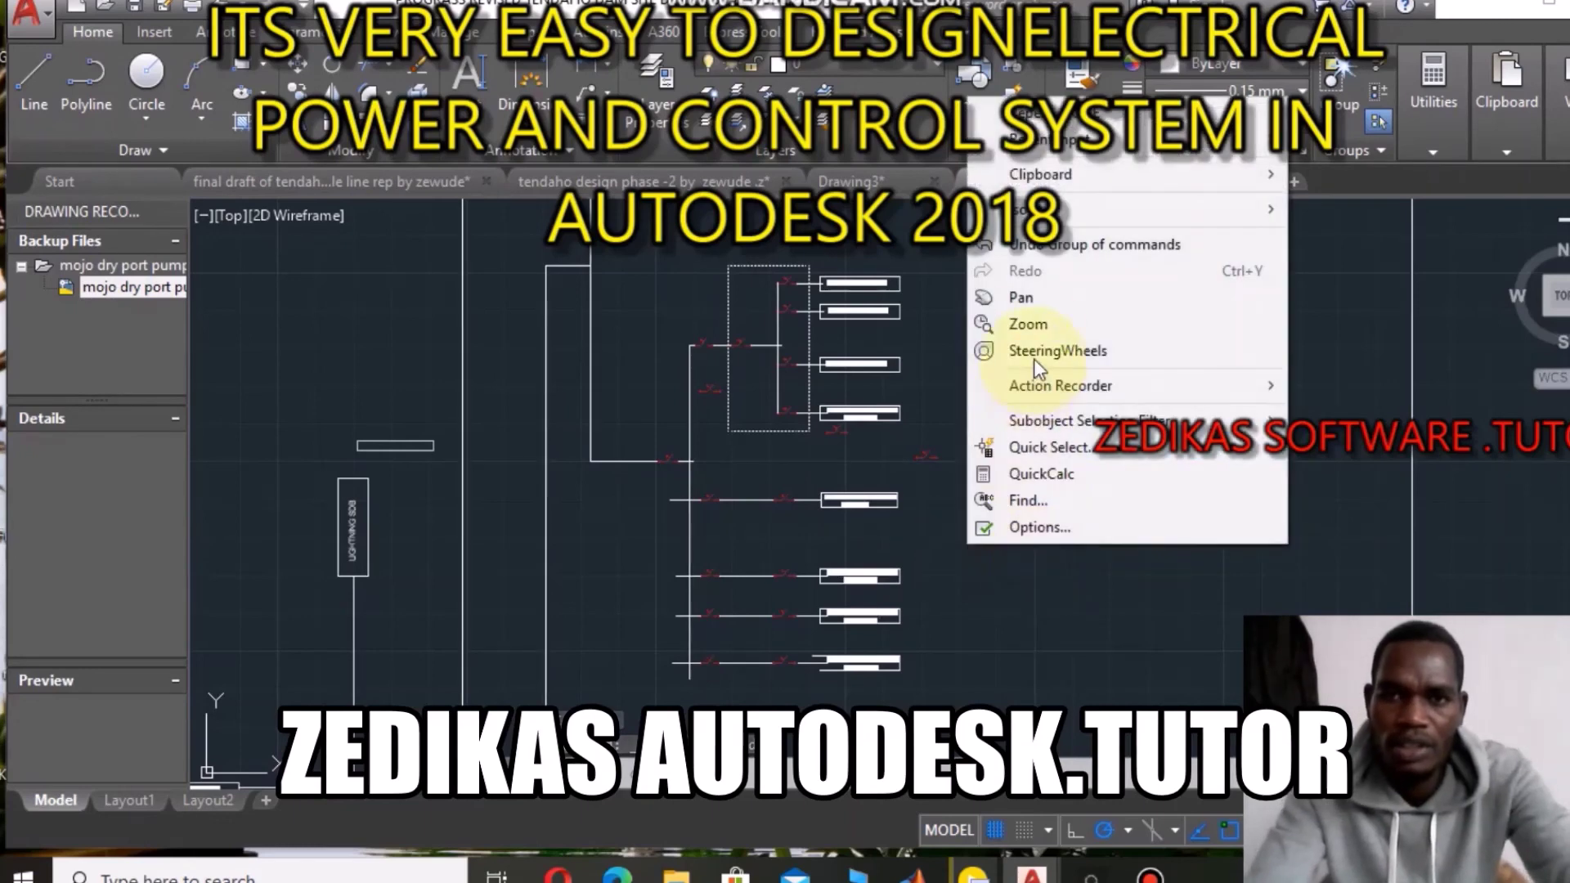
{"action": "left_click", "coordinate": [1018, 297]}
{"action": "scroll", "coordinate": [922, 392], "scroll_direction": "up", "scroll_amount": 1}
{"action": "scroll", "coordinate": [893, 459], "scroll_direction": "up", "scroll_amount": 2}
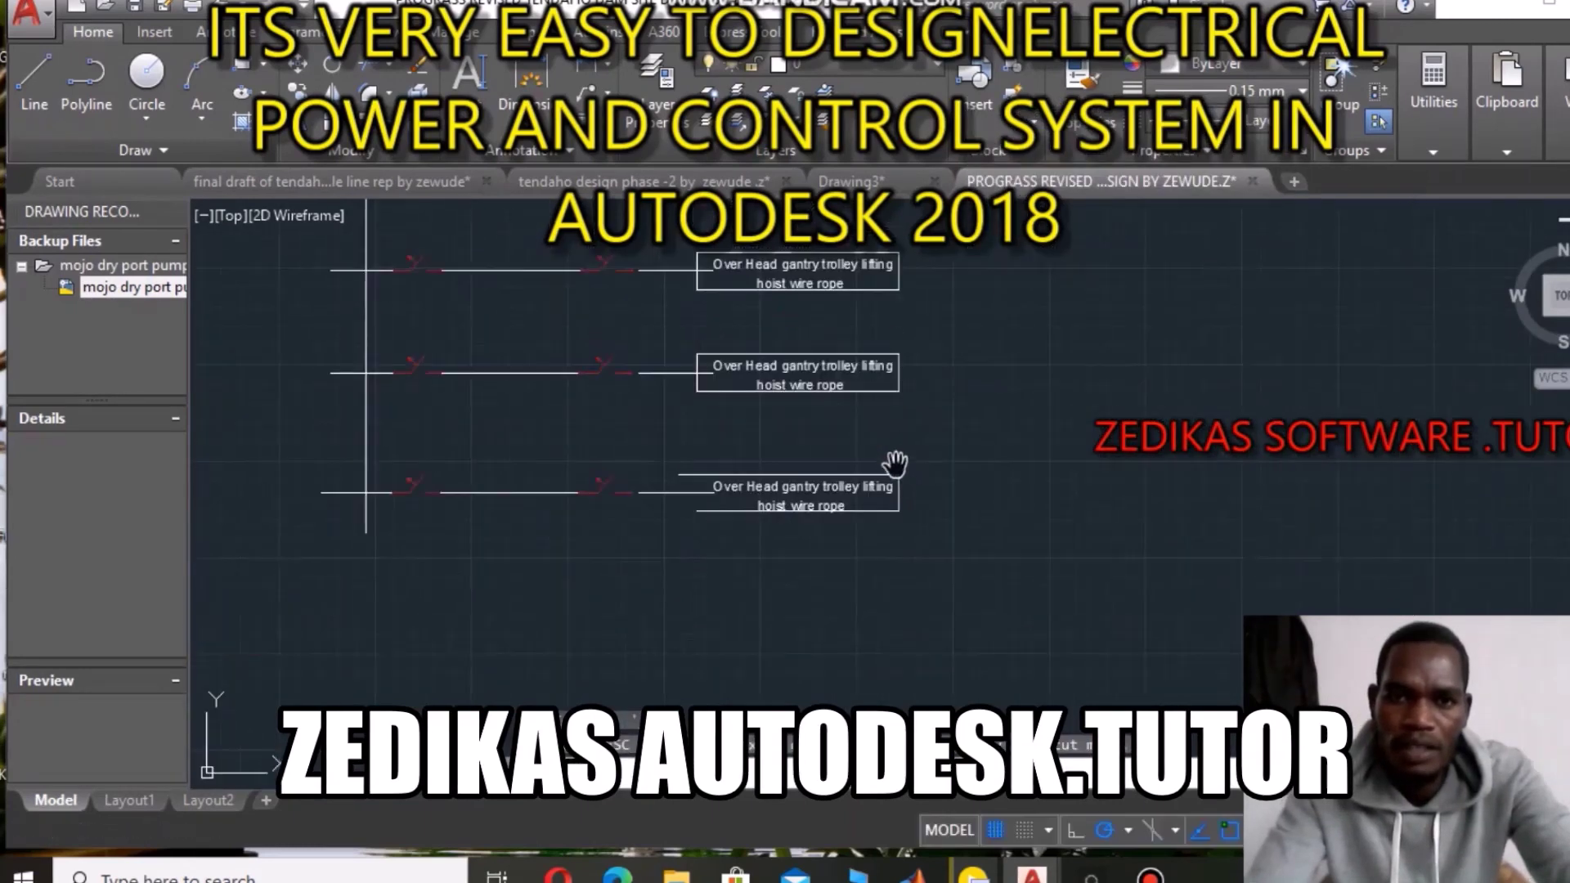
{"action": "scroll", "coordinate": [818, 531], "scroll_direction": "up", "scroll_amount": 2}
{"action": "left_click_drag", "start_coordinate": [746, 591], "coordinate": [921, 496]}
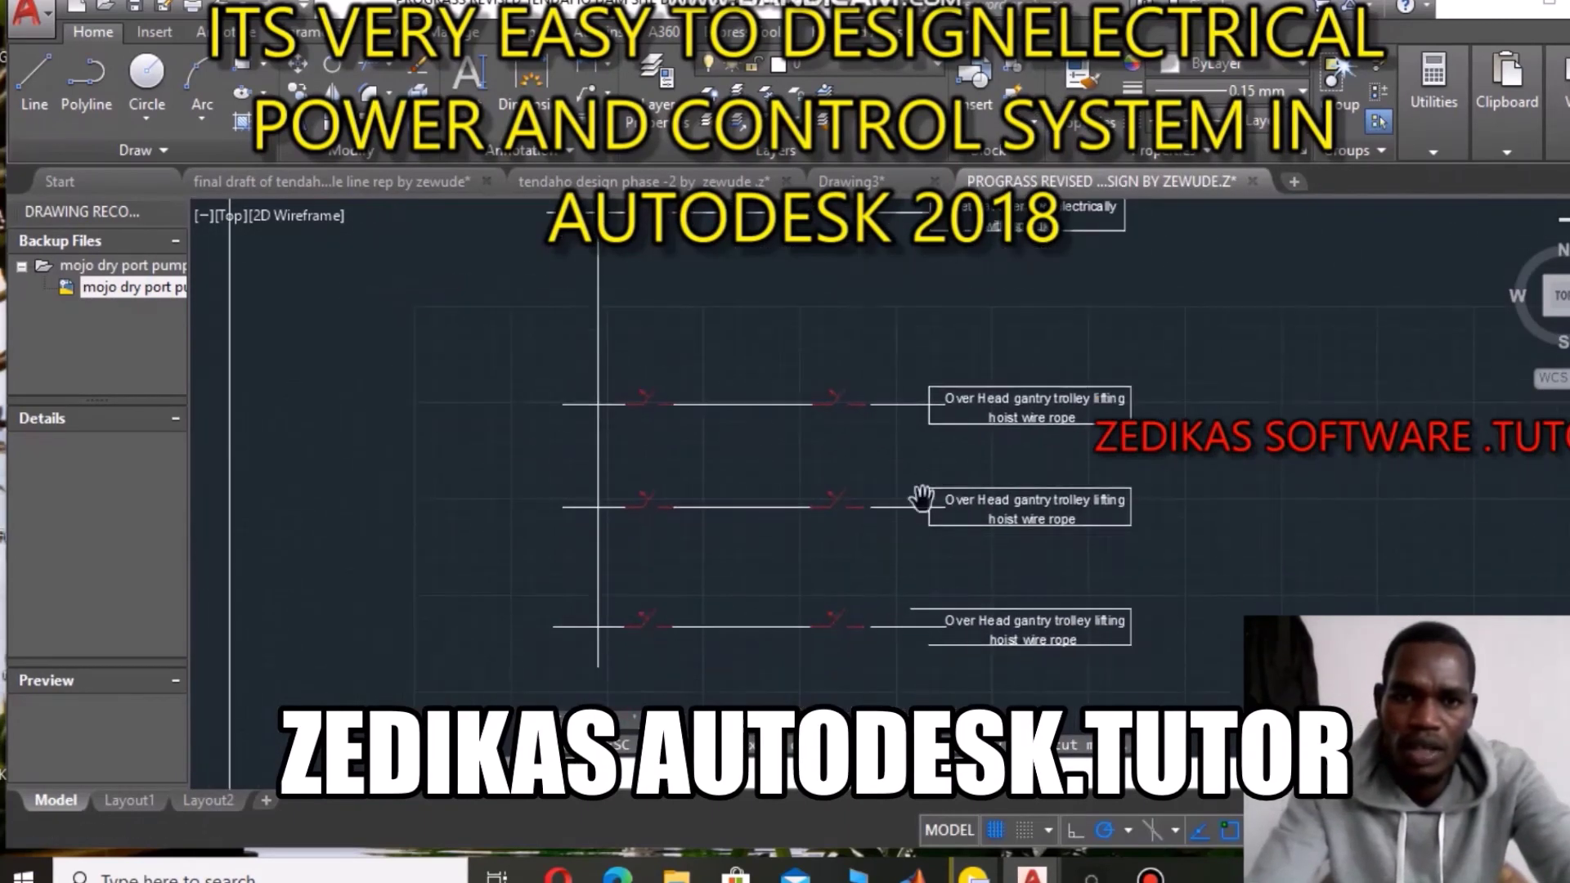
{"action": "right_click", "coordinate": [1010, 610]}
{"action": "left_click", "coordinate": [1027, 605]}
{"action": "scroll", "coordinate": [936, 652], "scroll_direction": "up", "scroll_amount": 2}
Draw a vertical line from the lower label box's bottom corner to its top corner.
{"action": "scroll", "coordinate": [939, 654], "scroll_direction": "up", "scroll_amount": 2}
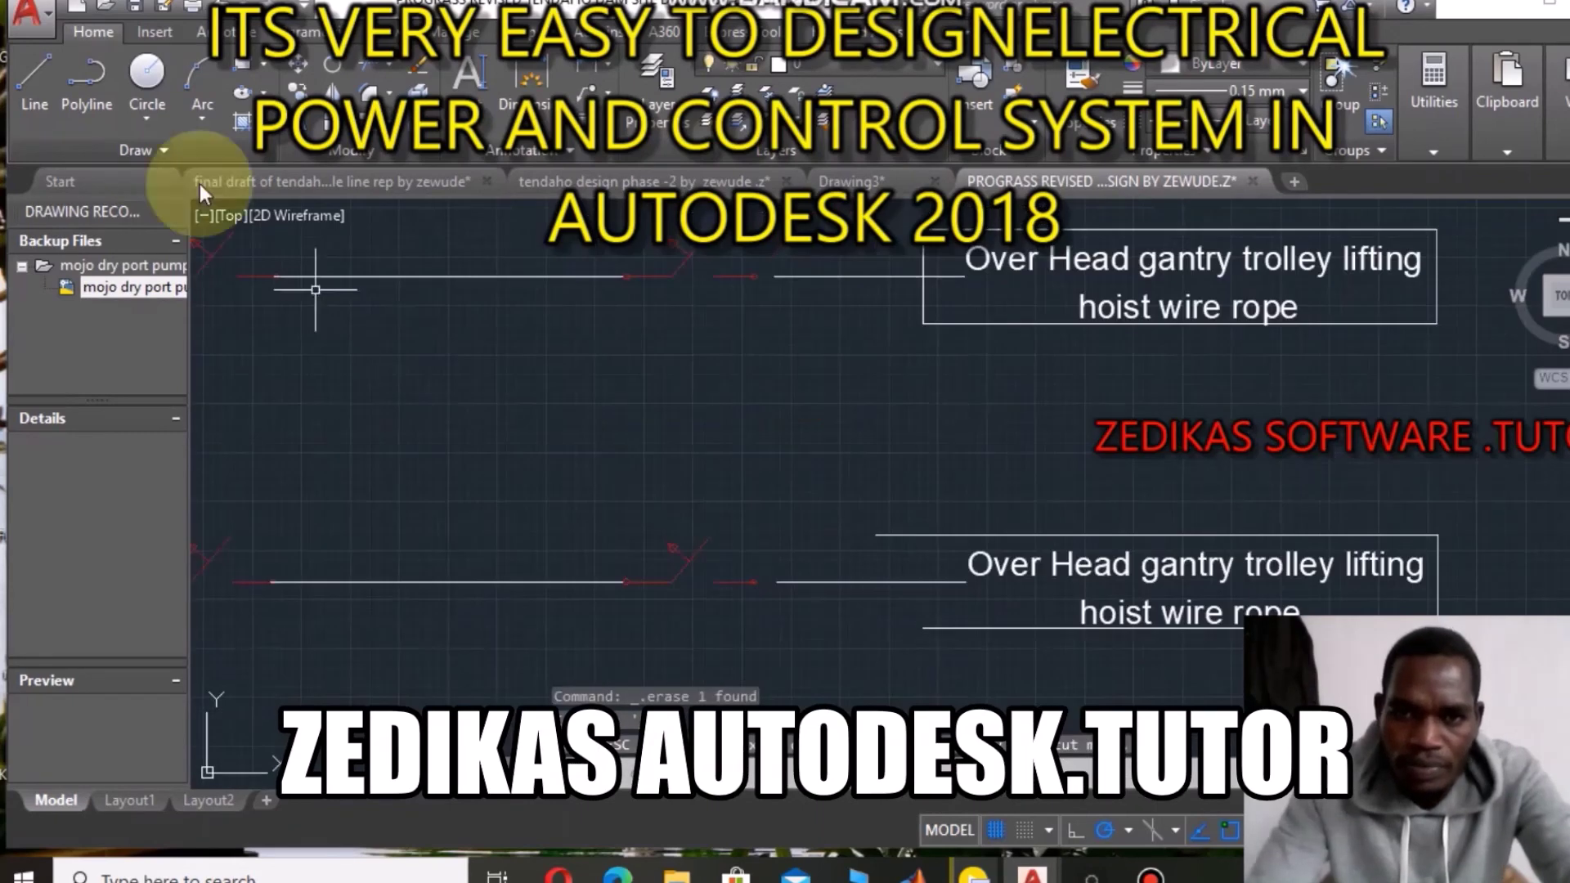
{"action": "left_click", "coordinate": [37, 78]}
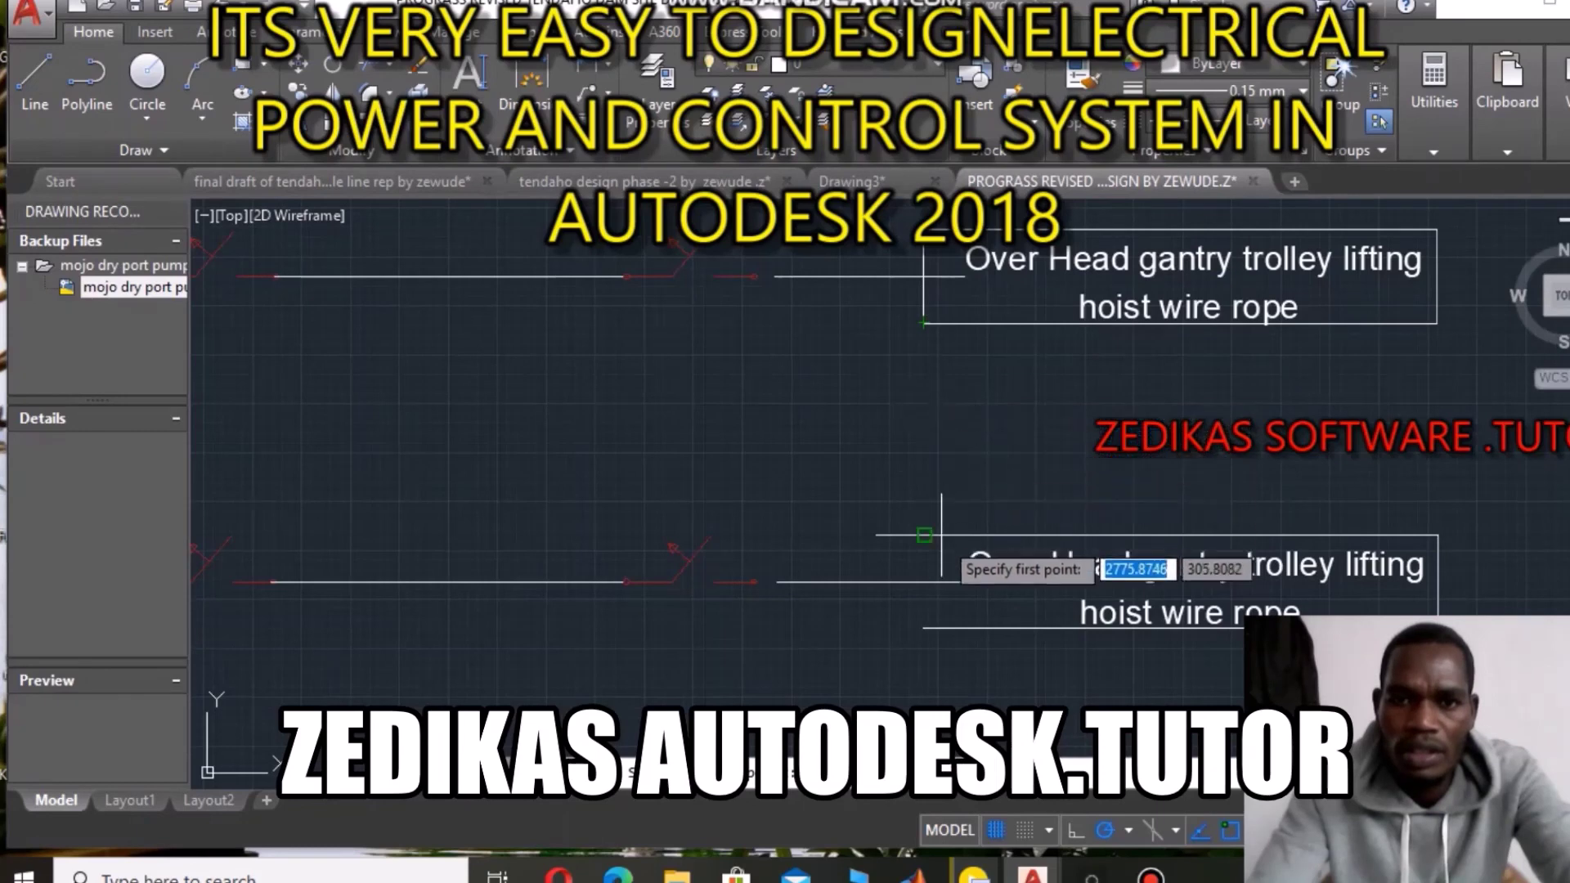
{"action": "left_click", "coordinate": [924, 629]}
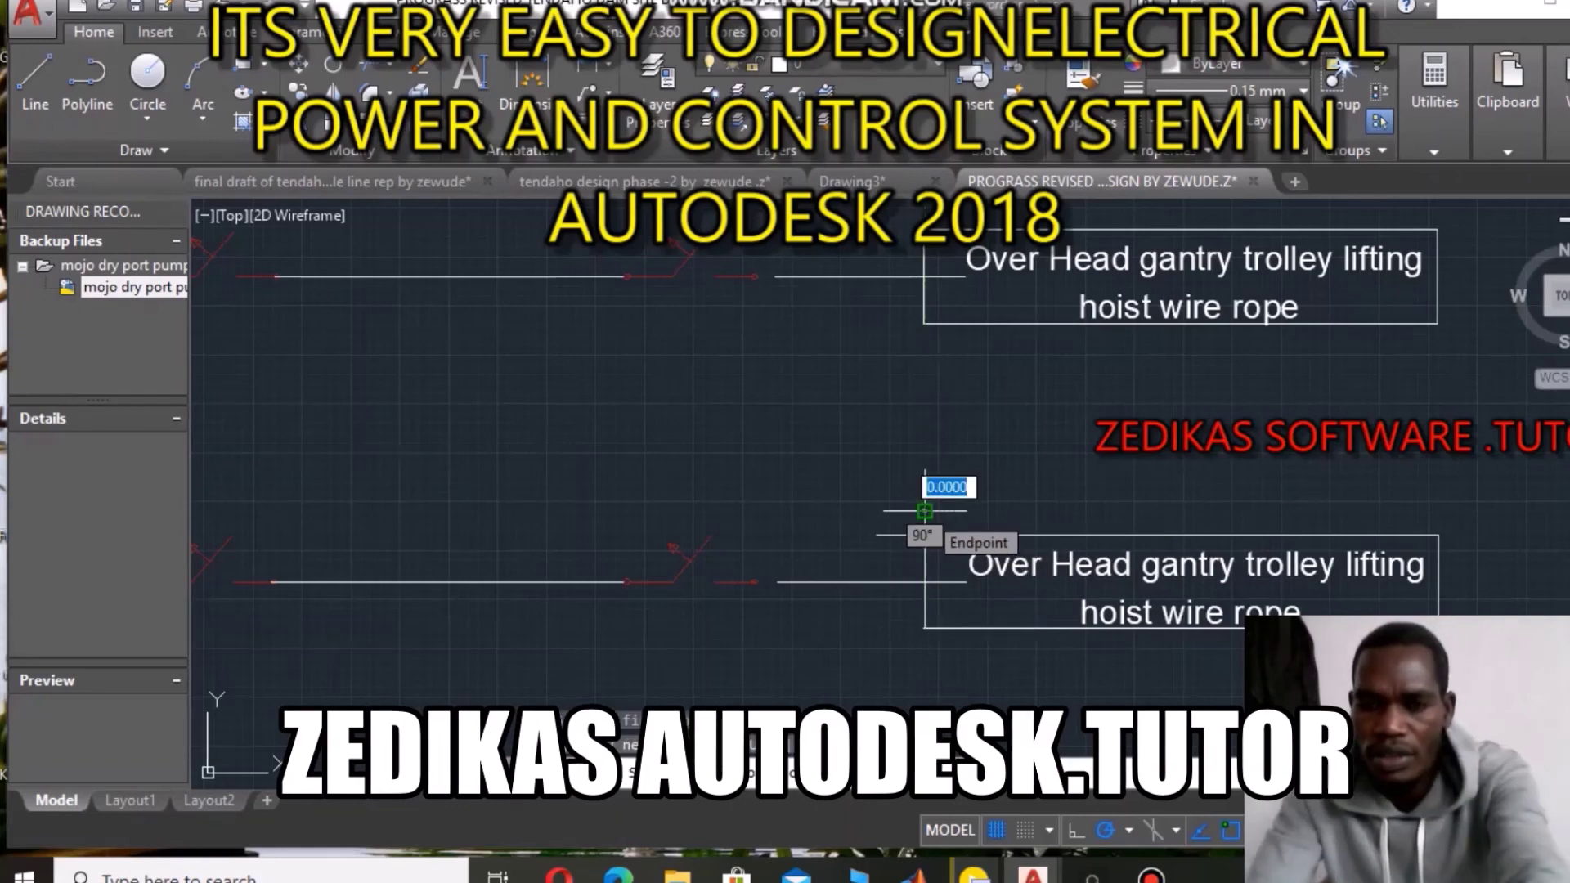
{"action": "left_click", "coordinate": [924, 514]}
{"action": "key", "text": "Return"}
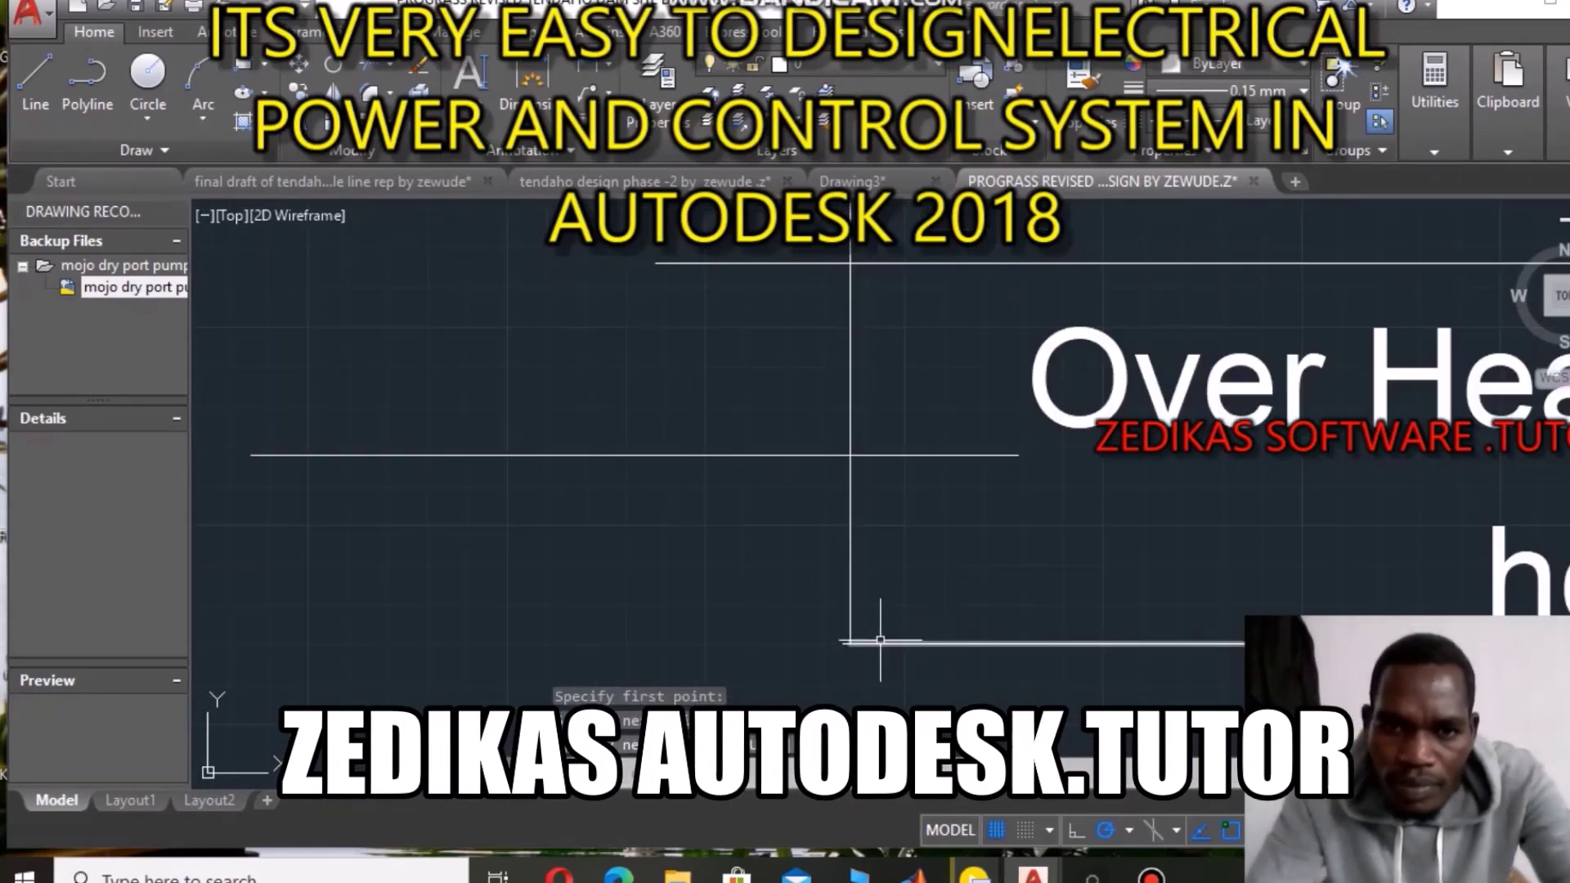
{"action": "scroll", "coordinate": [865, 527], "scroll_direction": "down", "scroll_amount": 5}
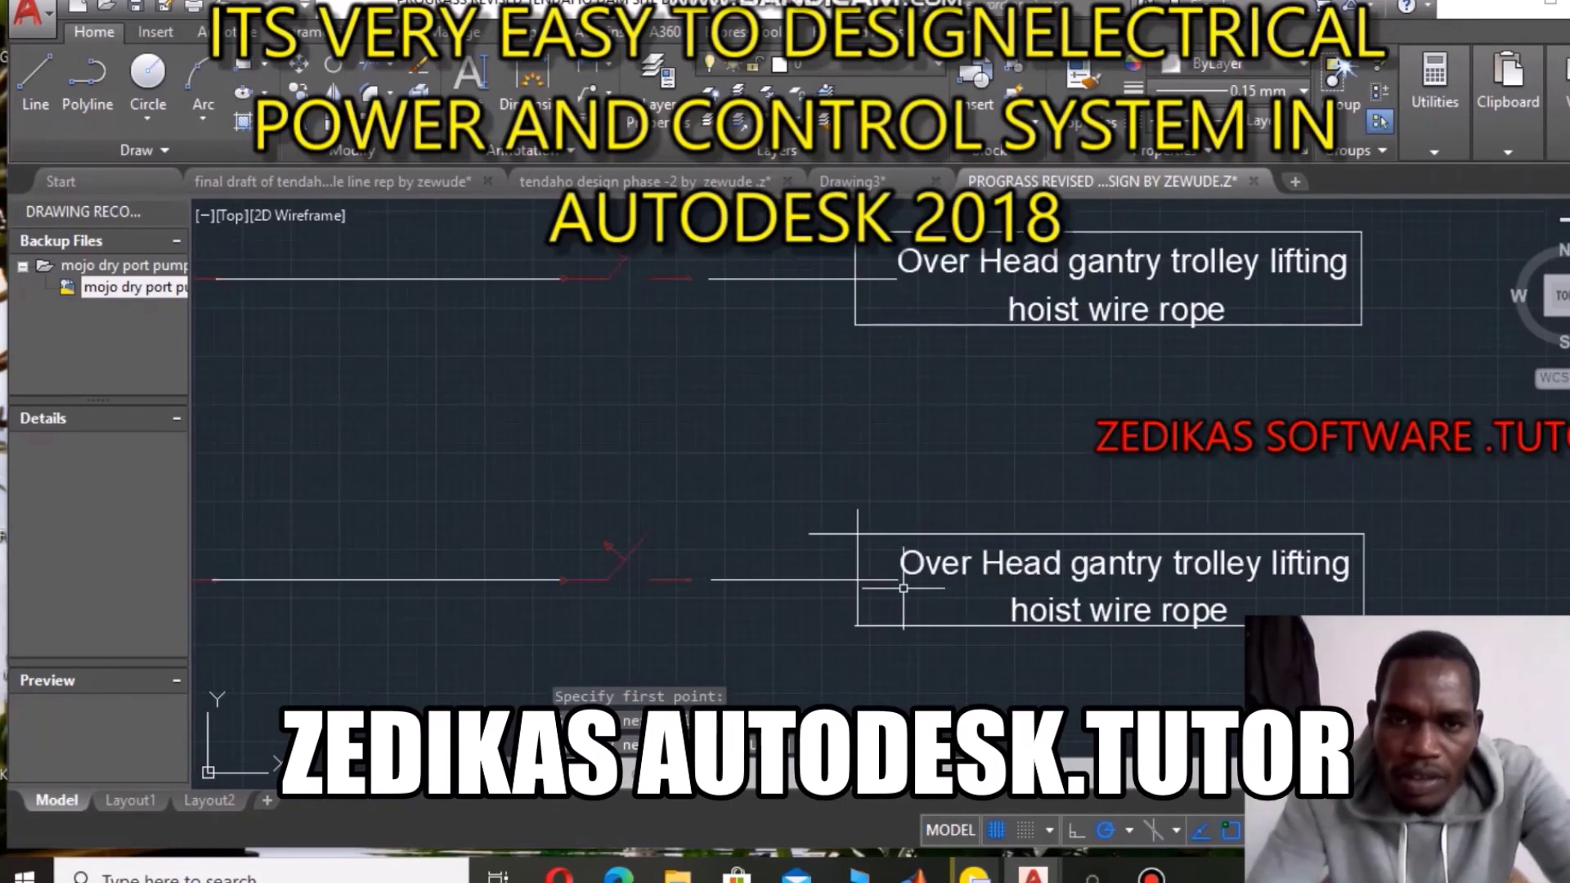
{"action": "left_click", "coordinate": [856, 519]}
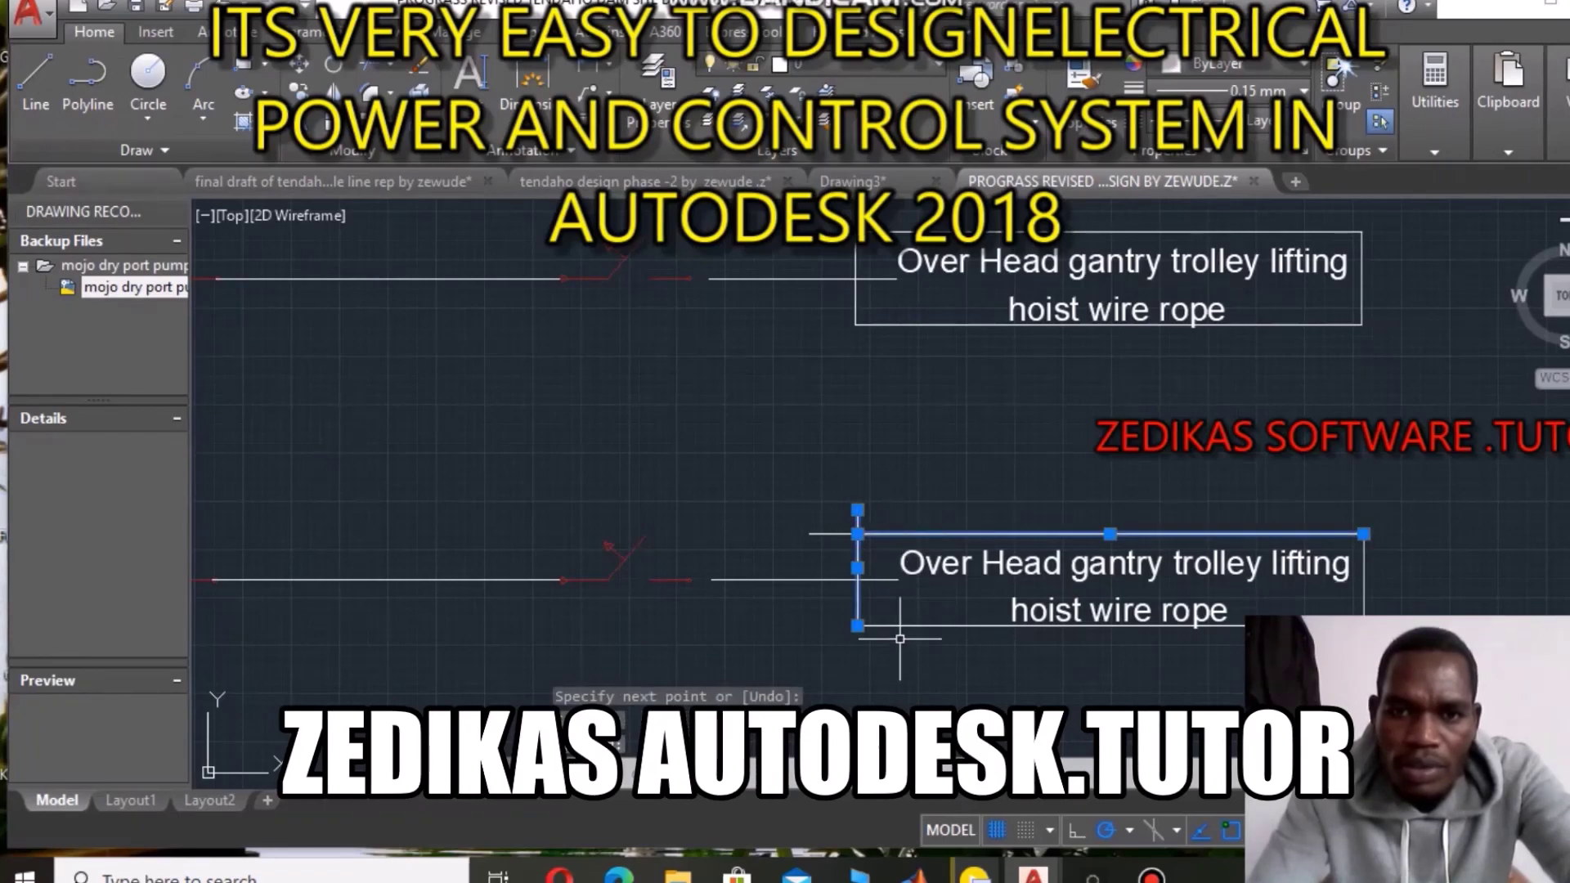